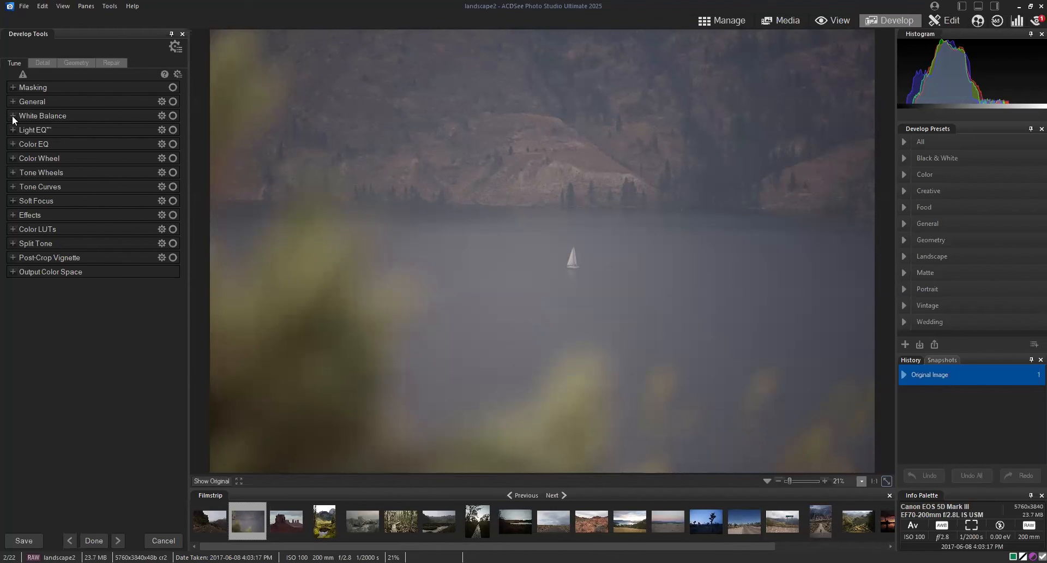
Set the photo's general contrast to 45, comparing the adjustment with the original image along the way.
click(14, 100)
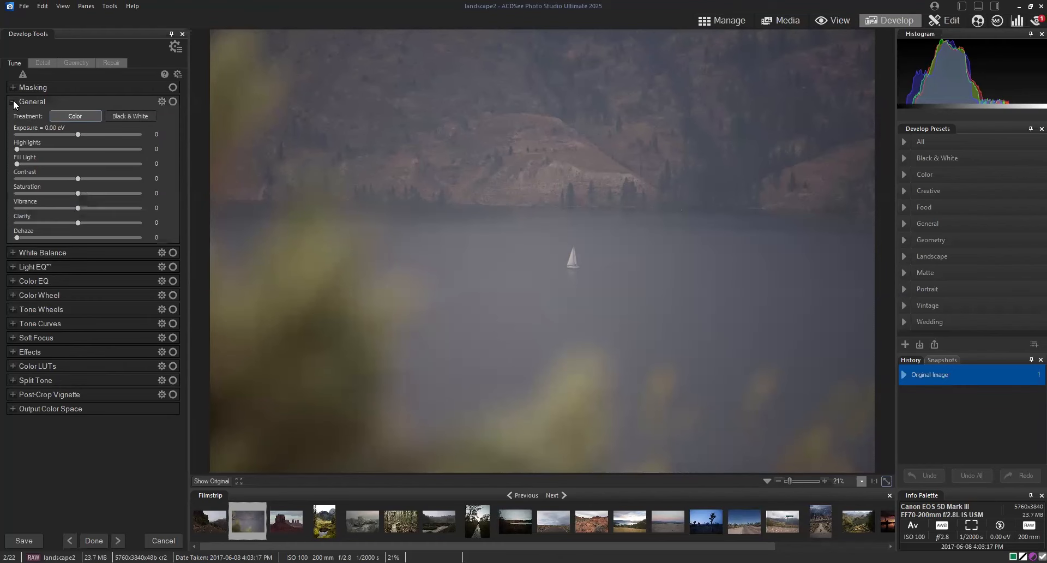
click(82, 179)
mouse_move(83, 178)
mouse_down()
mouse_move(108, 179)
mouse_move(78, 181)
mouse_up()
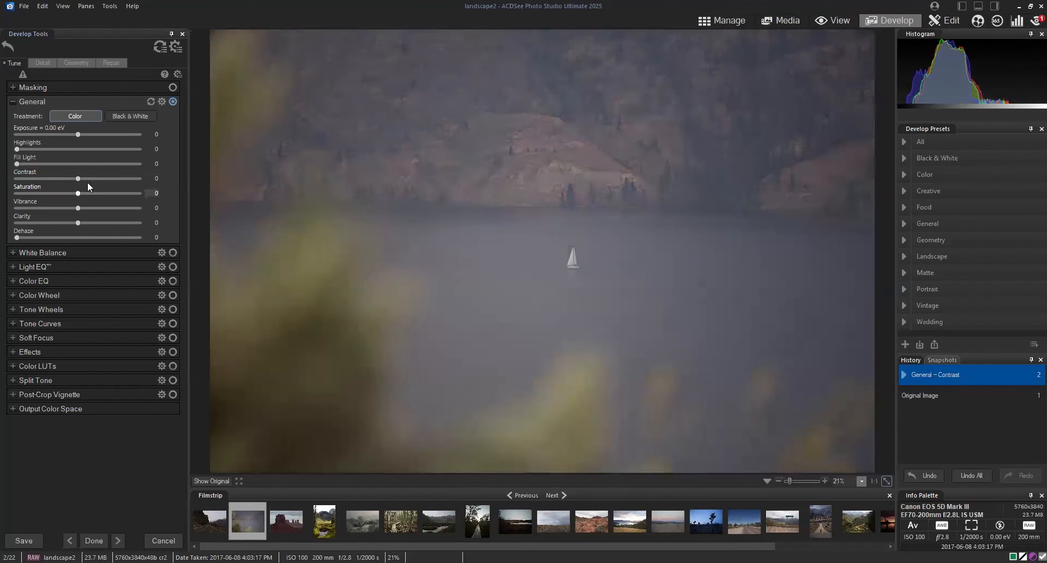
drag(77, 179, 119, 183)
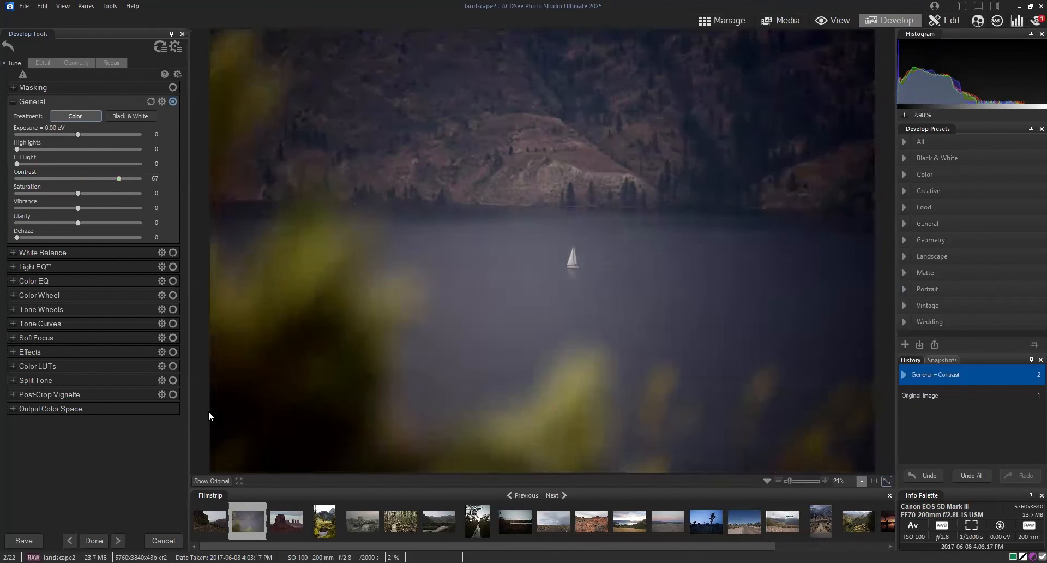
click(214, 480)
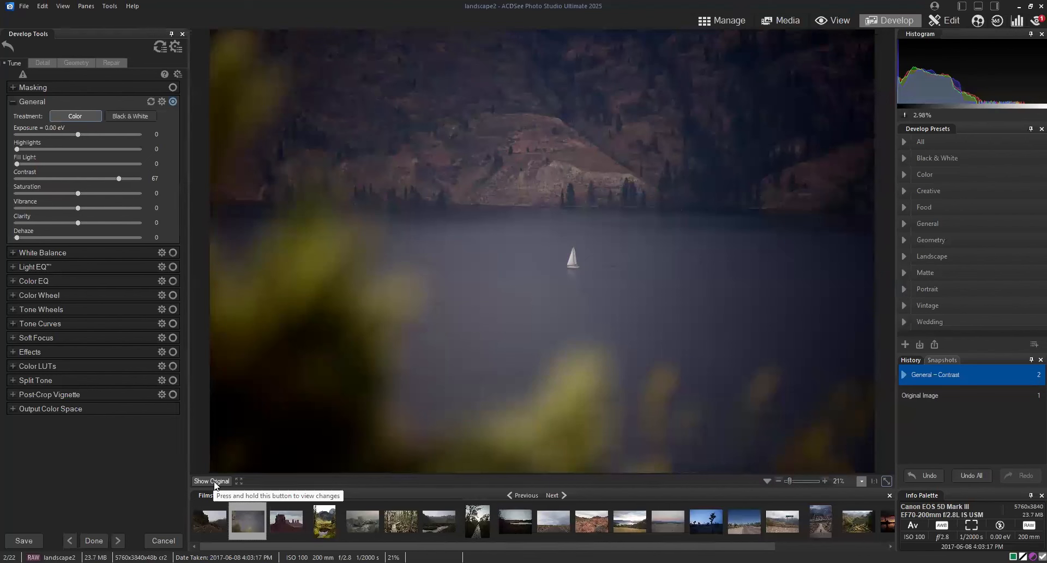
drag(118, 179, 117, 178)
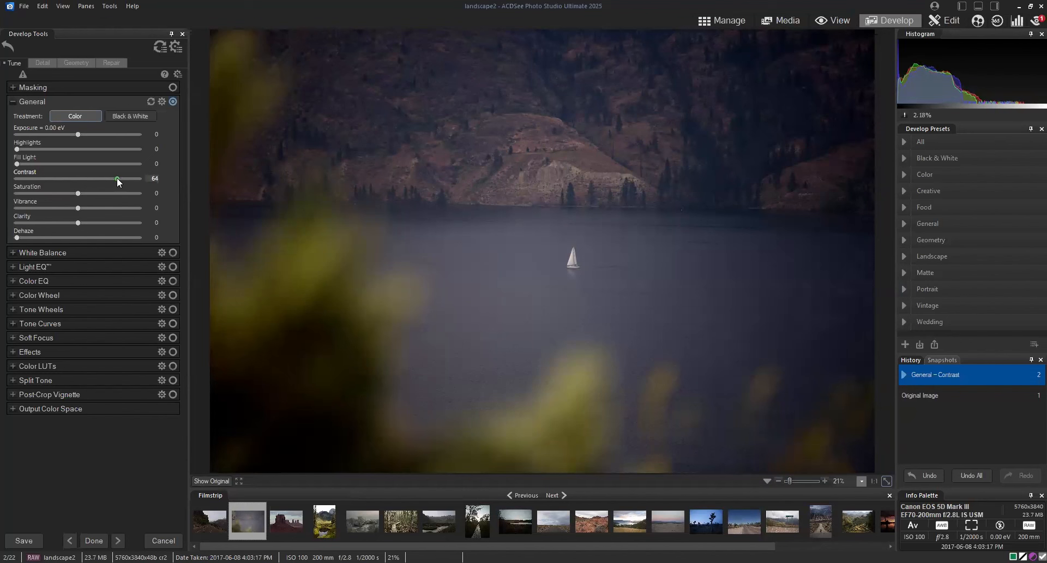
drag(116, 178, 104, 178)
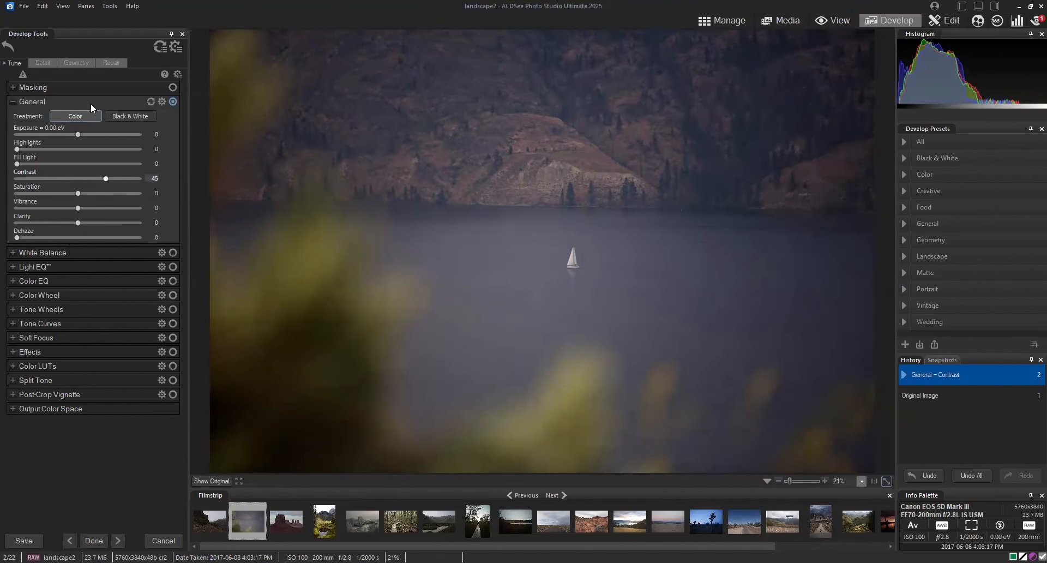
Straighten the photo 1.1 degrees to the left to level the waterline.
click(81, 64)
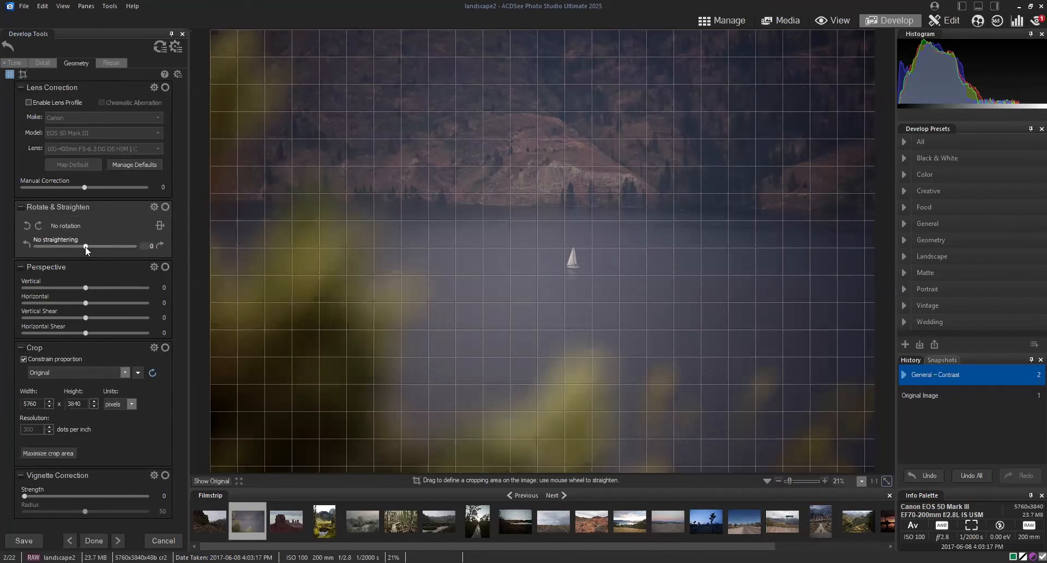
drag(85, 246, 81, 247)
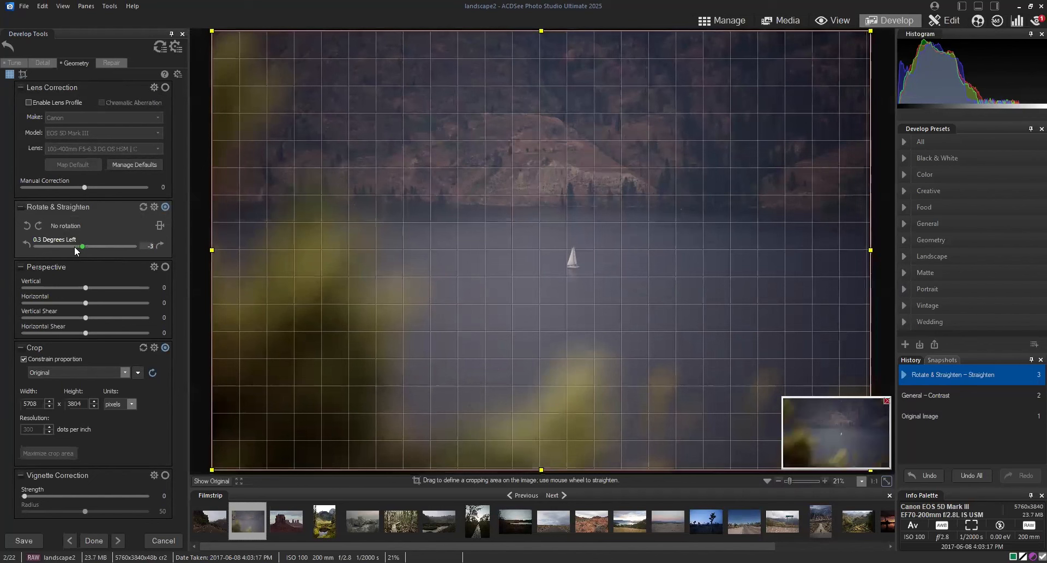
click(74, 247)
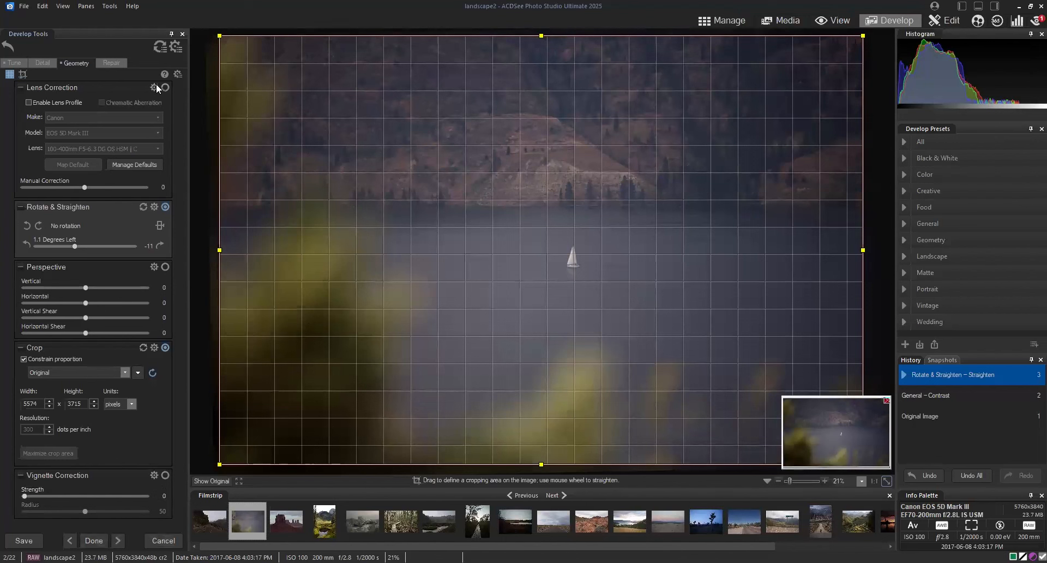
Try a global dehaze of 70 on the photo, and return it to 0.
click(17, 65)
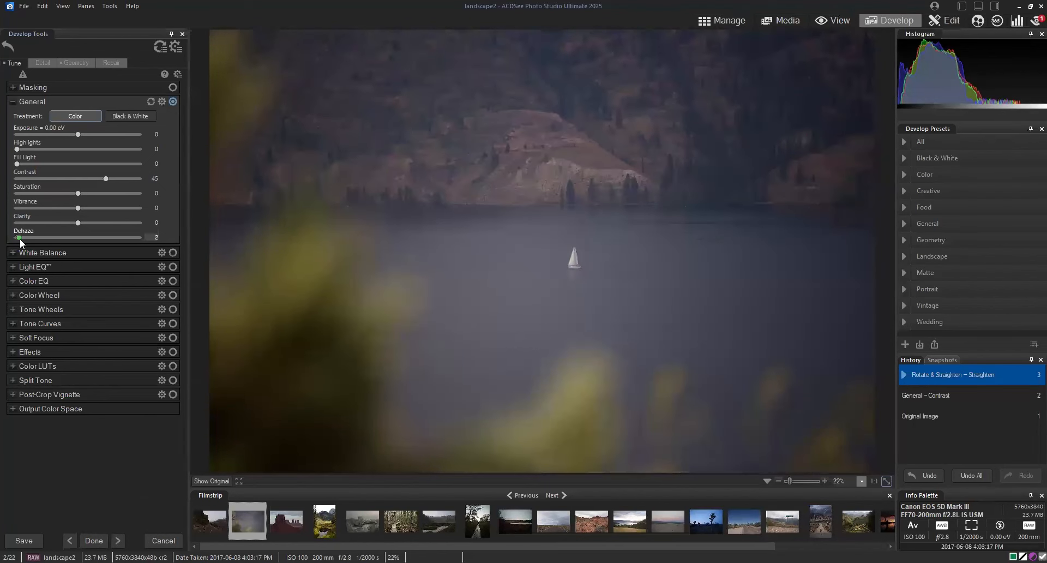
drag(20, 237, 93, 237)
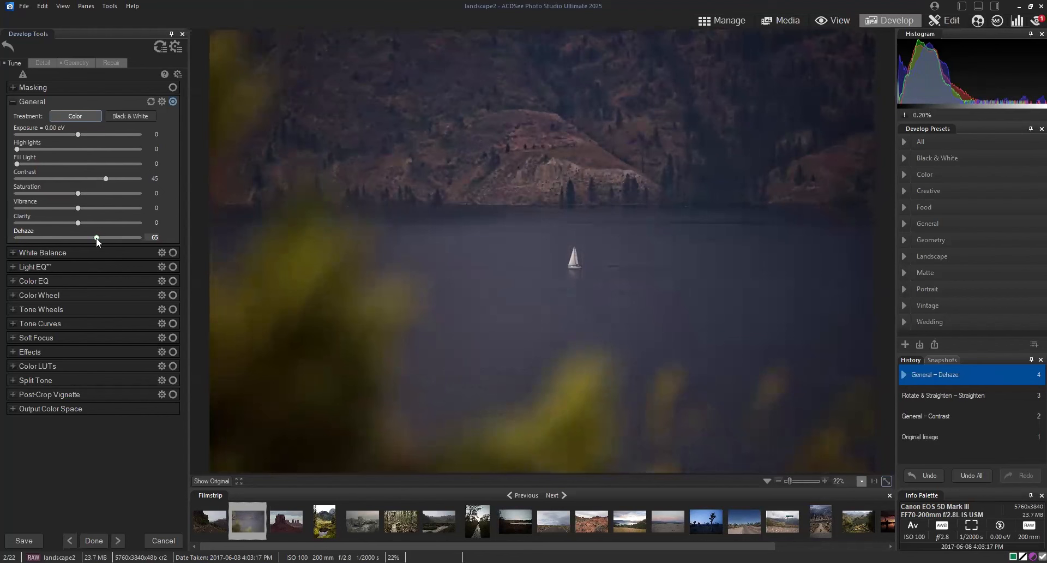
drag(96, 237, 103, 238)
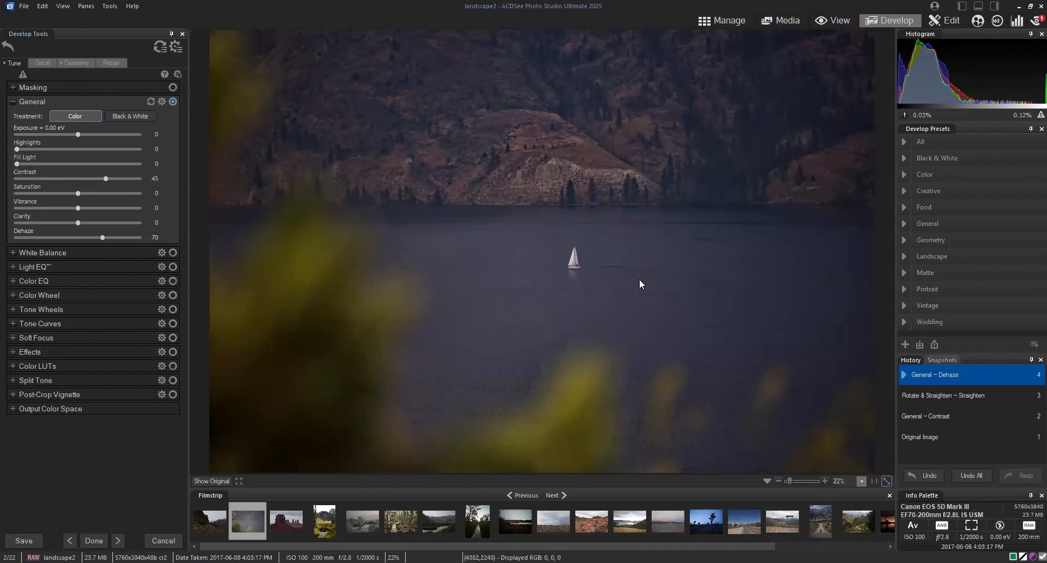
drag(102, 237, 14, 240)
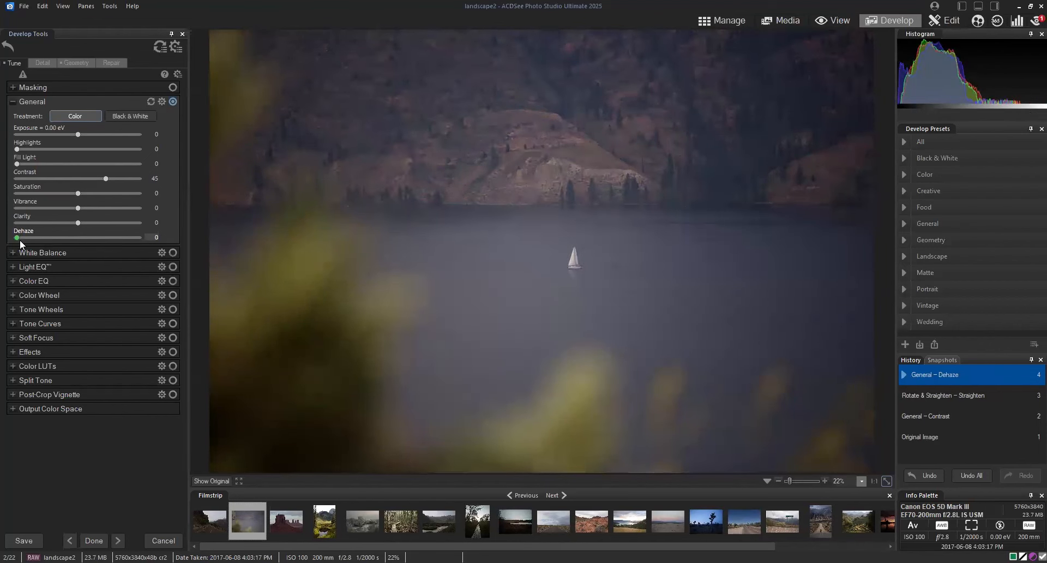
drag(11, 243, 42, 243)
drag(42, 243, 52, 243)
double_click(52, 241)
Try an AI object mask outlined around the sailboat, and reset all develop adjustments.
click(13, 87)
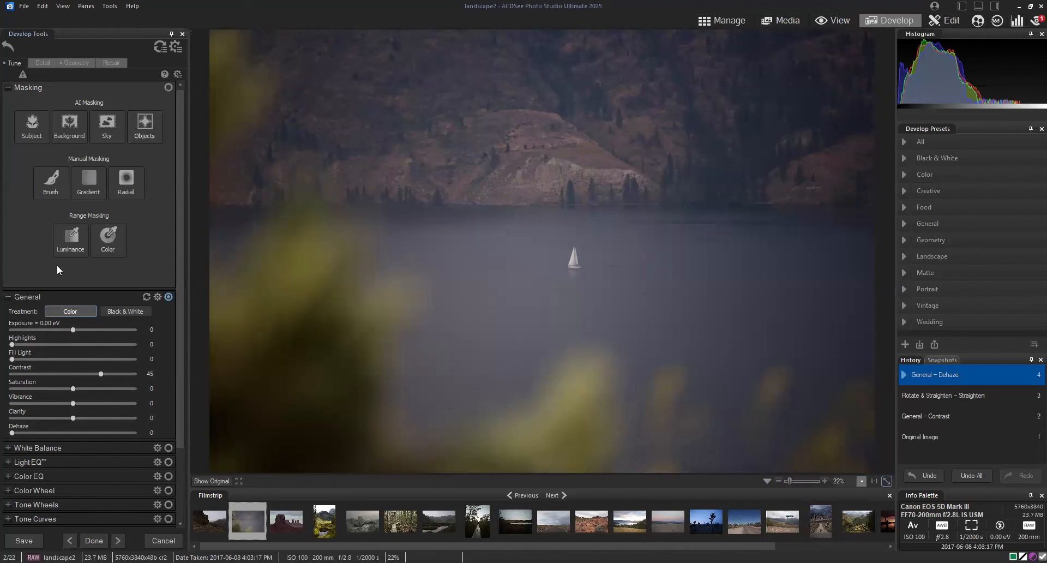
click(141, 139)
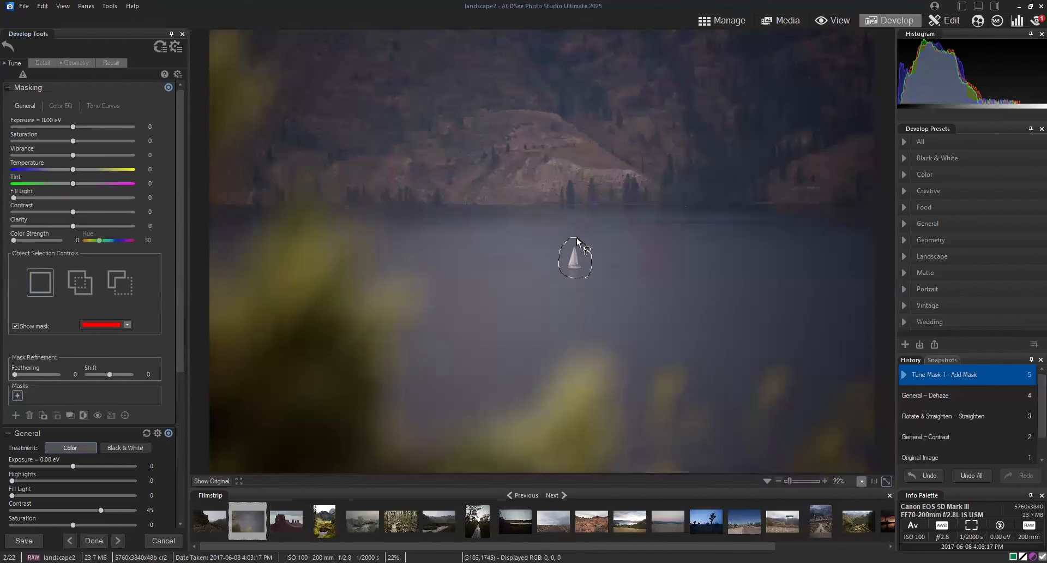
drag(595, 249, 595, 248)
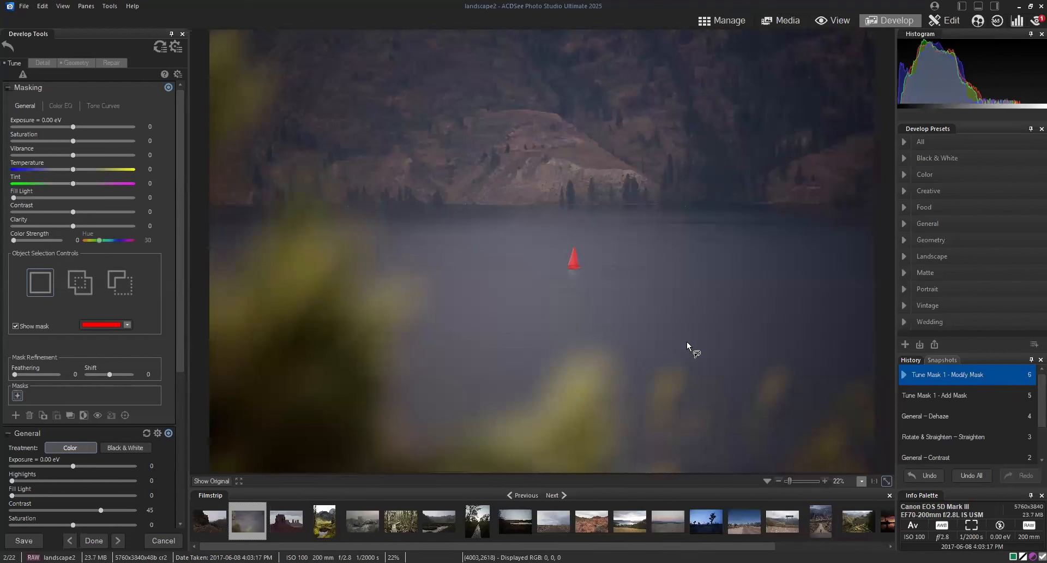
click(159, 46)
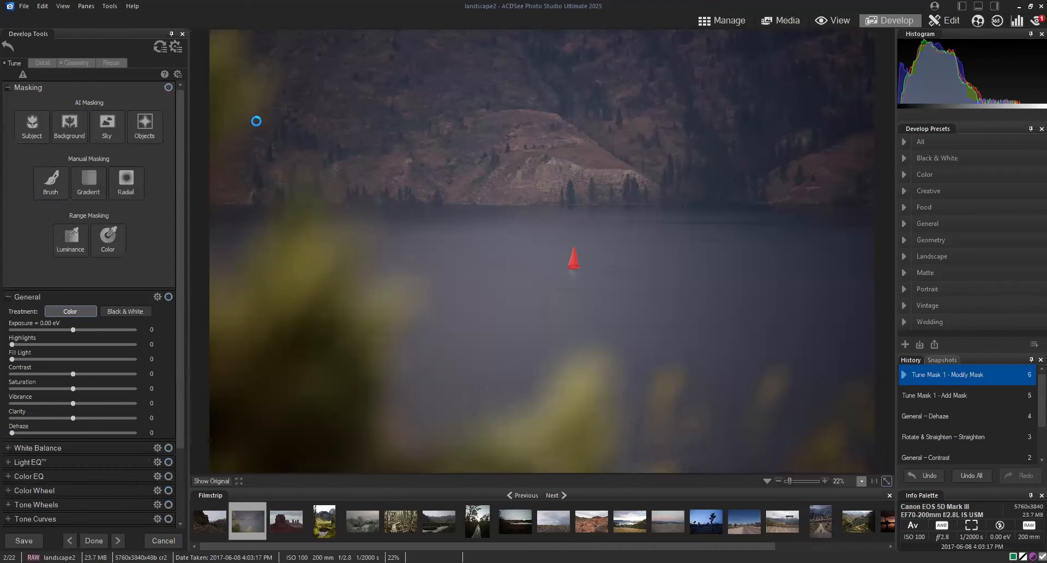
Try to mask the sailboat up close with a brush of nib width 3 and Magic smart brushing.
click(35, 136)
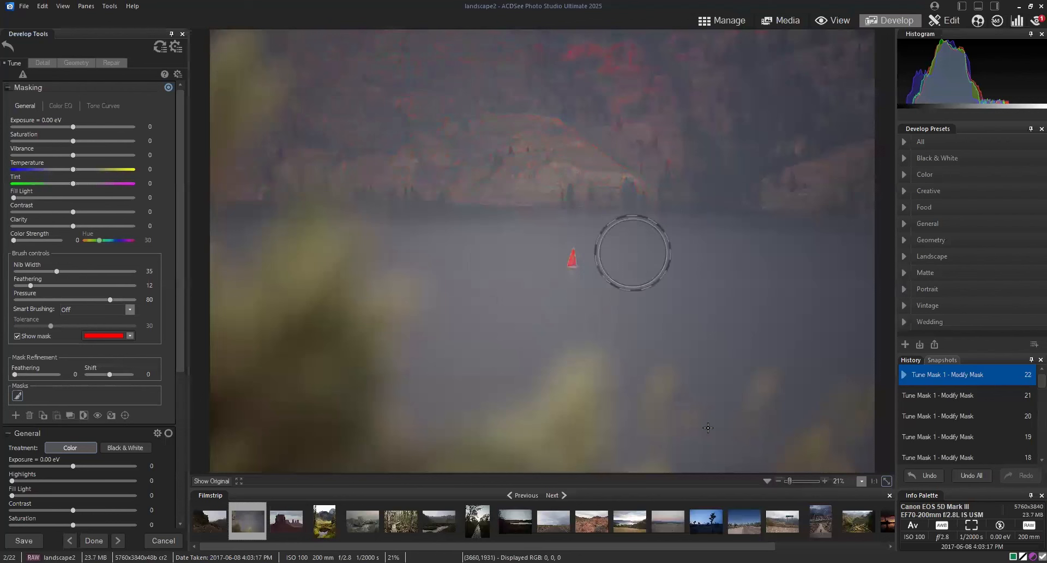
drag(794, 480, 797, 480)
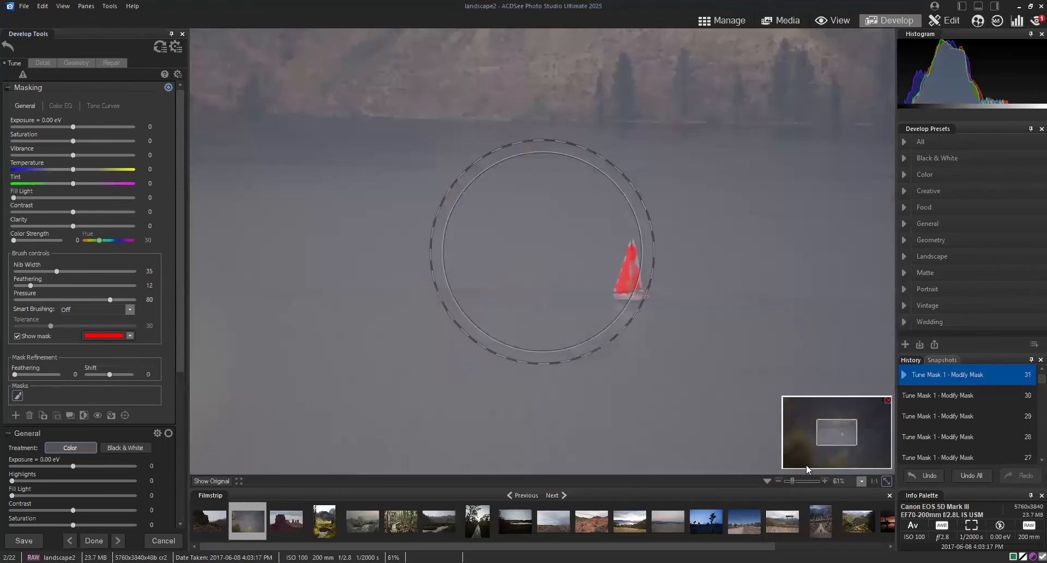
scroll(844, 443, up, 3)
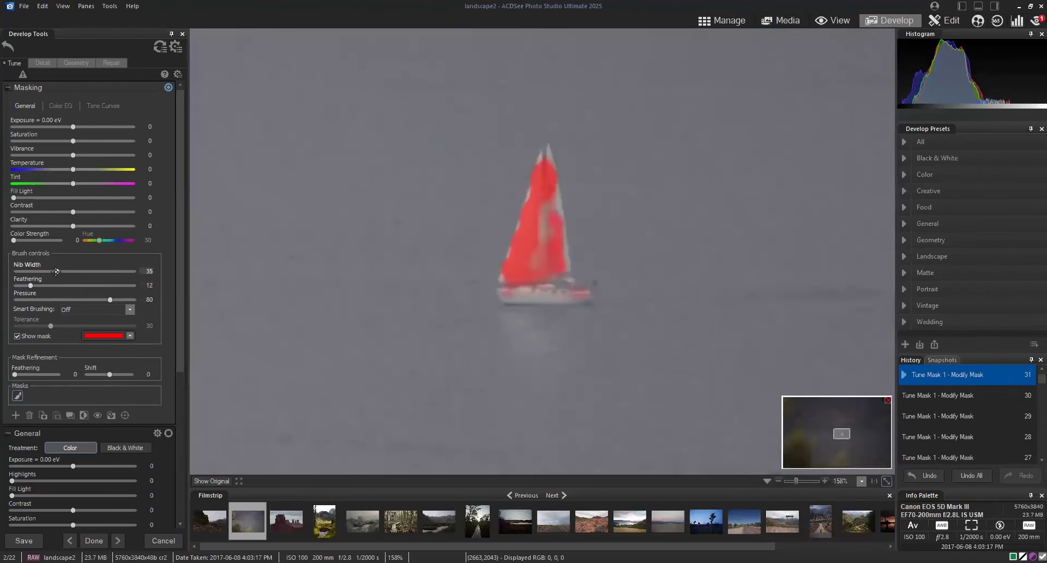
drag(56, 271, 21, 271)
click(130, 310)
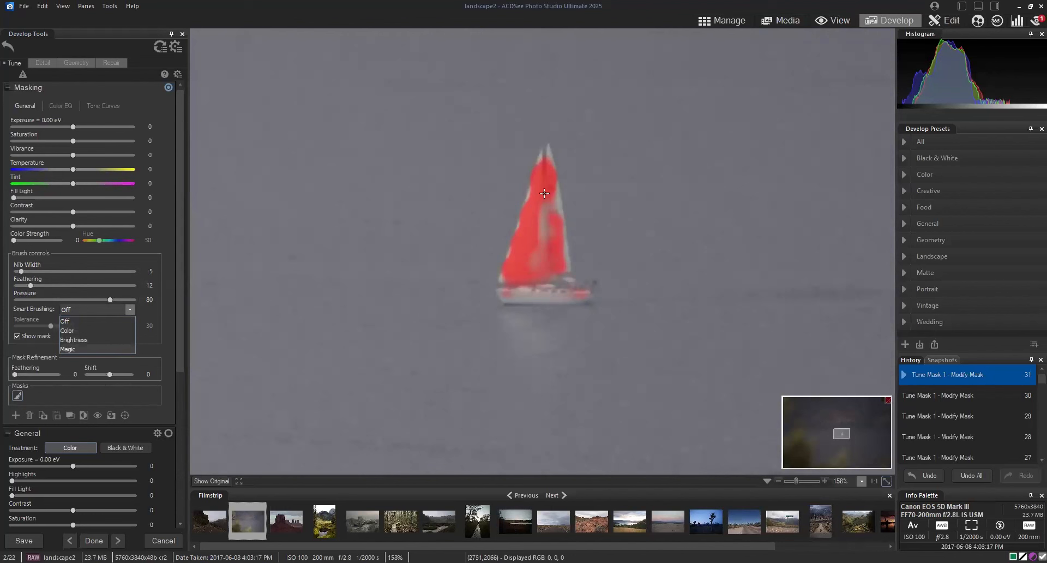
click(74, 349)
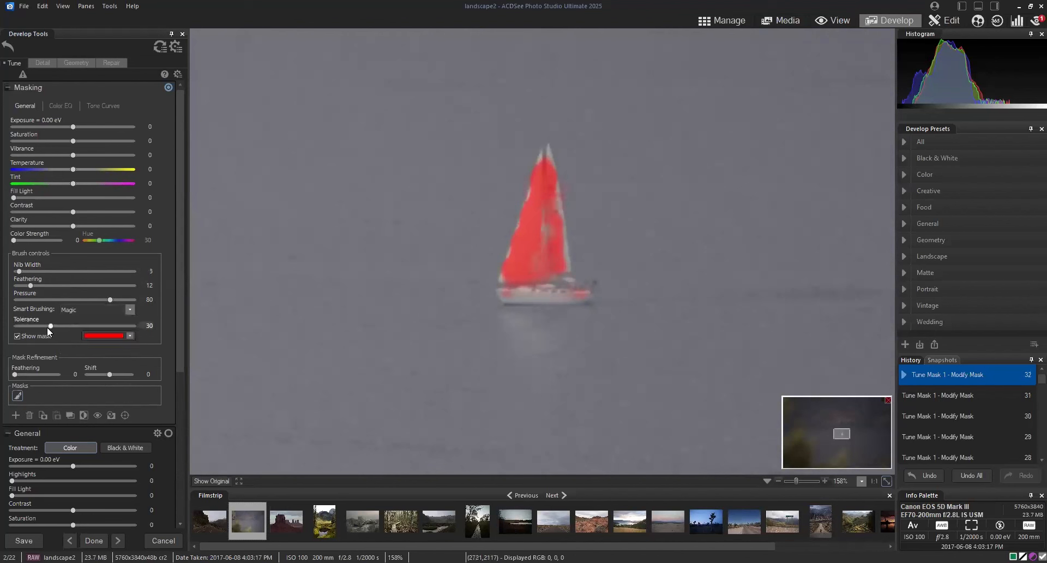
Adjust the mask brush to tolerance 41, pressure 90 and Color smart brushing.
drag(50, 326, 64, 325)
click(119, 299)
click(130, 309)
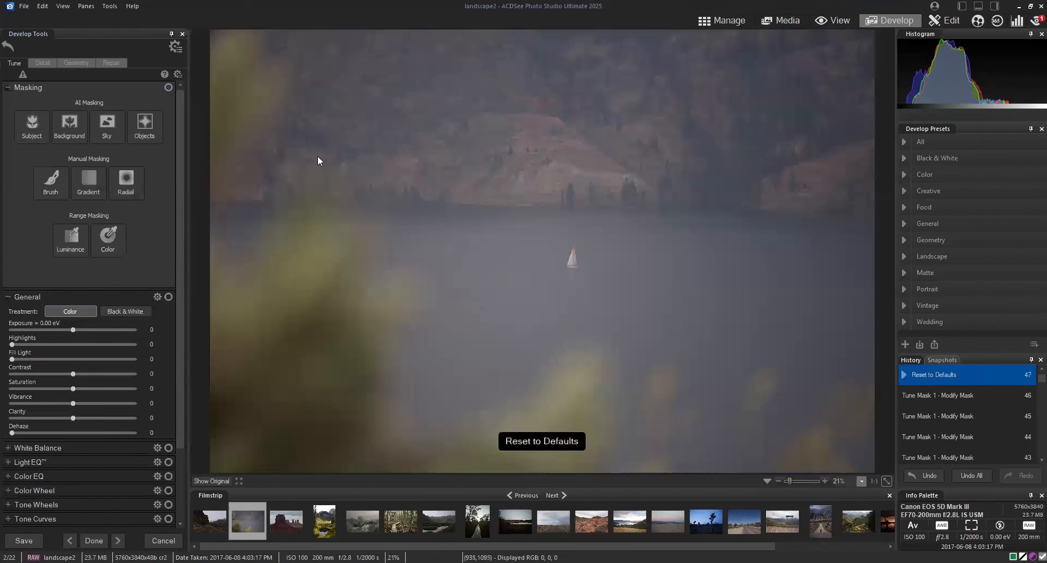
Mask the sailboat with AI object selection, and create an inverted duplicate of that mask covering everything else.
click(145, 127)
mouse_move(585, 240)
mouse_down()
mouse_move(556, 259)
mouse_move(568, 279)
mouse_move(589, 260)
mouse_move(578, 234)
mouse_up()
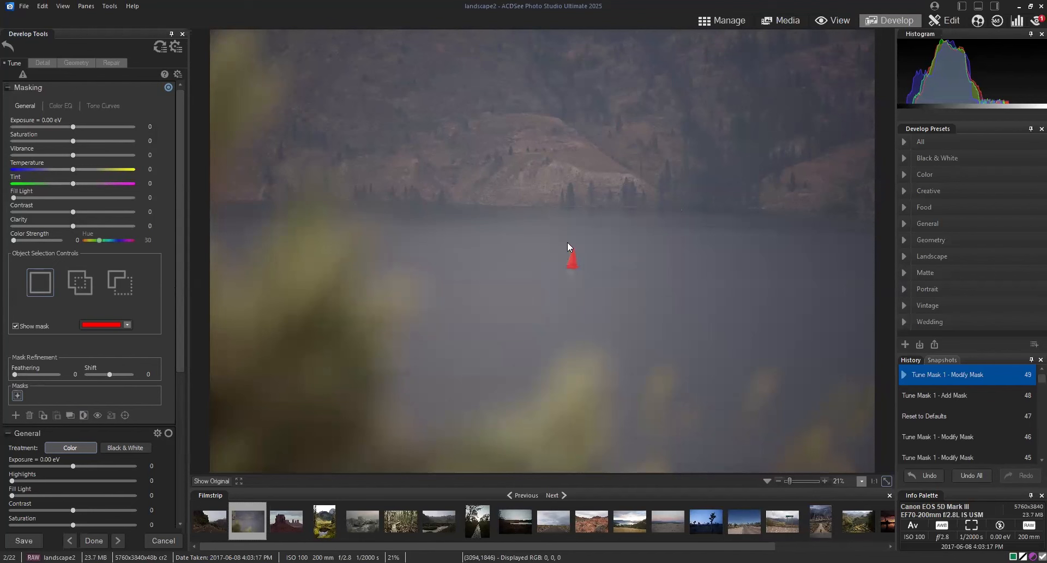
click(71, 414)
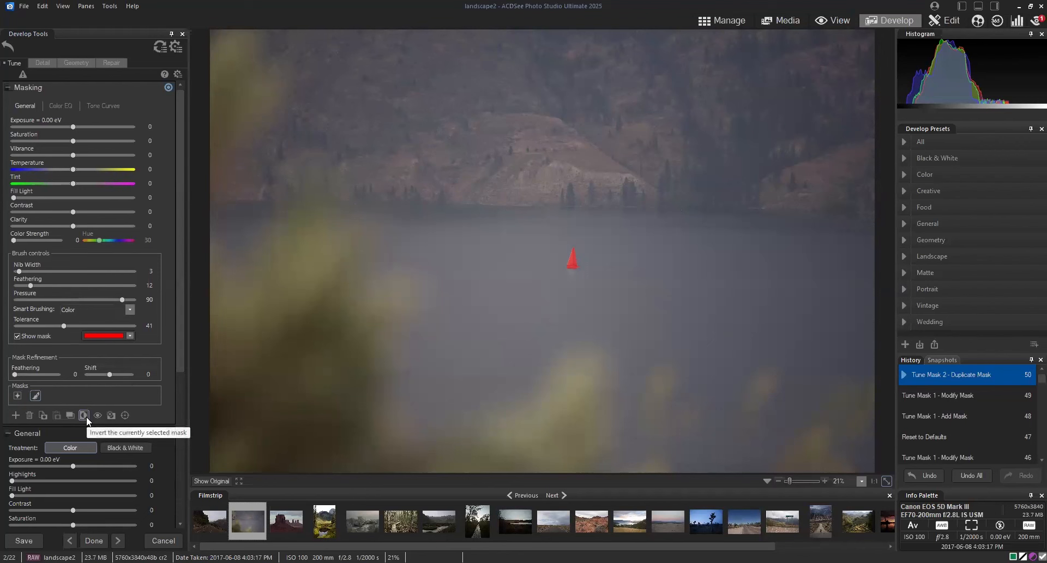
click(84, 415)
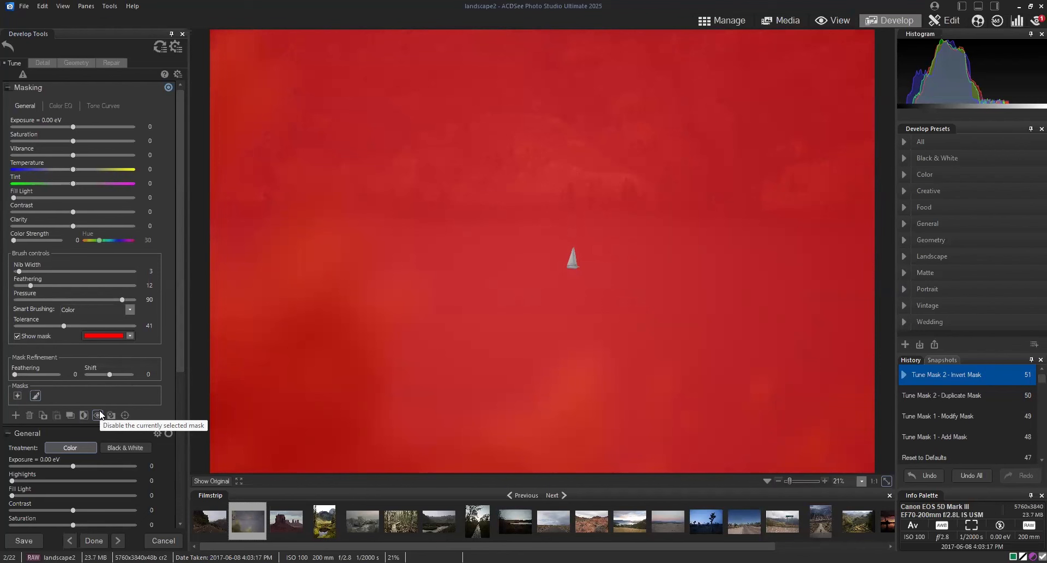
Set the exposure of the inverted background mask to -0.60 eV with the mask overlay hidden, comparing against the original.
click(17, 335)
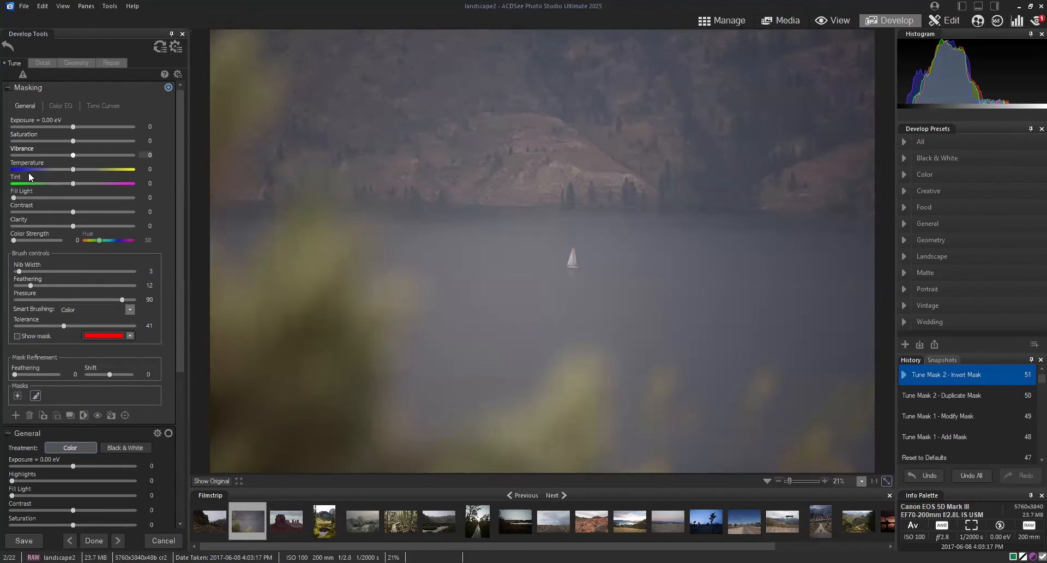
drag(73, 126, 63, 129)
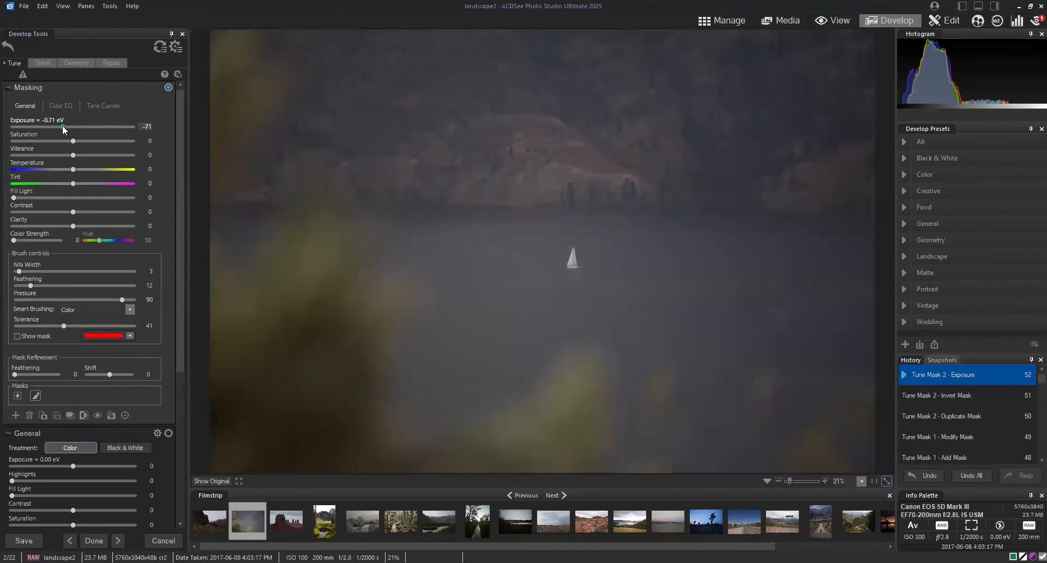
drag(63, 129, 65, 129)
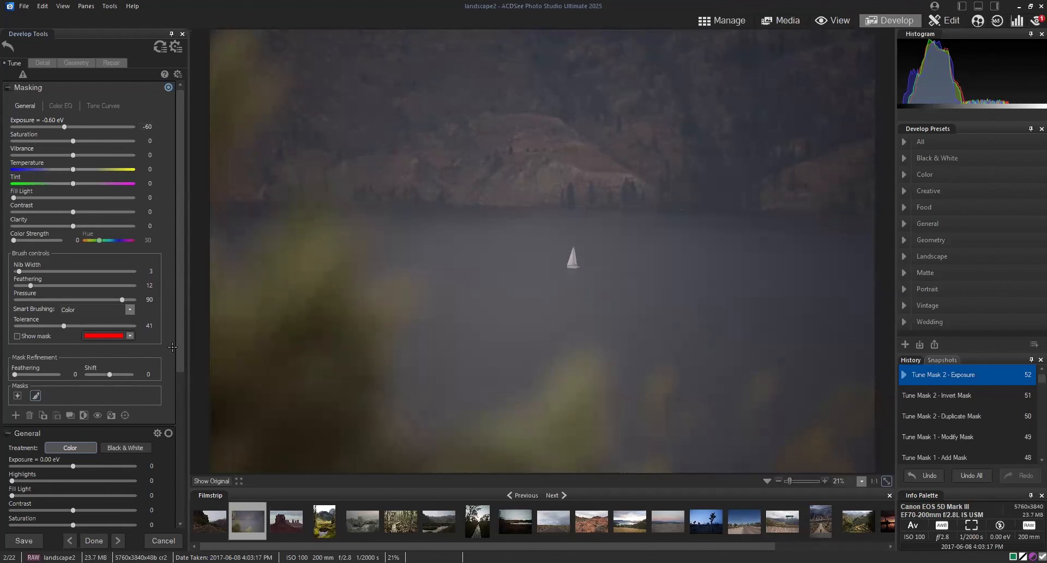
click(211, 481)
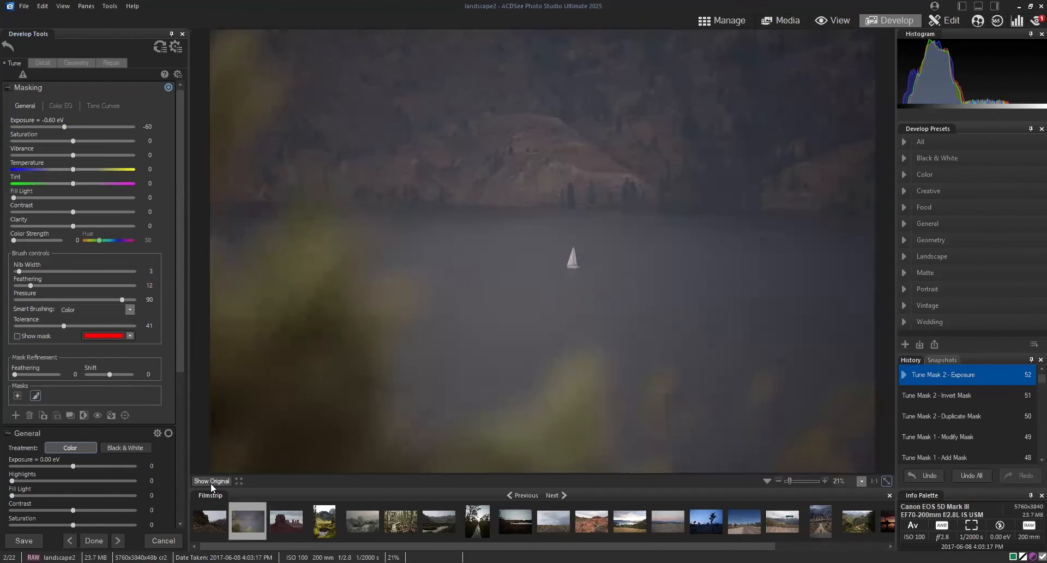
drag(210, 482, 209, 483)
scroll(177, 364, down, 4)
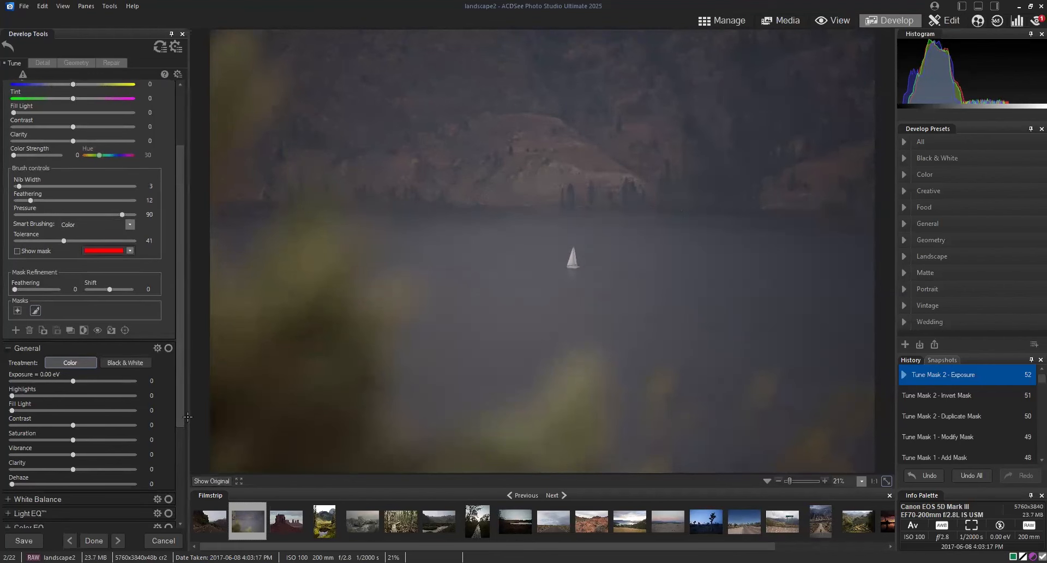
scroll(188, 235, up, 4)
drag(221, 483, 221, 482)
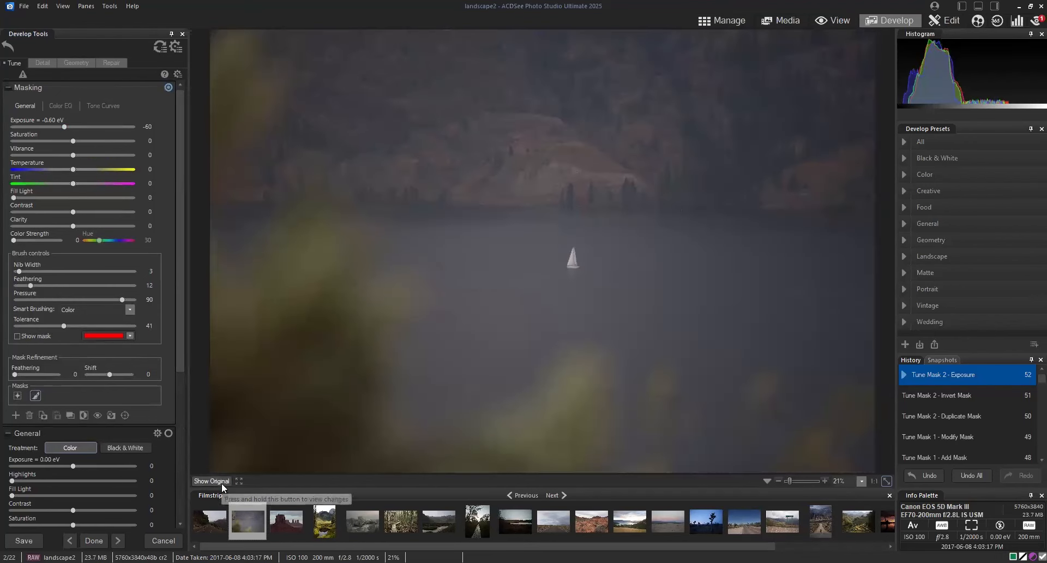
Straighten the masked photo by 1.1 degrees to the left.
drag(179, 341, 175, 240)
click(77, 63)
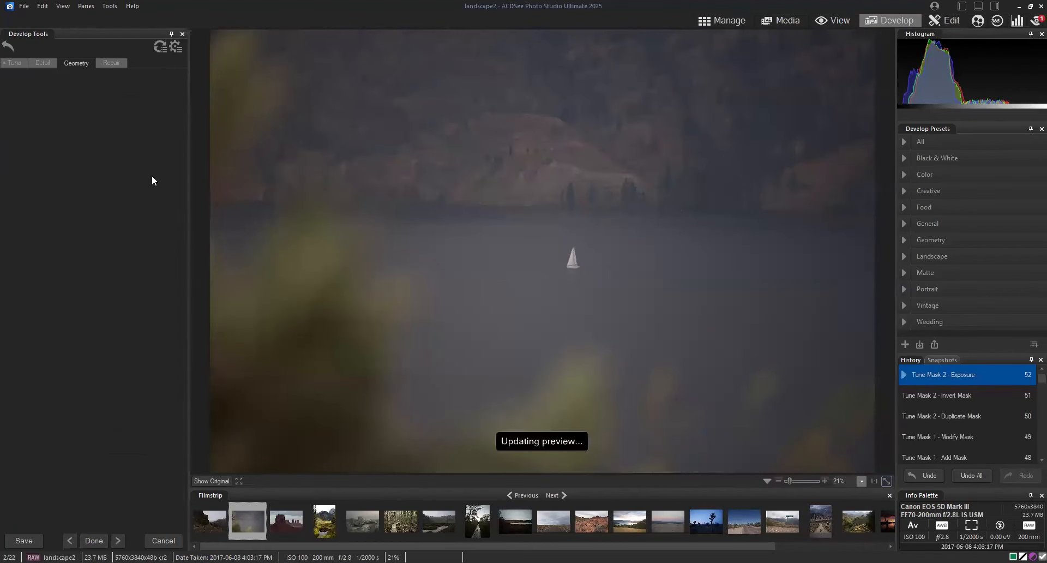
drag(86, 246, 82, 246)
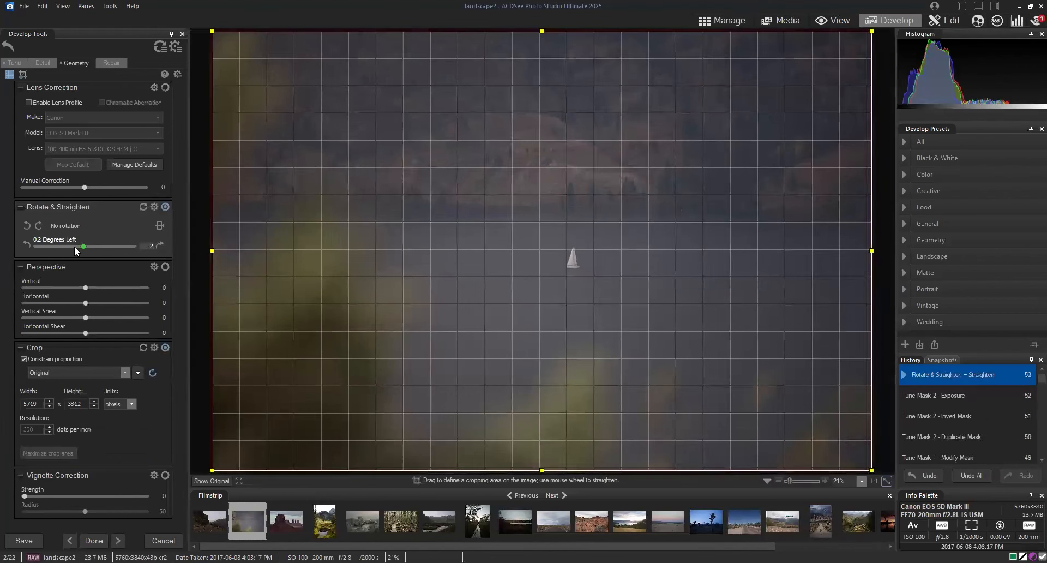
click(74, 247)
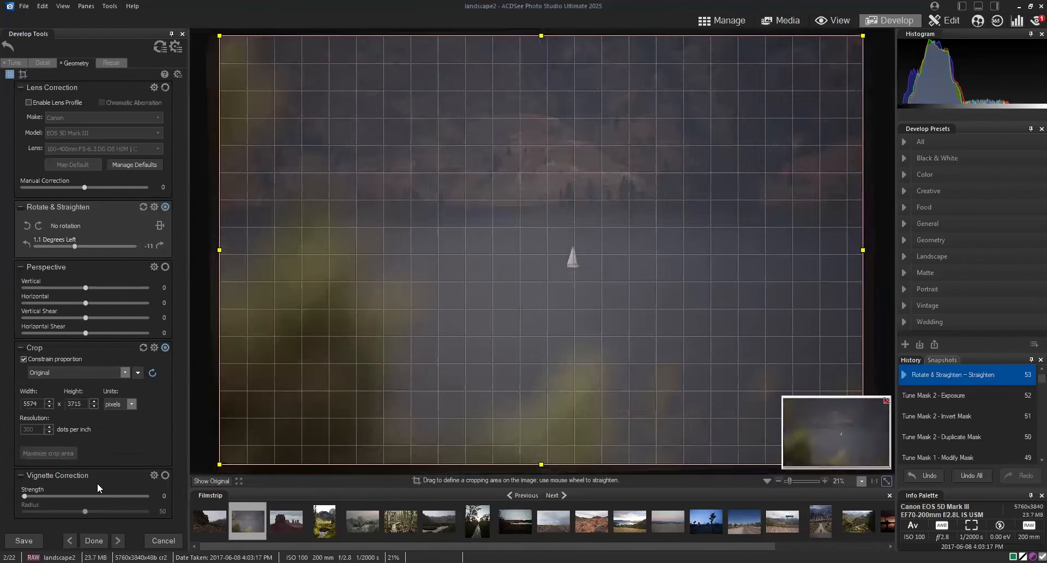
Set the photo's overall contrast to 24 in the general tuning adjustments and compare the result with the original.
click(15, 63)
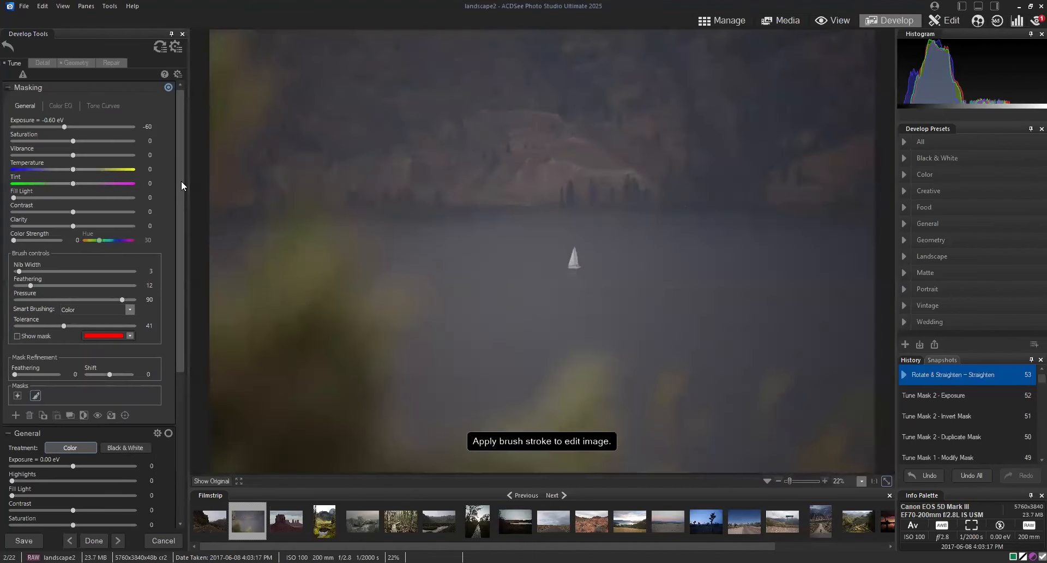
scroll(164, 284, down, 3)
drag(73, 375, 86, 374)
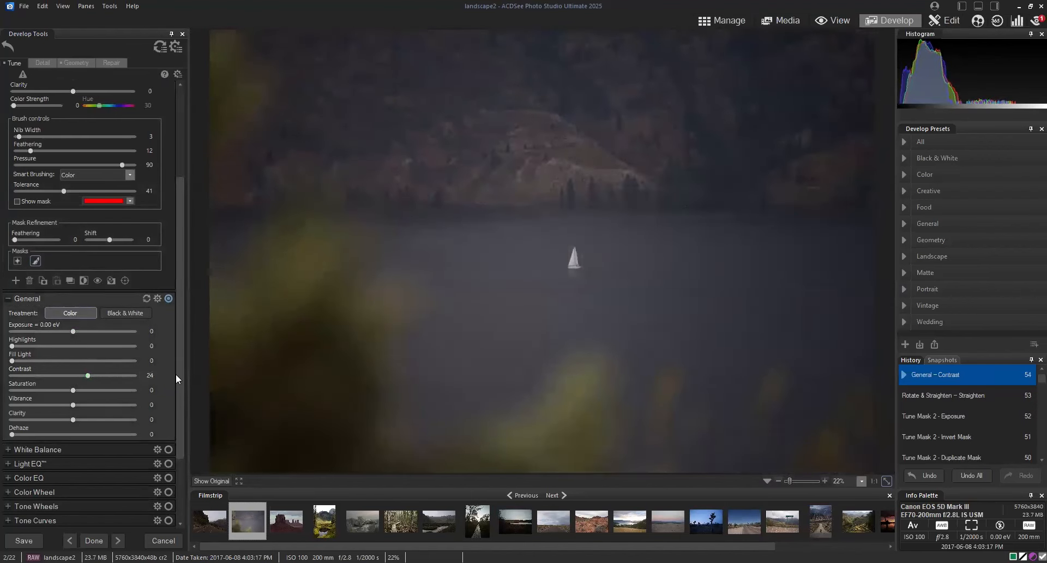
scroll(177, 338, up, 3)
click(206, 481)
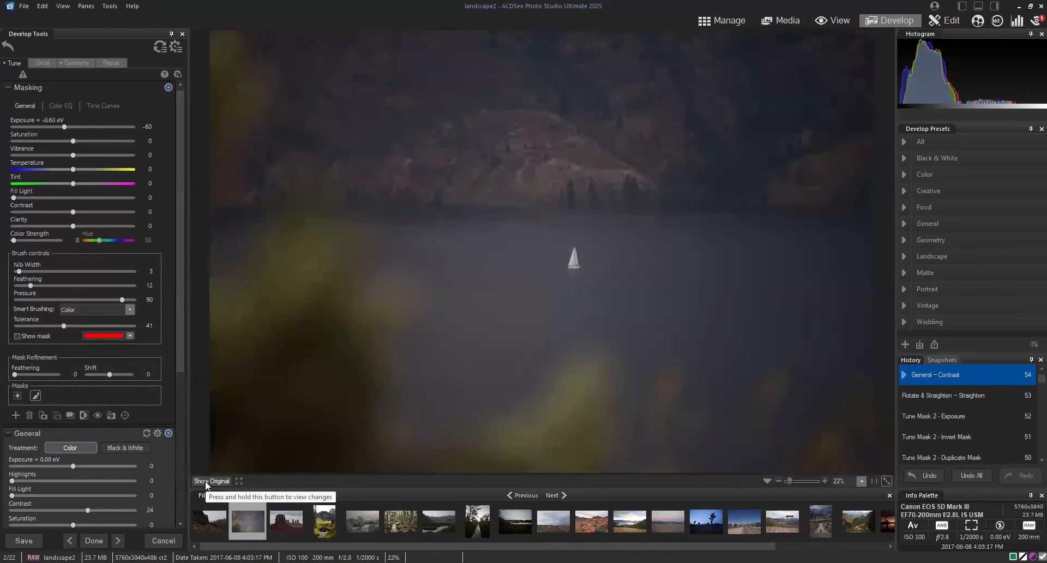
click(205, 481)
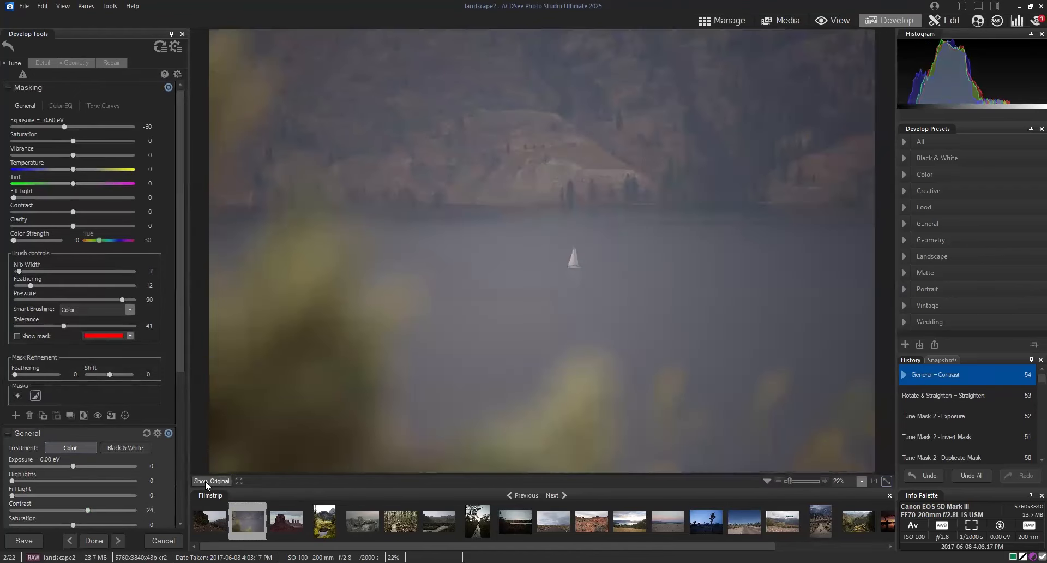
click(205, 481)
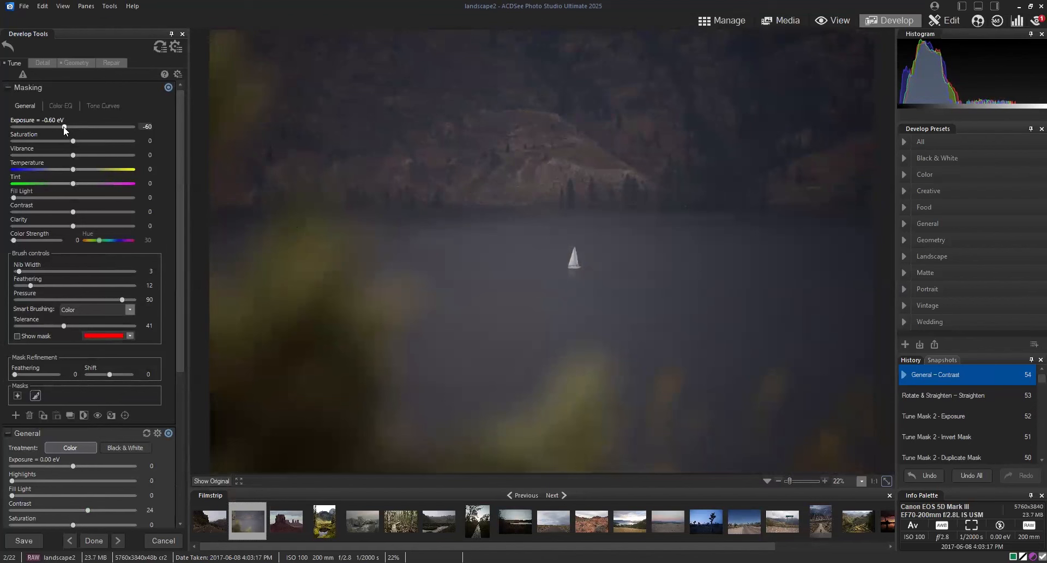
Set the exposure of the inverted background mask to -0.49 eV, comparing the result with the original.
drag(64, 127, 66, 127)
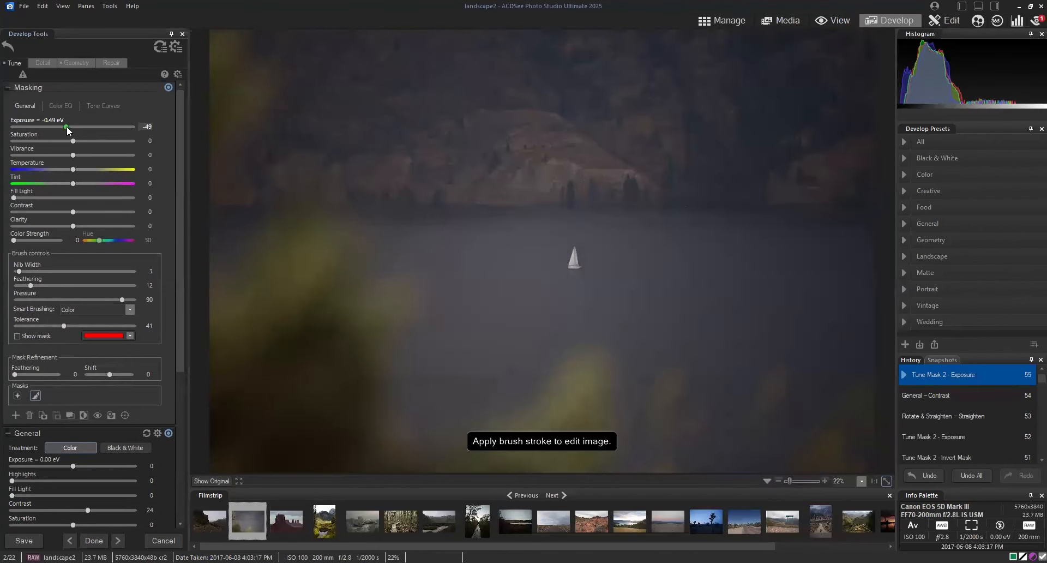
click(224, 482)
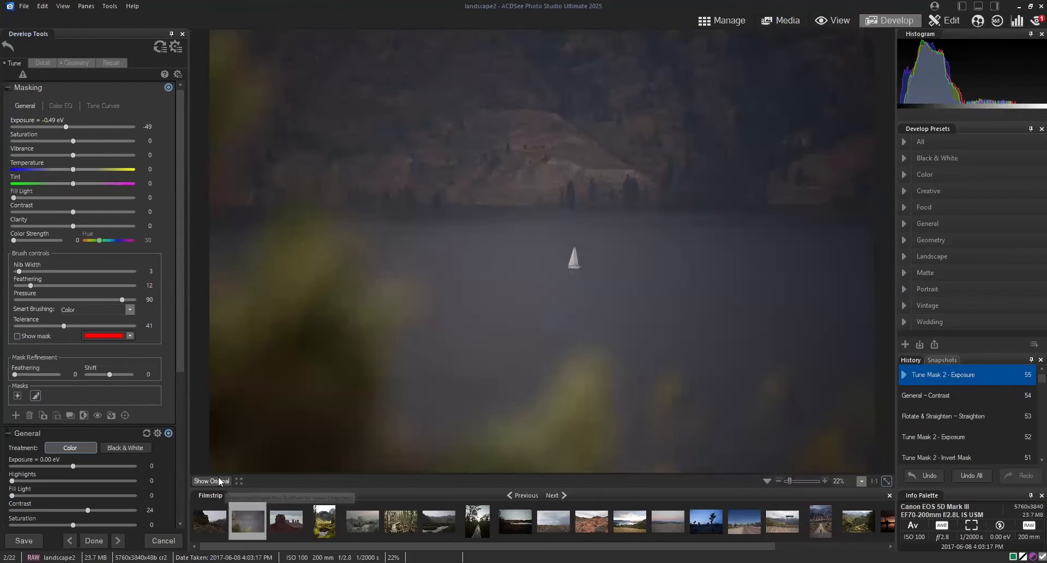
click(22, 398)
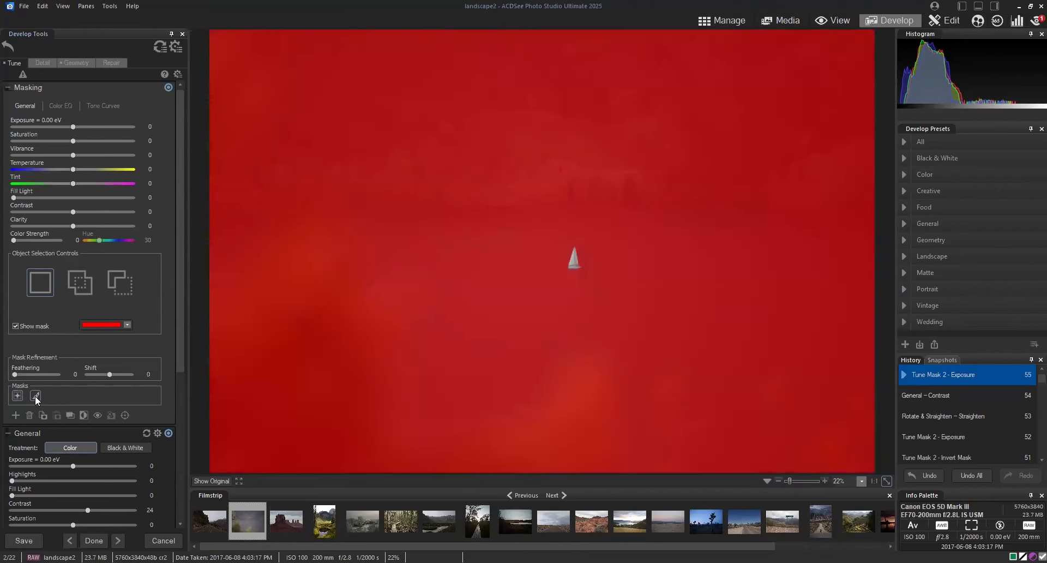
click(35, 395)
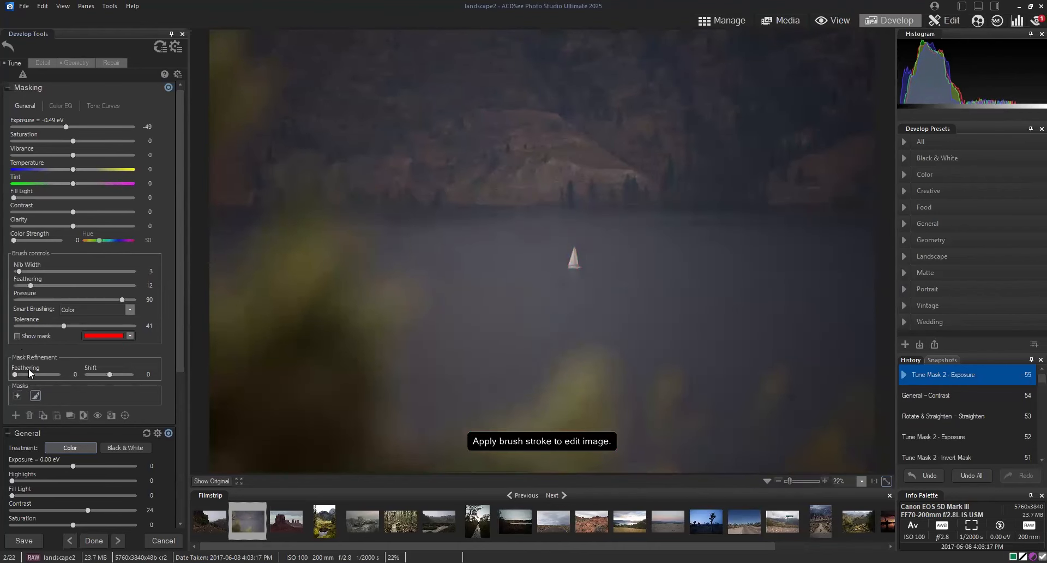
Set the sailboat mask's clarity to 38 and contrast to 19 with the mask overlay hidden, comparing against the original.
click(17, 335)
click(18, 395)
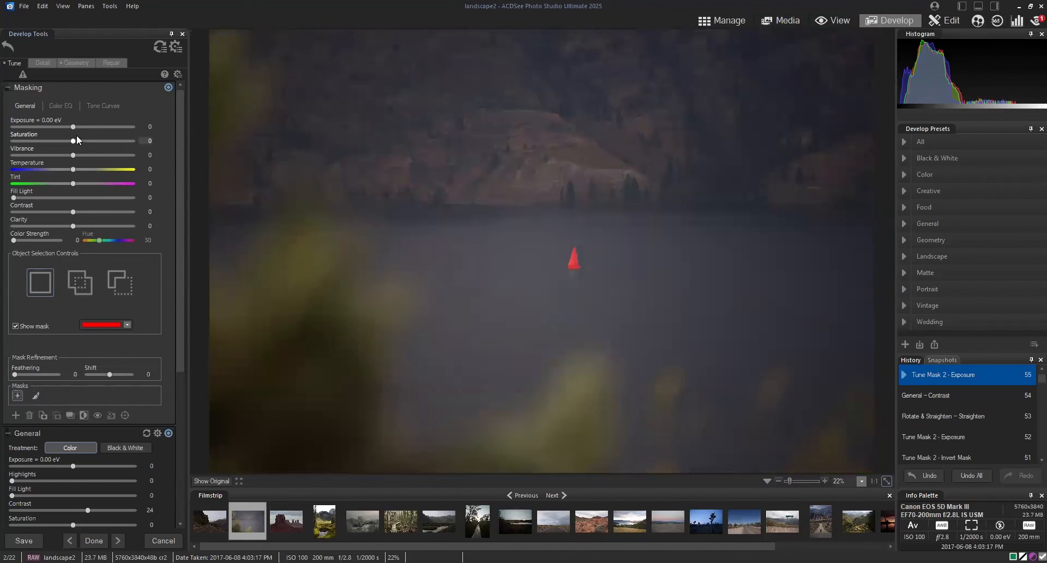
drag(76, 225, 79, 227)
click(16, 326)
scroll(82, 227, up, 13)
scroll(75, 211, up, 6)
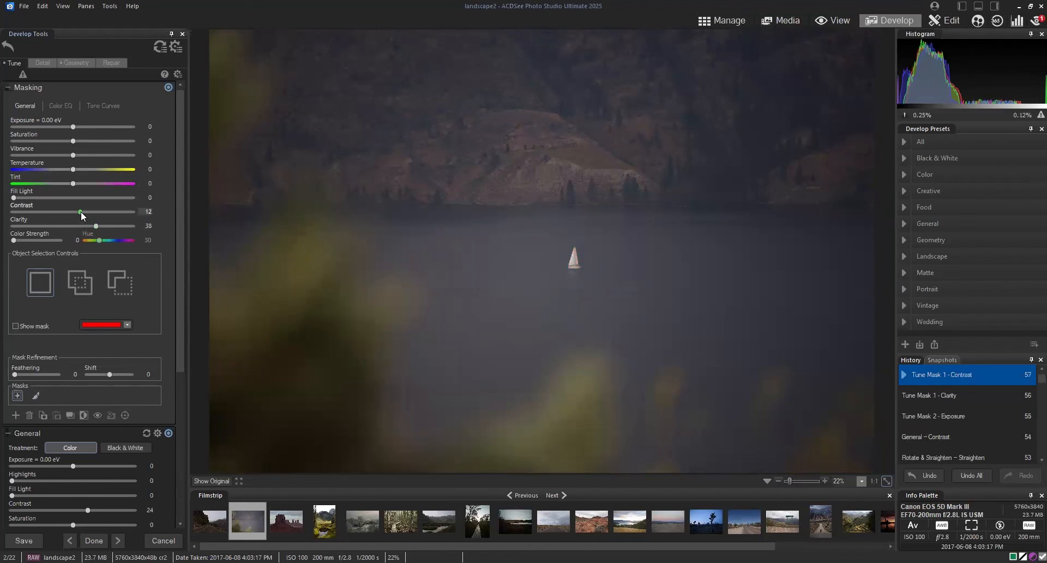
scroll(85, 212, down, 1)
click(207, 479)
click(206, 479)
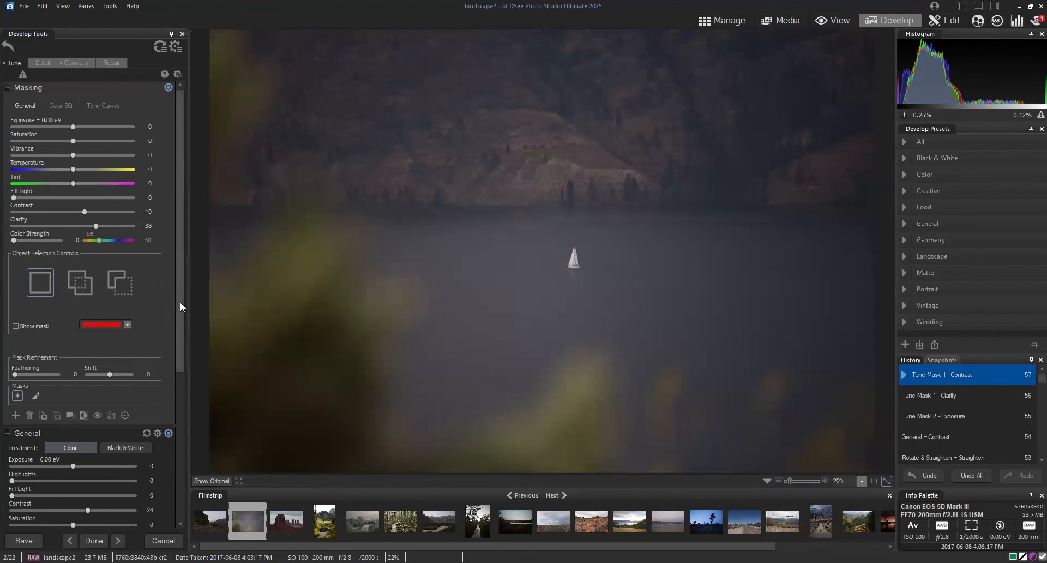
Add a luminance range mask as a third mask and check its coverage with the mask overlay.
click(37, 394)
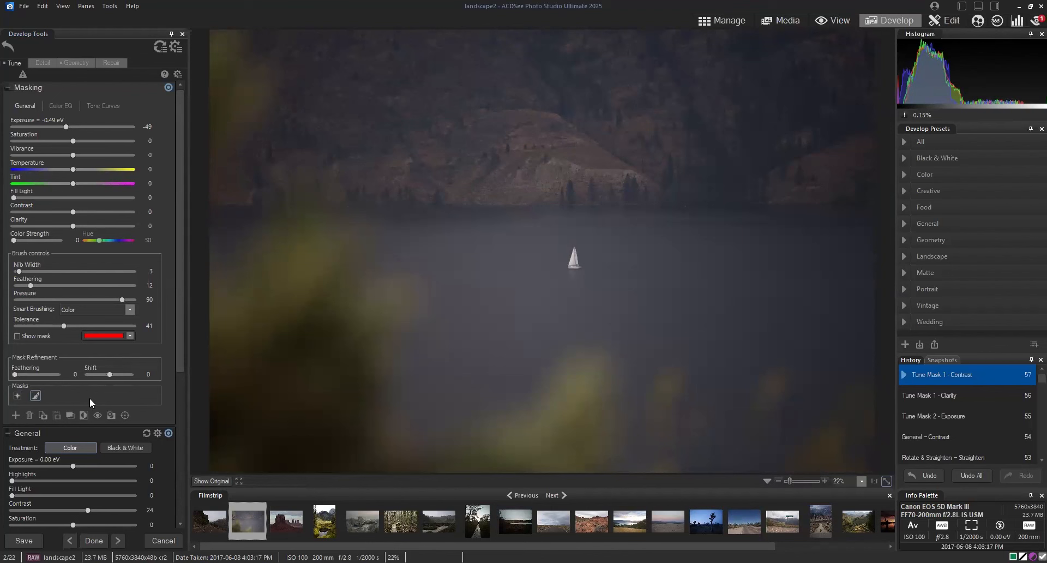
click(15, 415)
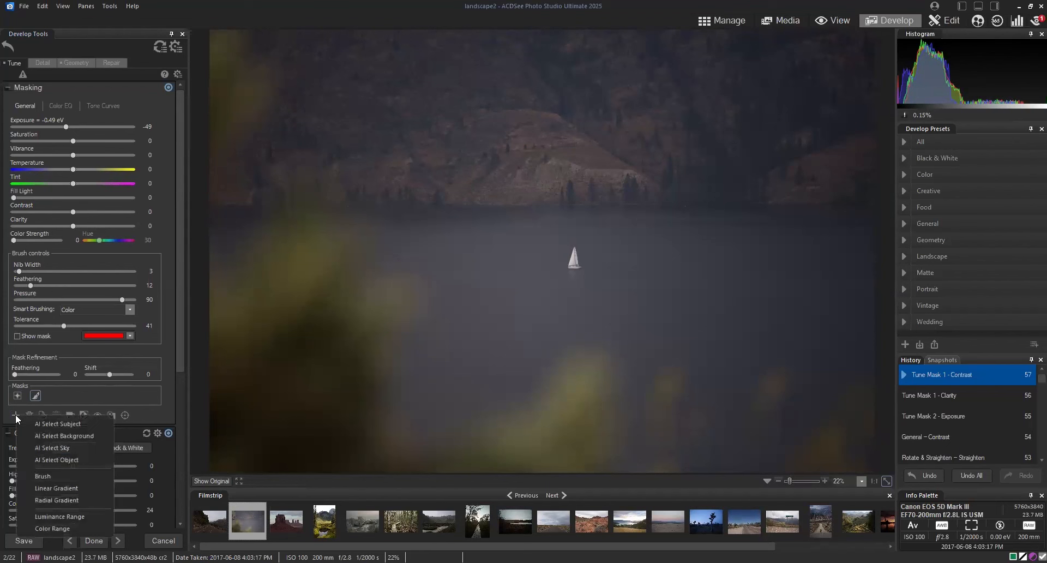
click(153, 403)
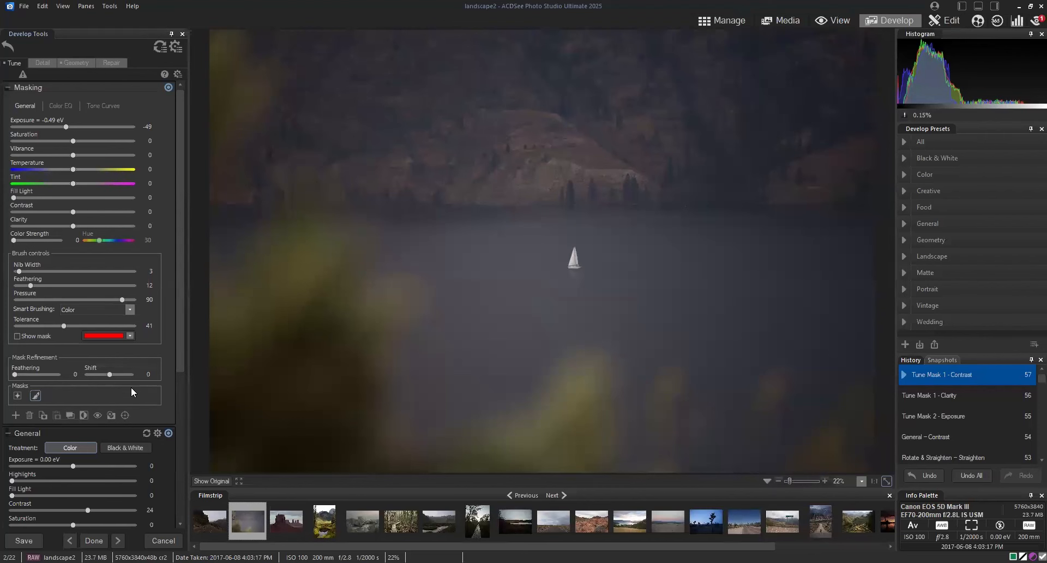
click(16, 415)
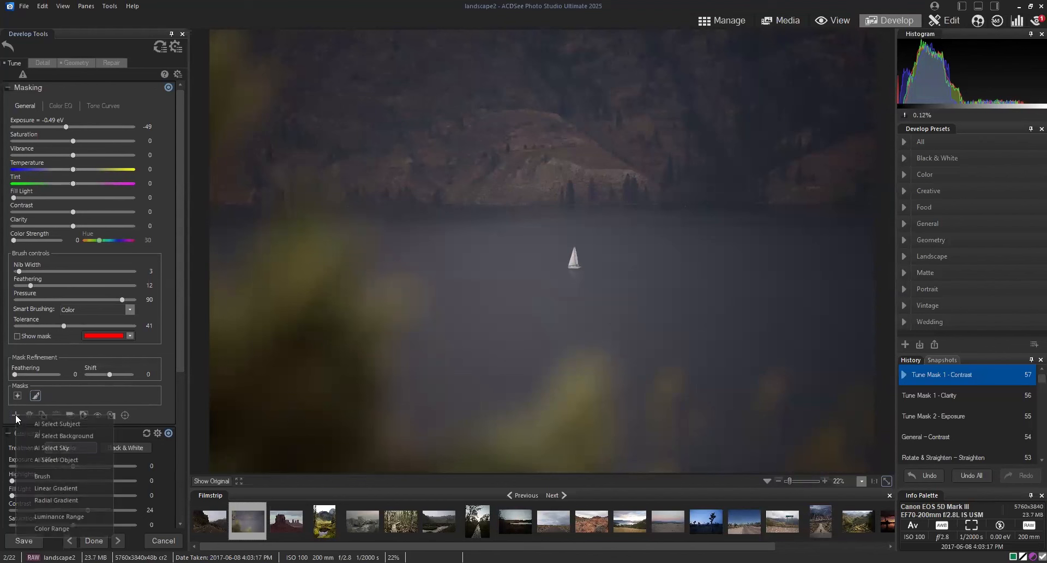
click(50, 518)
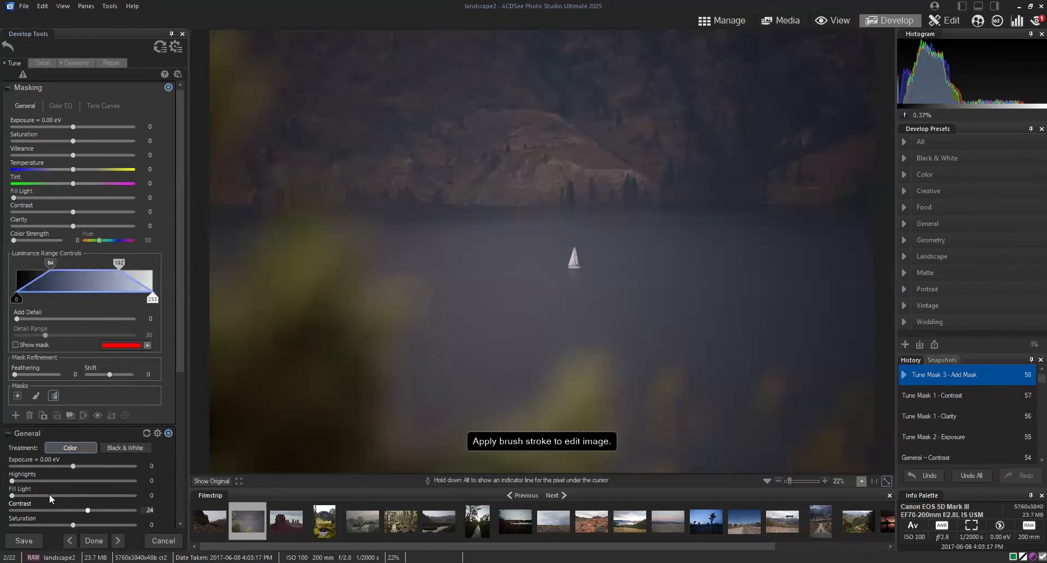
click(15, 345)
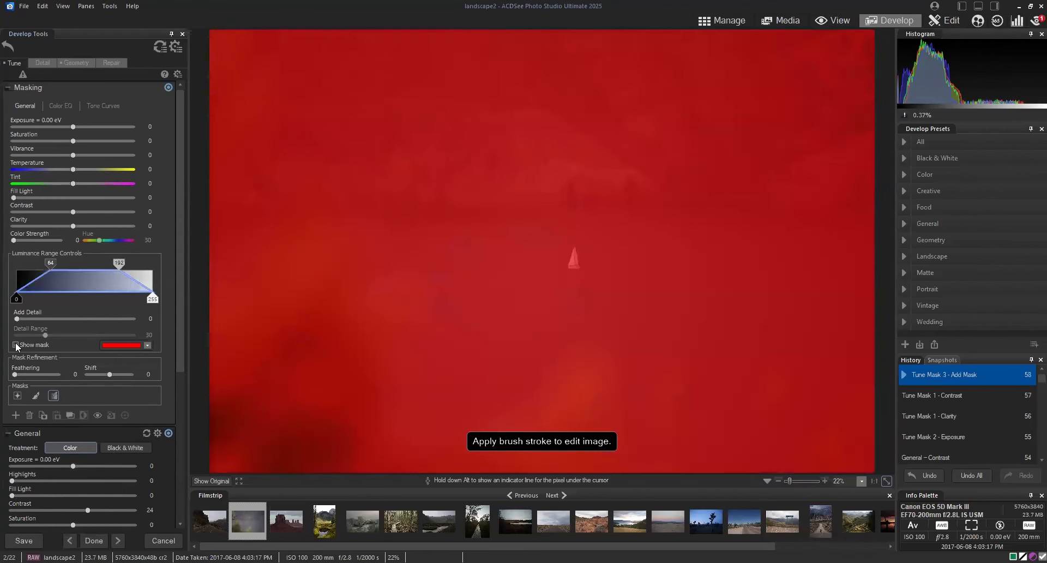
click(16, 345)
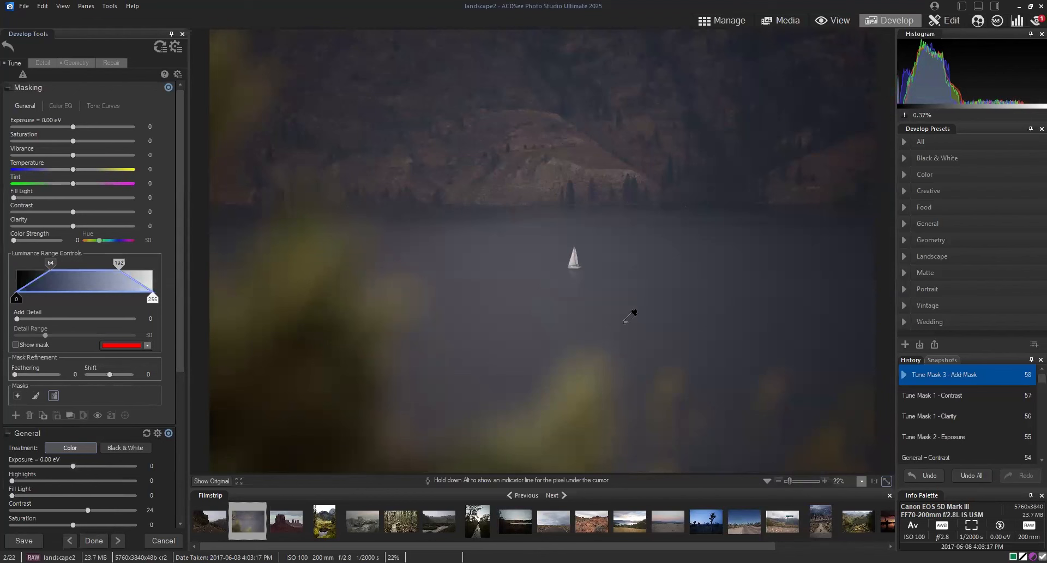
With the overlay shown, limit the luminance mask to tones 19 to 75, with falloff from 0 to 91.
key(alt)
drag(118, 263, 114, 263)
click(15, 345)
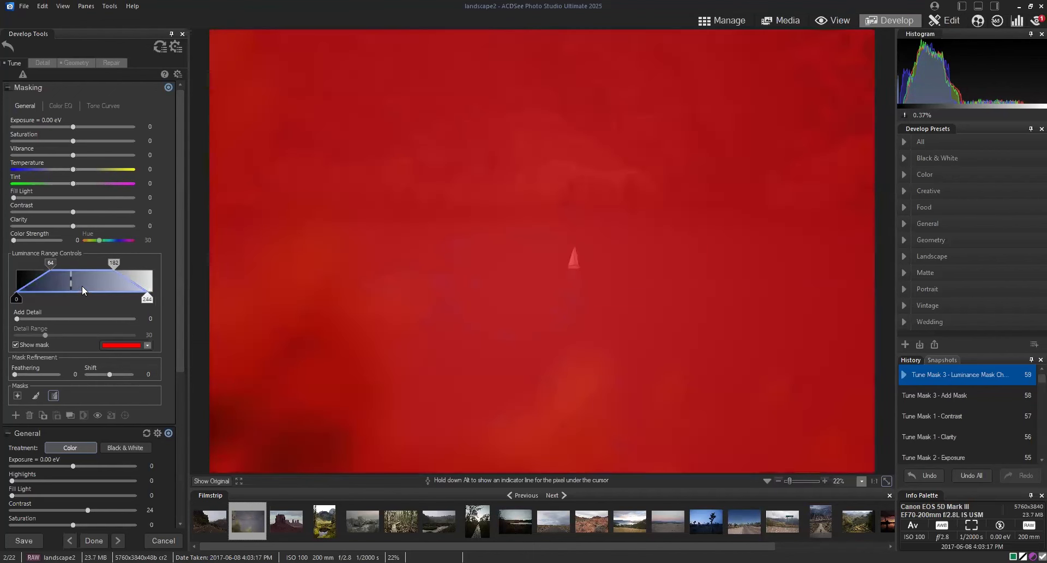
drag(112, 264, 67, 263)
drag(102, 299, 76, 298)
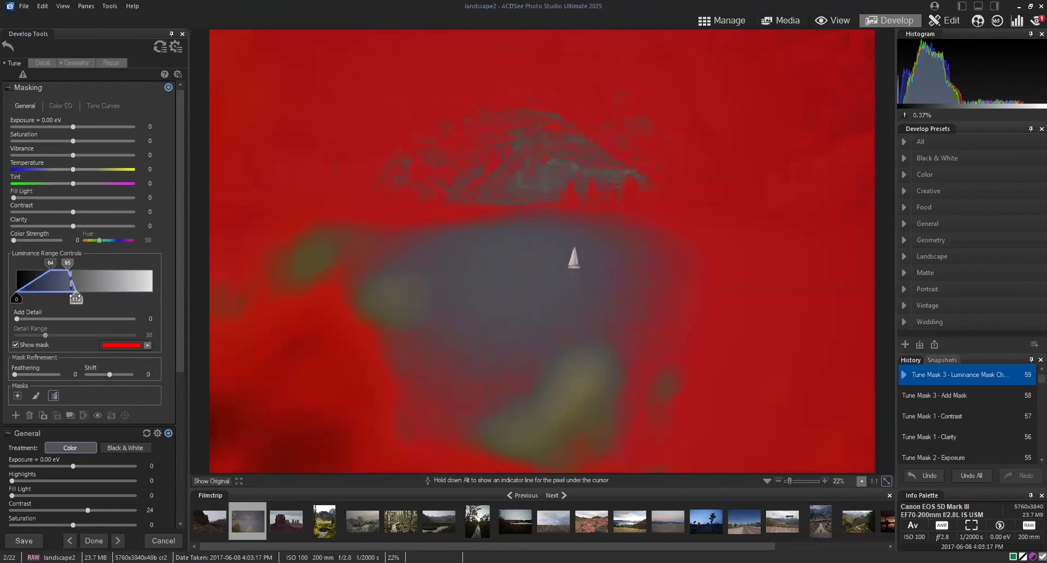
drag(48, 262, 27, 263)
click(56, 262)
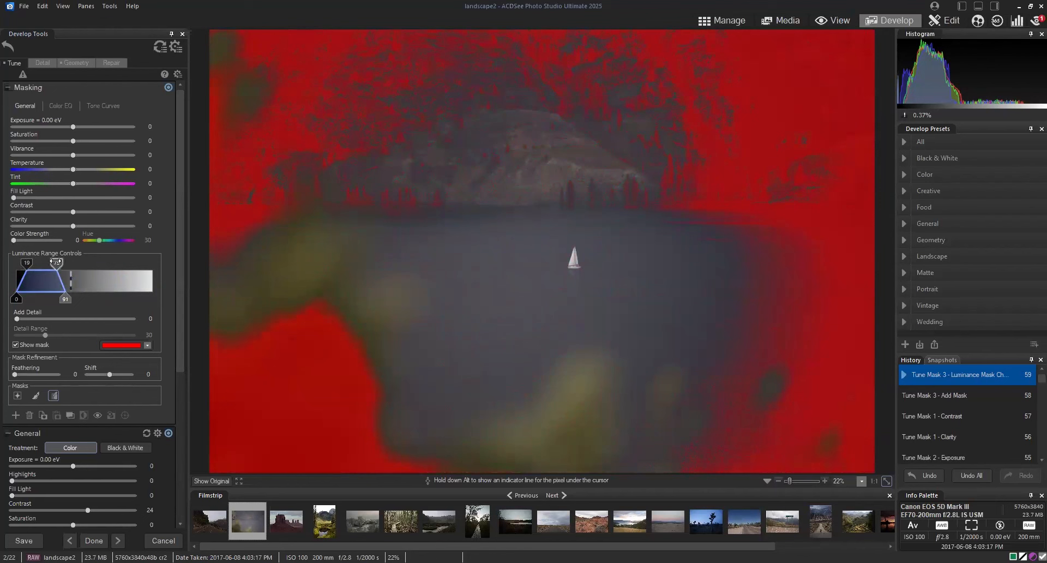
Try ending the luminance mask's upper falloff at 82, 255 and 75, and return it to 91.
drag(65, 299, 60, 299)
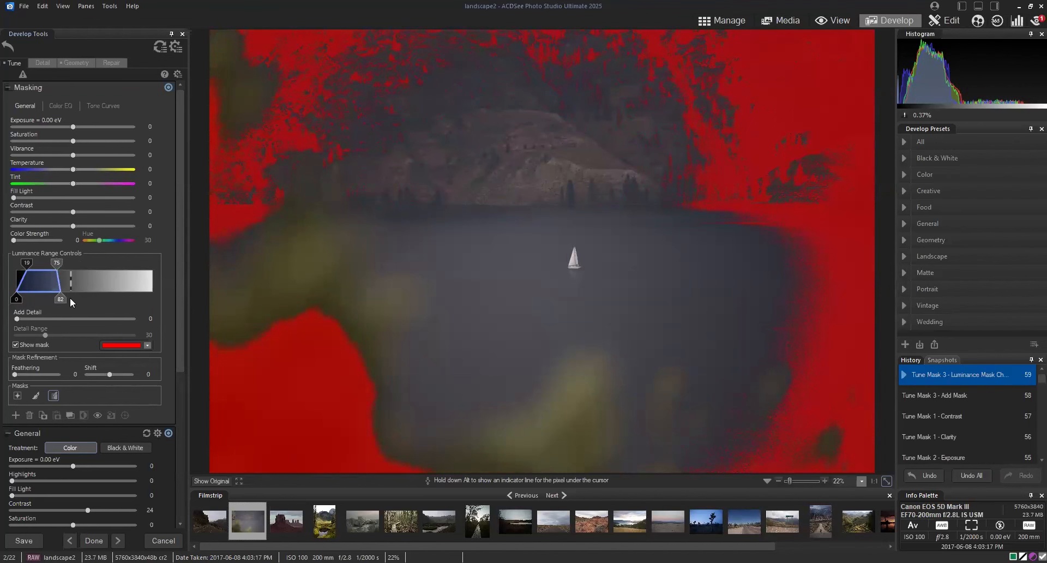
drag(61, 299, 153, 299)
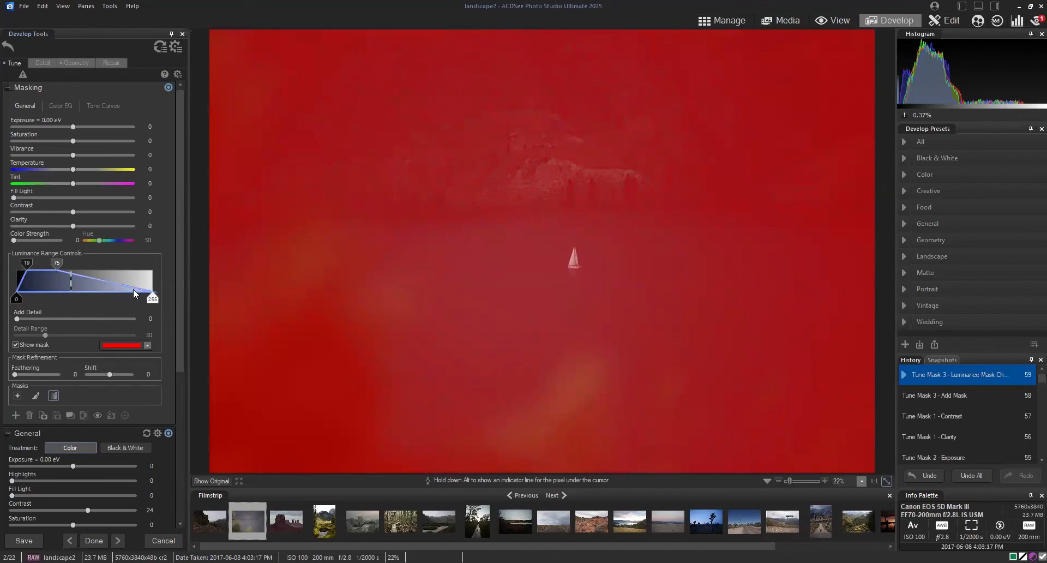
drag(152, 299, 52, 314)
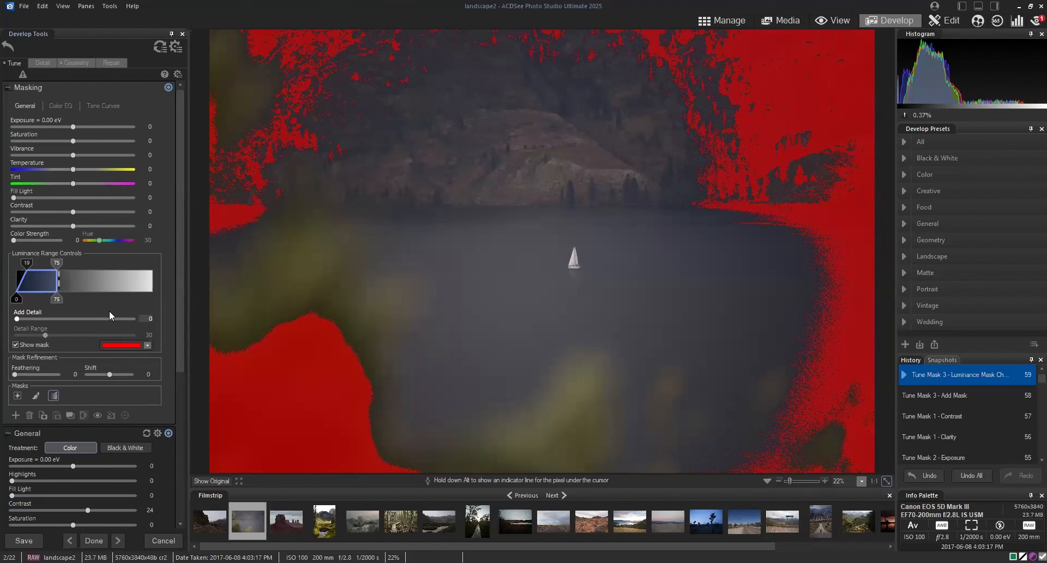
drag(56, 299, 65, 301)
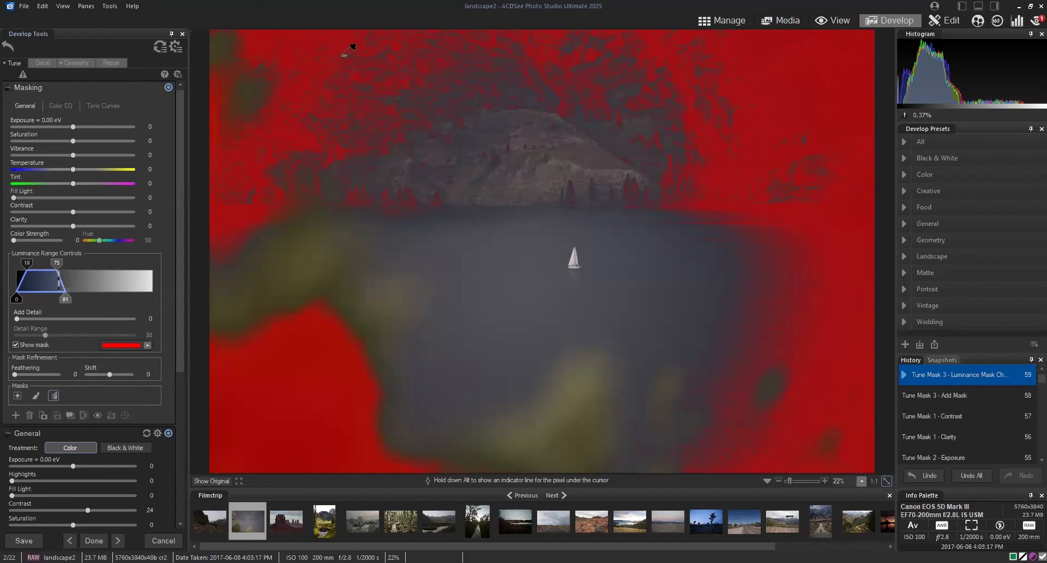
Set the luminance mask's exposure to -0.38 eV and contrast to 6 with the overlay hidden, comparing against the original.
click(16, 344)
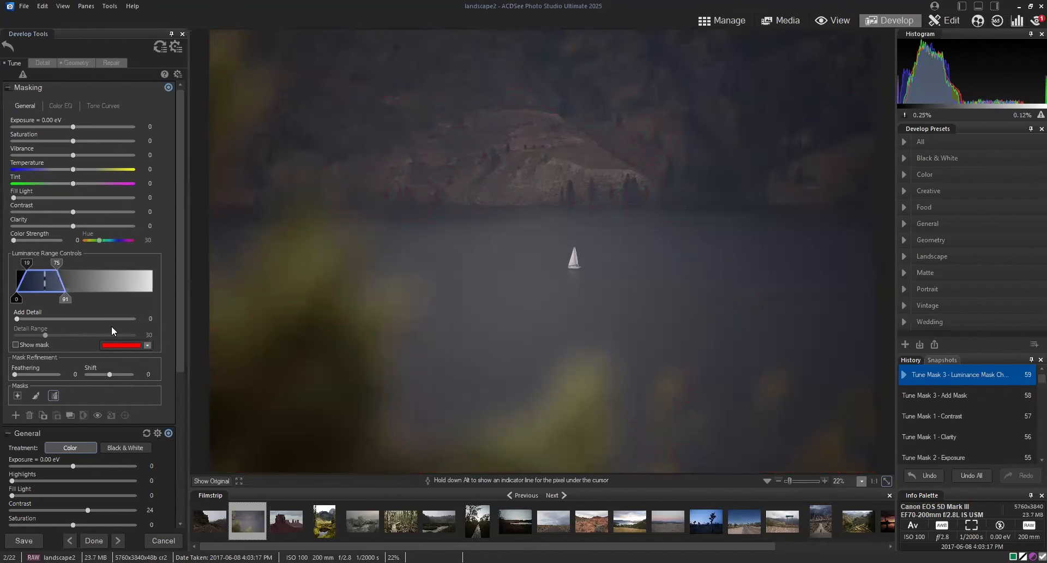
click(16, 345)
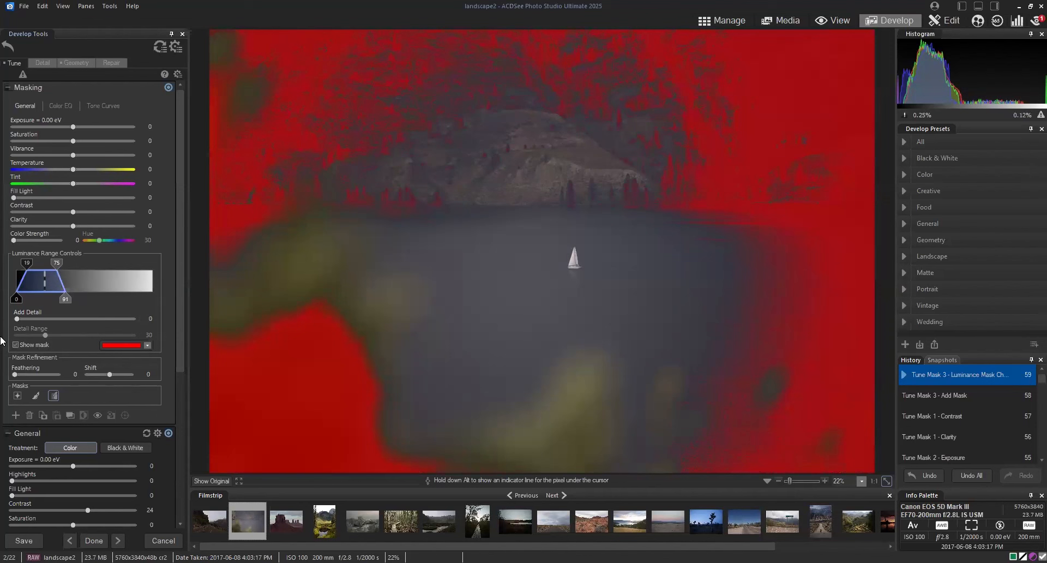
click(16, 345)
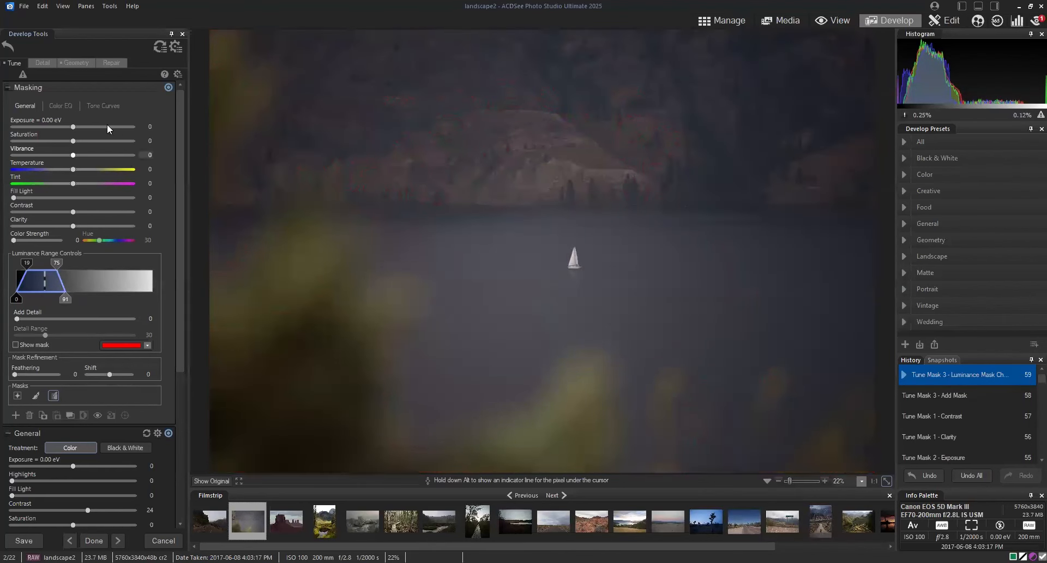
drag(74, 127, 64, 129)
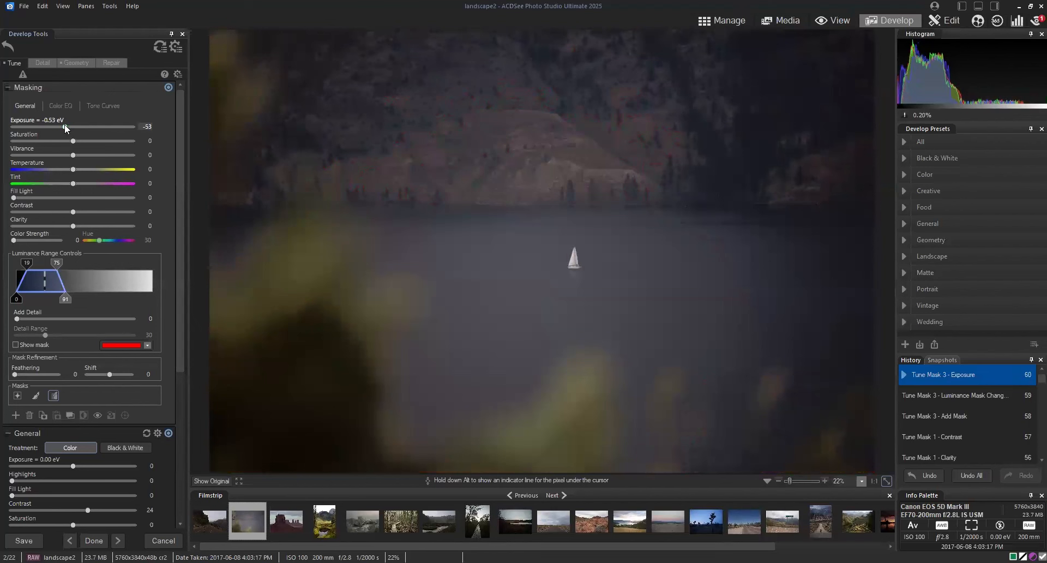
drag(62, 125, 66, 124)
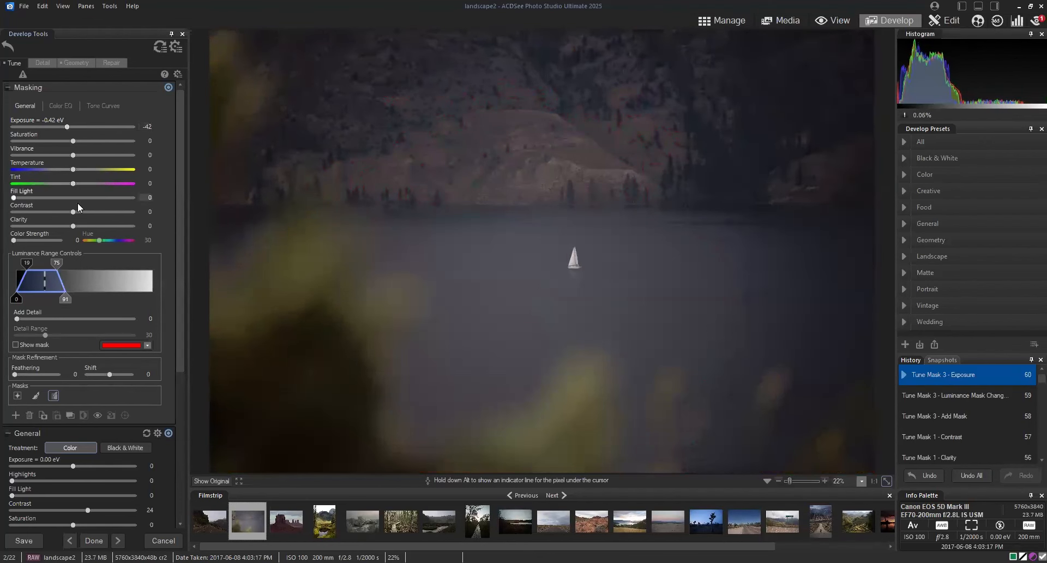
drag(74, 211, 76, 211)
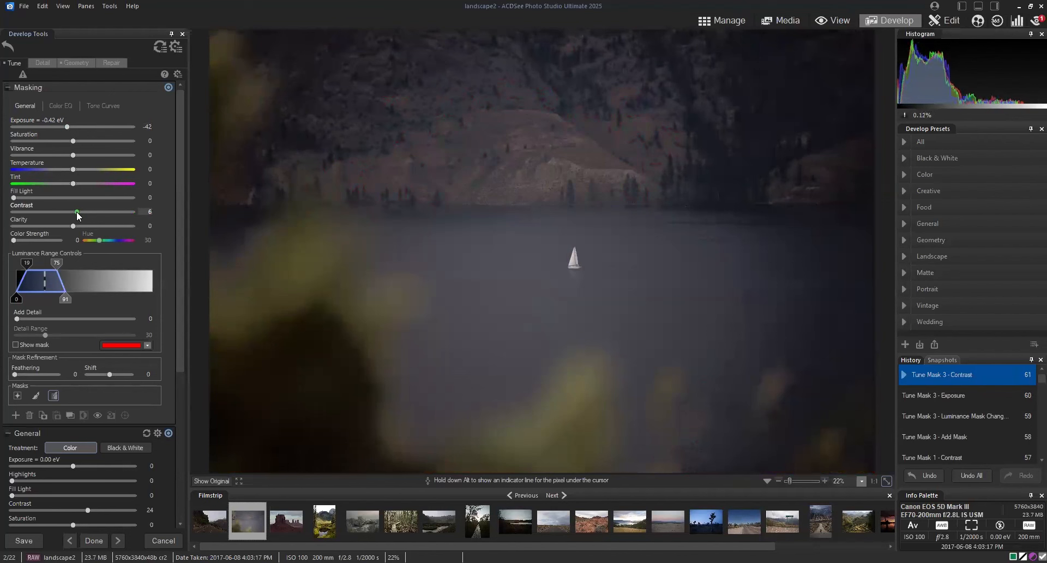
drag(67, 123, 68, 123)
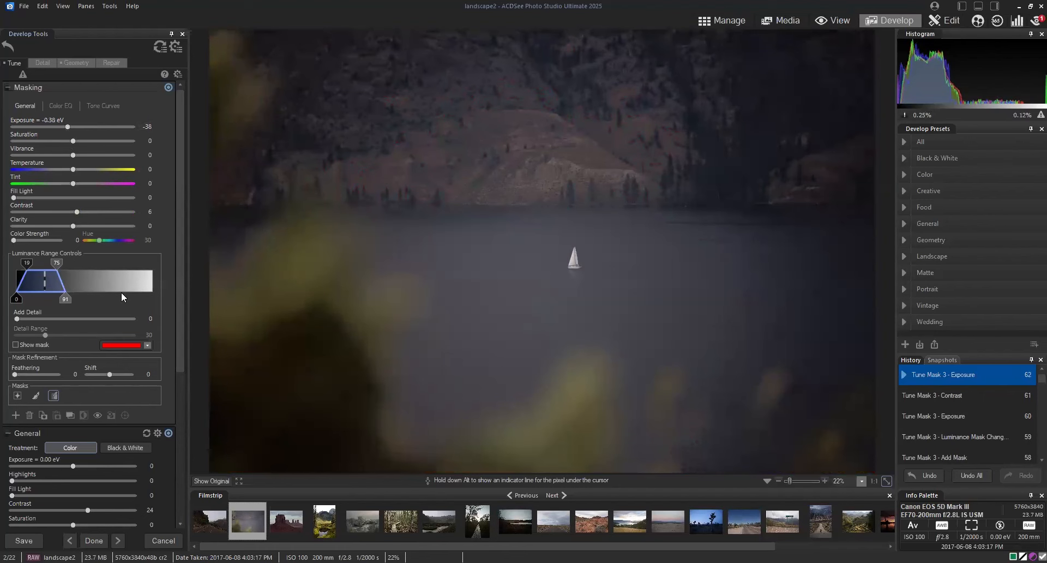
click(218, 482)
click(218, 482)
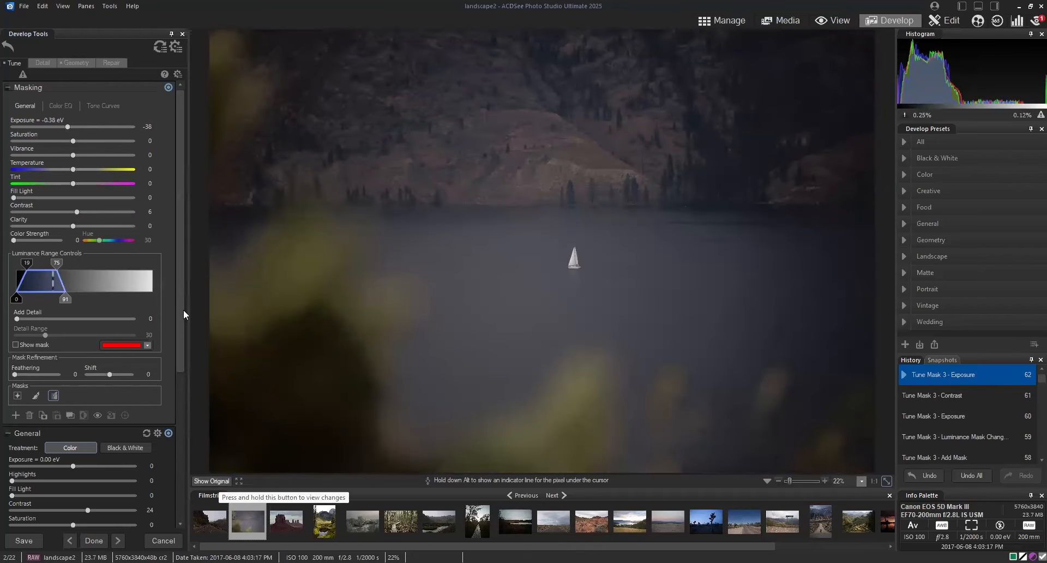
scroll(180, 364, down, 3)
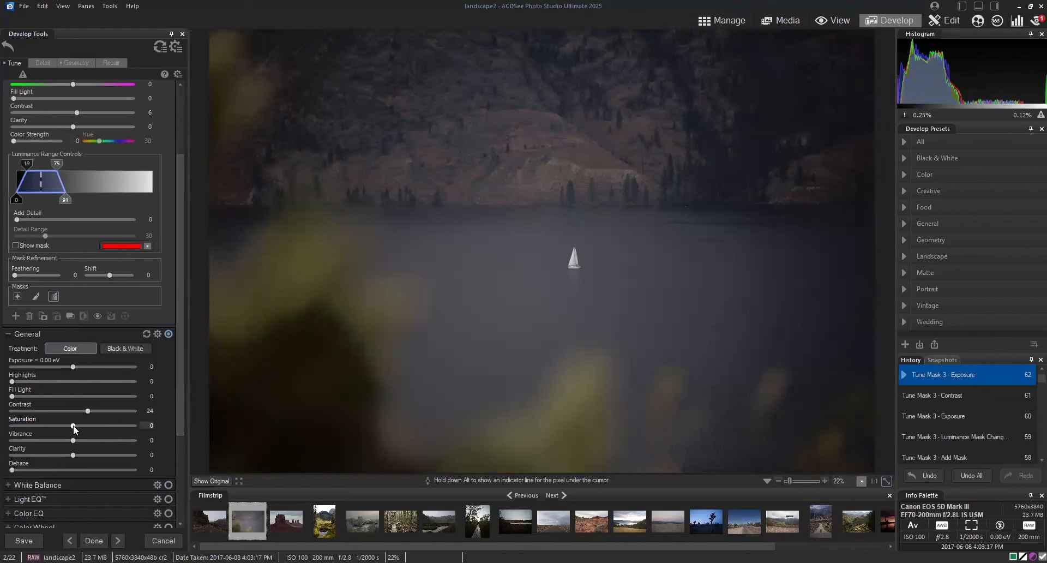
Set the whole photo's general saturation to 30 and dehaze to 12.
scroll(179, 404, down, 1)
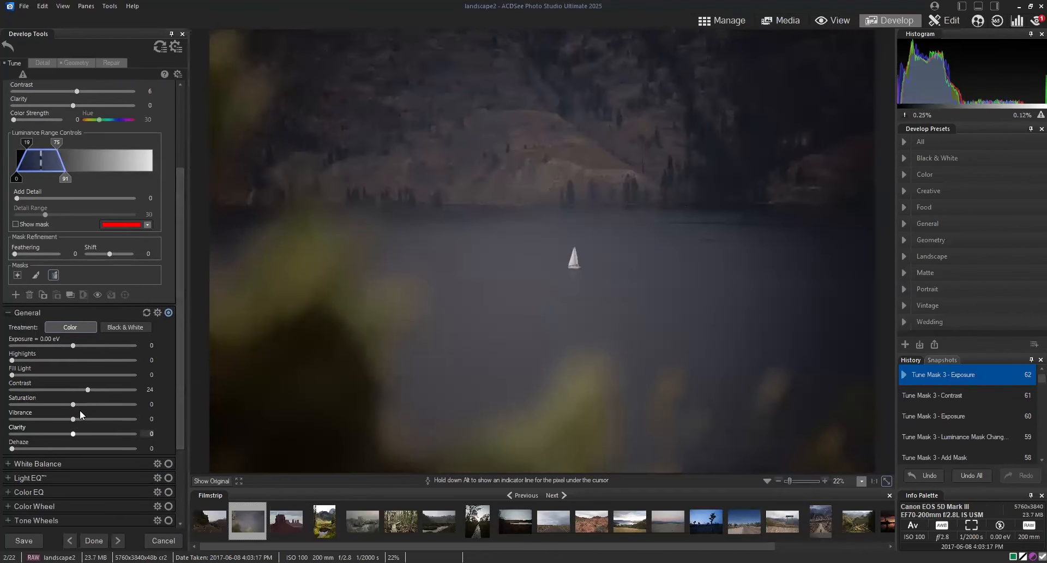
mouse_move(73, 404)
mouse_down()
mouse_move(103, 404)
mouse_move(91, 407)
mouse_up()
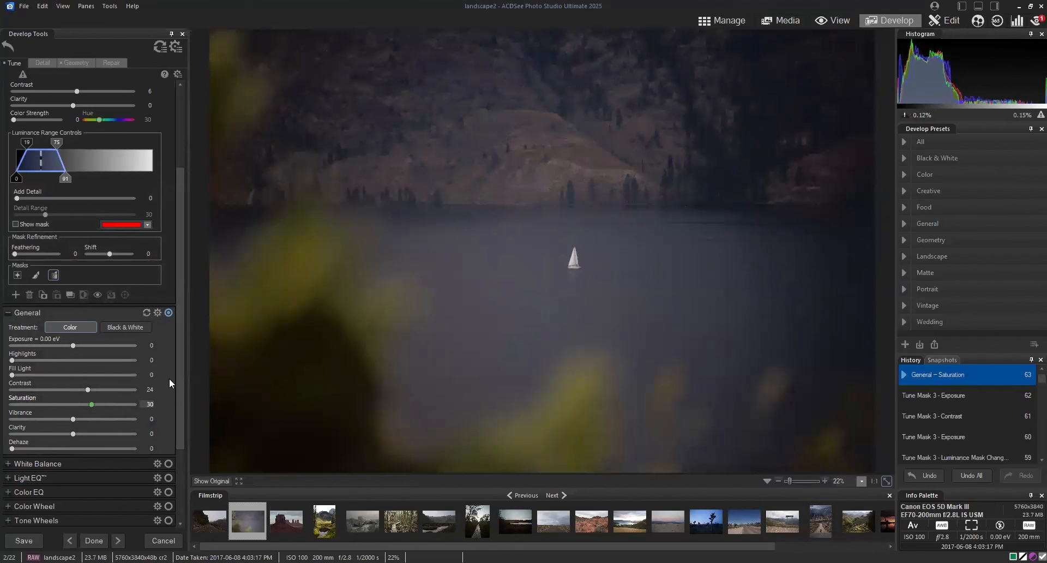
drag(180, 374, 181, 312)
scroll(181, 312, down, 3)
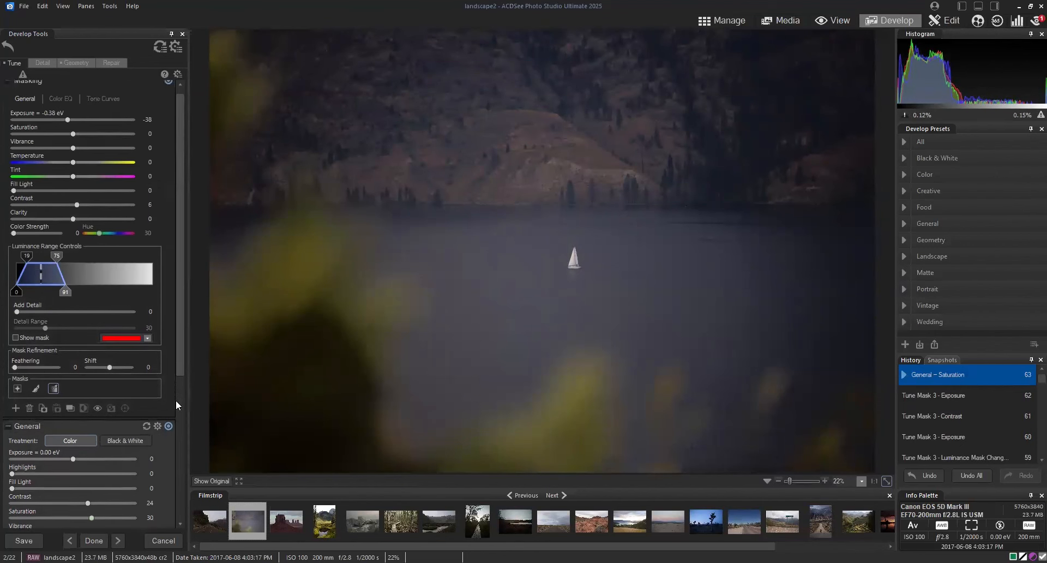
drag(27, 417, 26, 420)
Set the luminance mask's exposure to -0.60 eV and contrast to 4, leaving feathering at 0, and compare against the original.
scroll(179, 385, up, 5)
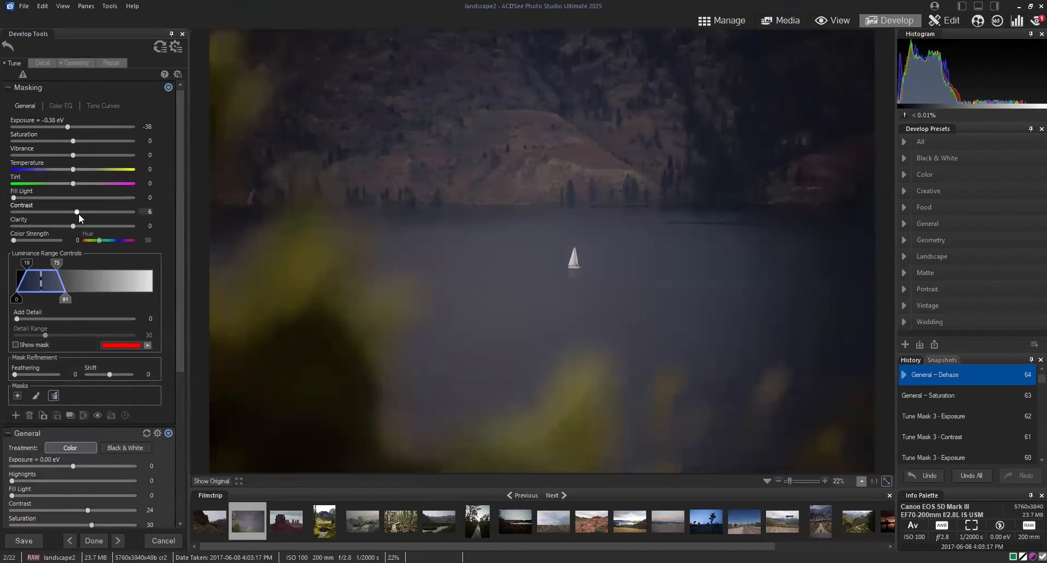
drag(77, 211, 78, 211)
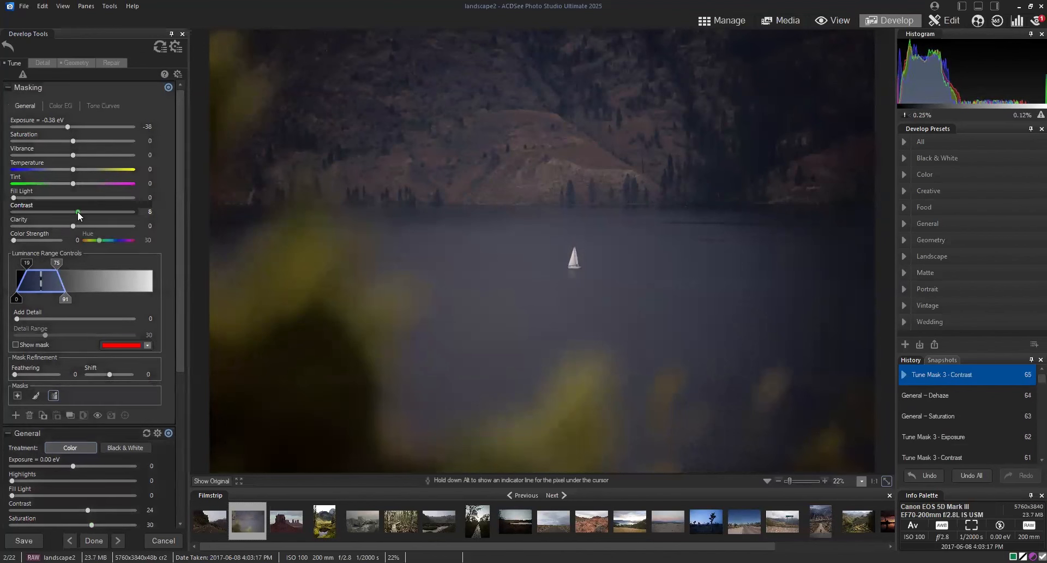
drag(66, 125, 63, 125)
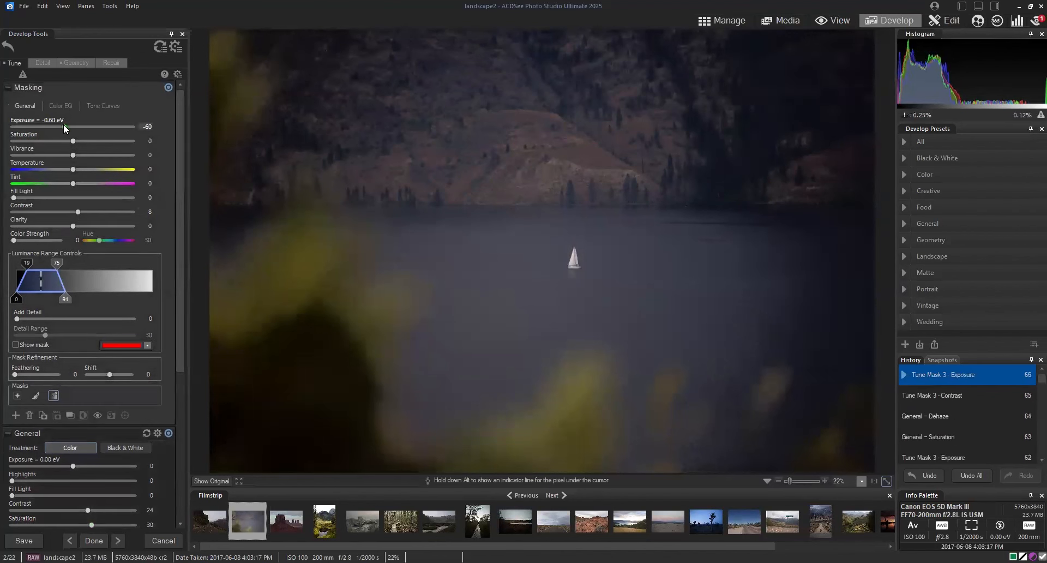
drag(77, 211, 75, 211)
click(26, 372)
click(12, 379)
click(202, 479)
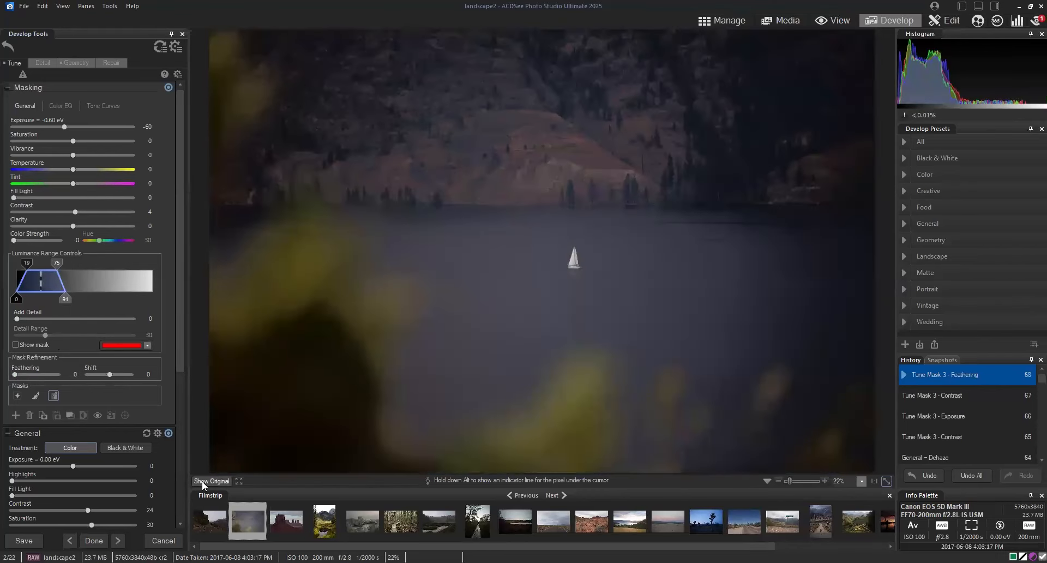
click(202, 480)
click(201, 479)
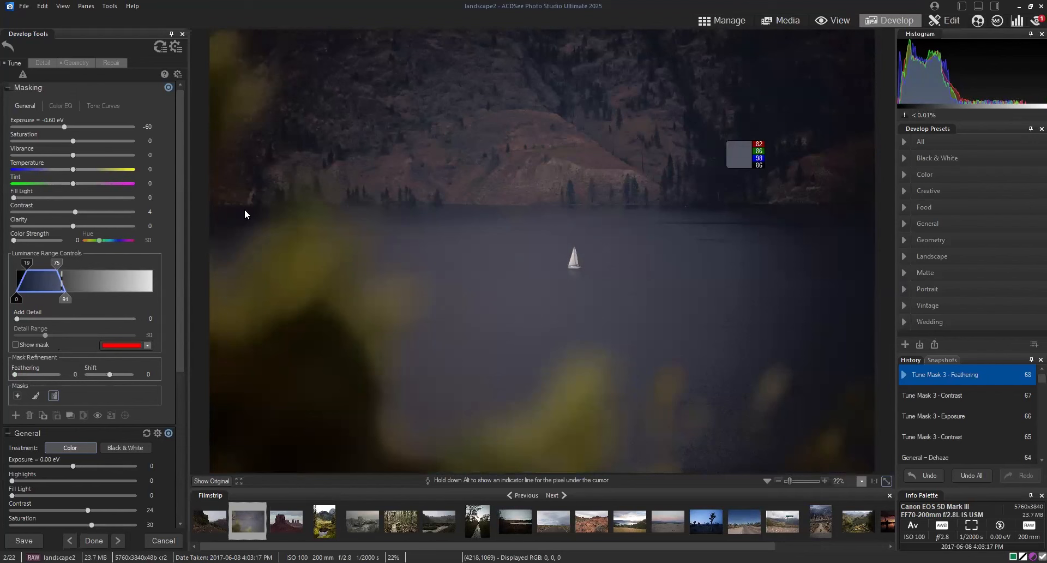
Raise the whole photo's general saturation to 49.
scroll(182, 205, down, 3)
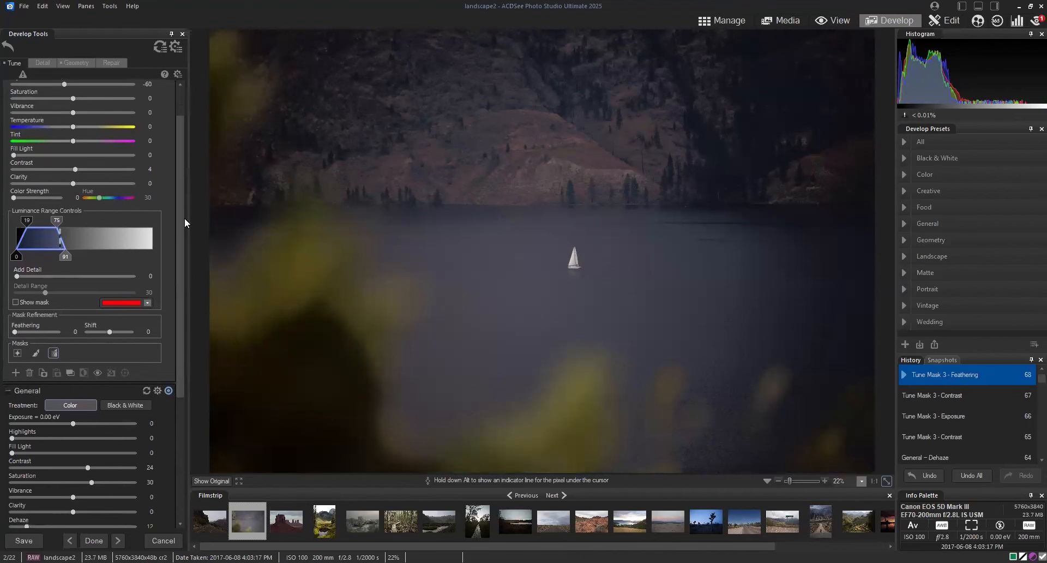
drag(184, 217, 181, 293)
mouse_move(93, 368)
mouse_down()
mouse_move(71, 371)
mouse_move(102, 372)
mouse_up()
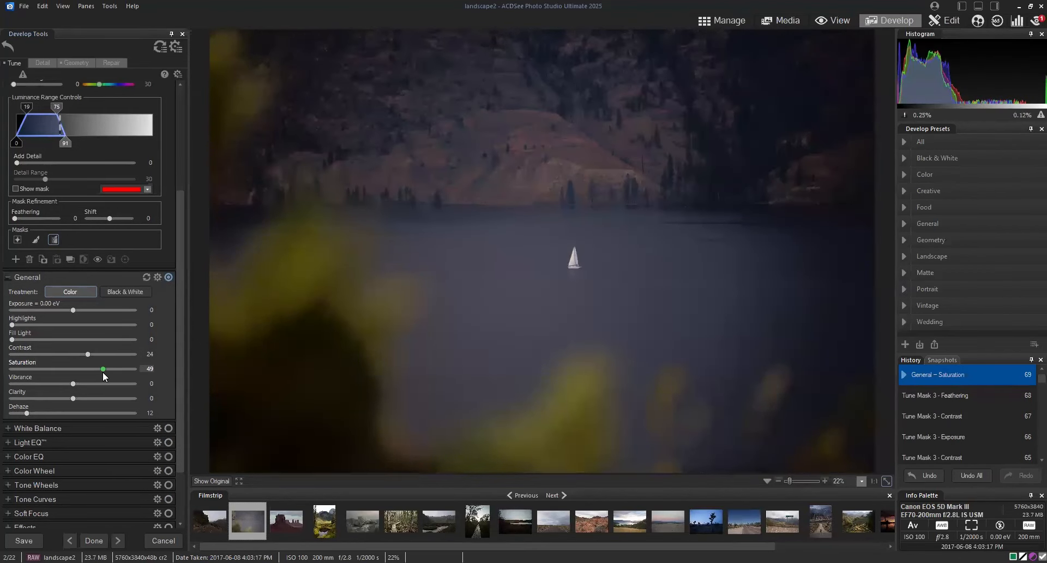
Identify the second mask by its overlay preview, select it and set its exposure to -0.60 eV.
scroll(182, 327, up, 3)
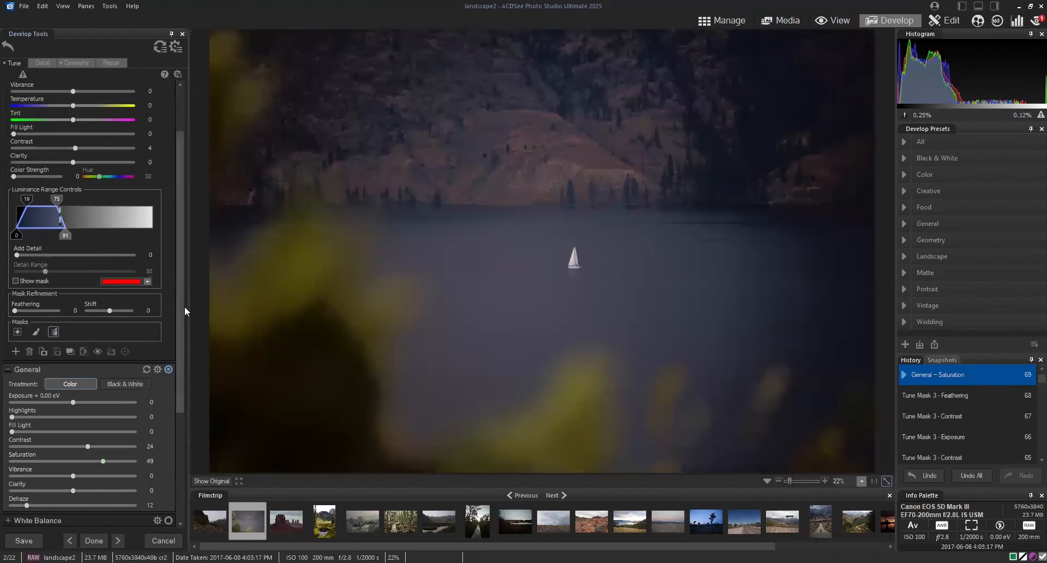
click(36, 332)
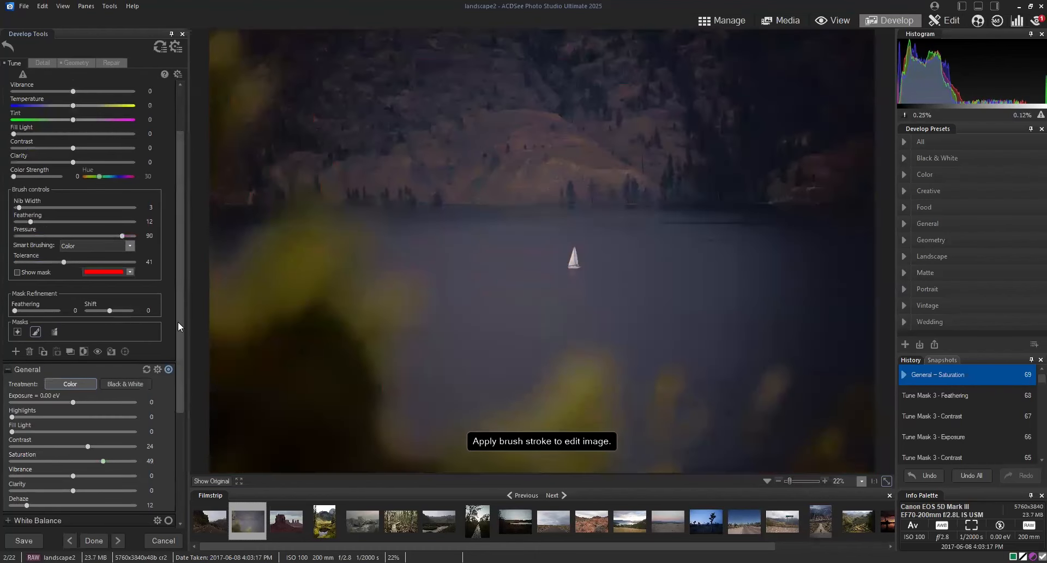
drag(178, 323, 179, 296)
click(17, 331)
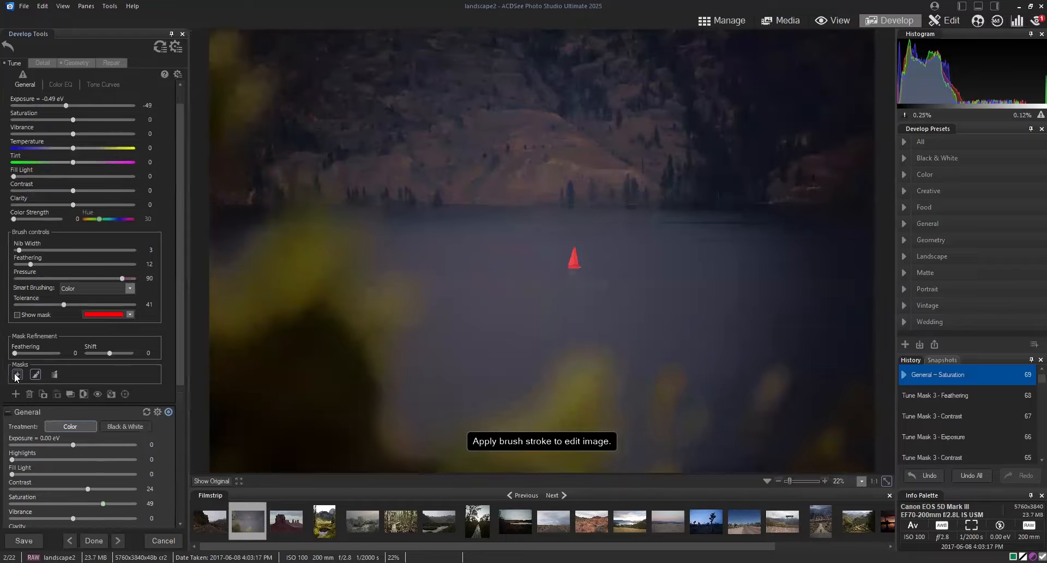
click(32, 374)
click(54, 375)
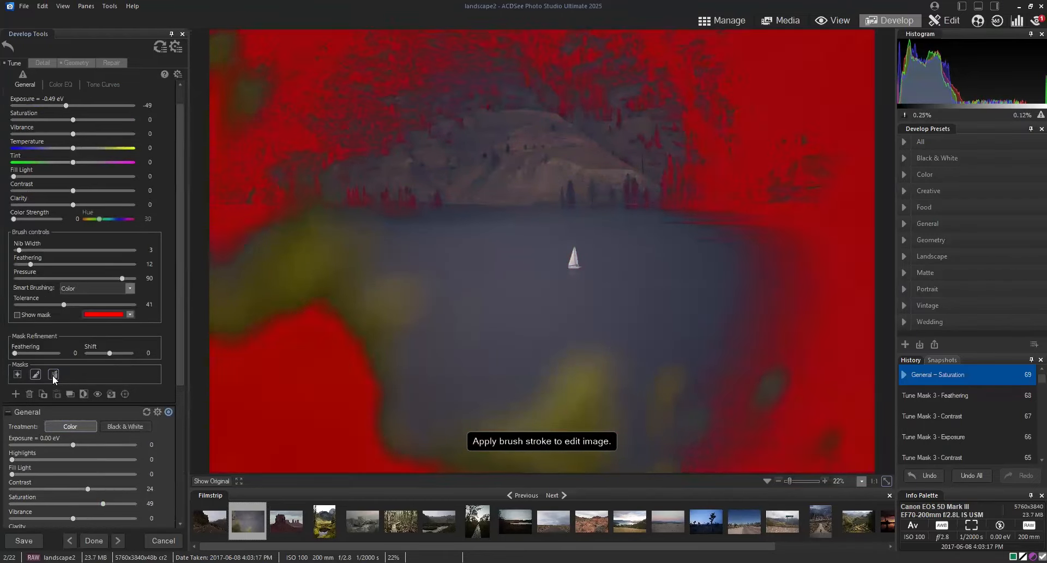
click(36, 374)
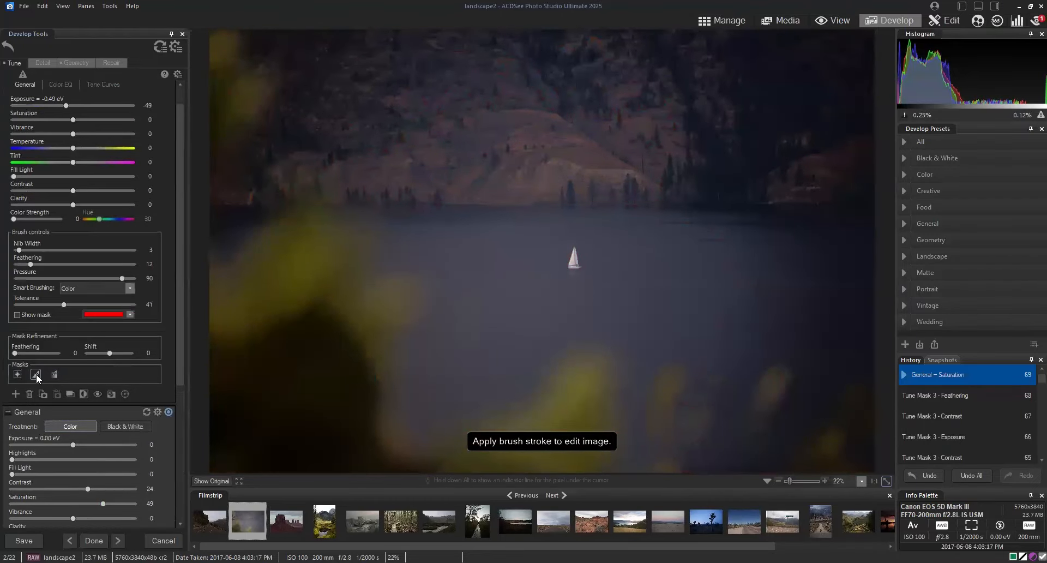
drag(66, 105, 63, 103)
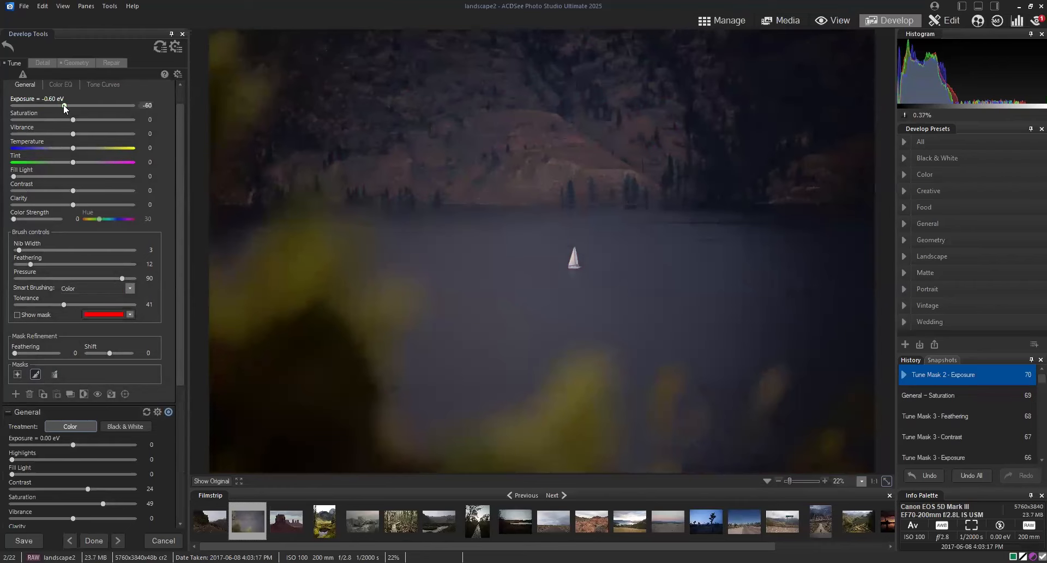
With the overlay shown, limit the luminance mask to tones 12 to 54 with falloff from 0 to 93, then hide it and compare with the original.
click(53, 374)
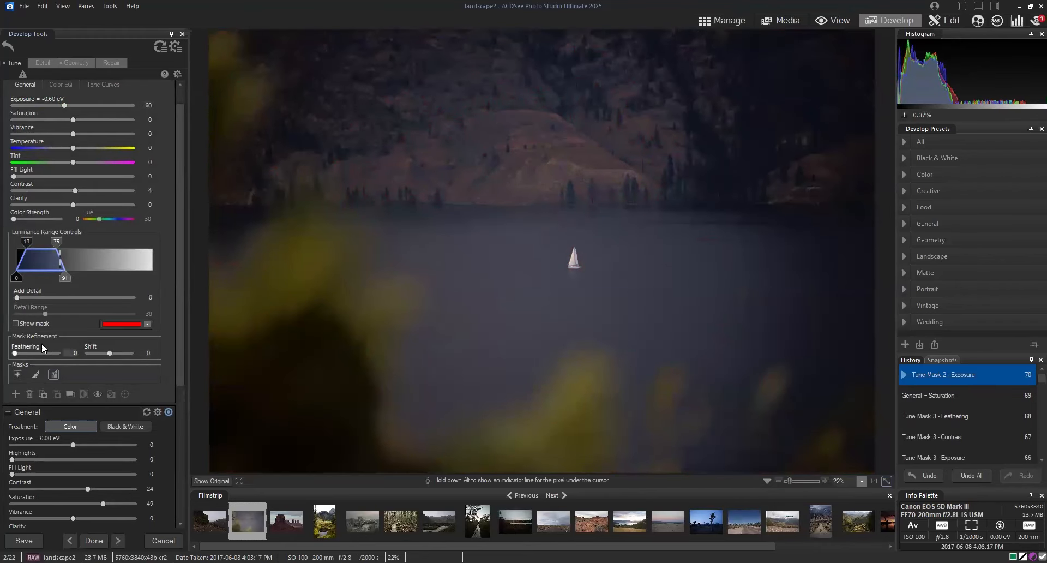
click(15, 324)
drag(55, 240, 23, 242)
drag(59, 277, 53, 278)
drag(51, 241, 45, 242)
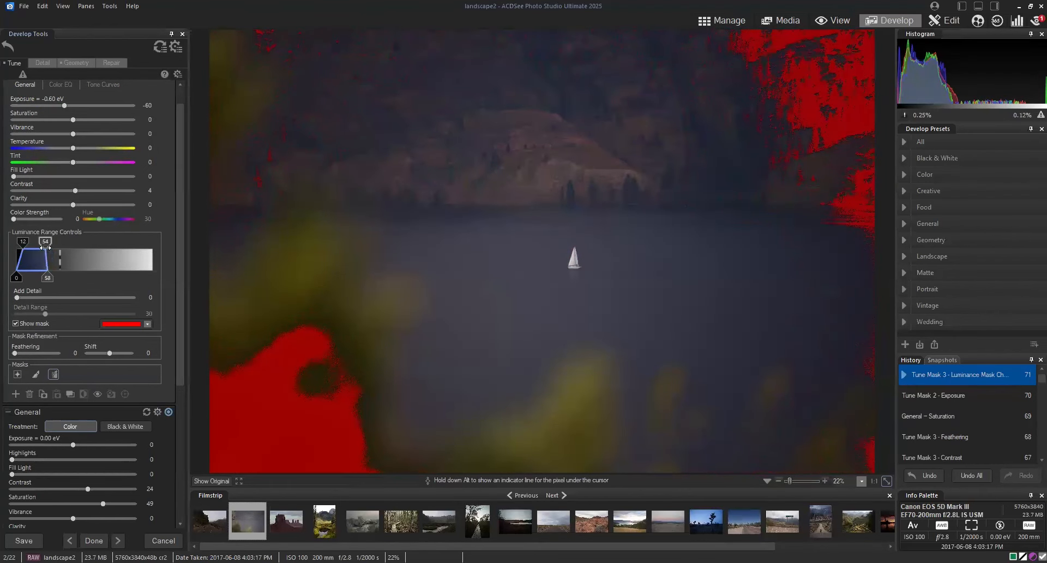
drag(54, 277, 66, 277)
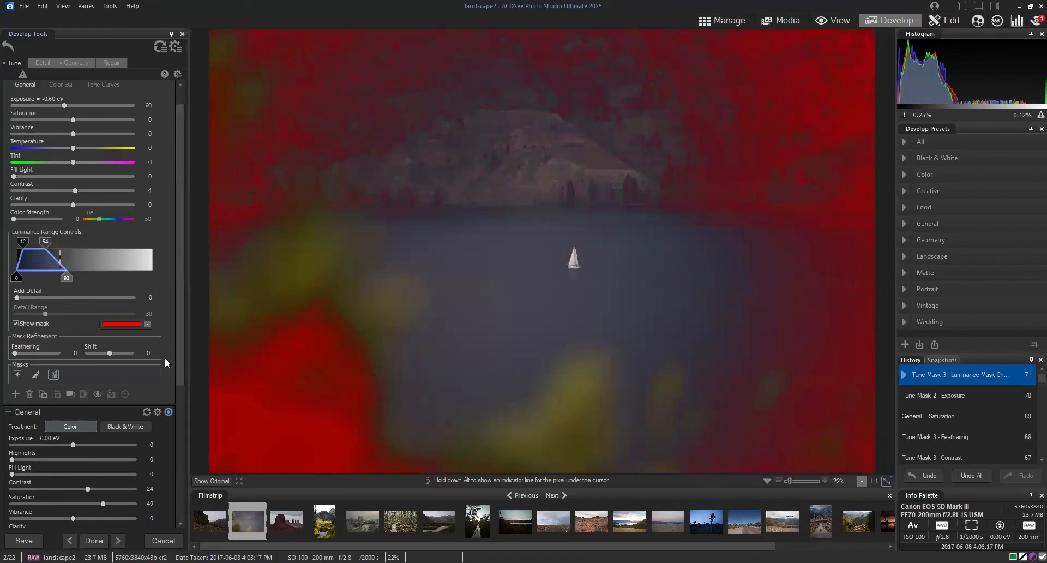
click(16, 323)
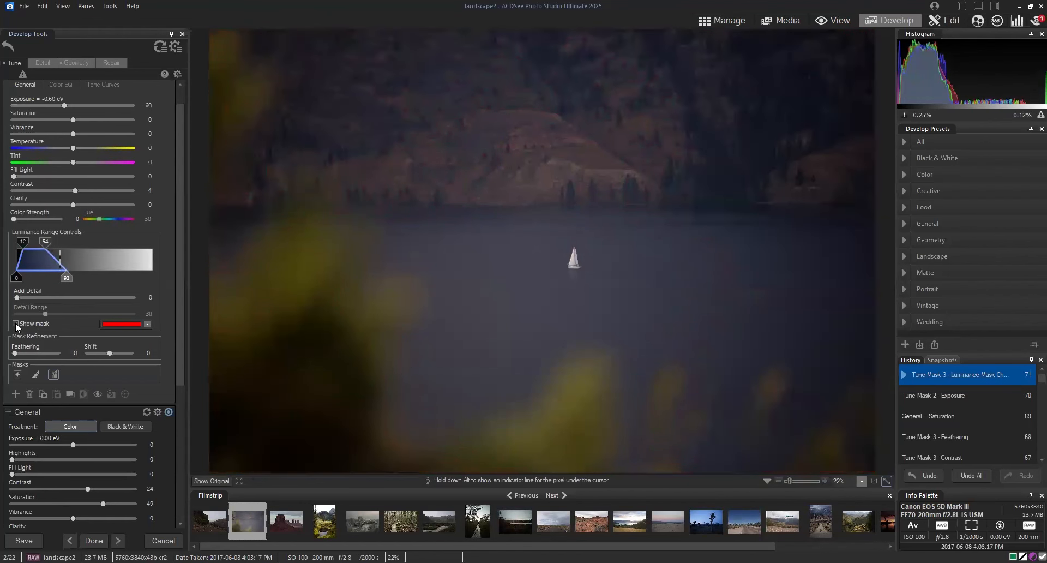
click(216, 481)
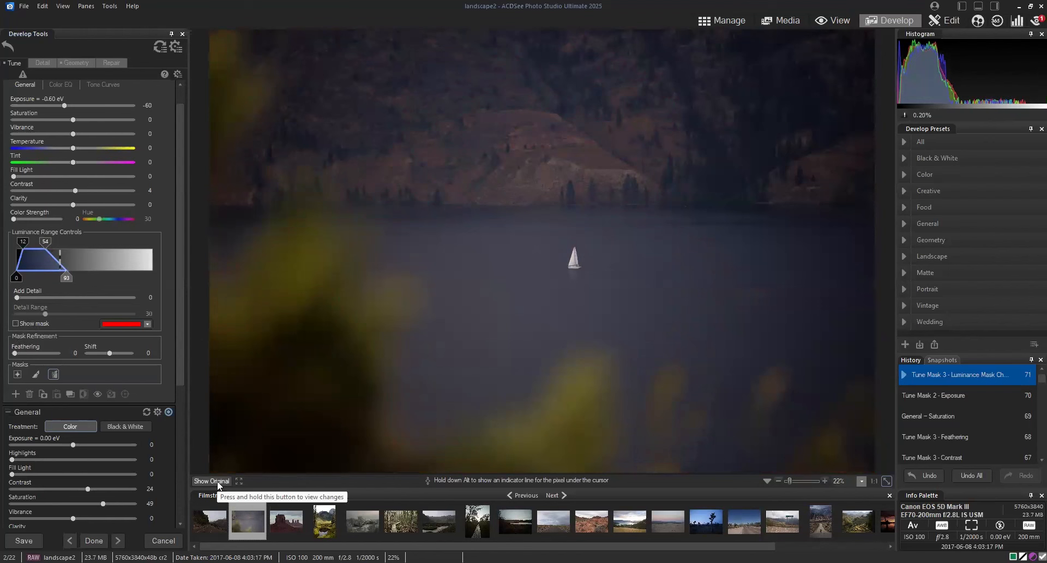
Try the Tinsel color LUT on the photo and open its blend mode and opacity options.
drag(180, 364, 173, 501)
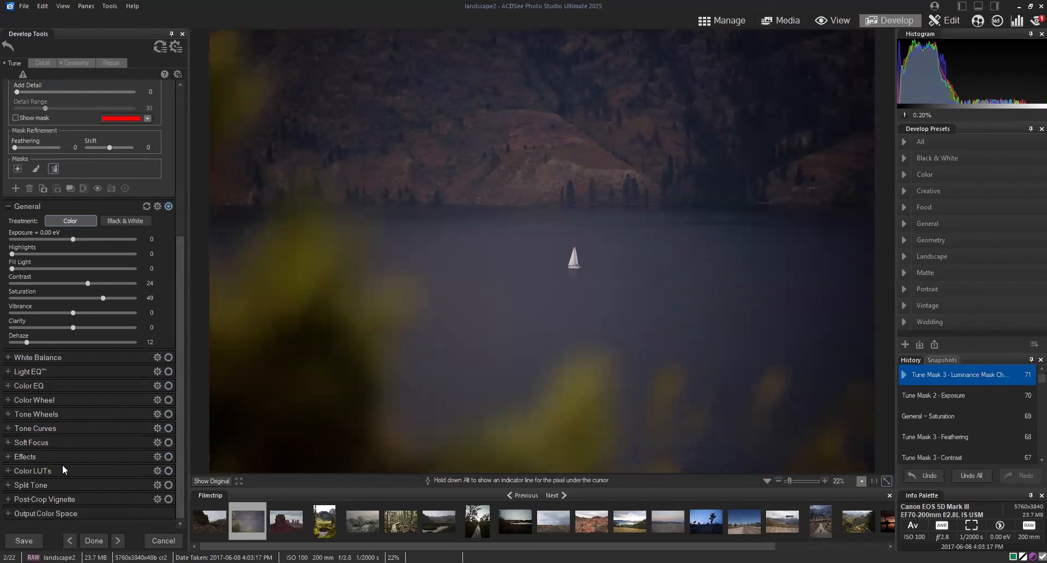
click(7, 471)
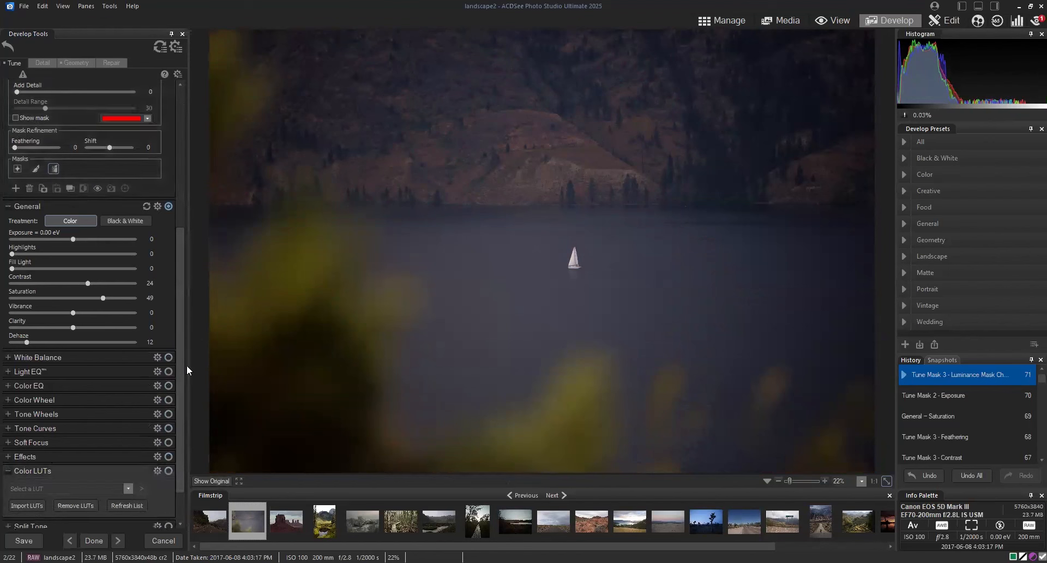
drag(181, 384, 181, 443)
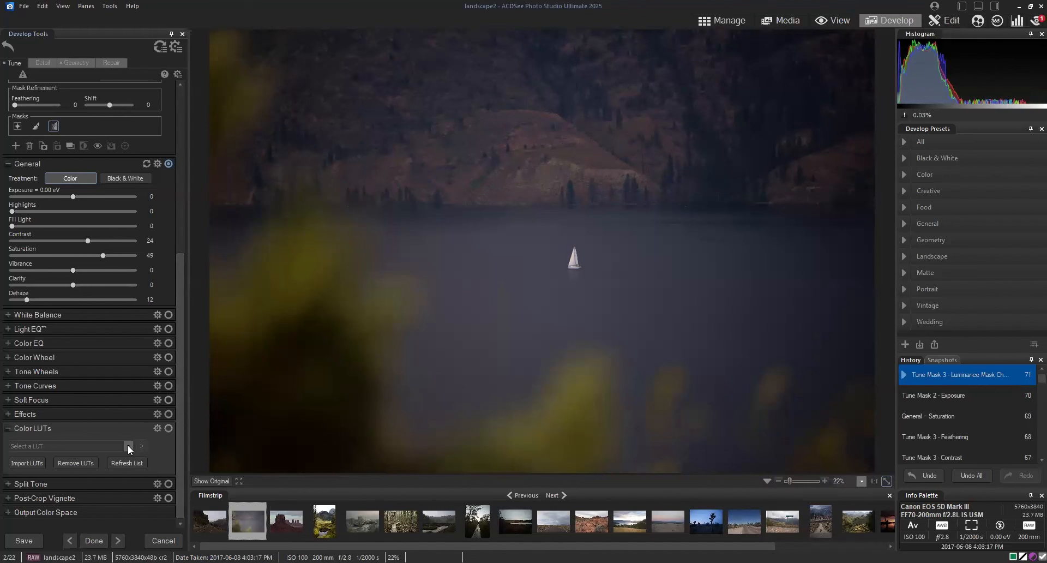
click(204, 479)
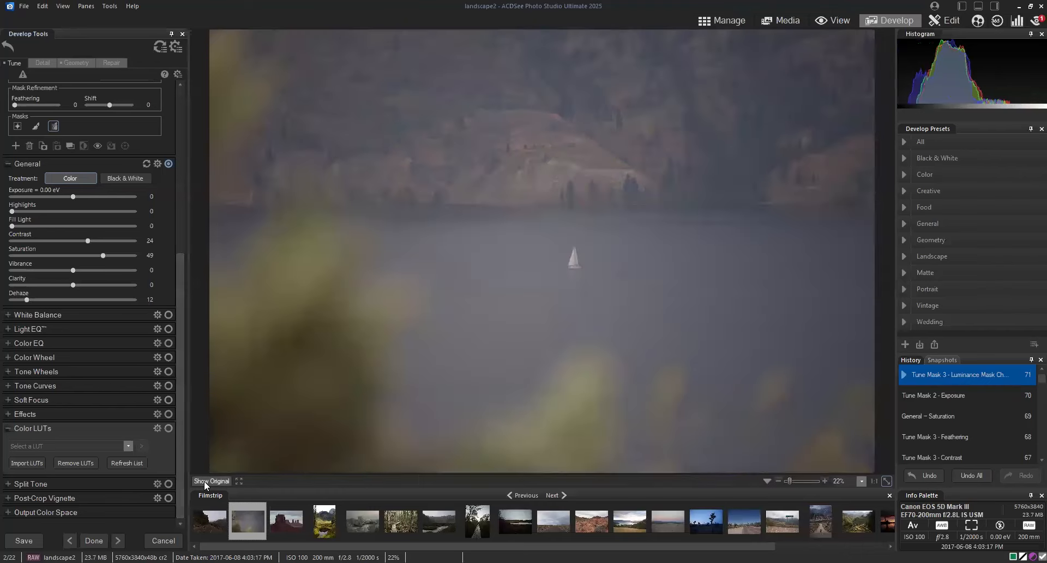
click(128, 446)
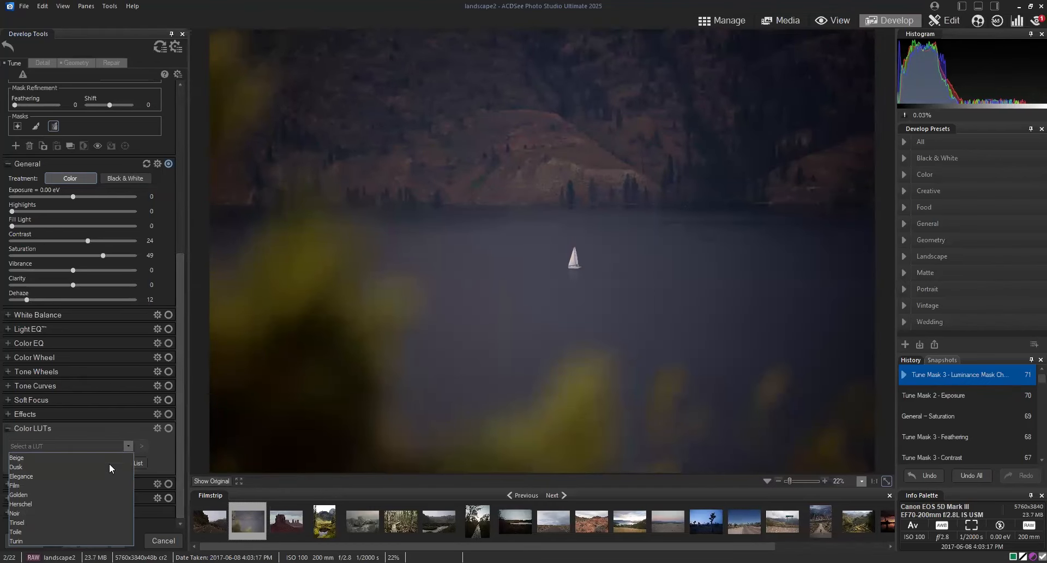
click(74, 516)
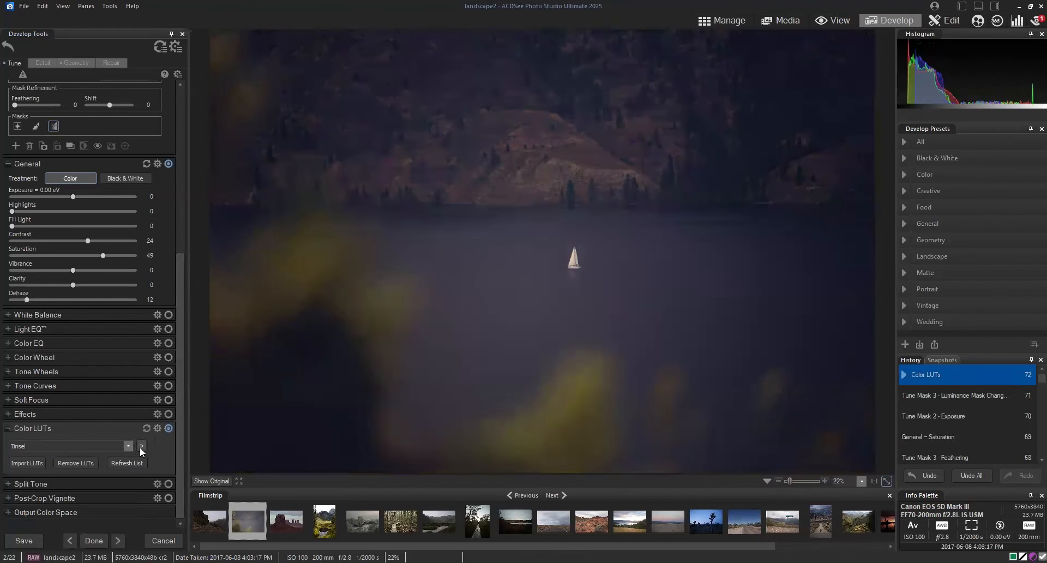
click(142, 445)
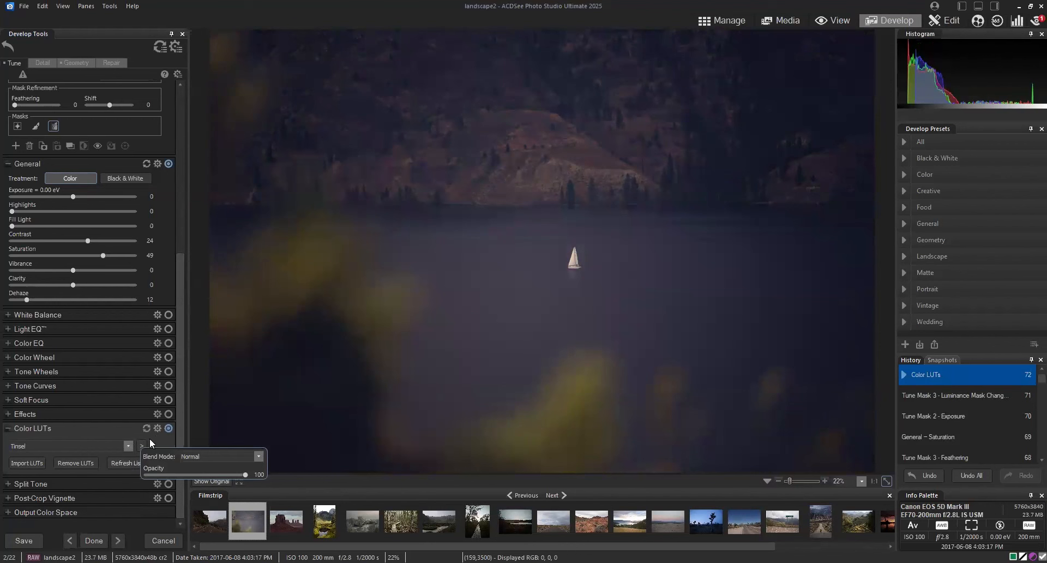
Try the Beige color LUT on the photo and look over the available Effects settings.
click(128, 446)
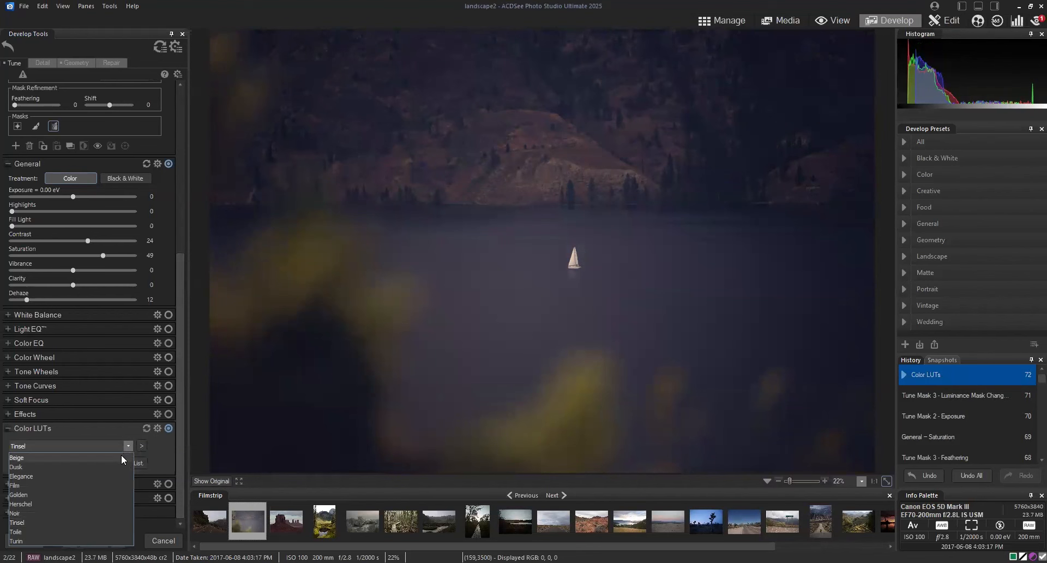
click(122, 455)
click(128, 446)
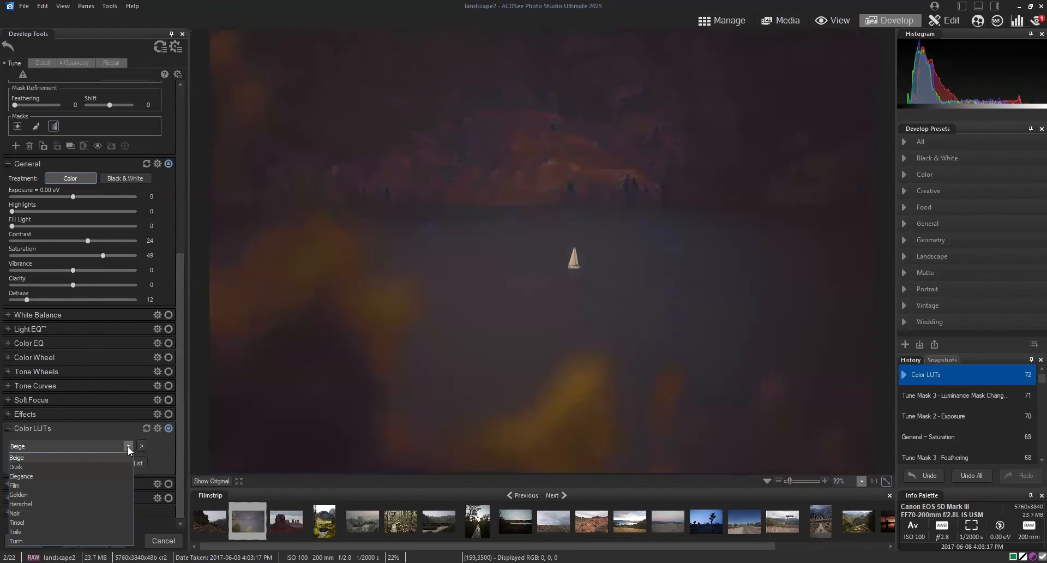
click(177, 466)
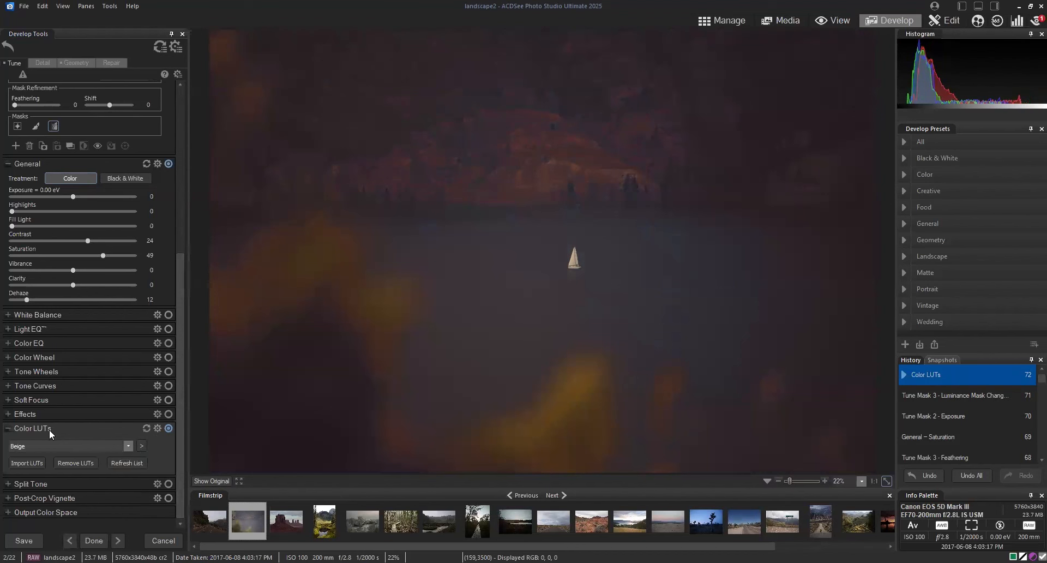
click(9, 414)
scroll(181, 410, down, 3)
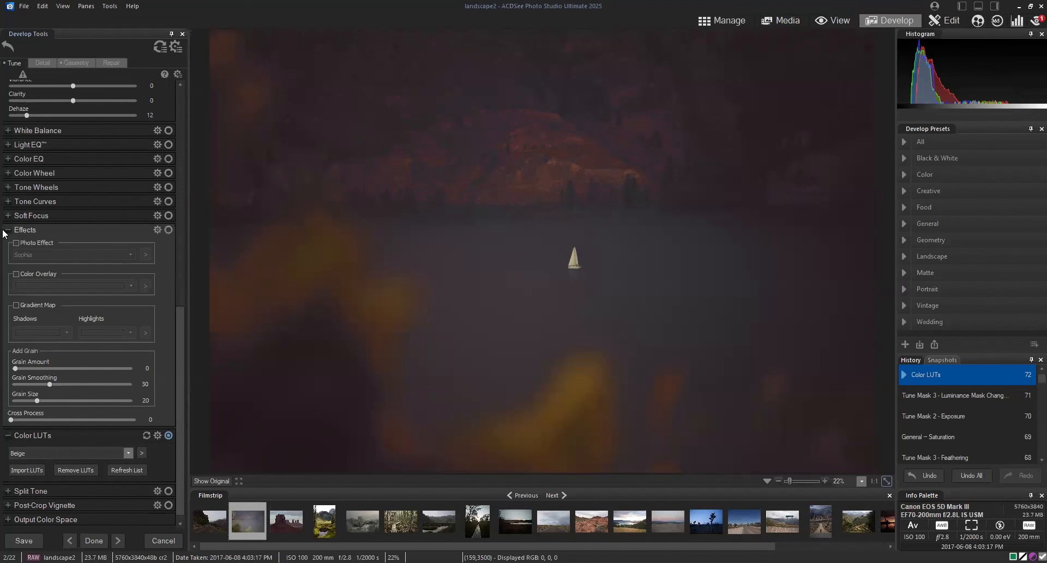
click(8, 231)
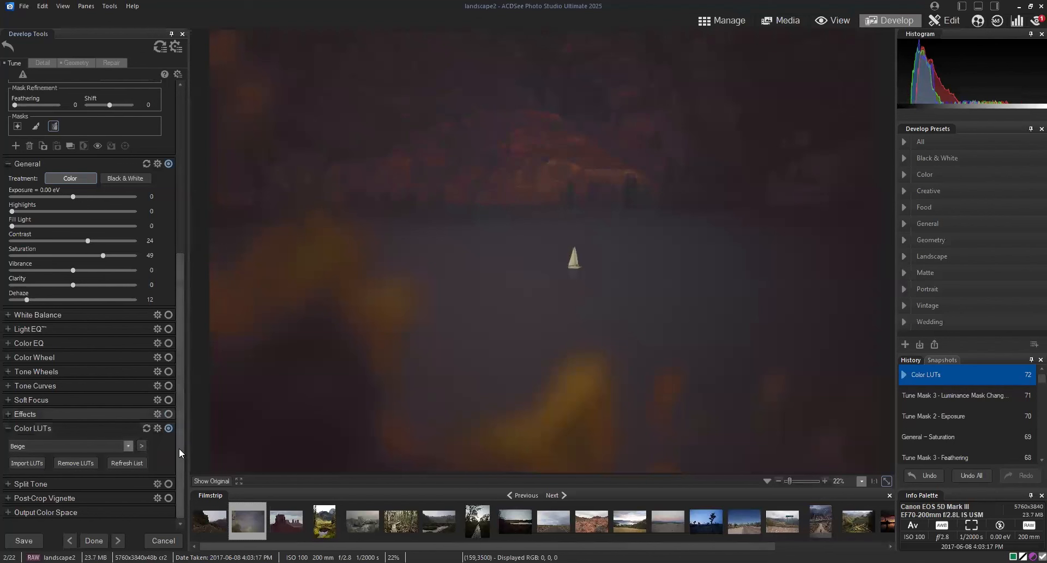
Switch the photo's color LUT to Dusk.
click(127, 446)
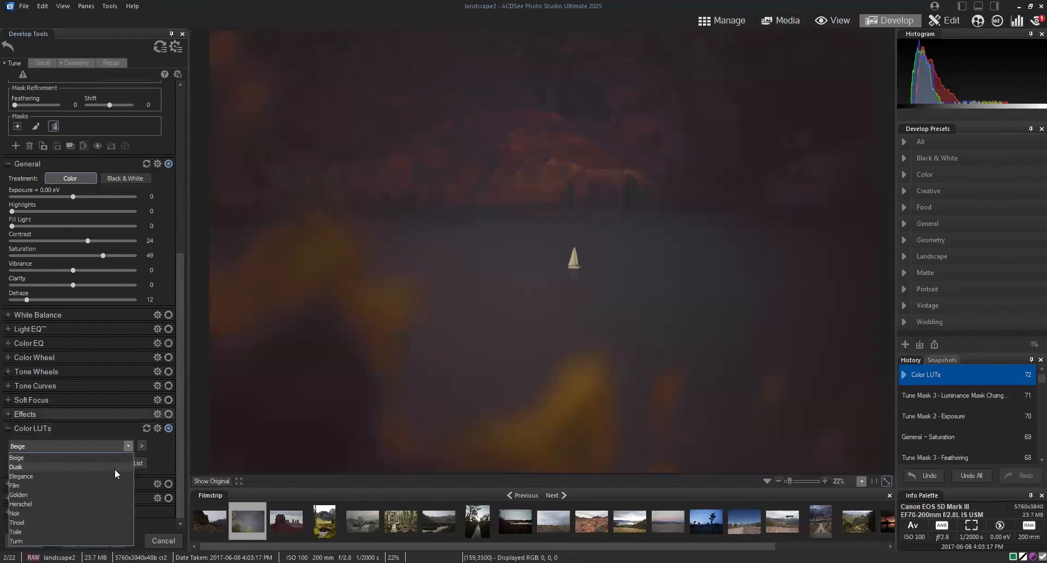
key(Return)
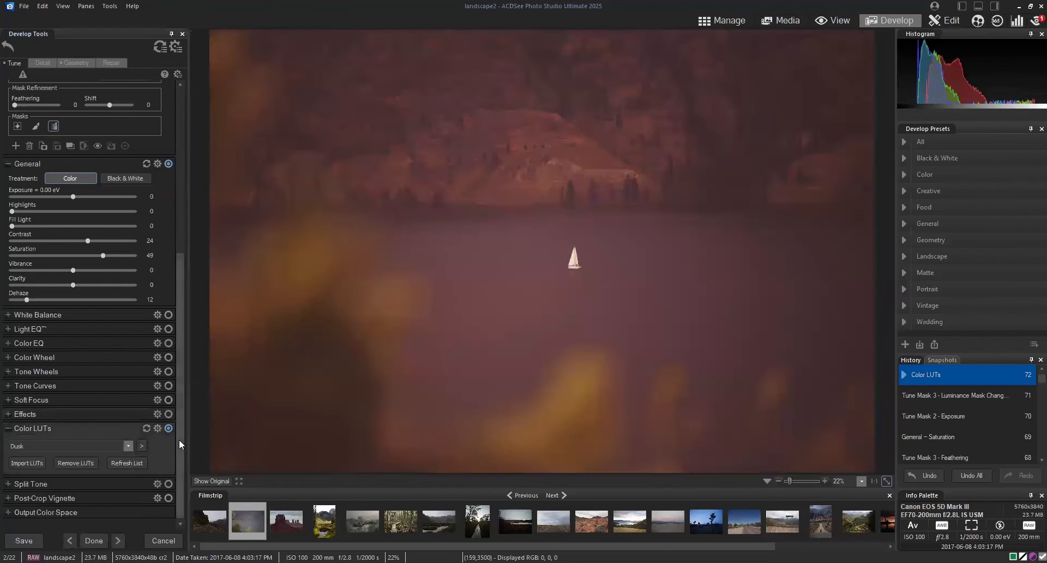
Switch the photo's color LUT to Elegance and toggle the Color LUTs adjustment off and on to compare.
click(126, 446)
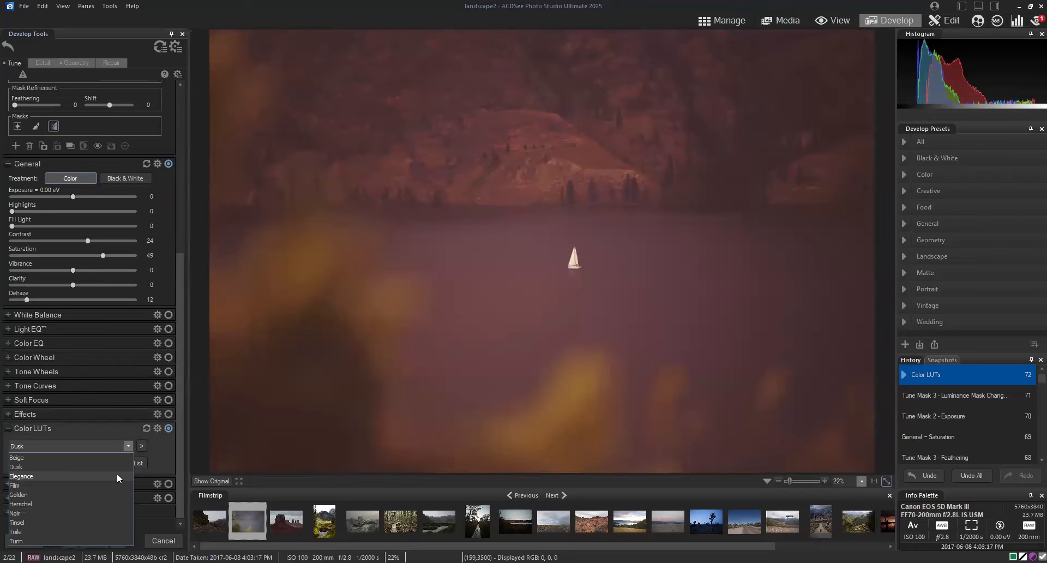
click(117, 474)
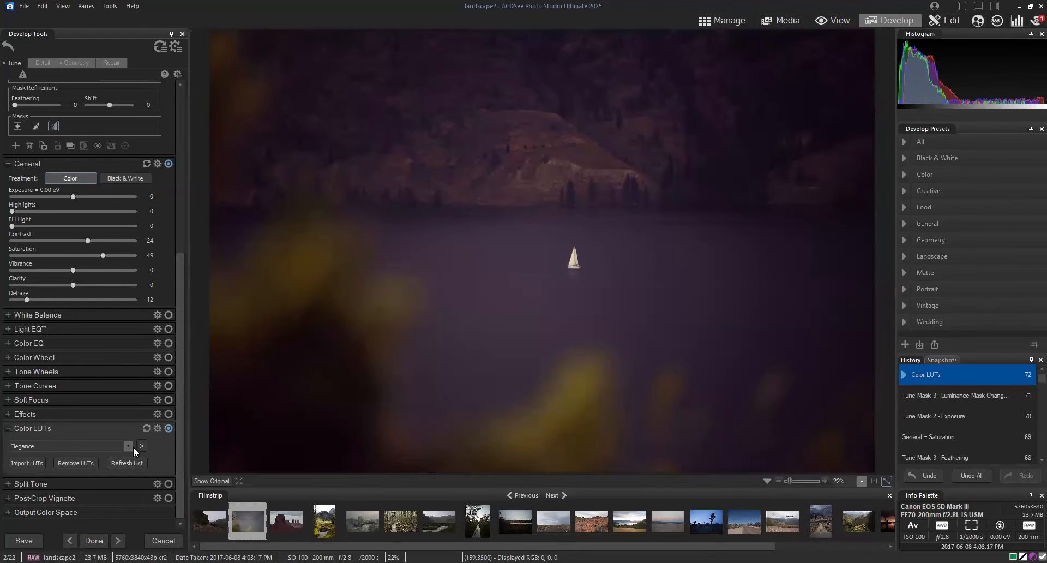
click(169, 427)
click(169, 428)
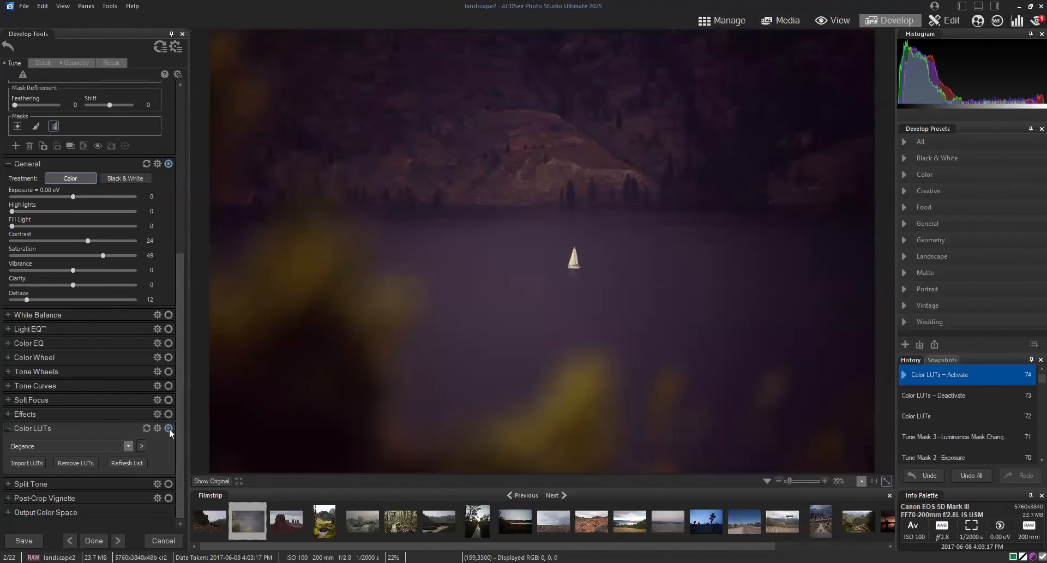
Lower the Elegance LUT's opacity to 38 and compare the result with the original photo.
click(142, 445)
drag(244, 473, 180, 479)
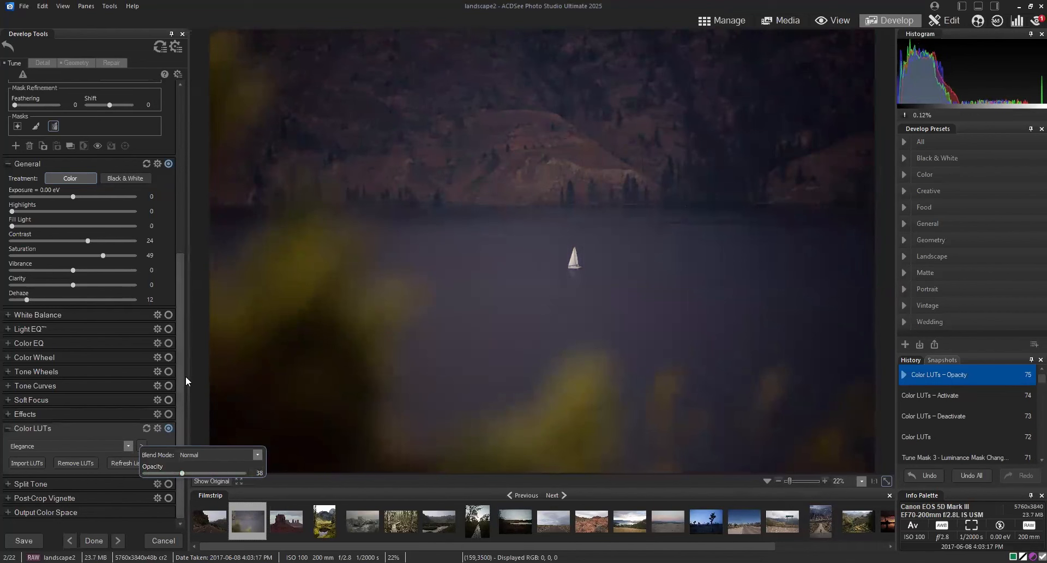
click(206, 481)
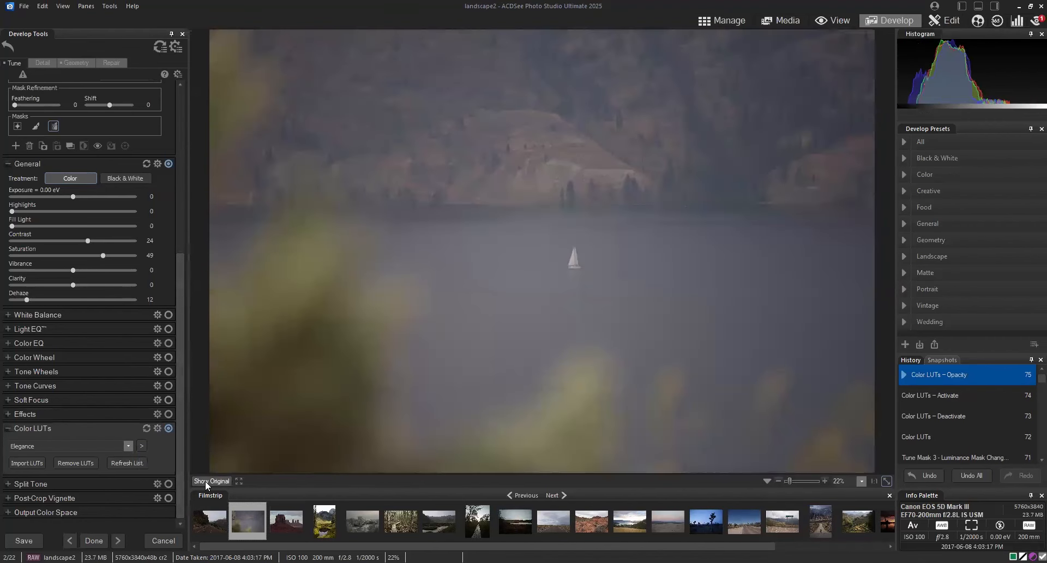
click(205, 480)
click(205, 480)
click(205, 480)
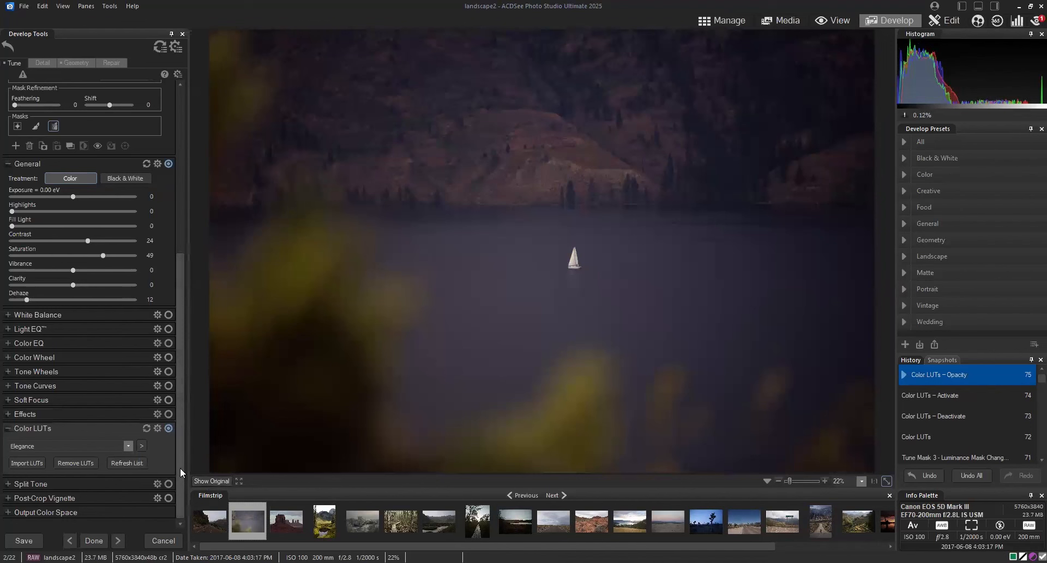
Add a dark post-crop vignette with strength -48 and radius 14.
click(9, 498)
drag(180, 430, 179, 498)
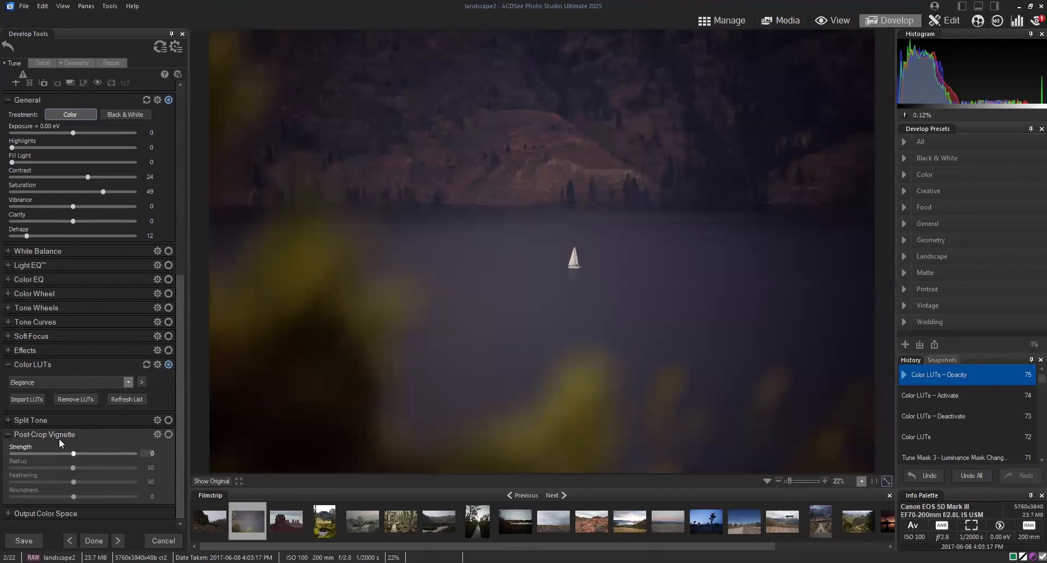
drag(71, 450, 121, 454)
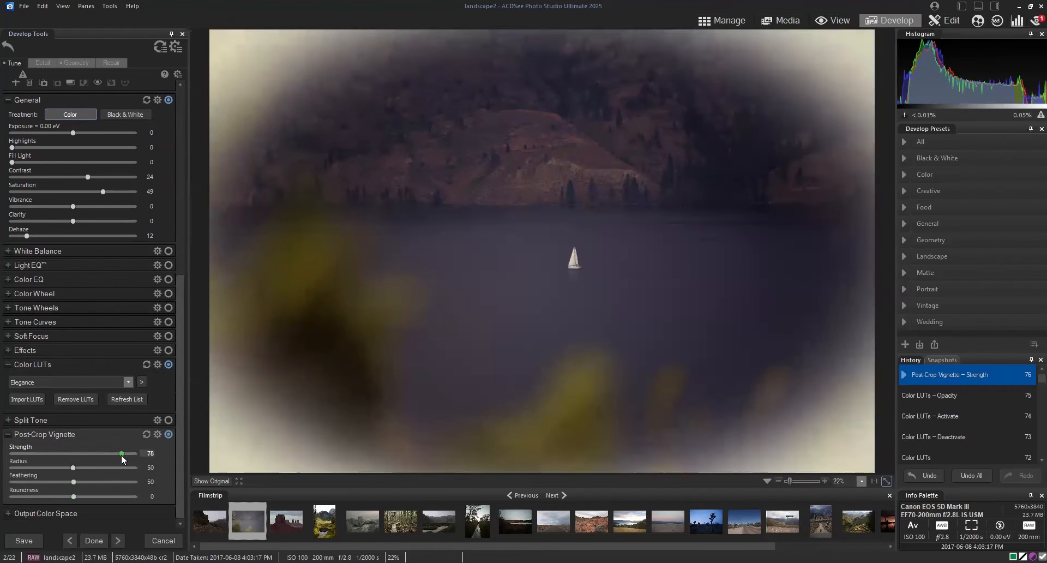
drag(121, 453, 28, 469)
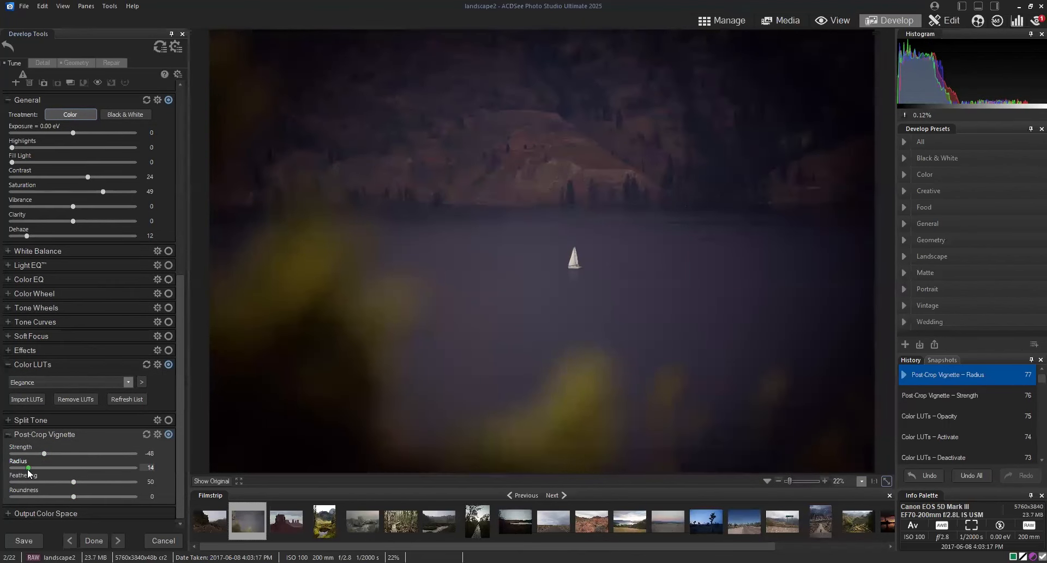
Compare the vignetted photo with the original, then finish developing landscape2 with its edits kept.
click(218, 481)
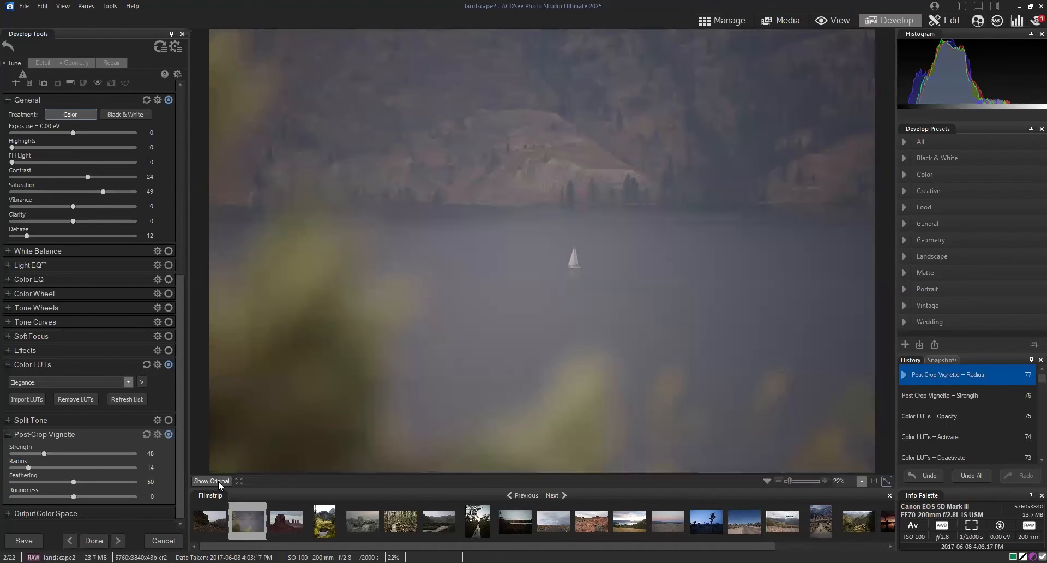
click(218, 480)
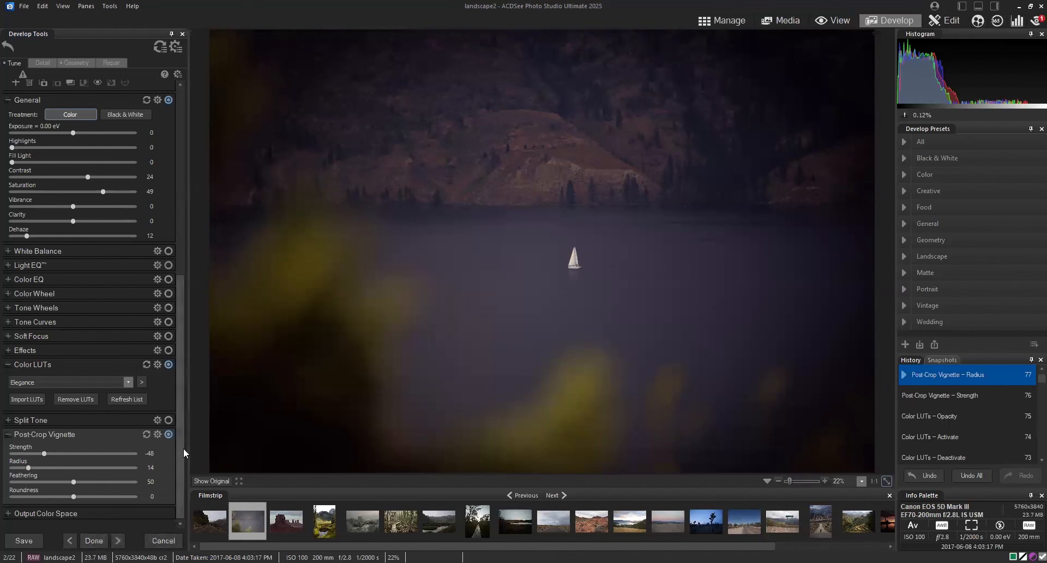
drag(178, 448, 186, 522)
click(95, 540)
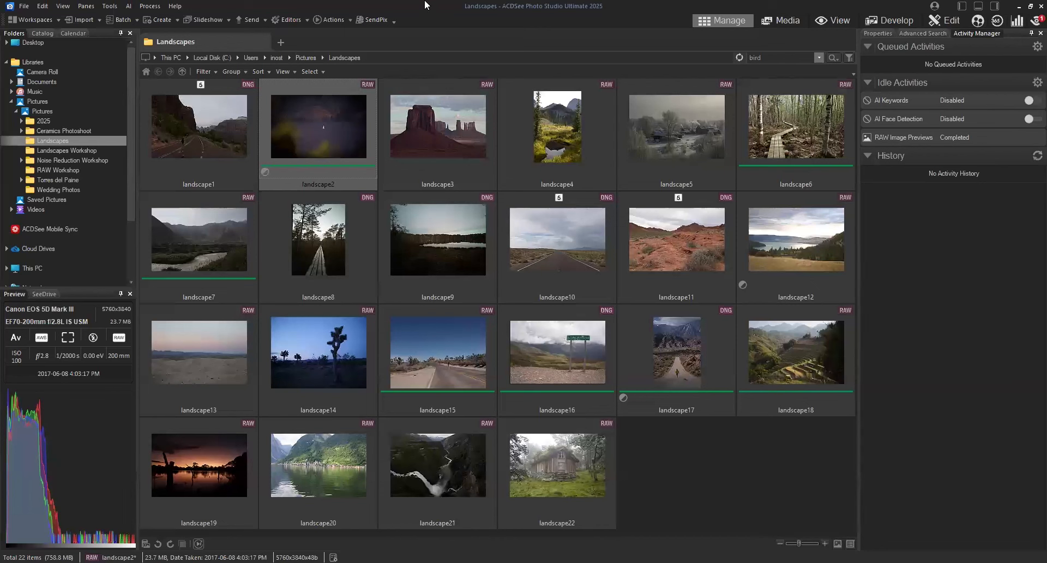
Reopen landscape2 in Develop mode, reset all its adjustments to defaults, and cancel the session.
click(887, 21)
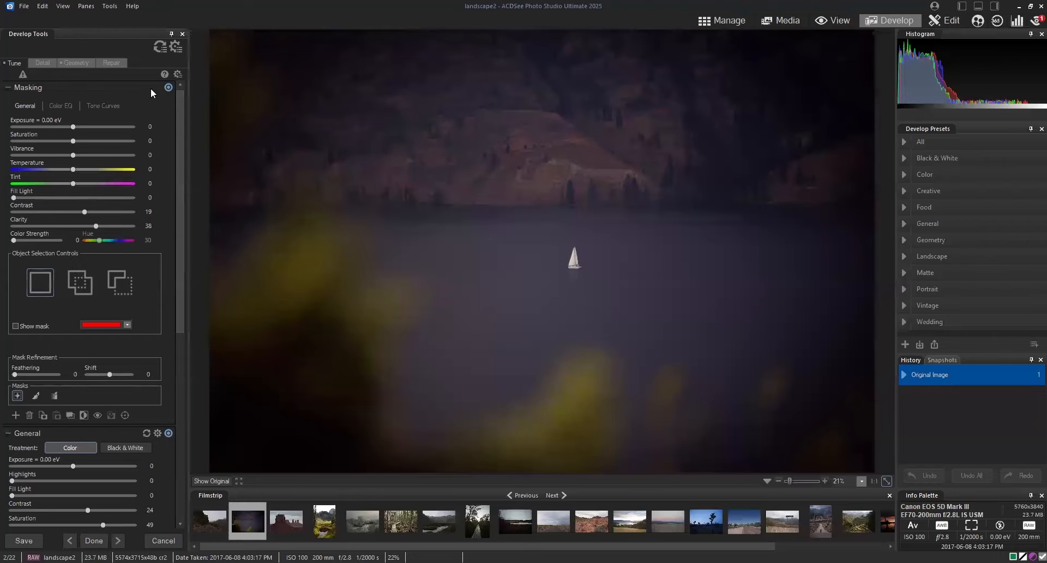
click(163, 48)
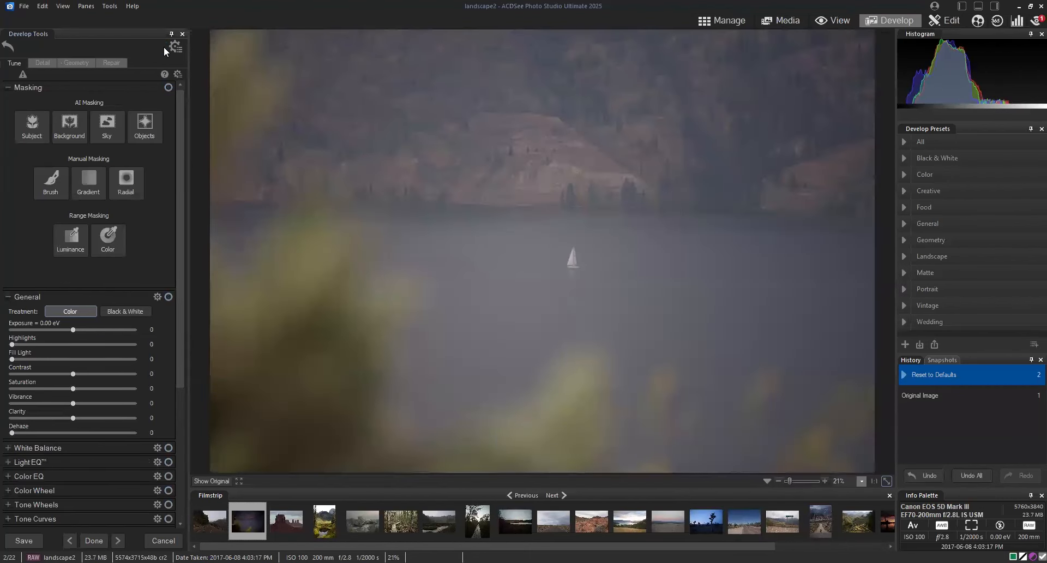
click(175, 541)
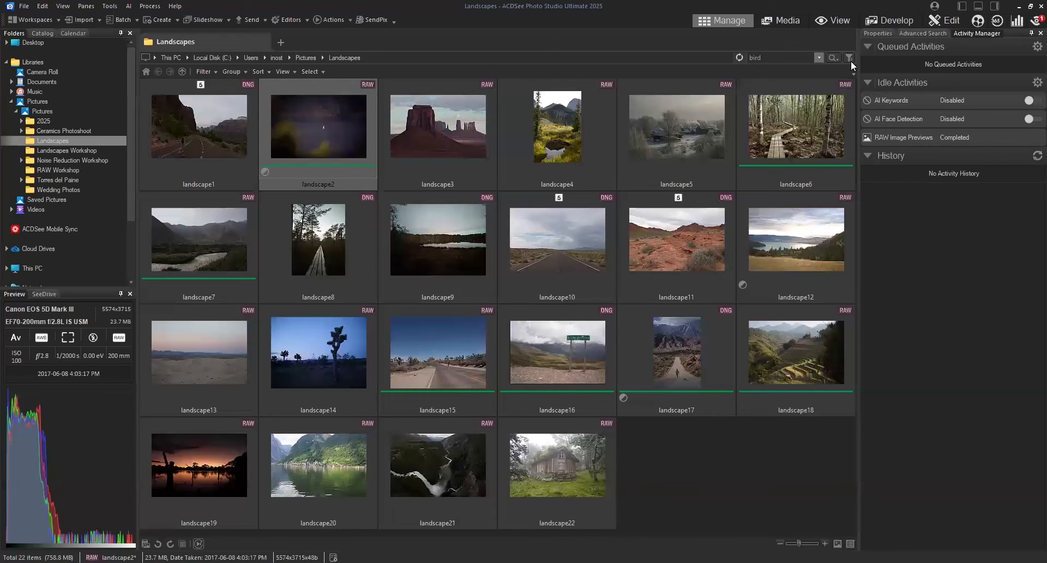
Open landscape6 in Develop mode and add a radial mask to the forest boardwalk photo.
click(780, 140)
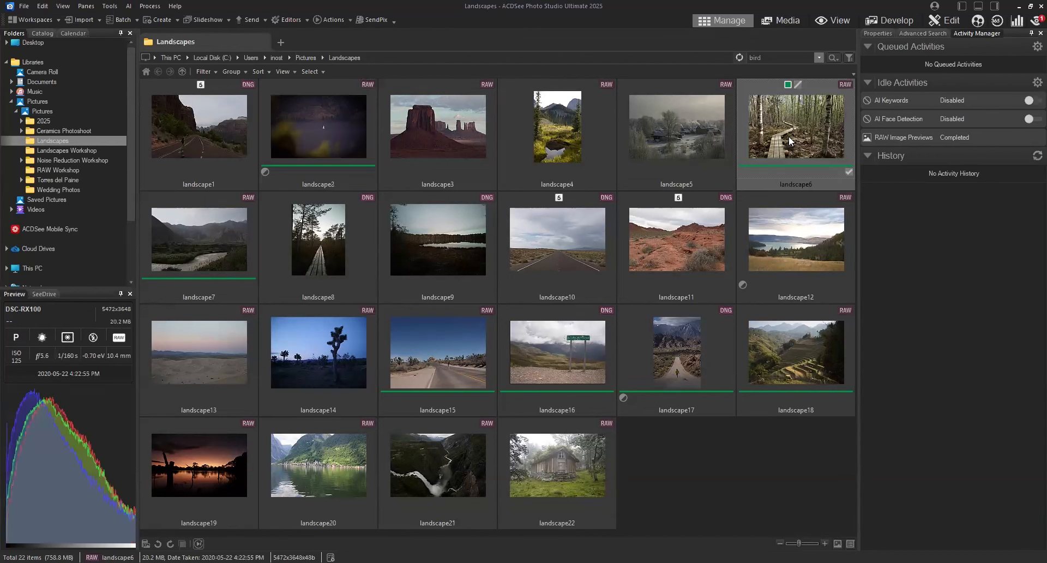
click(889, 20)
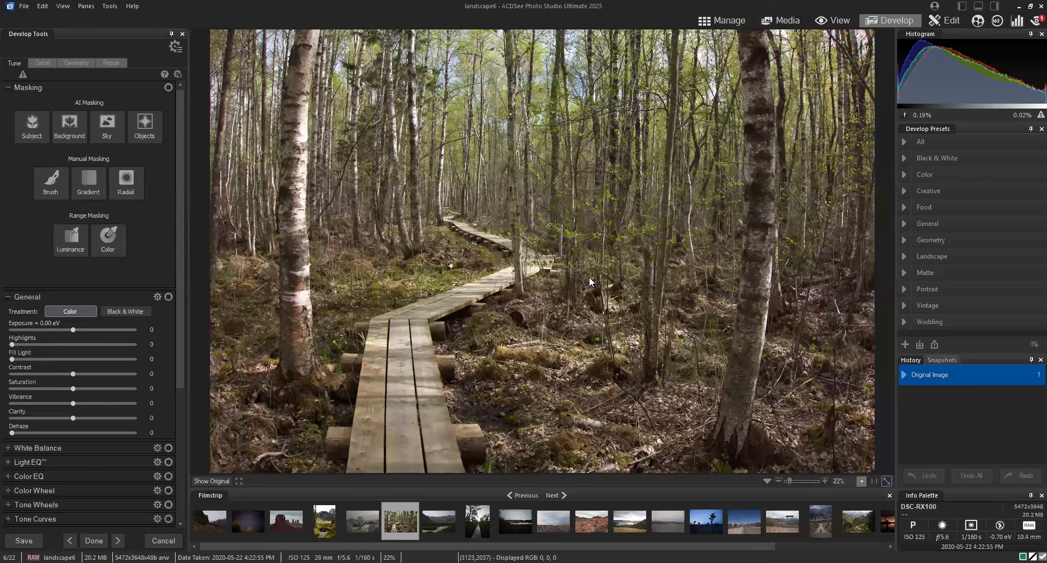
click(127, 184)
click(134, 194)
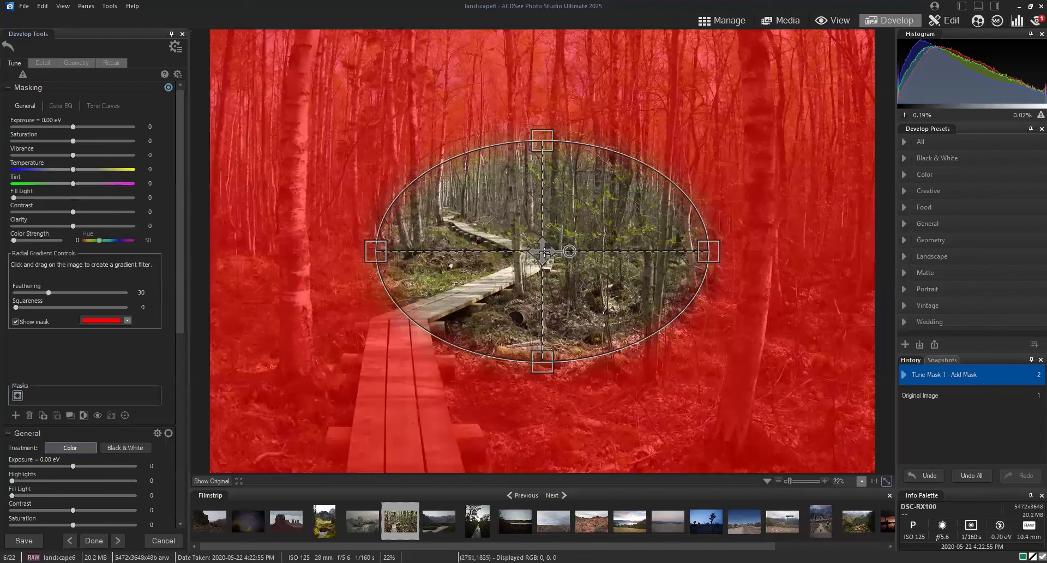
Center the radial mask over the boardwalk's far bend, extend it upward, set feathering to 86, and hide the mask overlay.
drag(545, 251, 471, 205)
drag(471, 94, 465, 70)
drag(471, 205, 487, 220)
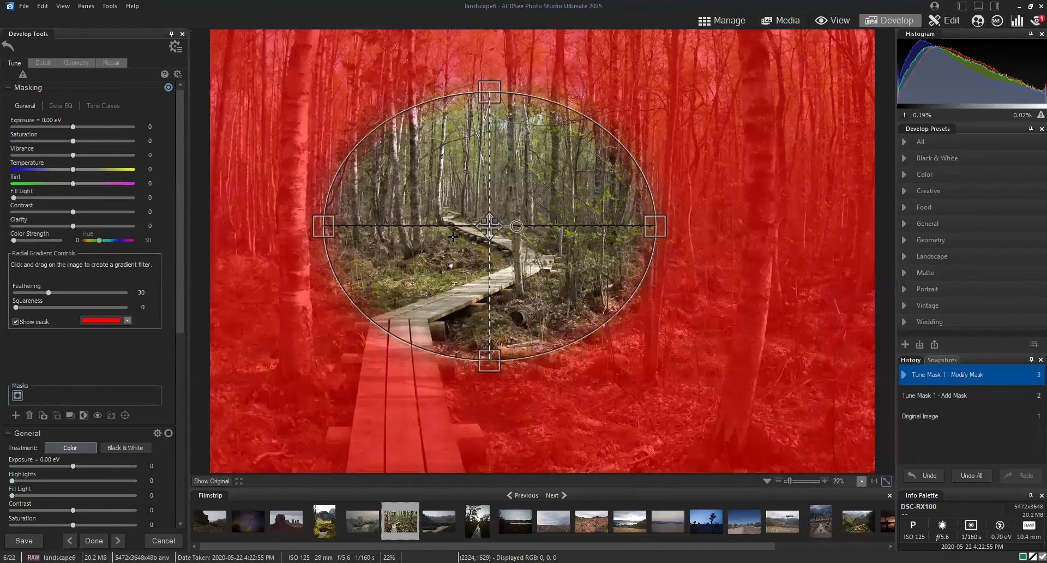
drag(48, 292, 109, 293)
drag(494, 229, 490, 232)
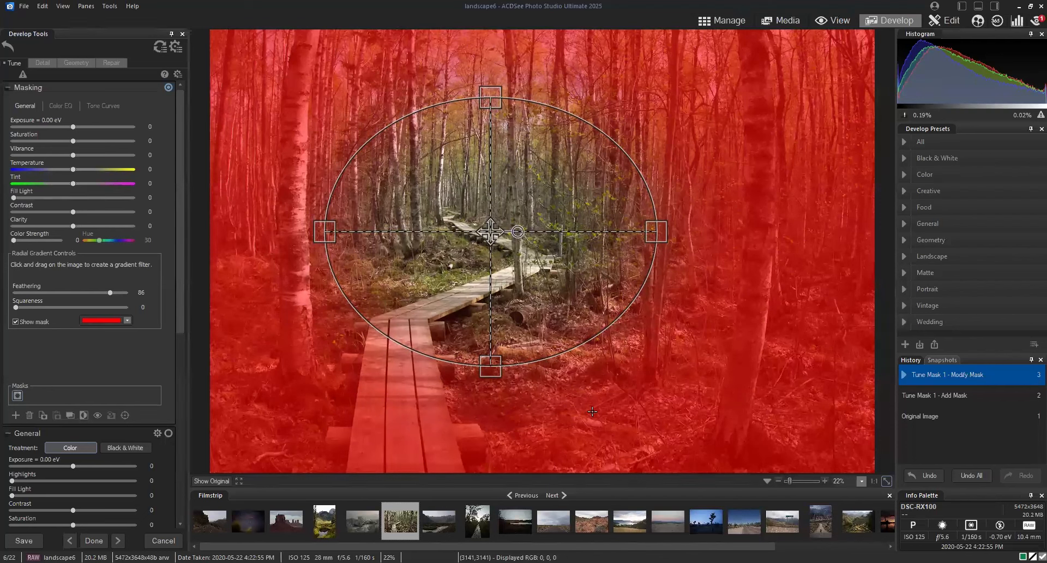
drag(490, 231, 489, 222)
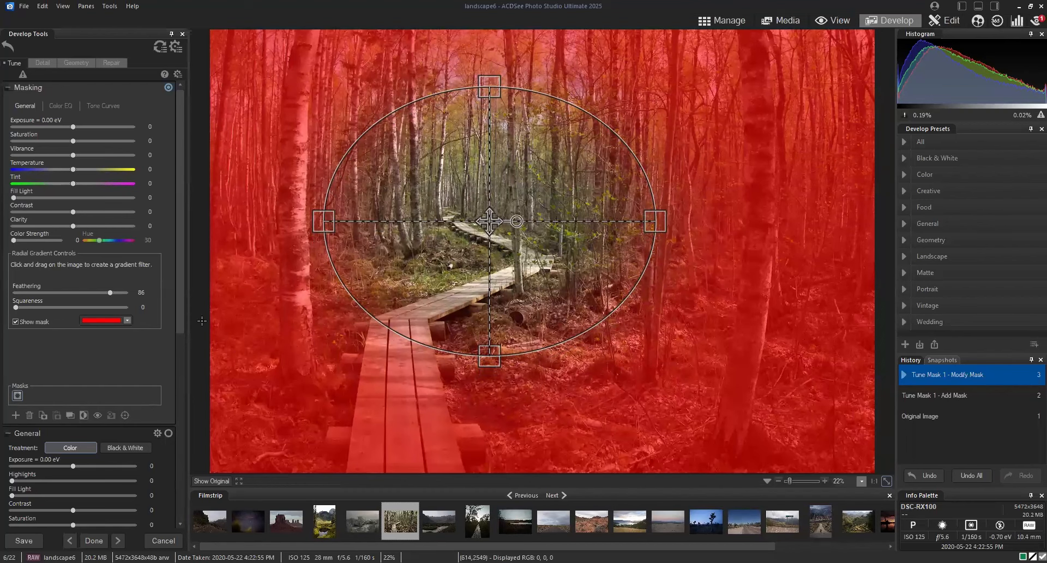
click(15, 321)
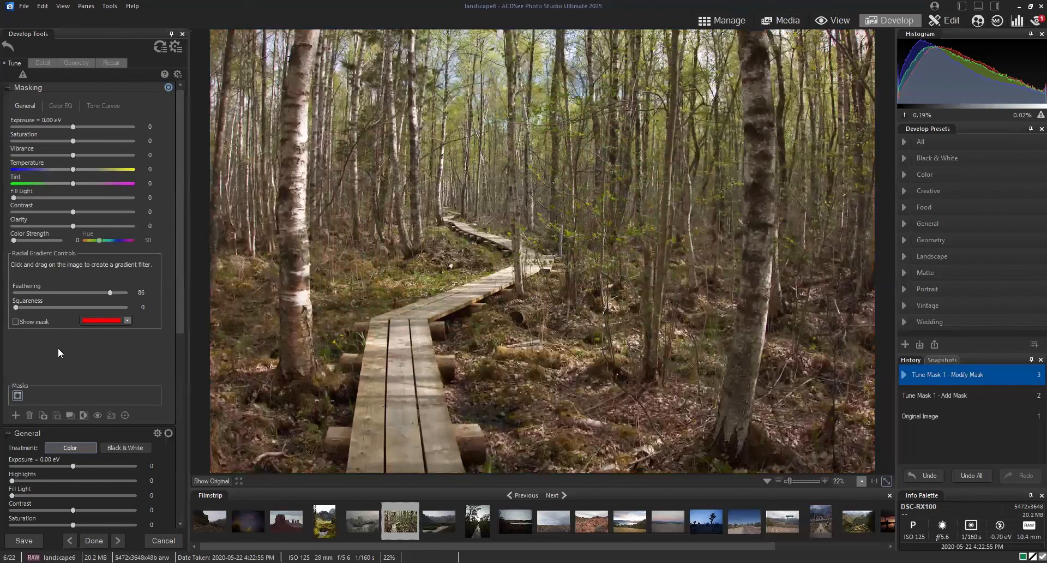
Darken and soften the masked surroundings with exposure -2.72 eV and clarity -85, comparing the result with the original.
drag(73, 126, 37, 127)
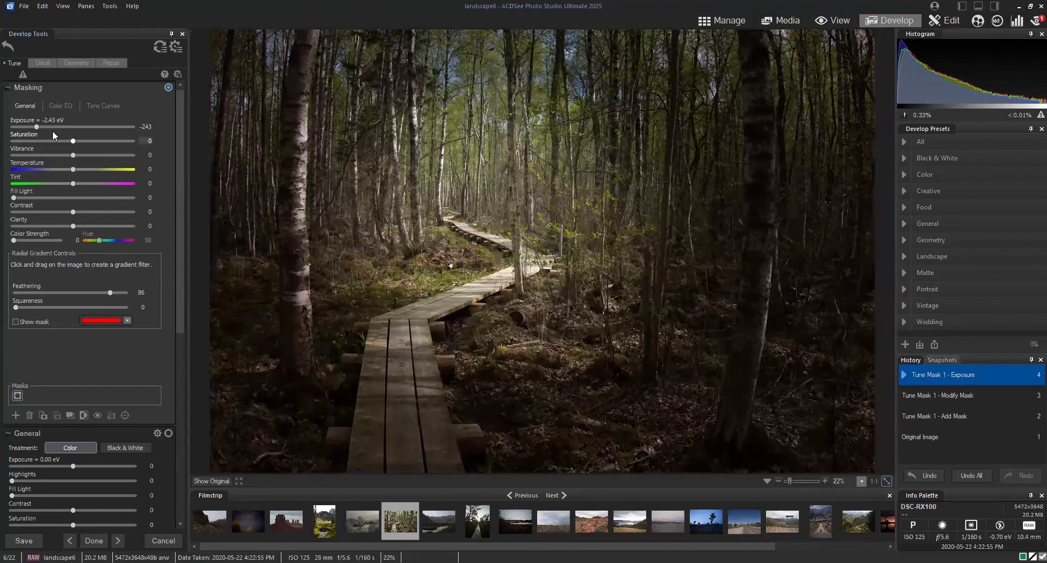
drag(37, 126, 35, 126)
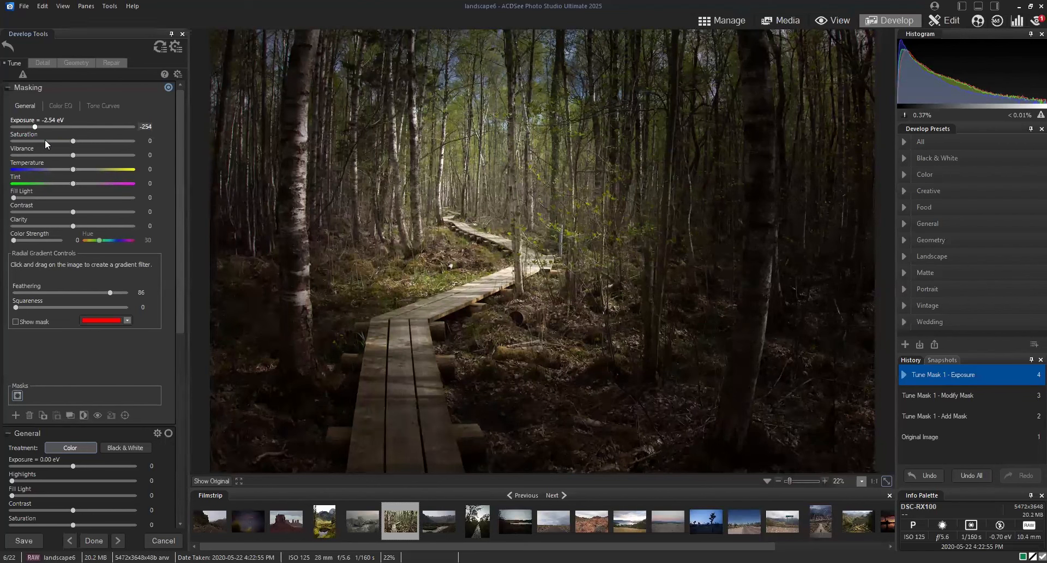
click(209, 480)
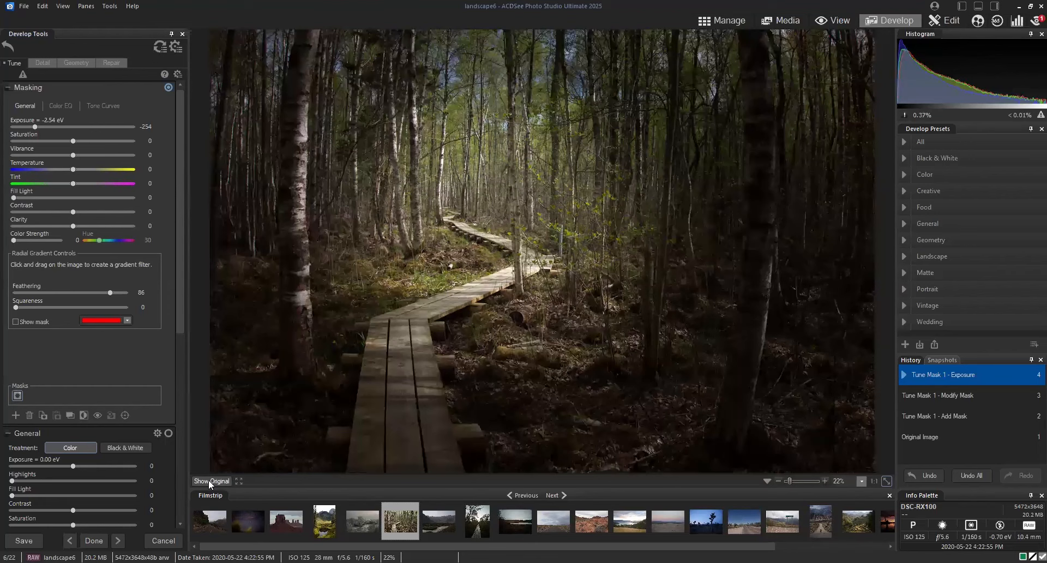
click(209, 480)
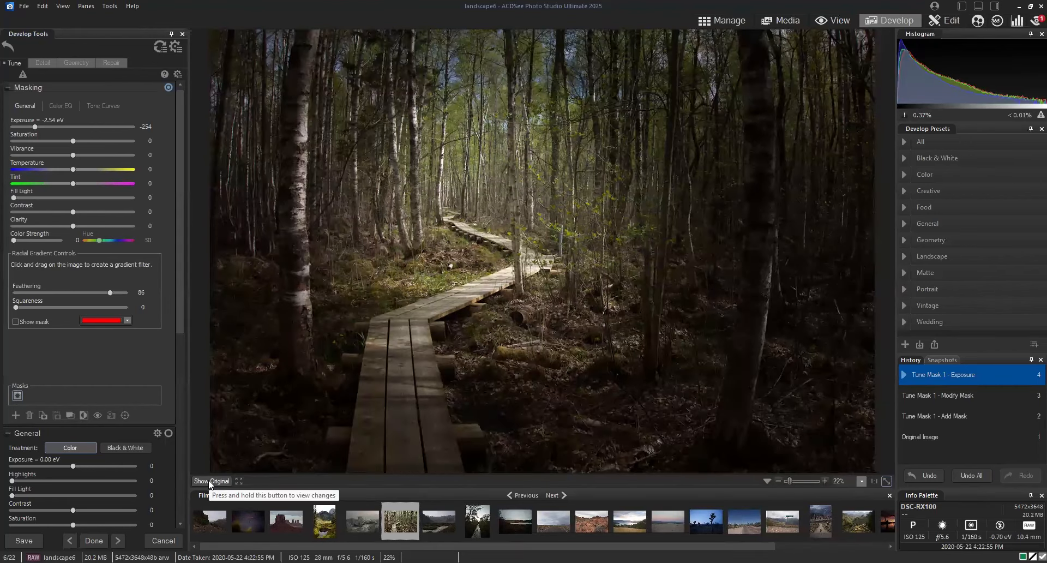
click(210, 482)
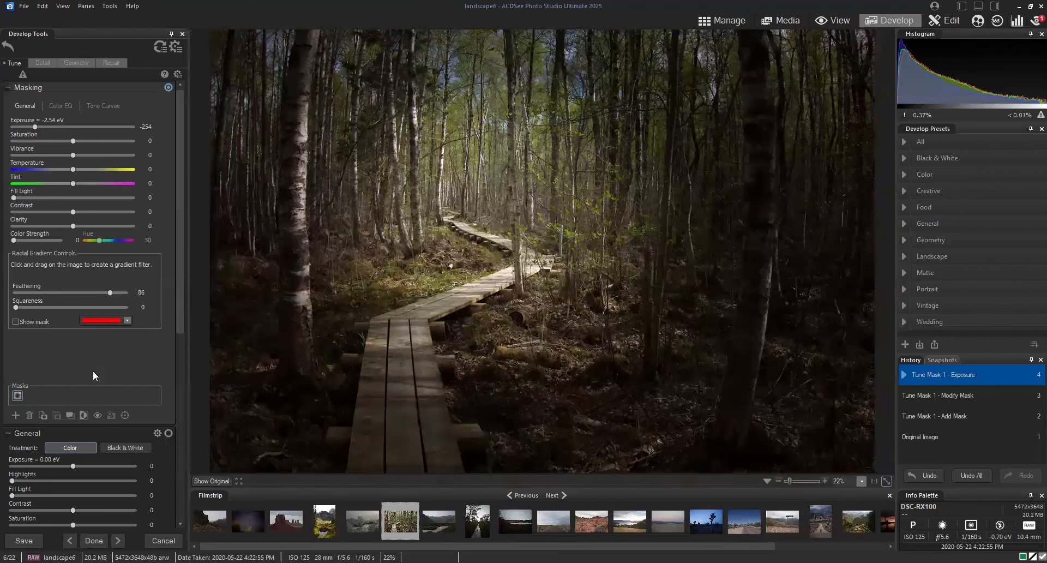
mouse_move(16, 398)
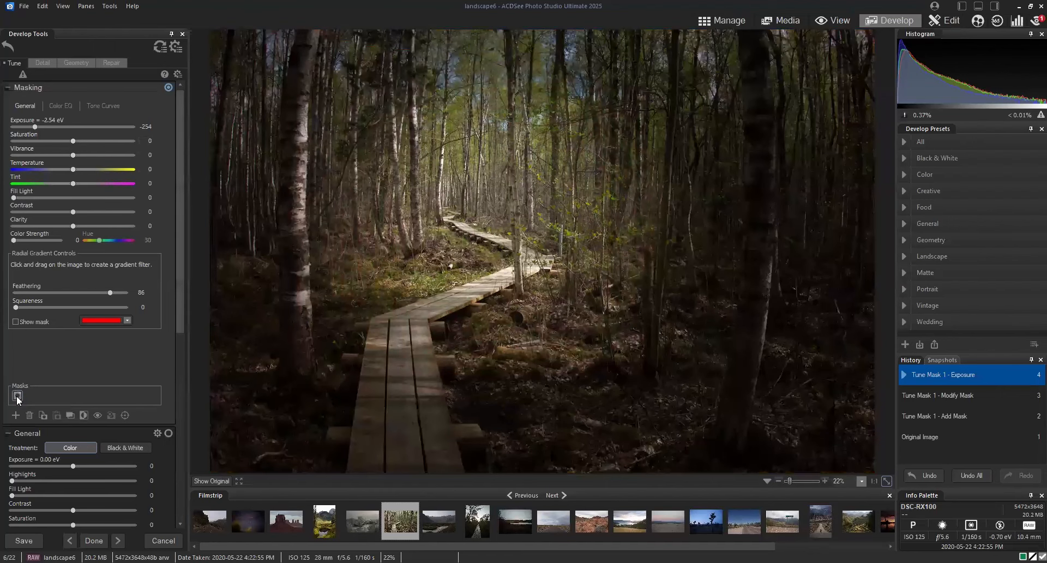
drag(36, 128, 34, 129)
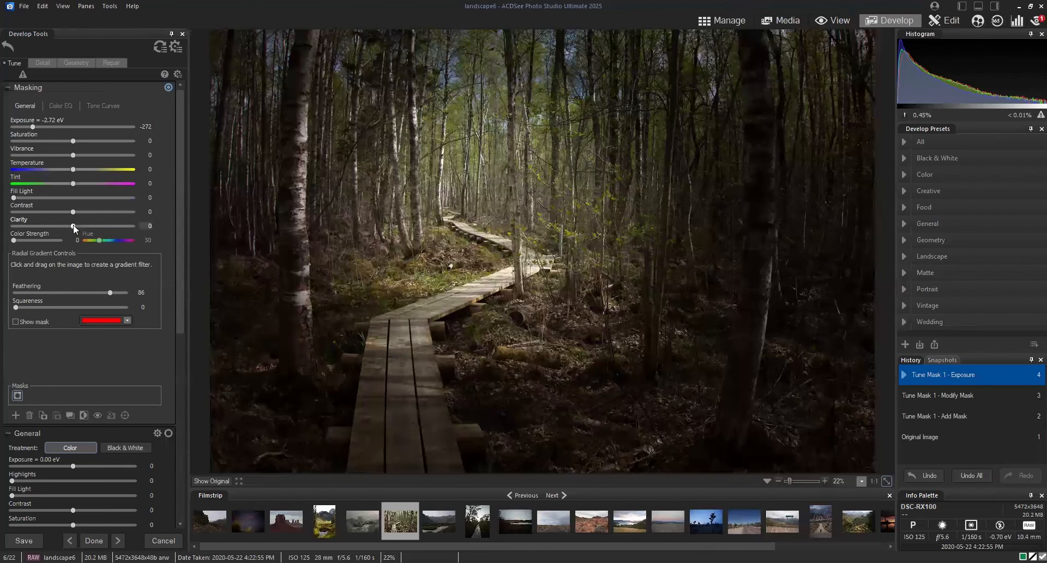
drag(72, 225, 23, 228)
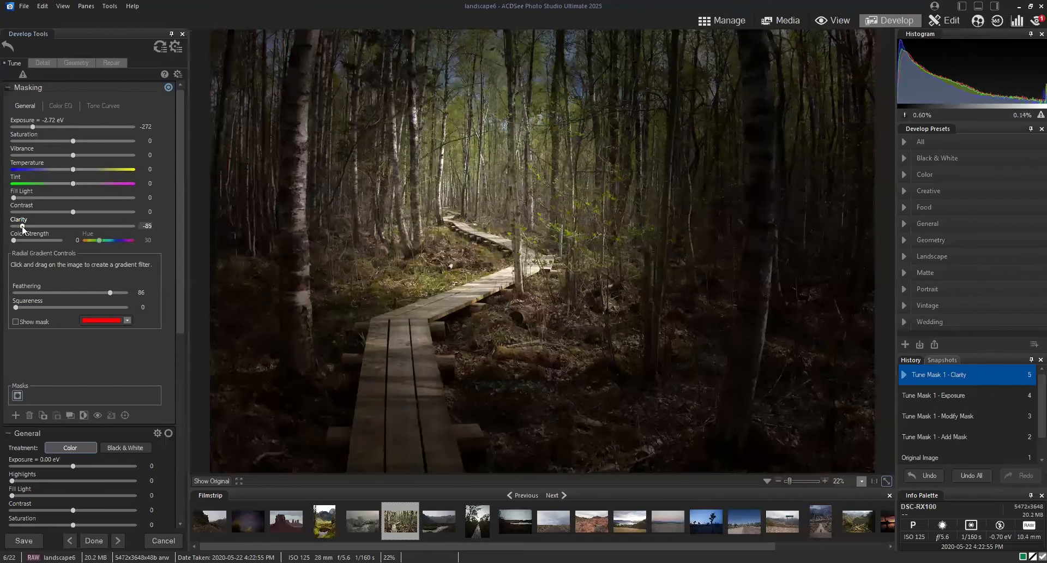
click(212, 481)
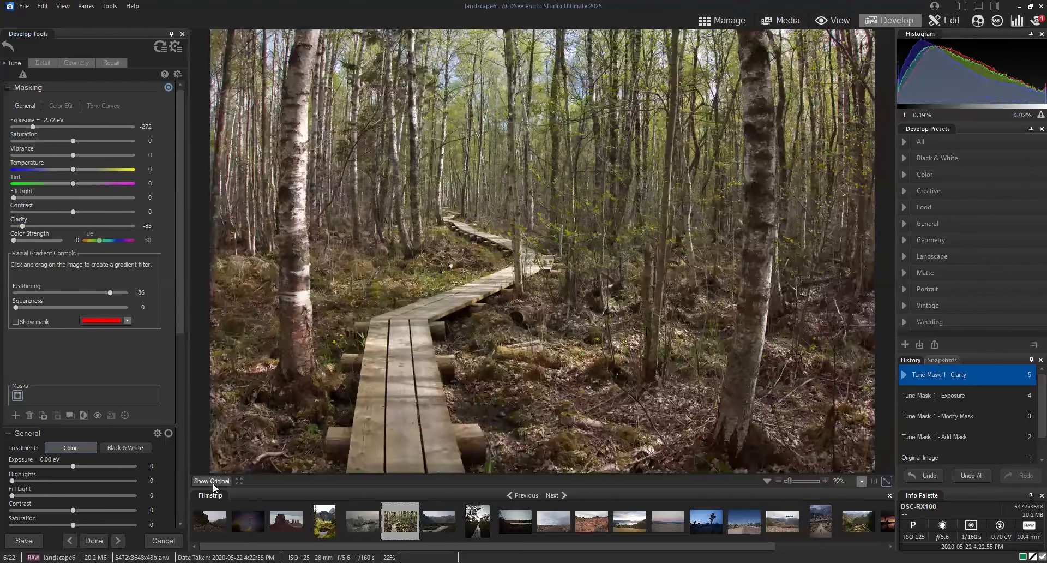
click(213, 481)
click(213, 482)
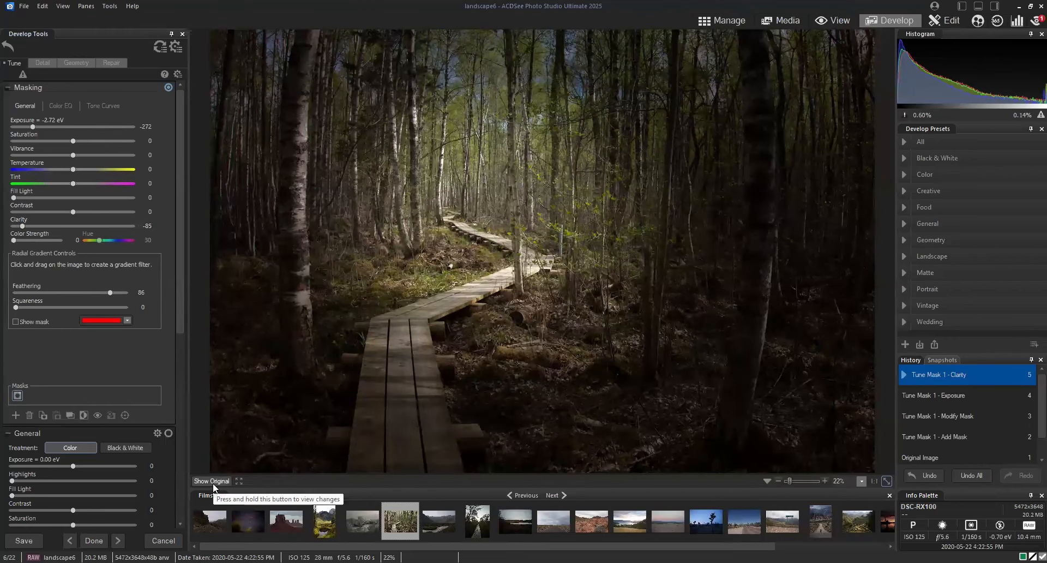
Duplicate the radial mask, briefly check the duplicate's mask overlay, and keep the new mask selected.
mouse_move(752, 291)
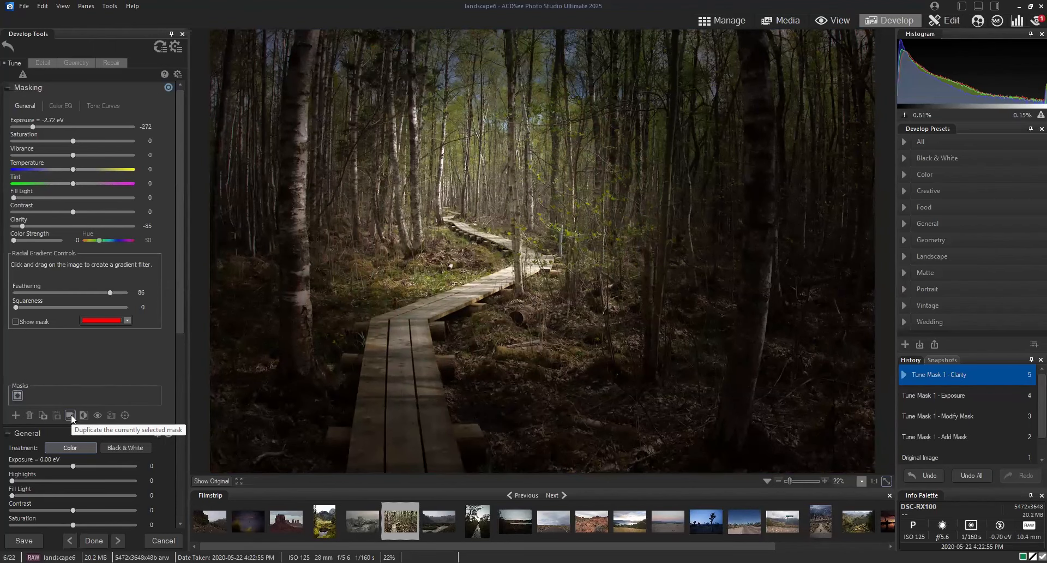
click(71, 414)
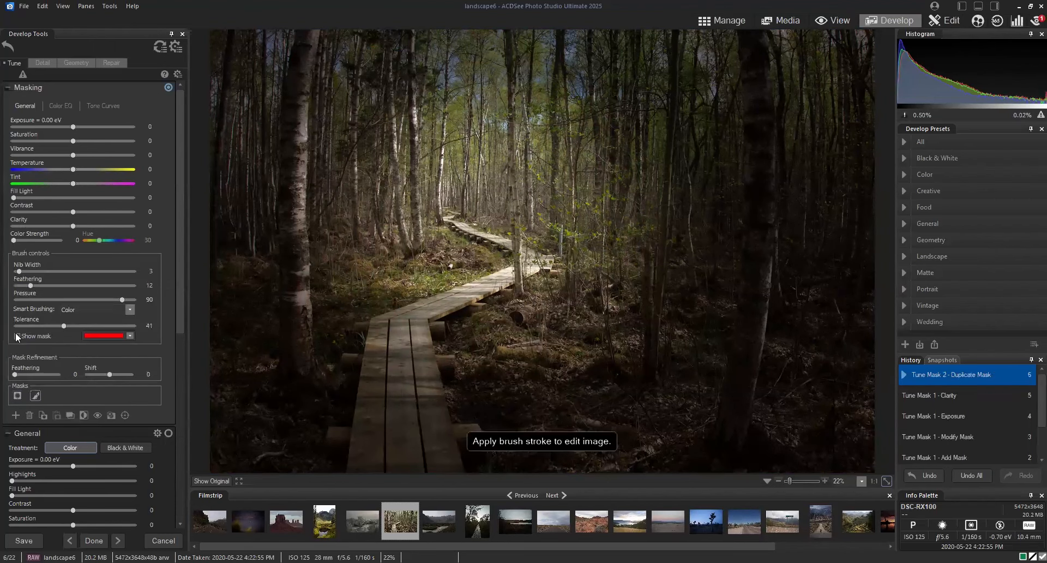
click(16, 336)
click(17, 335)
click(35, 395)
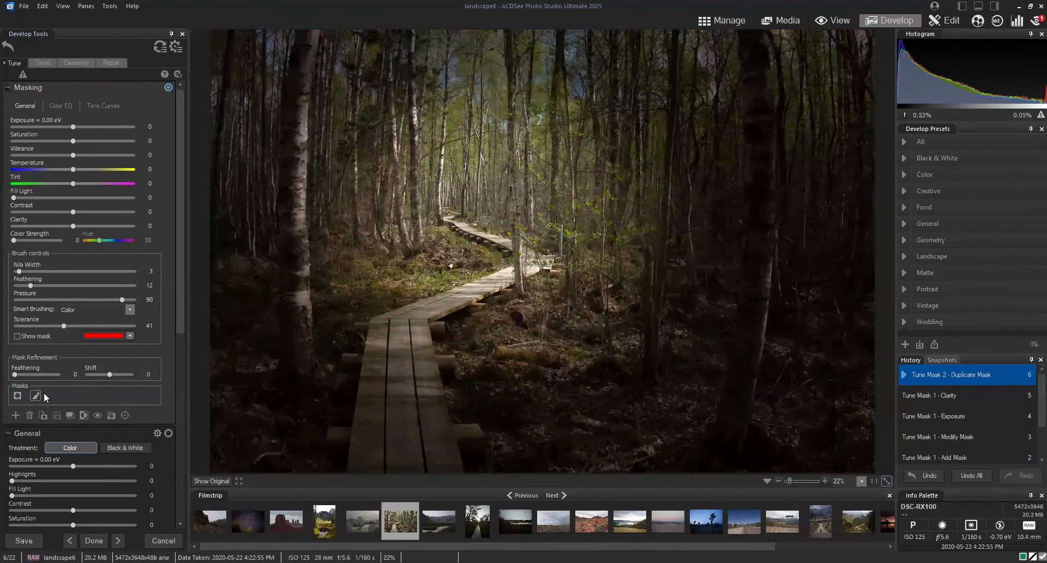
Invert the duplicated radial mask so it covers the lit boardwalk area, and keep that mask selected.
mouse_move(36, 395)
click(35, 395)
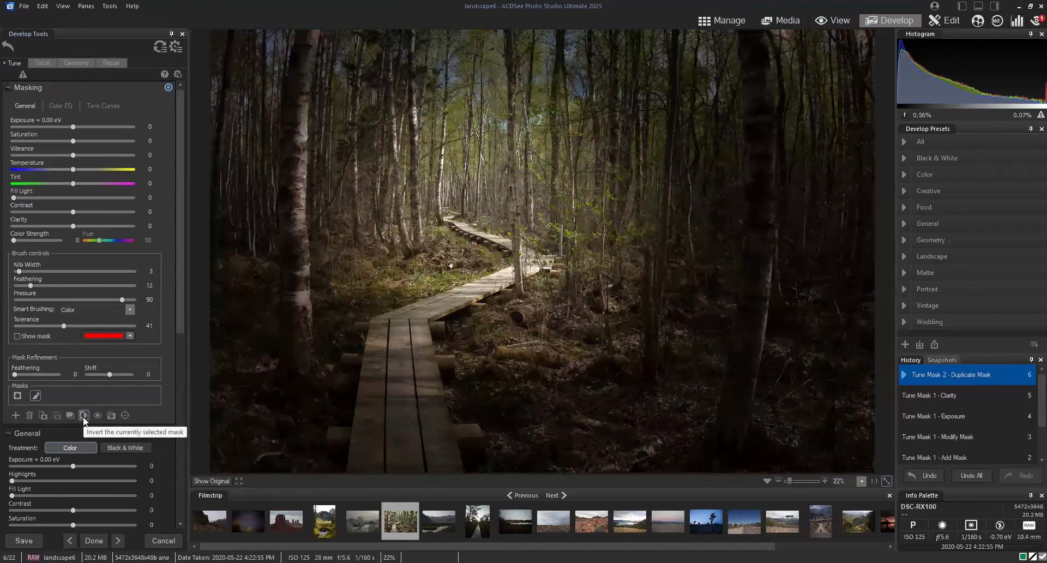
click(84, 416)
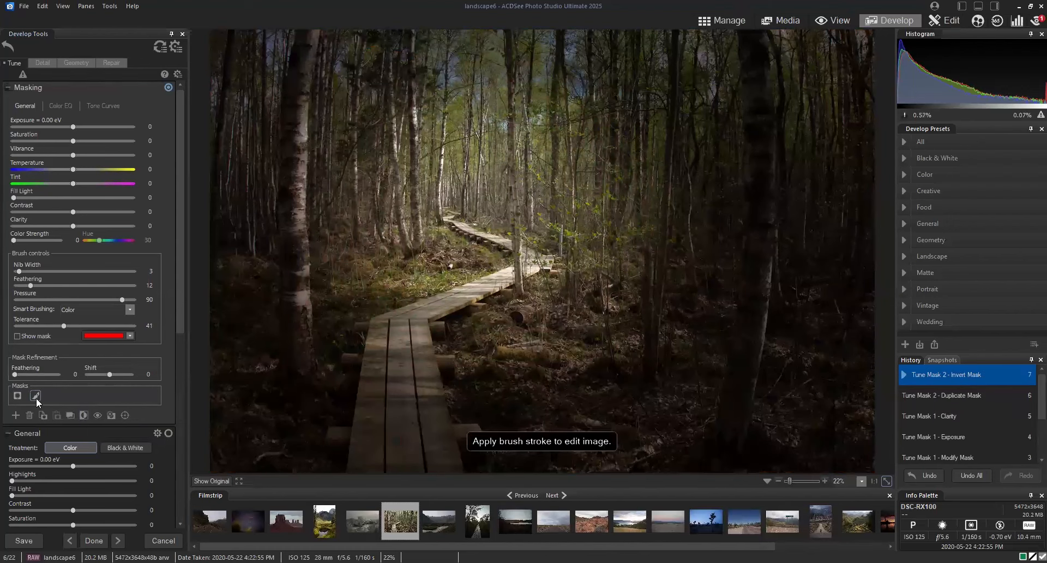
mouse_move(36, 398)
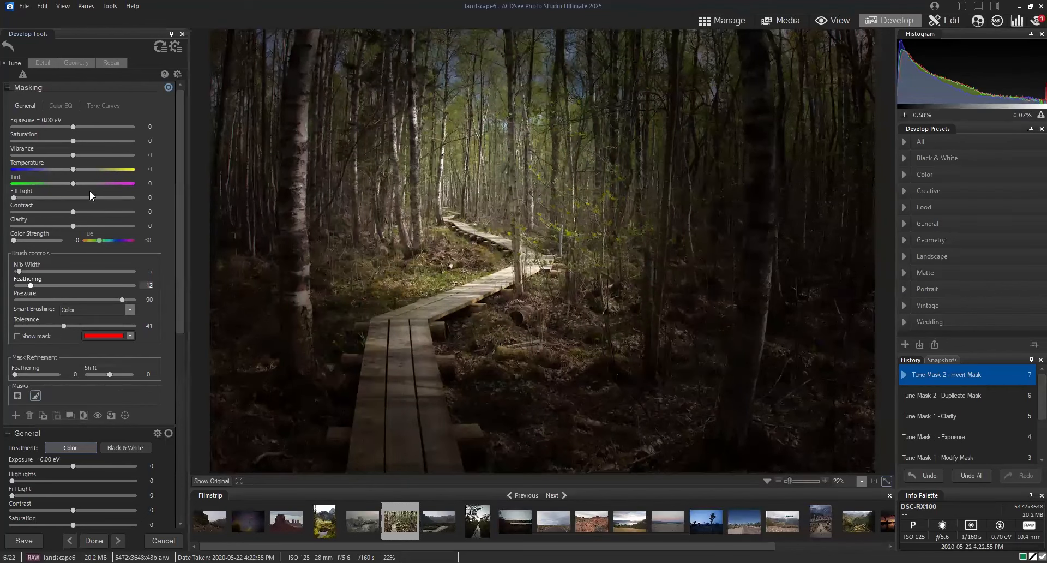
Set the inverted mask's exposure to -0.13 eV, saturation to 16 and contrast to 15, checking against the original and the mask overlay.
drag(74, 141, 90, 143)
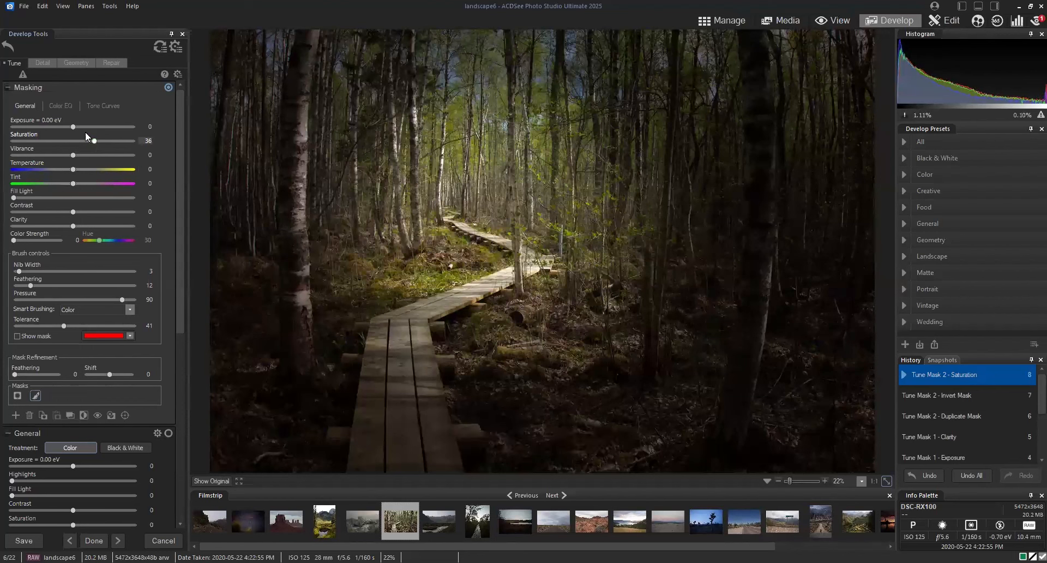
drag(71, 127, 87, 140)
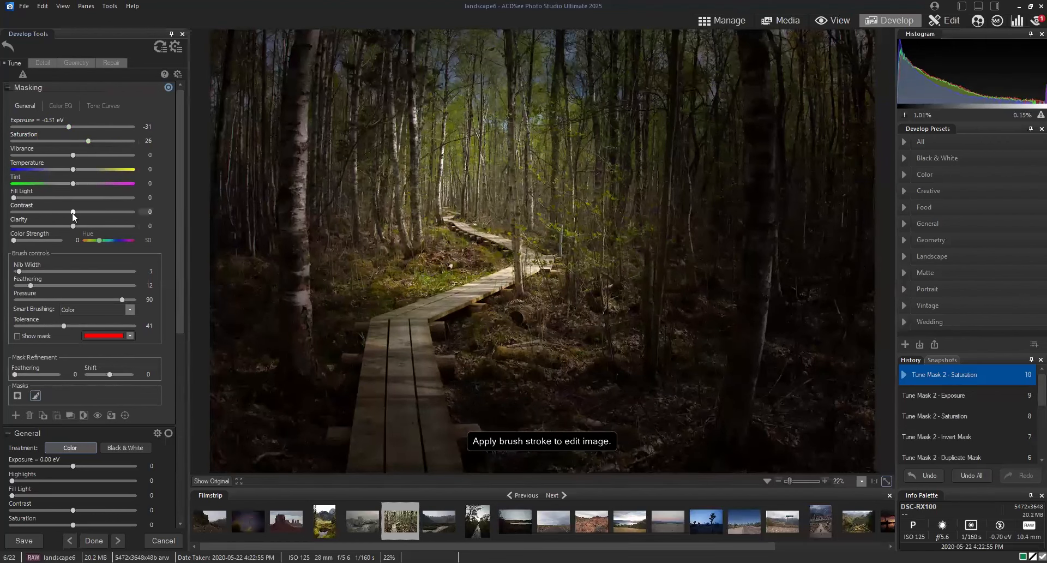
mouse_move(84, 212)
mouse_down()
mouse_move(96, 211)
mouse_move(82, 212)
mouse_up()
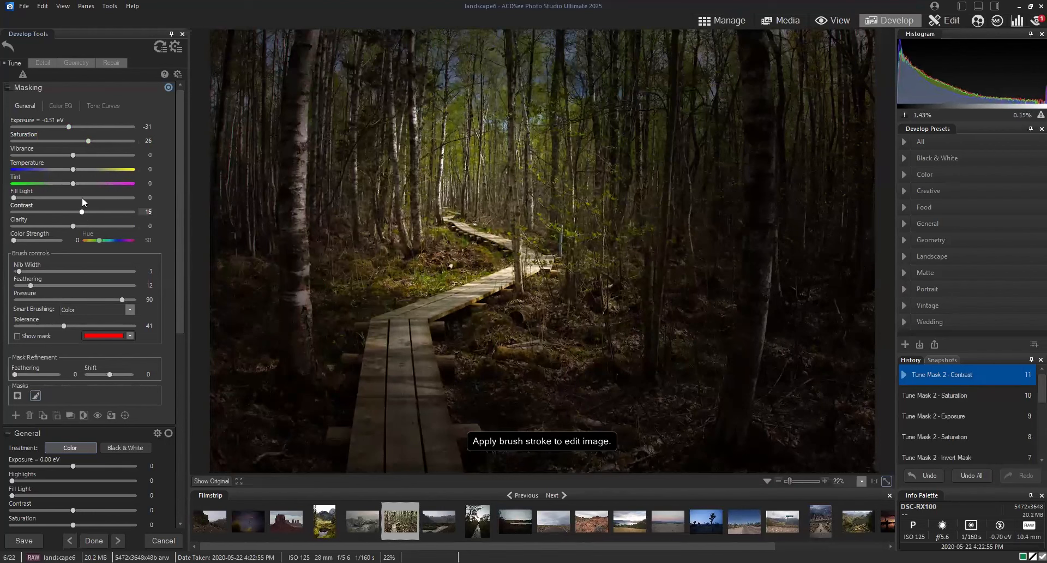
drag(88, 141, 84, 141)
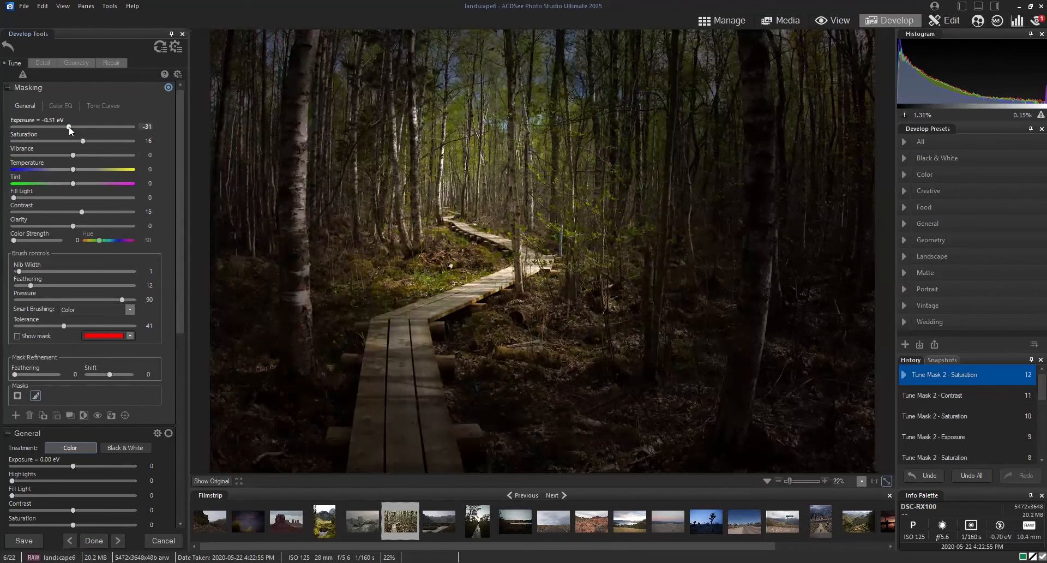
drag(68, 125, 70, 126)
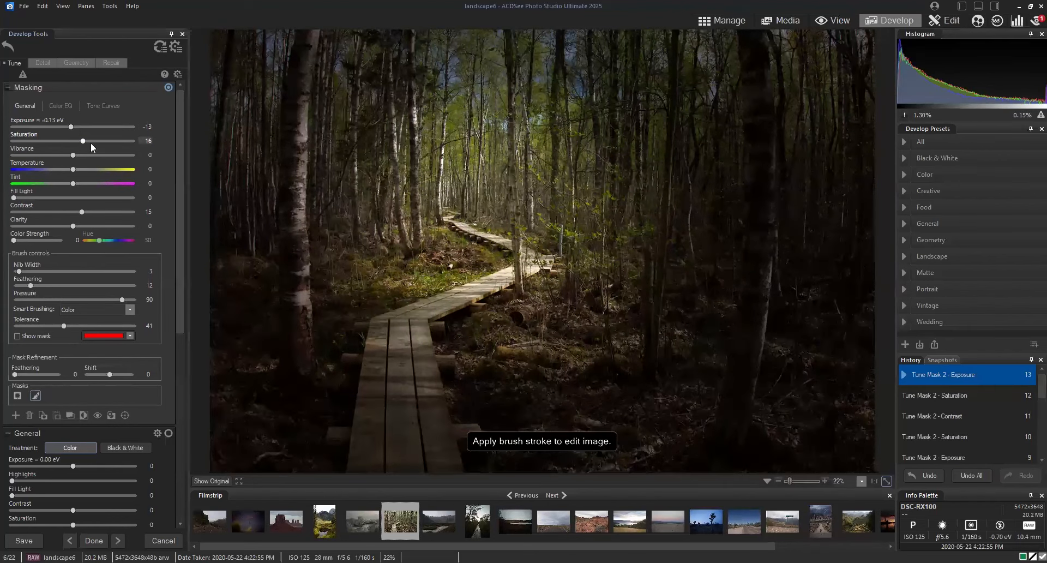
click(220, 483)
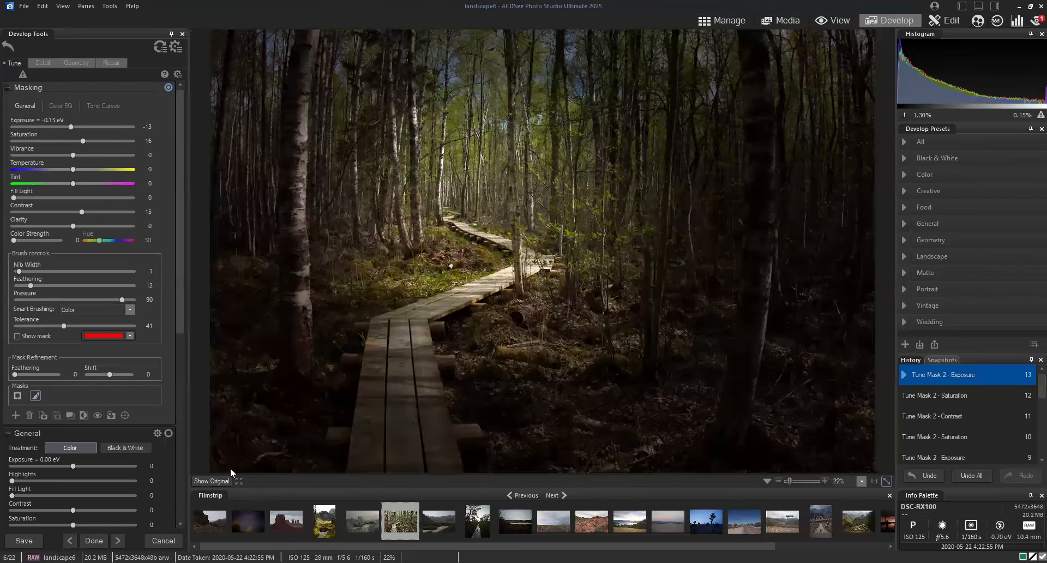
click(18, 335)
click(17, 335)
Set the whole photo's exposure to -0.09 eV and its contrast to 7.
drag(180, 309, 178, 391)
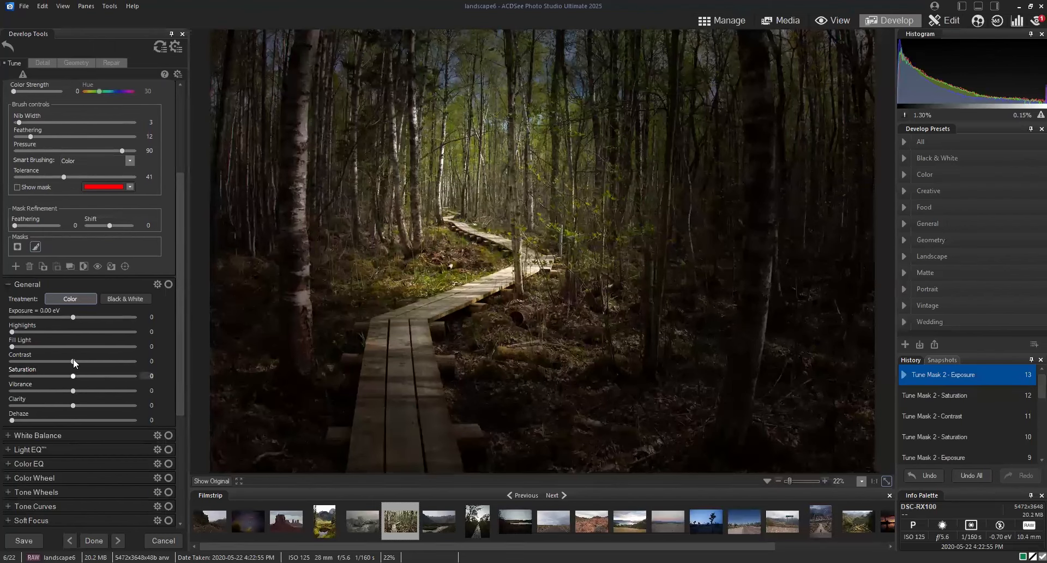
mouse_move(74, 315)
mouse_down()
mouse_move(62, 313)
mouse_move(71, 317)
mouse_up()
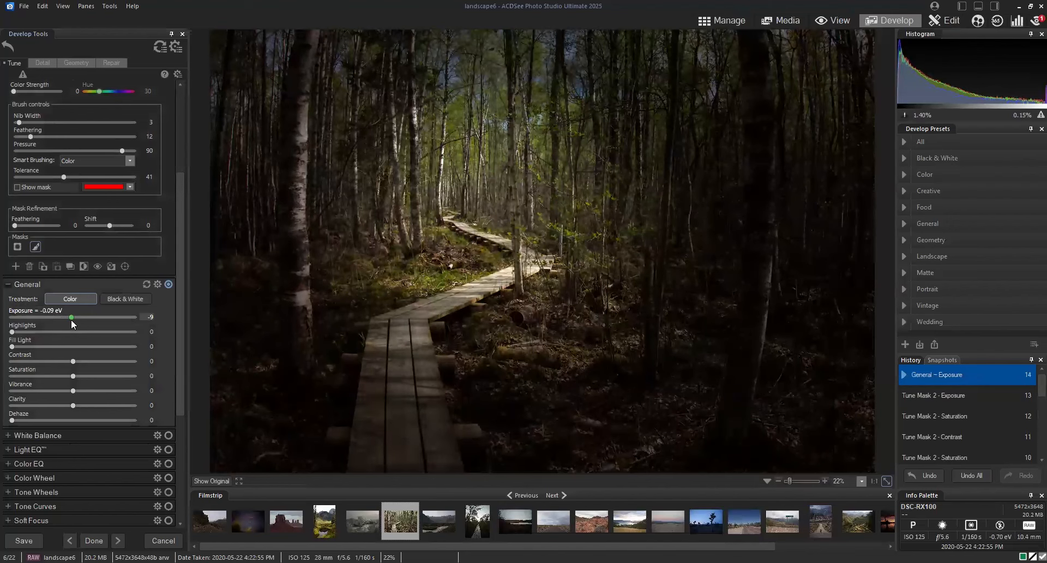
mouse_move(72, 361)
mouse_down()
mouse_move(88, 362)
mouse_move(79, 367)
mouse_up()
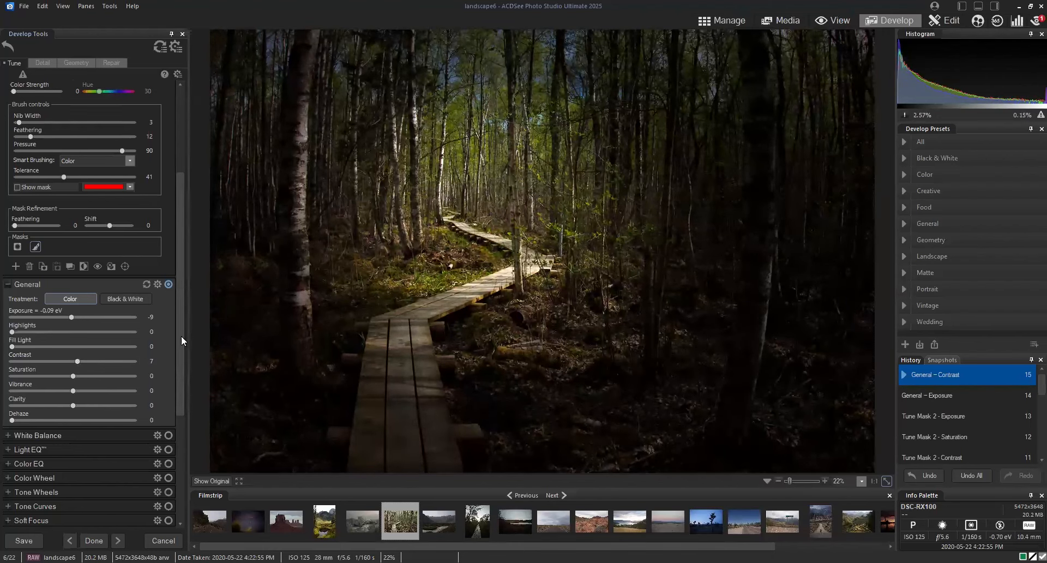
Lower the inverted mask's saturation to 11.
scroll(180, 211, up, 3)
scroll(180, 216, up, 3)
drag(76, 140, 79, 140)
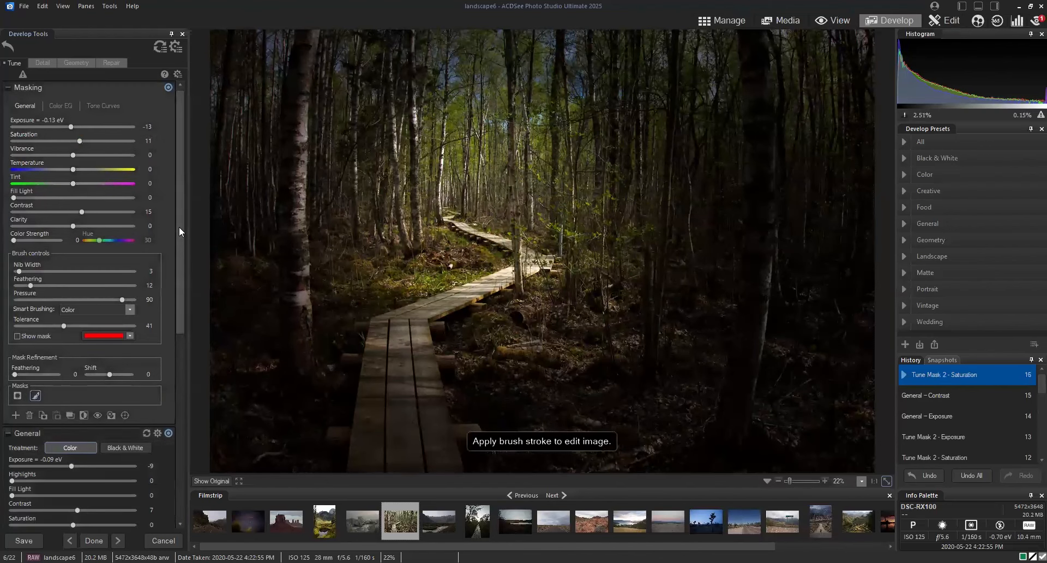
Raise the whole photo's contrast to 11 and its saturation to 3.
drag(178, 226, 180, 371)
drag(76, 214, 79, 214)
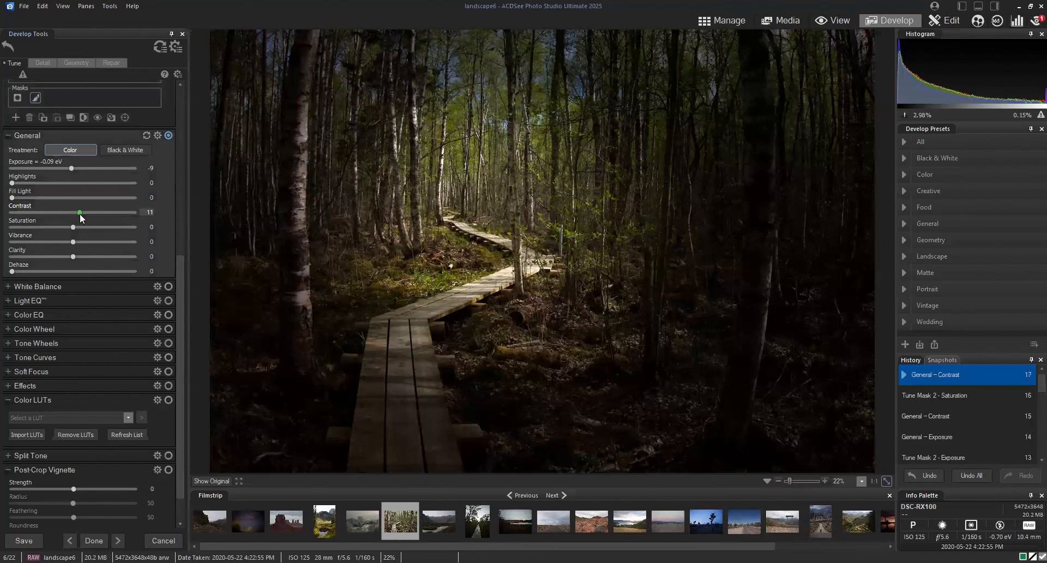
drag(73, 227, 79, 227)
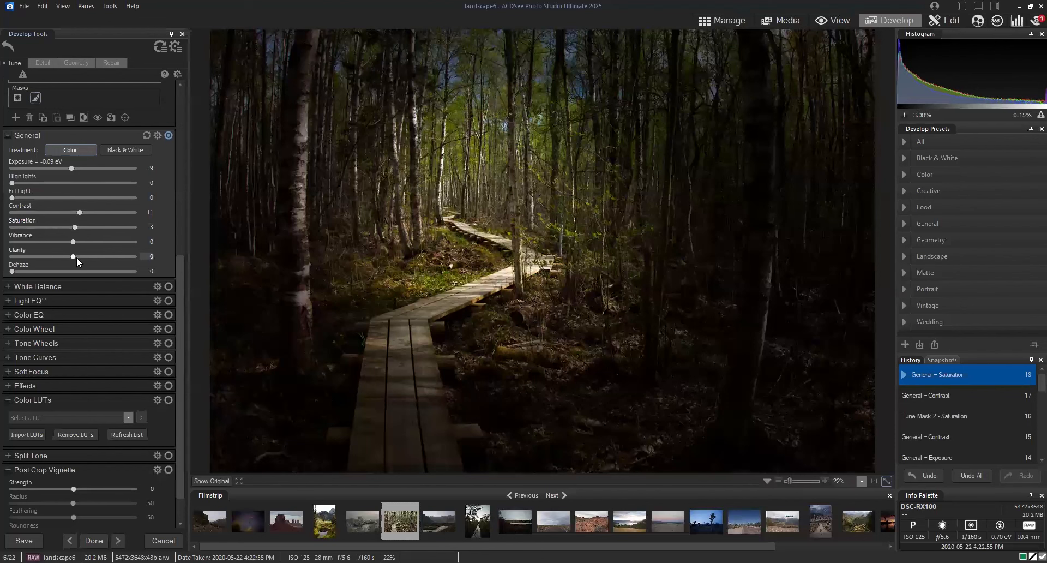
Try overall clarity at 100, inspect the boardwalk up close, and set clarity to -66, comparing with the original.
mouse_move(71, 257)
mouse_down()
mouse_move(45, 253)
mouse_move(75, 257)
mouse_up()
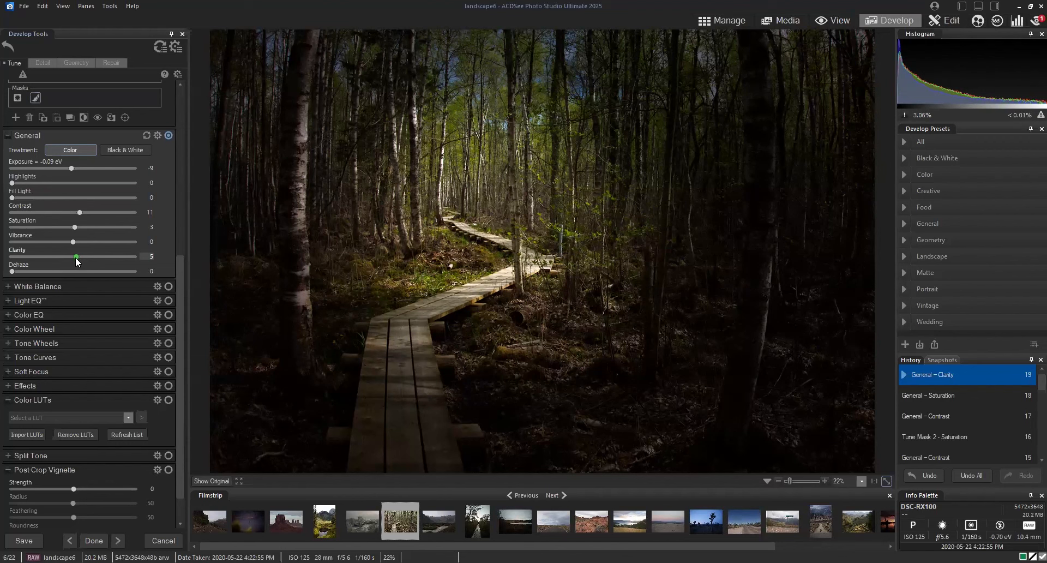
drag(75, 257, 148, 258)
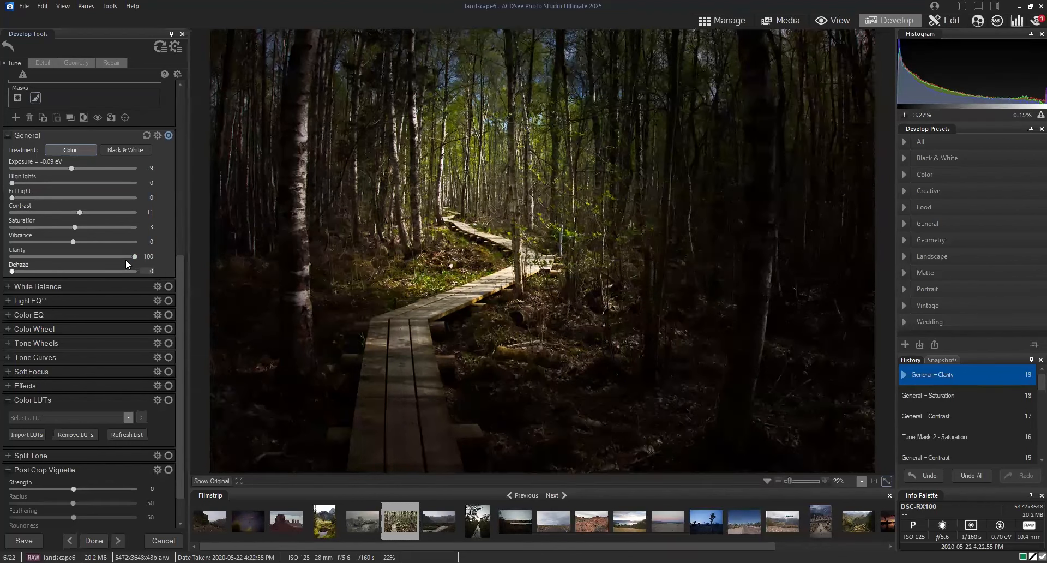
drag(789, 481, 791, 479)
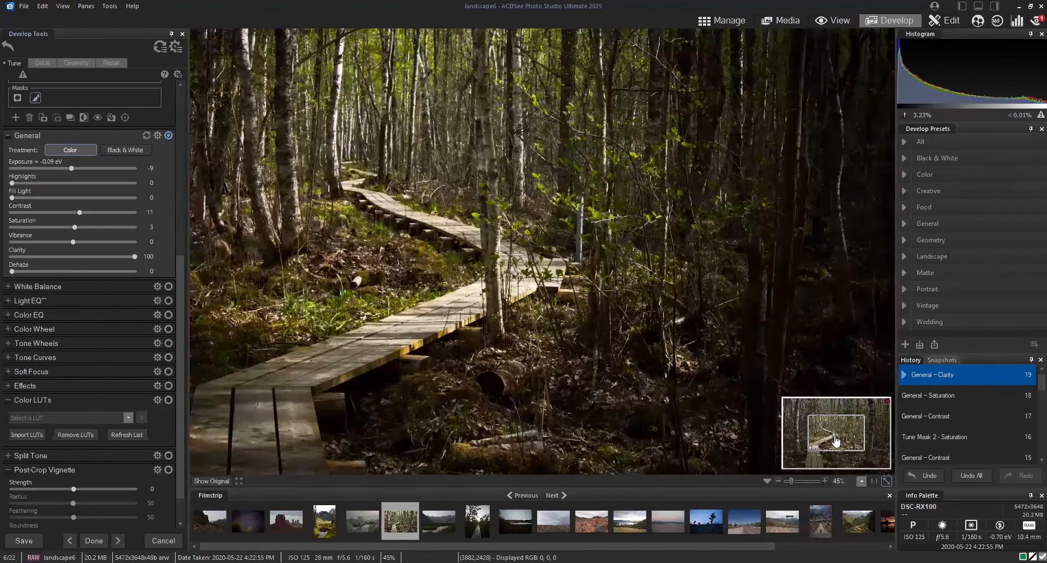
drag(836, 440, 830, 427)
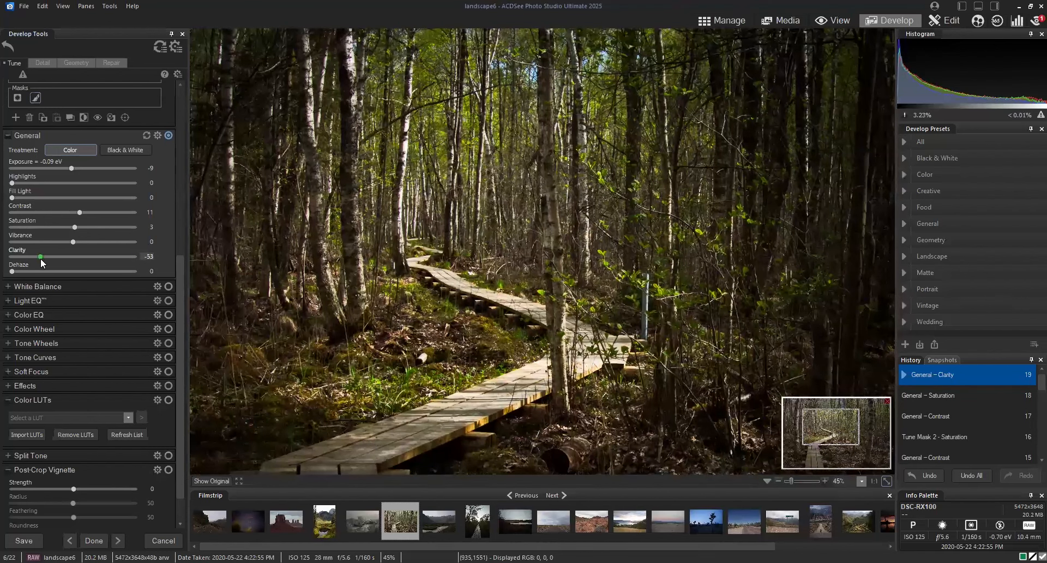
drag(39, 256, 31, 257)
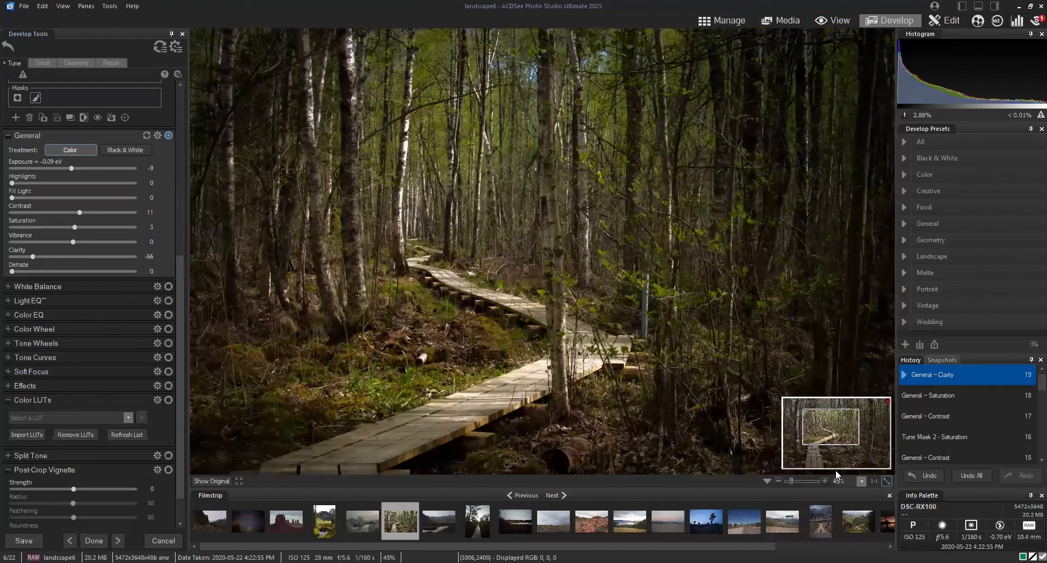
scroll(546, 423, down, 2)
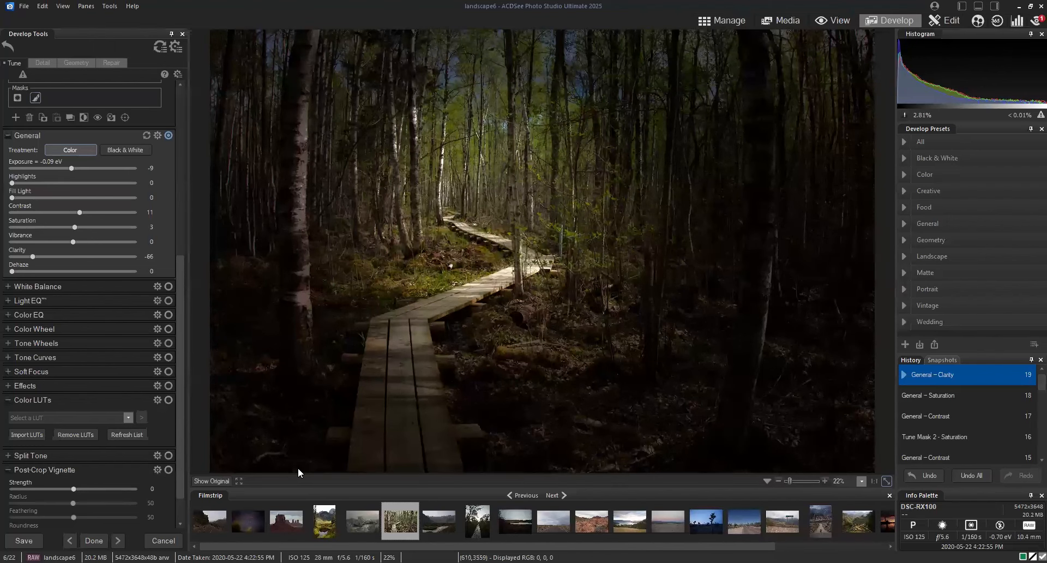
click(223, 482)
Try the Beige, Dusk, Elegance and Film color LUTs on the boardwalk photo.
scroll(179, 300, down, 1)
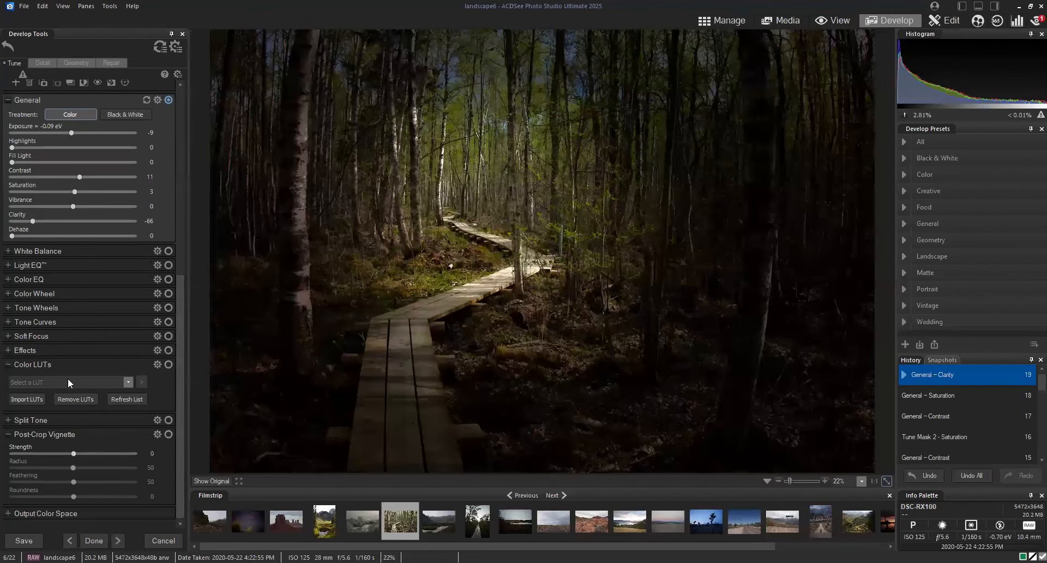
click(89, 378)
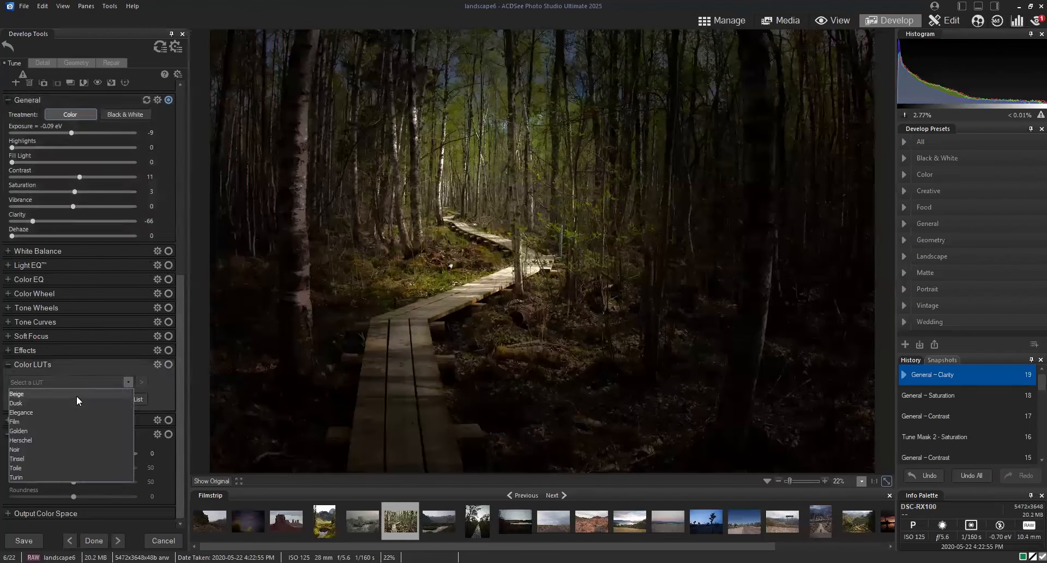
click(76, 395)
click(127, 381)
click(117, 404)
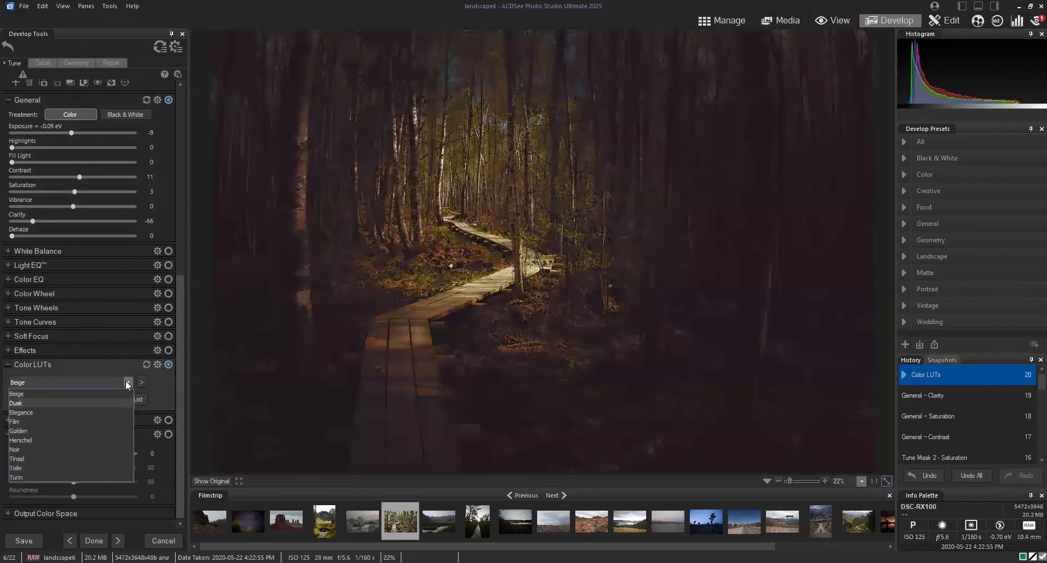
click(127, 380)
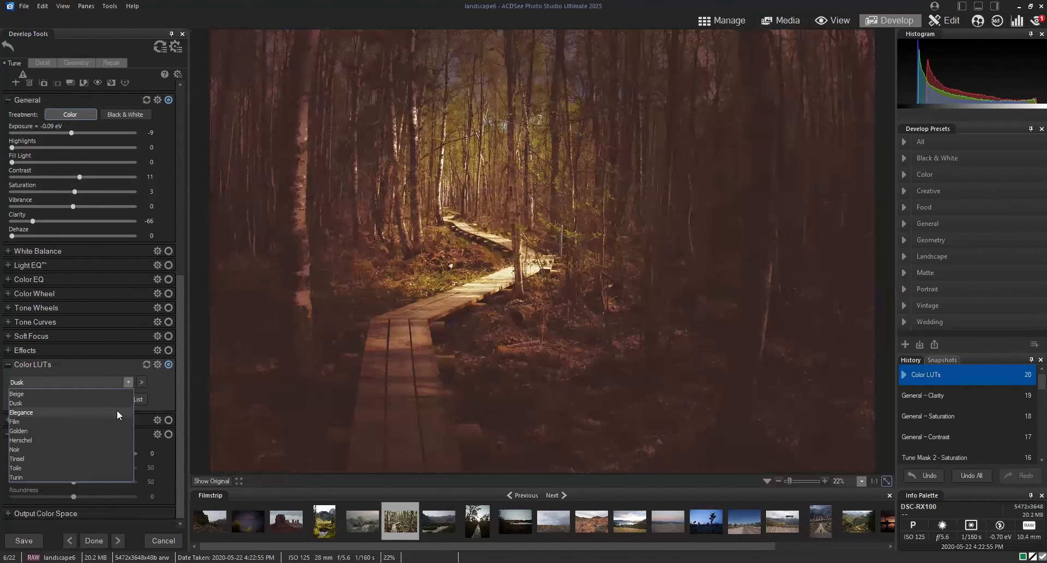
click(126, 382)
click(127, 381)
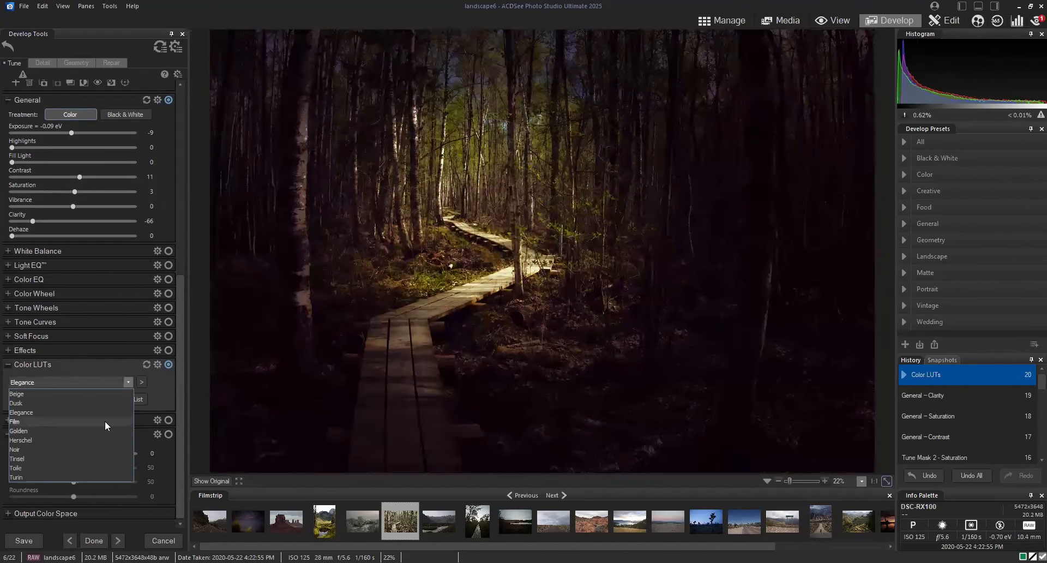
click(105, 420)
click(129, 383)
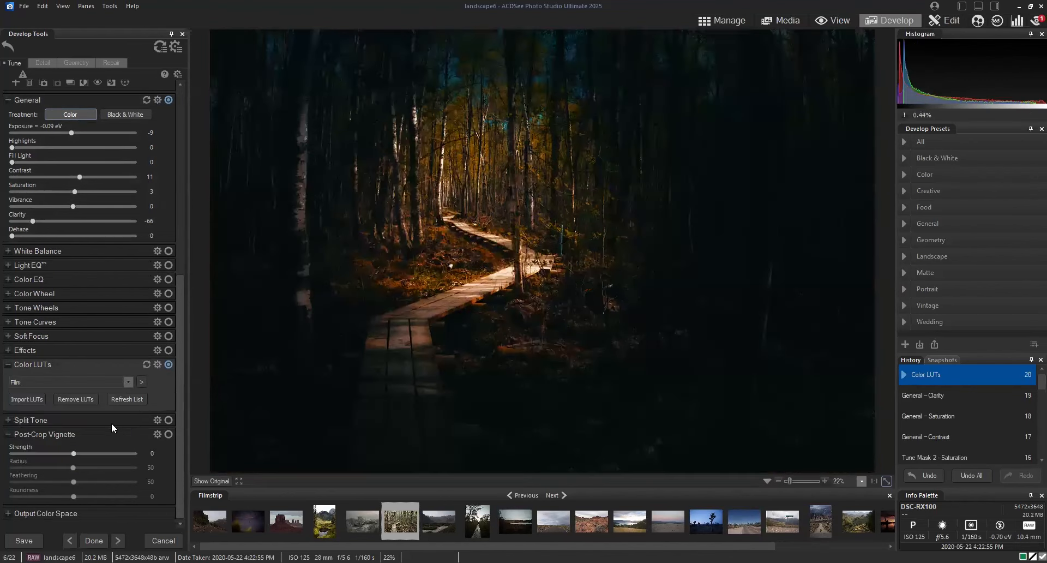
Apply the Golden color LUT at 44 opacity and add a post-crop vignette with strength -48.
click(125, 387)
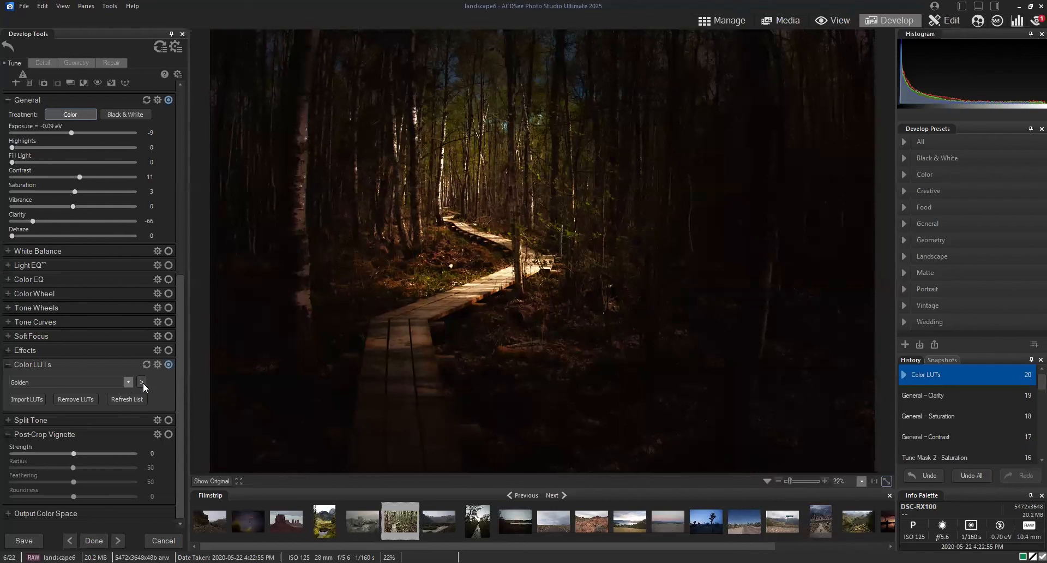
drag(245, 409, 175, 417)
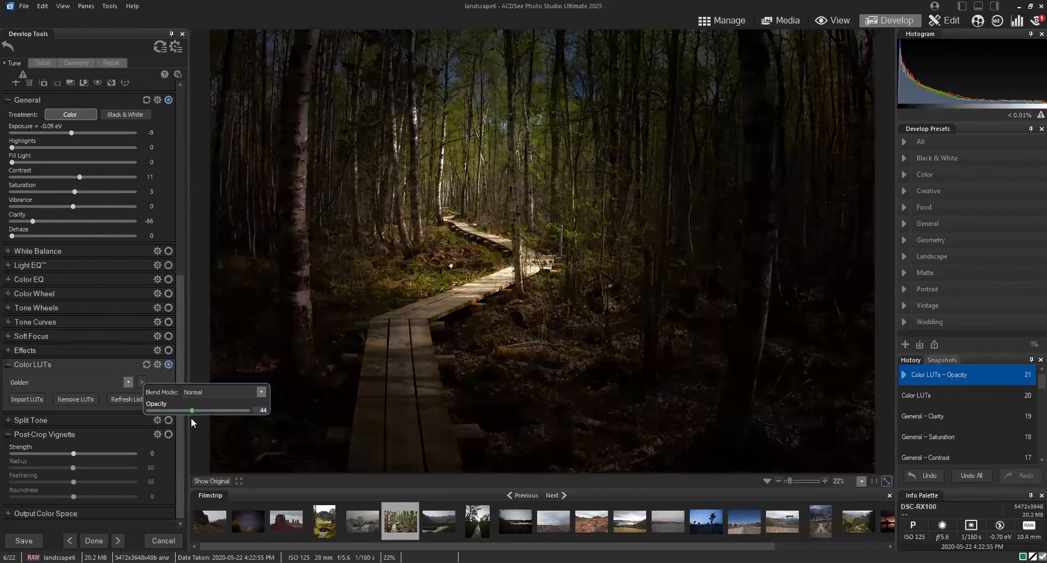
drag(190, 418, 192, 418)
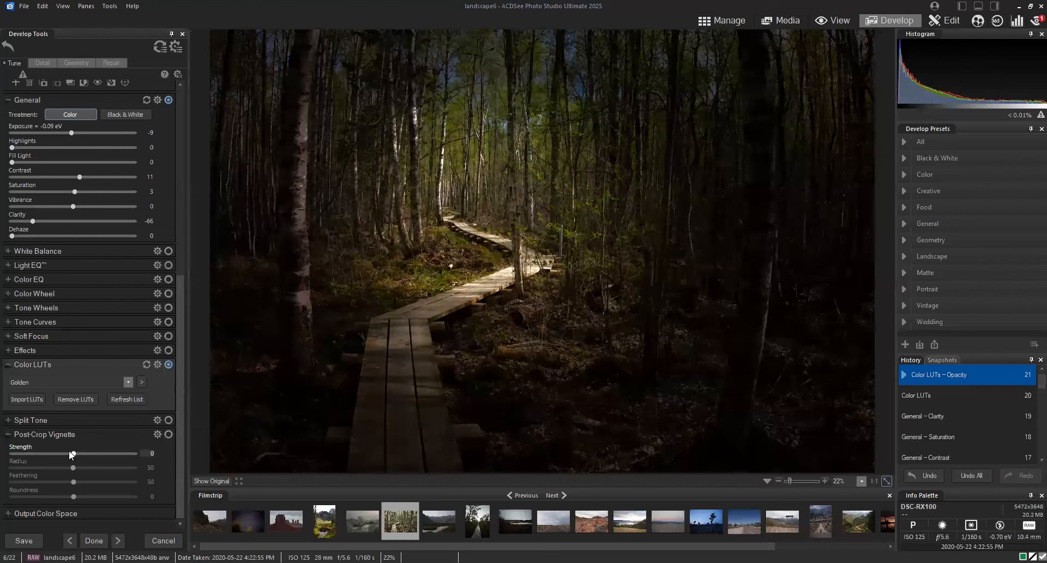
mouse_move(53, 453)
mouse_down()
mouse_move(22, 456)
mouse_move(44, 456)
mouse_up()
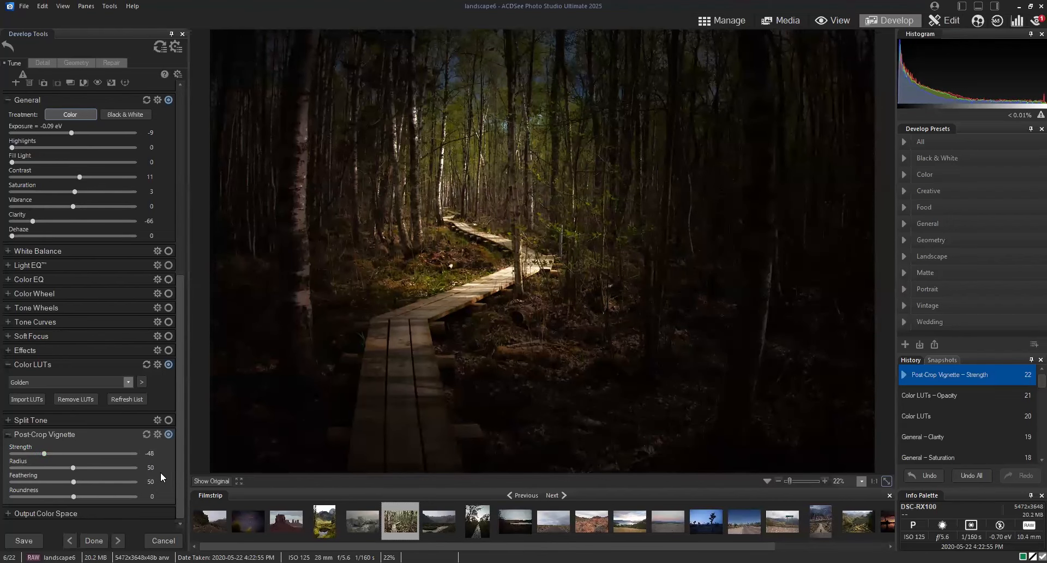
Compare the developed boardwalk photo with the original several times, and finish developing it to return to the Landscapes folder.
click(206, 480)
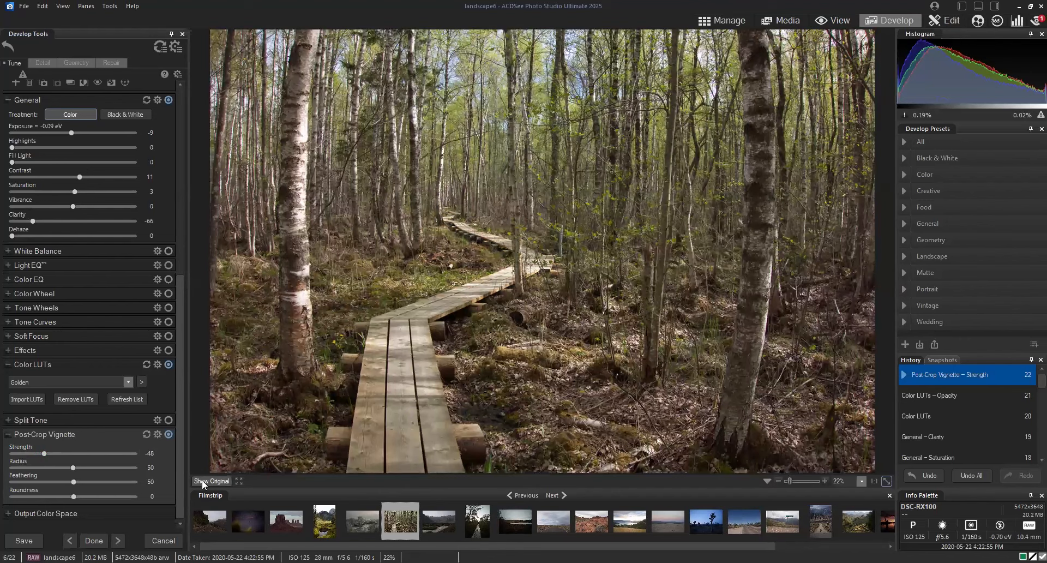
click(202, 481)
click(202, 481)
click(202, 480)
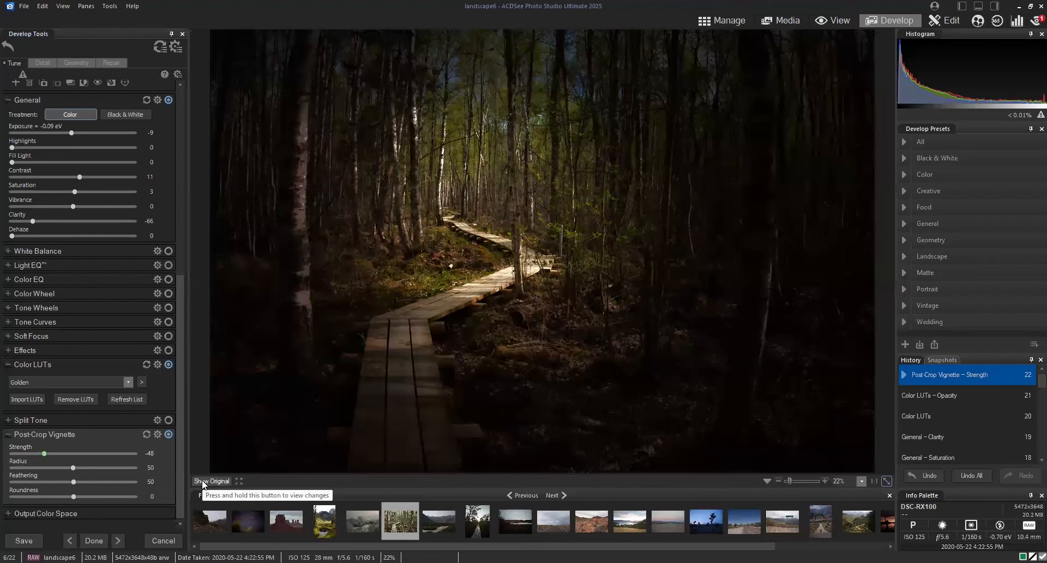
click(202, 481)
click(202, 480)
click(204, 480)
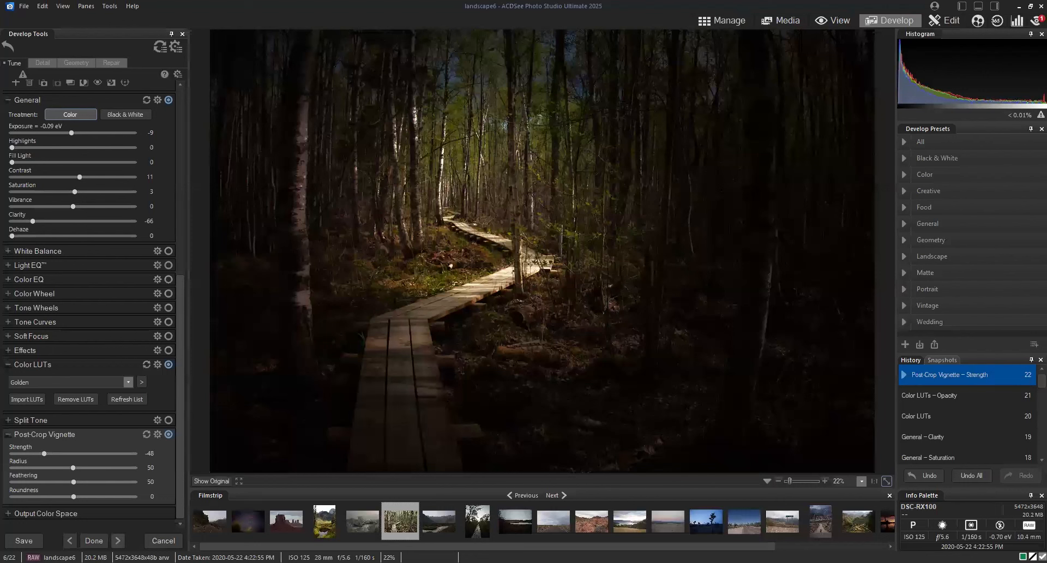
click(96, 541)
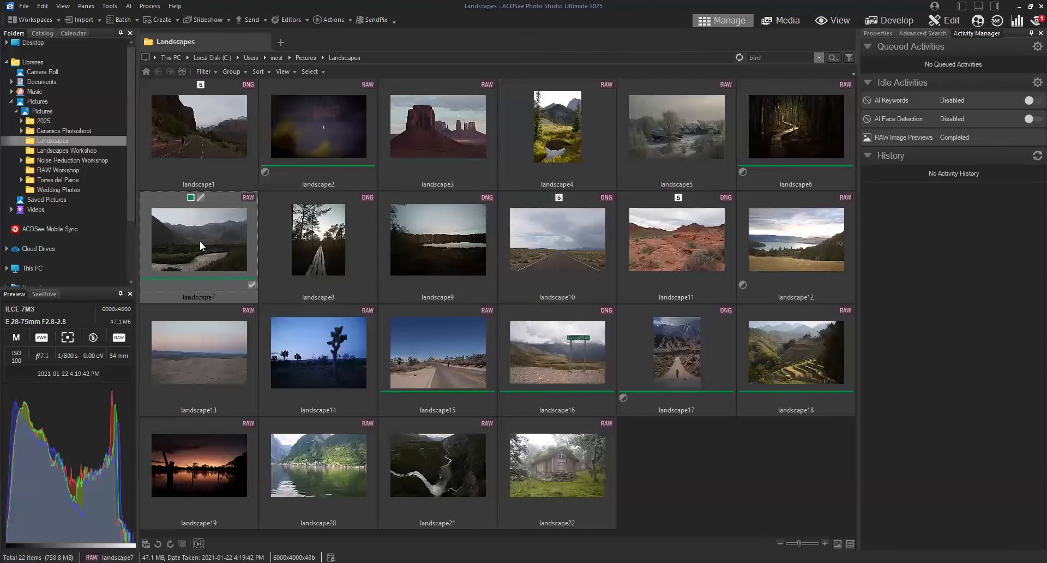
Open landscape7 for developing and straighten the horizon by 0.9 degrees left.
click(894, 22)
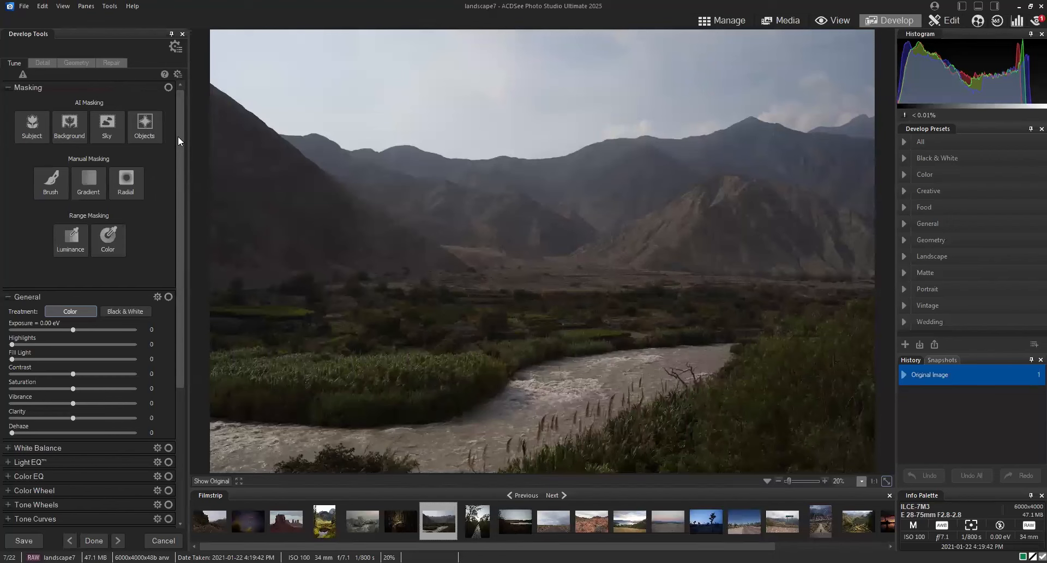
click(78, 64)
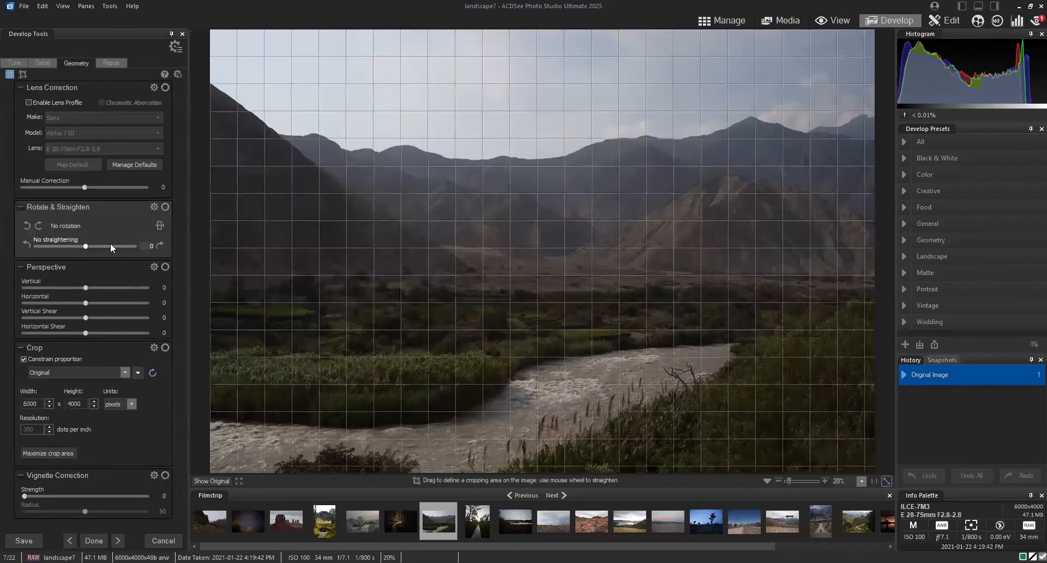
drag(83, 245, 82, 245)
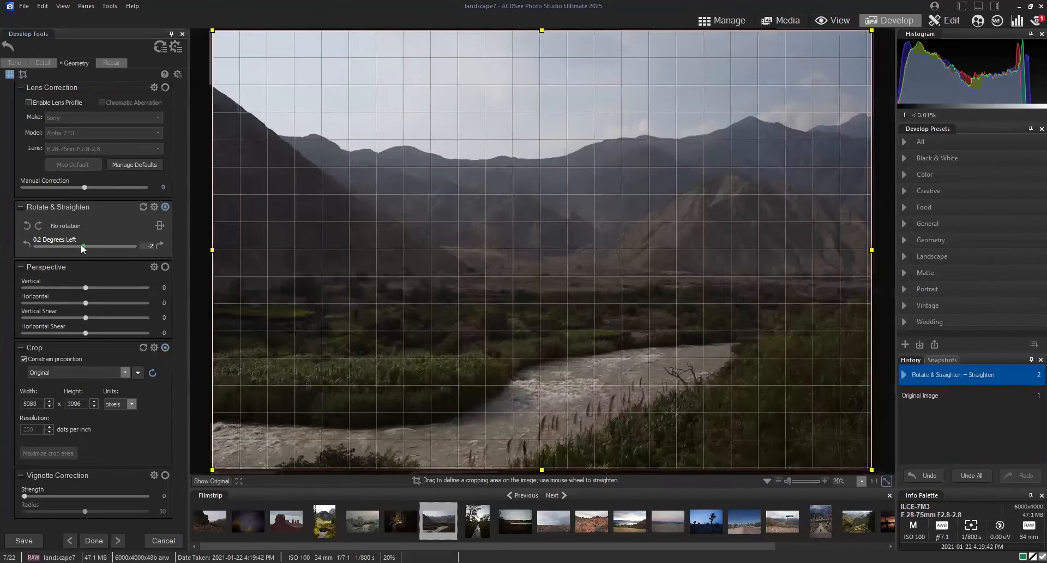
click(78, 244)
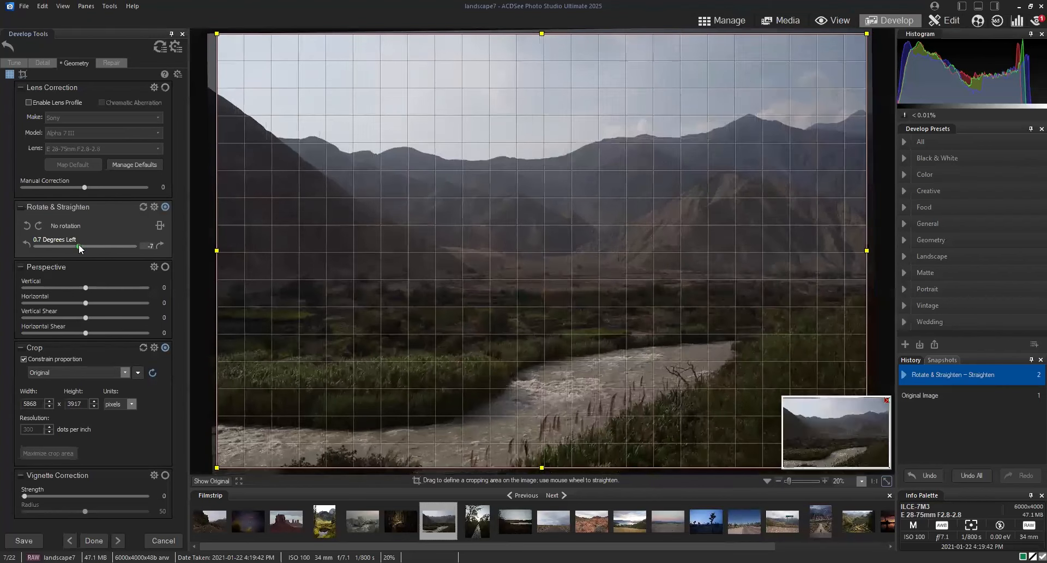
drag(77, 245, 75, 245)
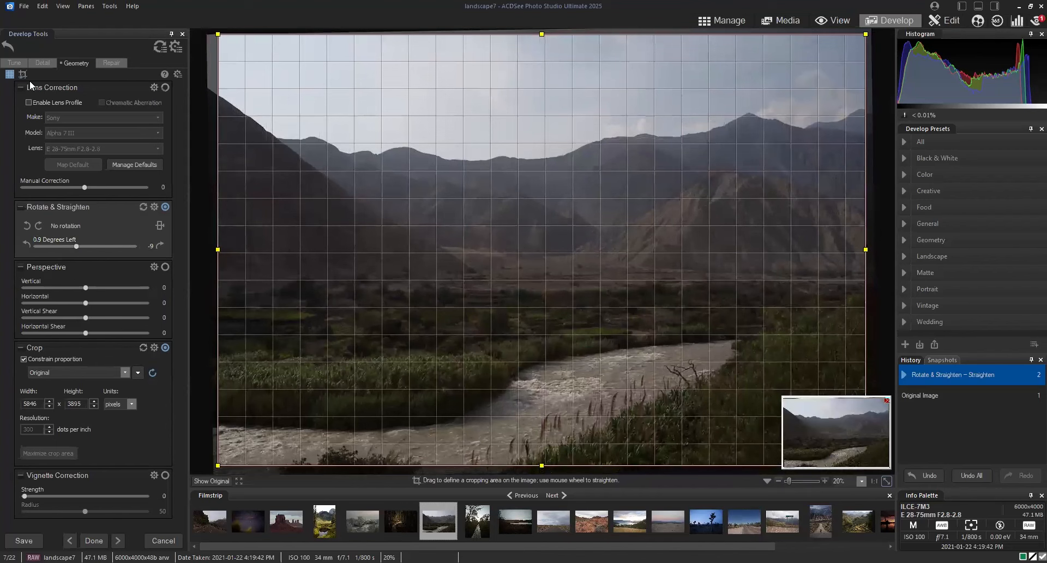
Add a color range mask to the river valley photo and widen its hue range from red toward orange.
click(14, 63)
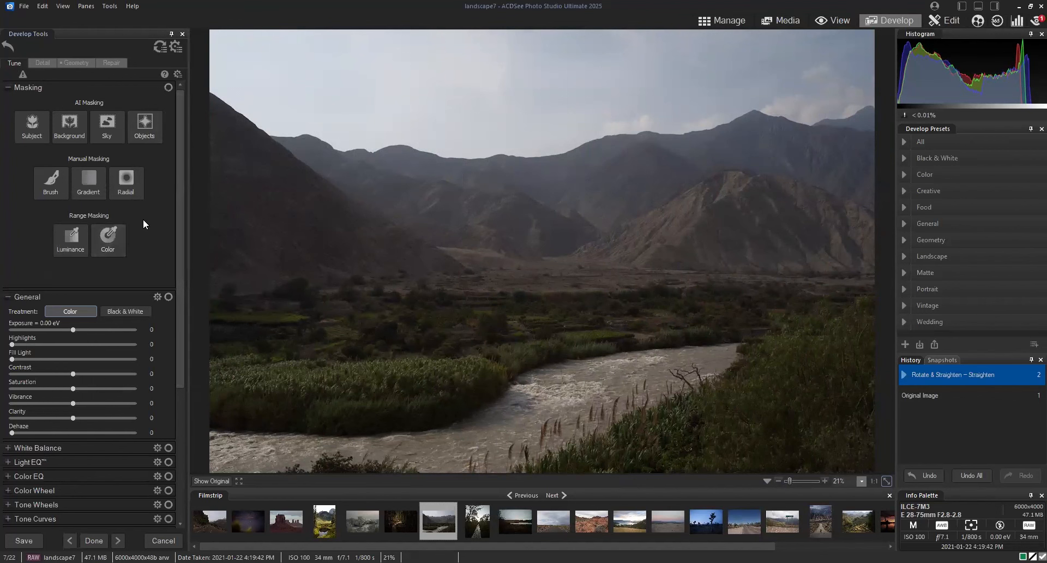
click(115, 242)
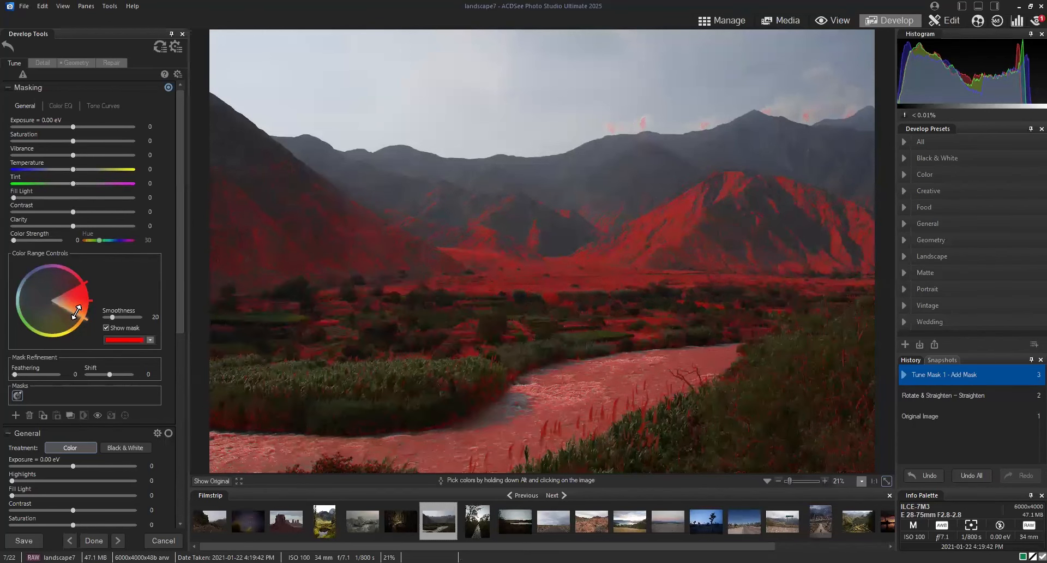
drag(85, 319, 80, 326)
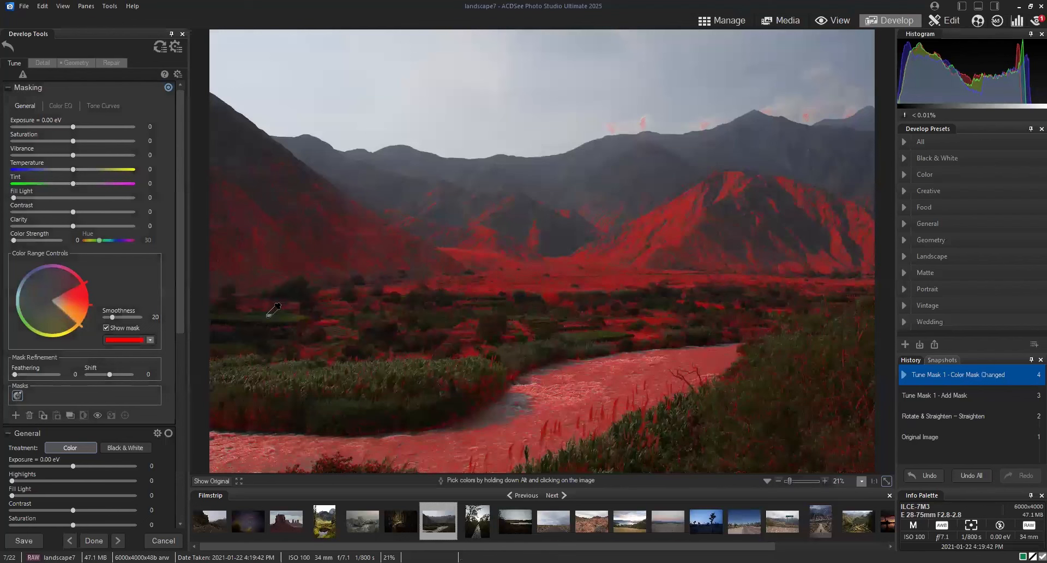
Try sampling the mask color from the vegetation, the mountains and the sky.
alt+click(522, 306)
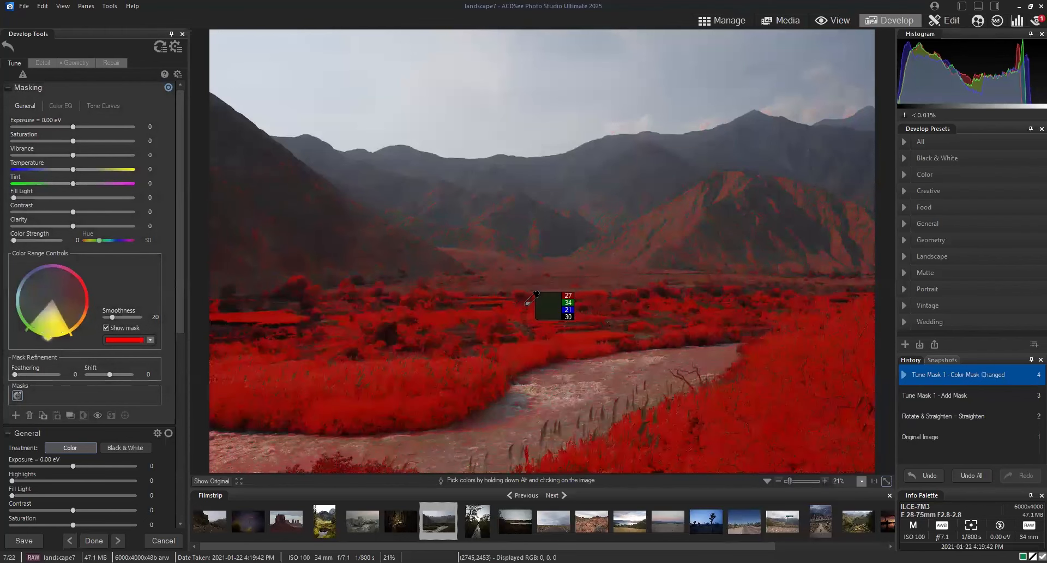
alt+click(655, 159)
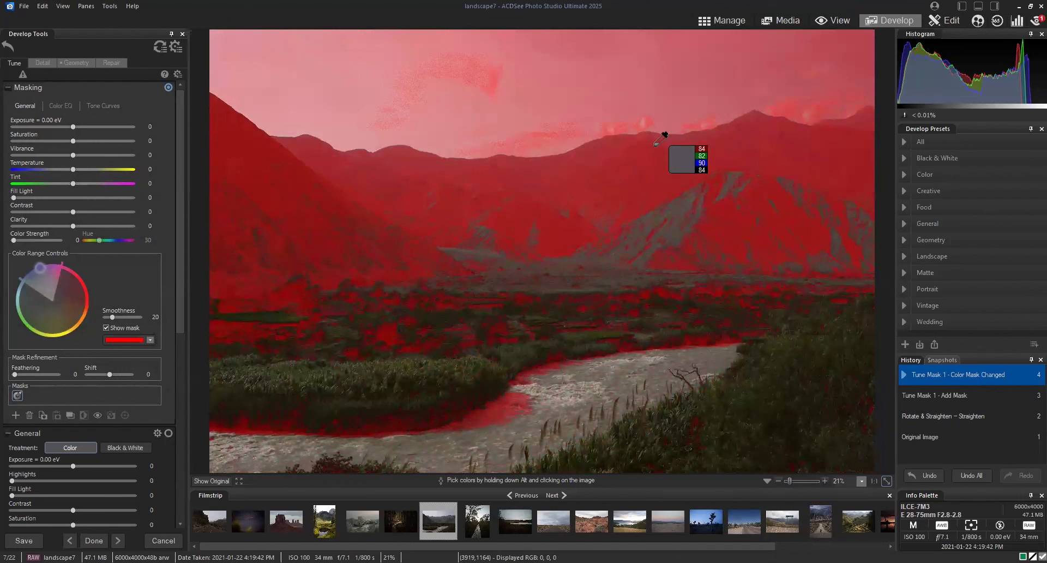
alt+click(643, 94)
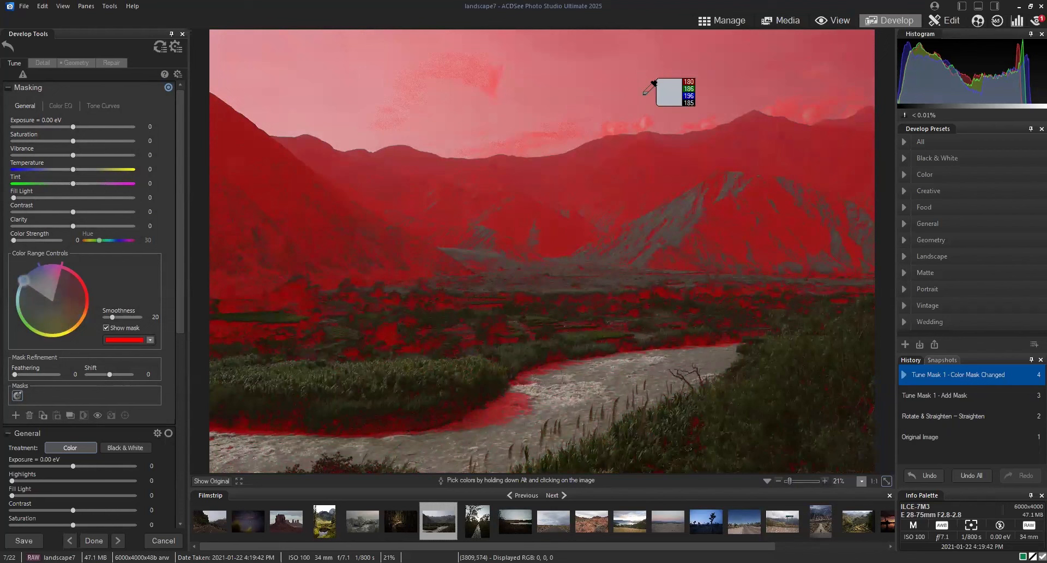
alt+click(717, 233)
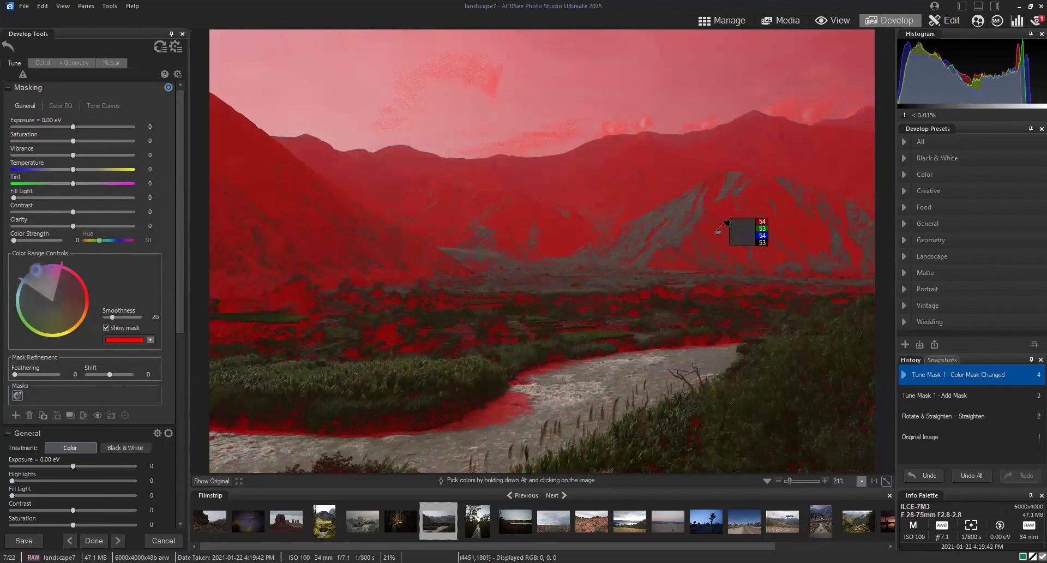
alt+click(659, 300)
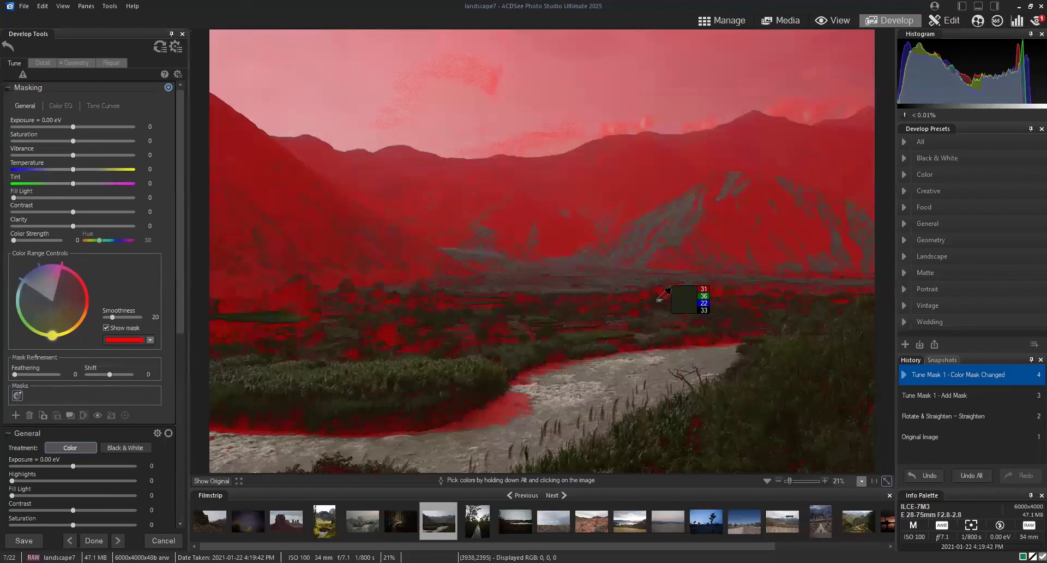
Sample the vegetation color for the mask, raise its lower saturation limit to exclude the river and mountains, and hide the mask overlay.
alt+click(449, 313)
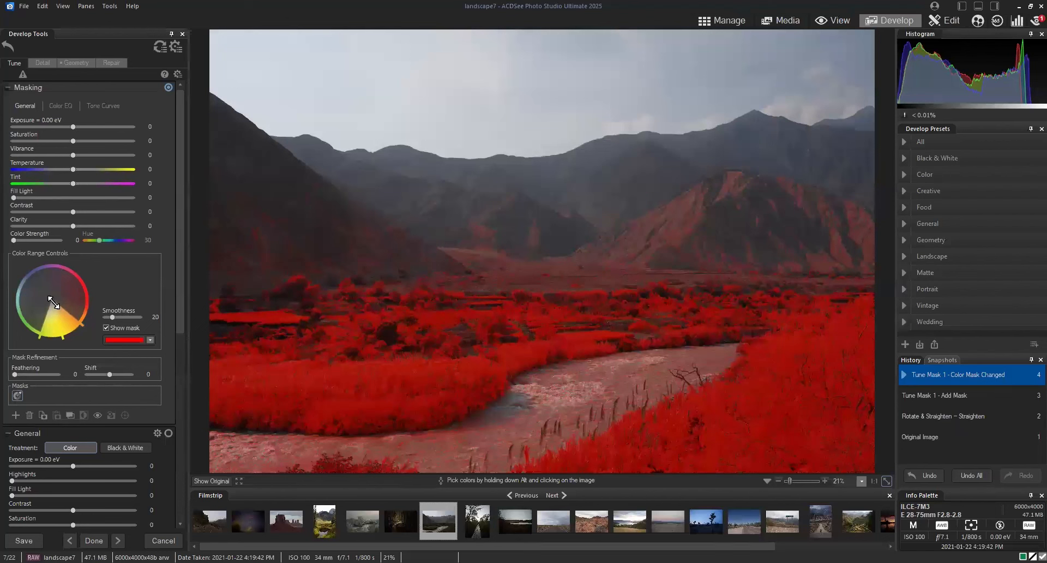
drag(53, 302, 54, 310)
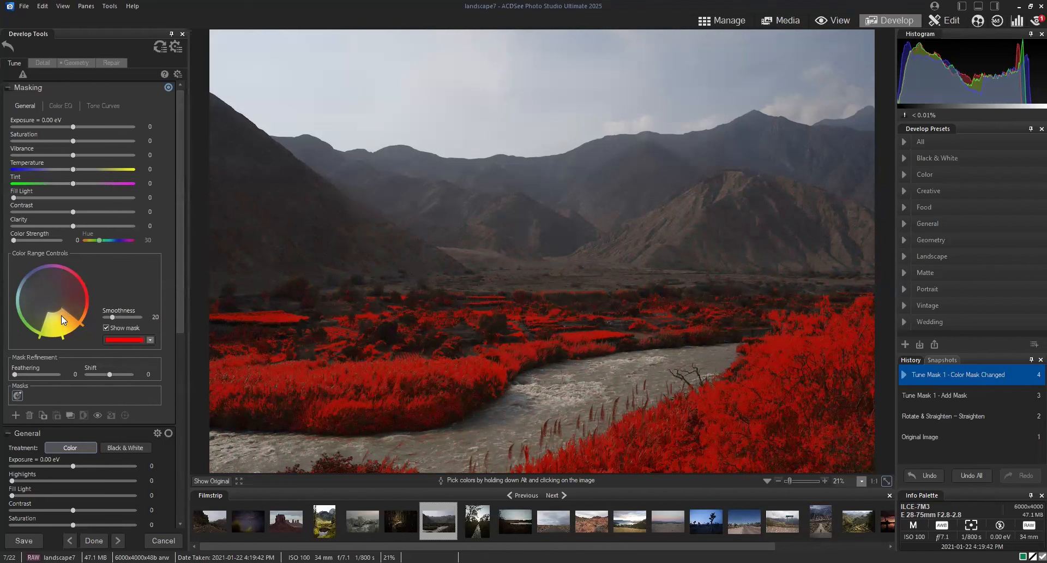
drag(56, 311, 56, 310)
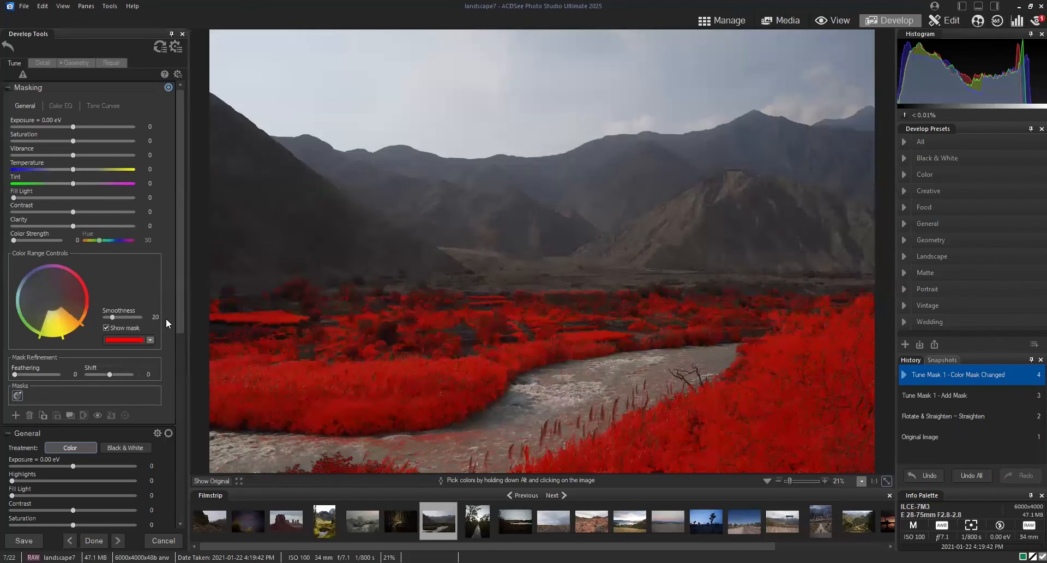
click(106, 327)
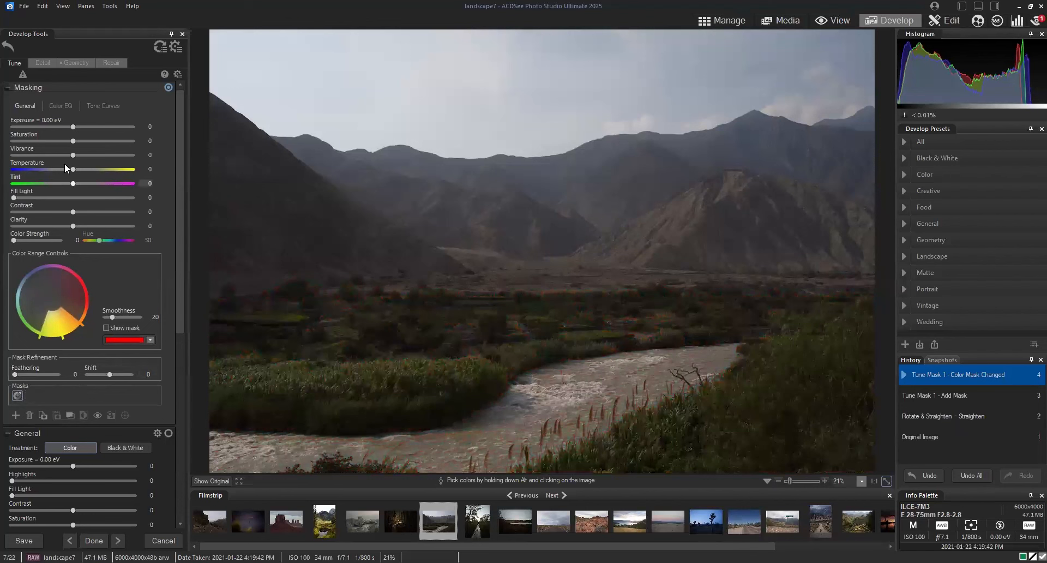
Set the vegetation mask's saturation to 26 and exposure to 71, and compare the photo with the original.
drag(74, 142, 89, 144)
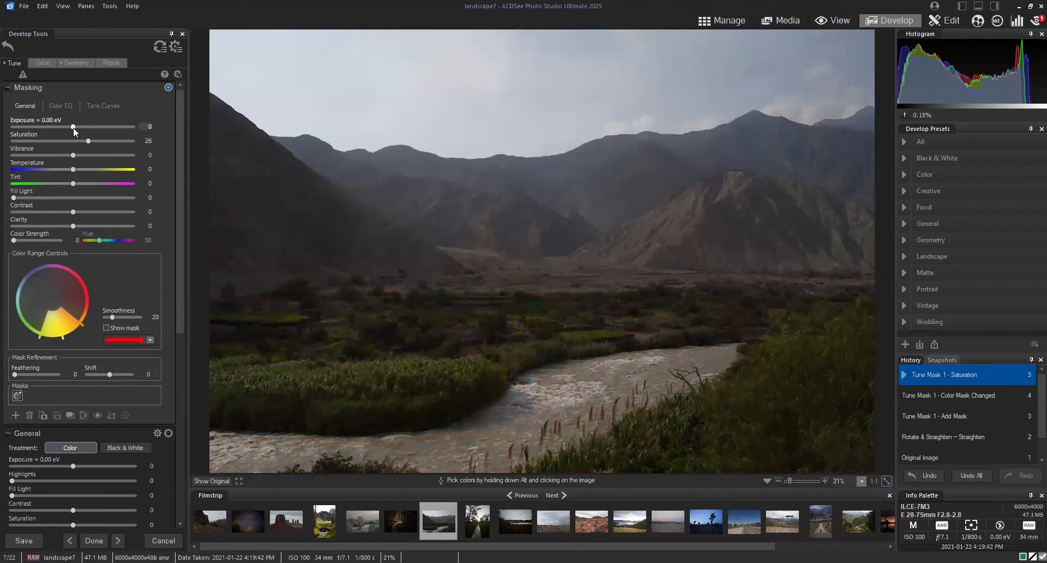
drag(73, 127, 83, 126)
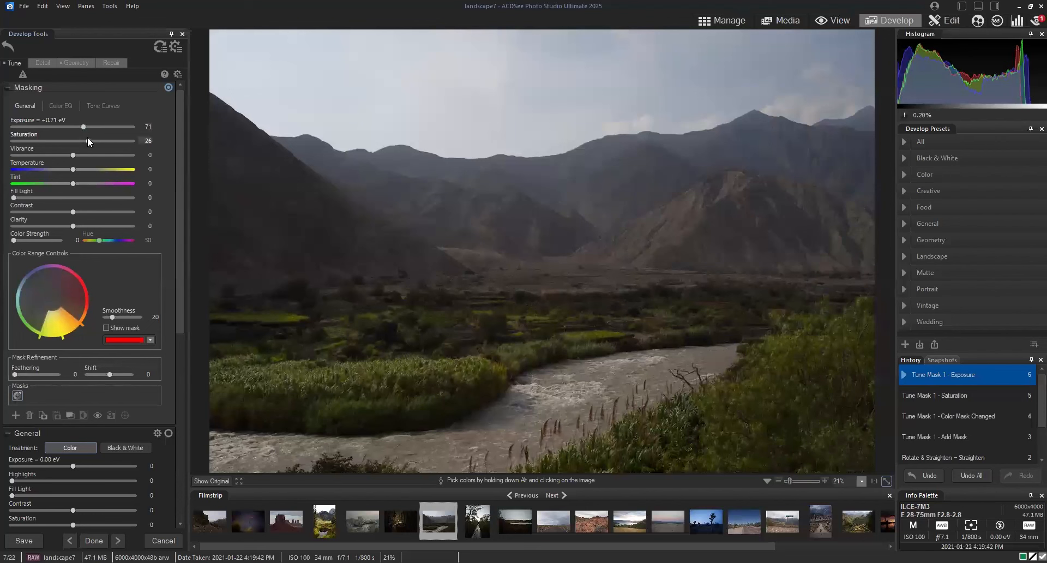
click(208, 479)
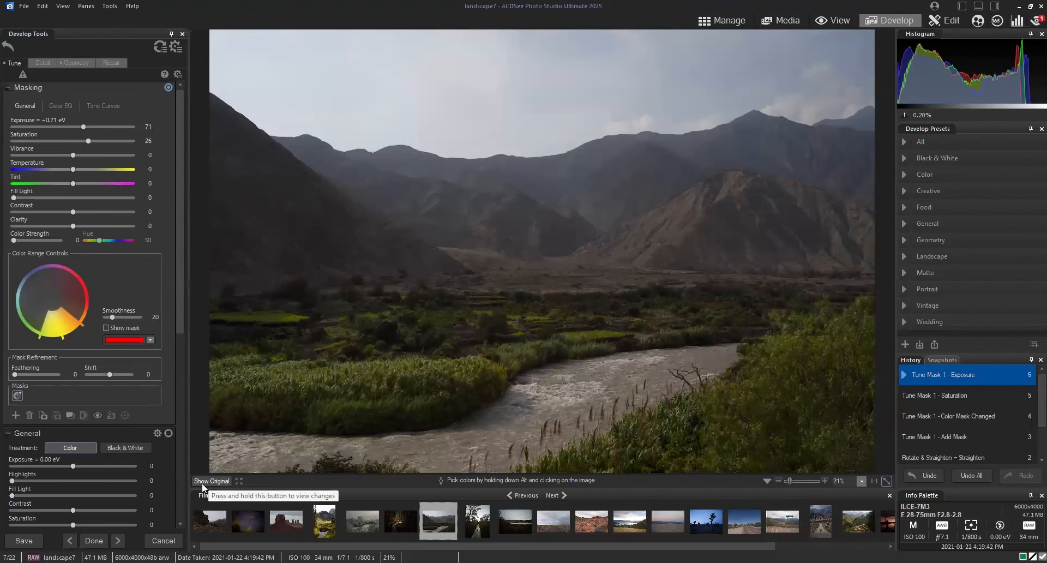
click(201, 483)
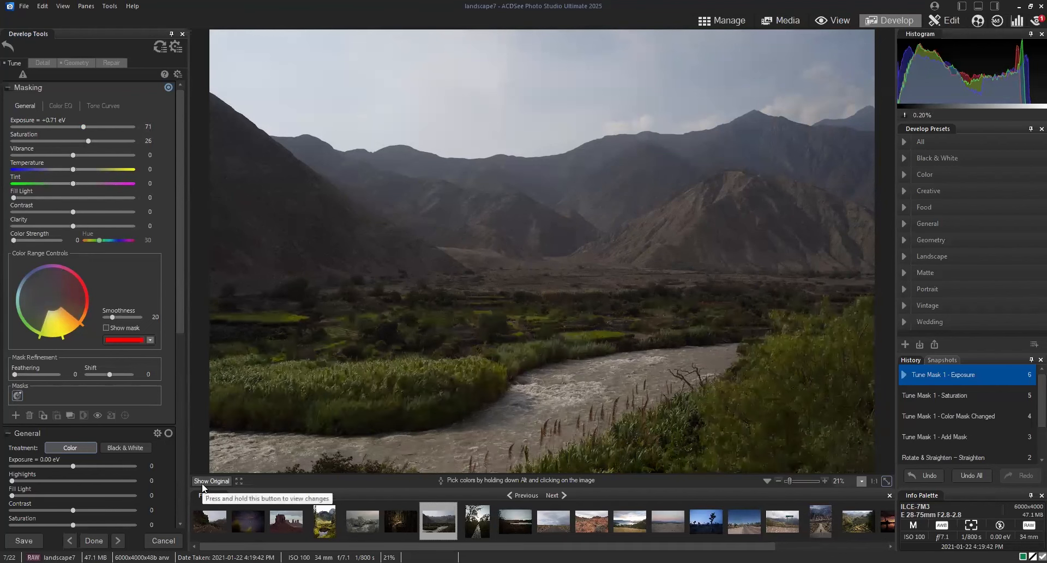
click(201, 483)
click(202, 483)
Set the vegetation mask's contrast to 11 and compare the result with the original photo.
drag(74, 212, 77, 212)
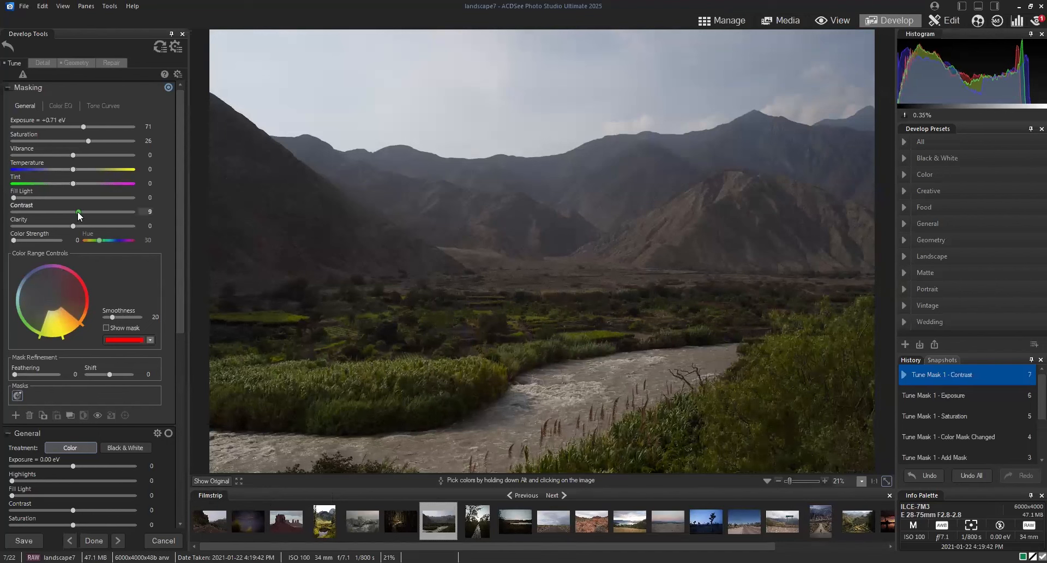
drag(78, 212, 79, 212)
click(210, 482)
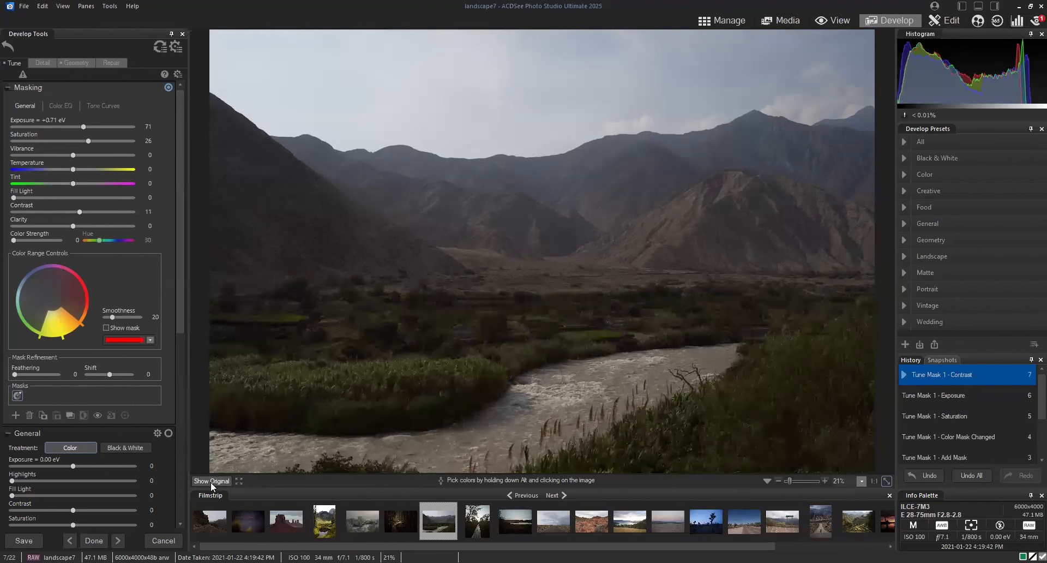
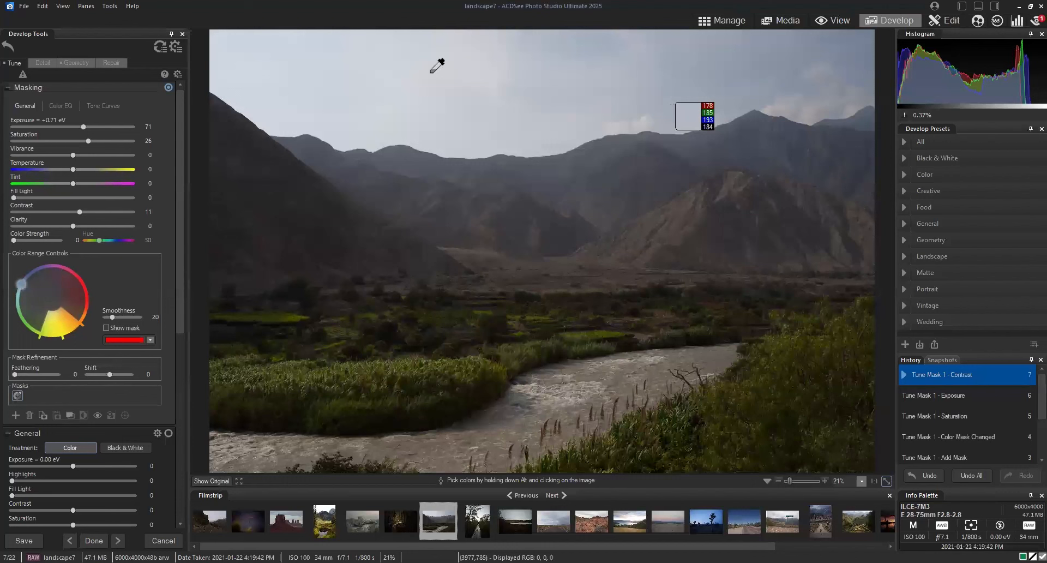
Add an AI sky mask with contrast 42, saturation 84 and exposure -46, and hide its overlay.
click(16, 415)
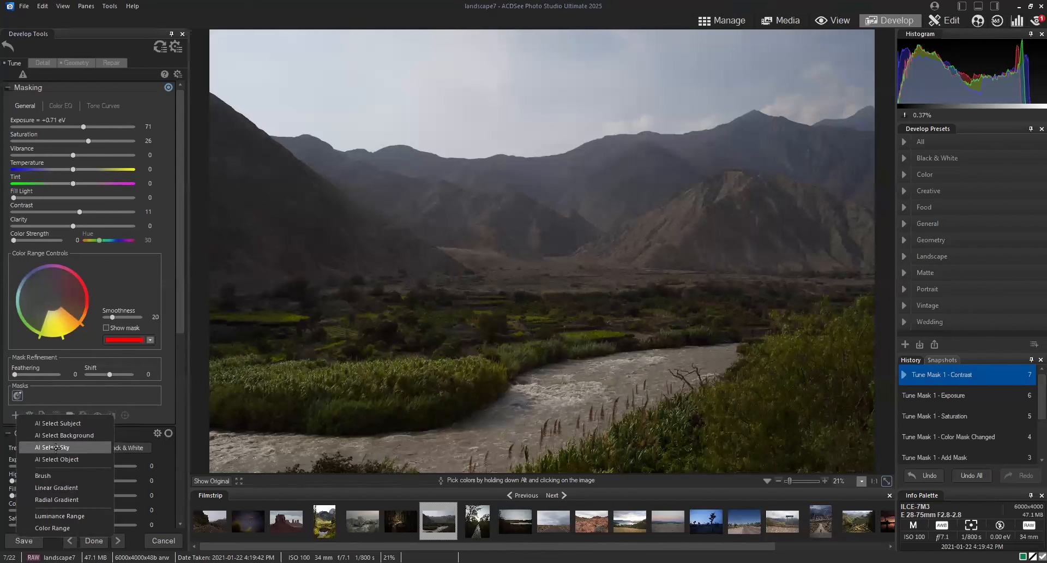
click(56, 447)
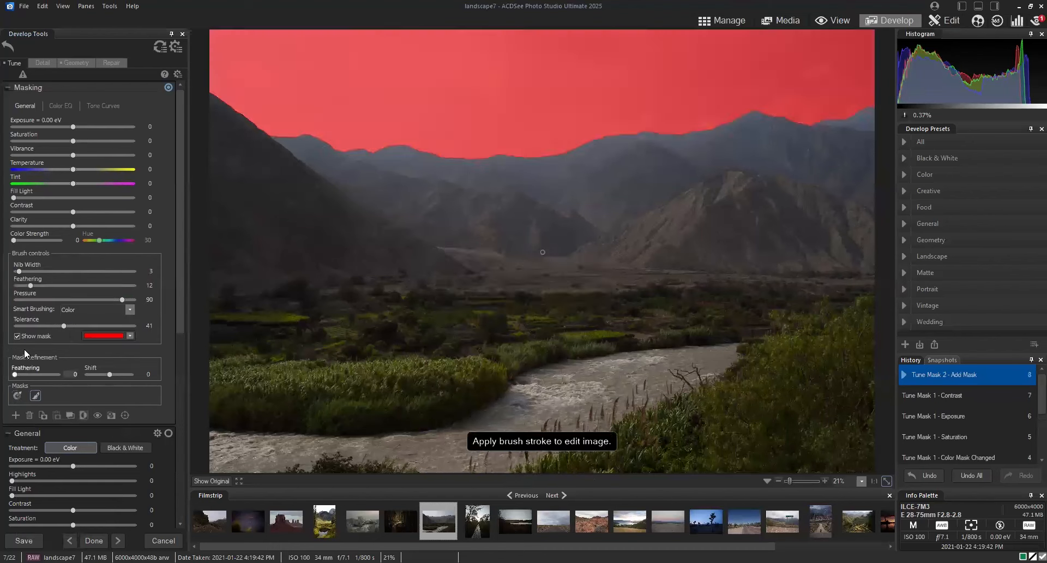
click(36, 395)
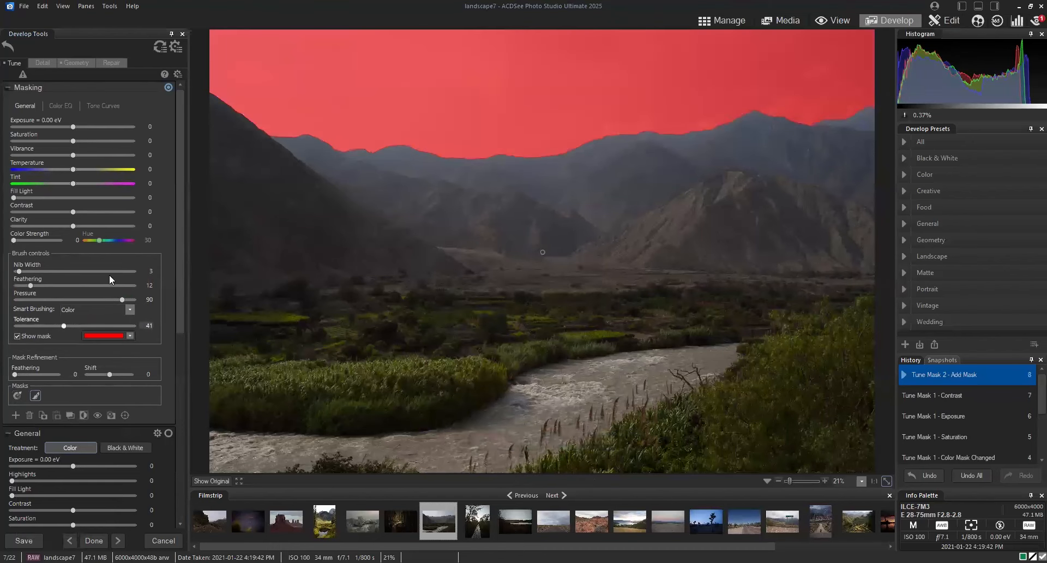
click(33, 345)
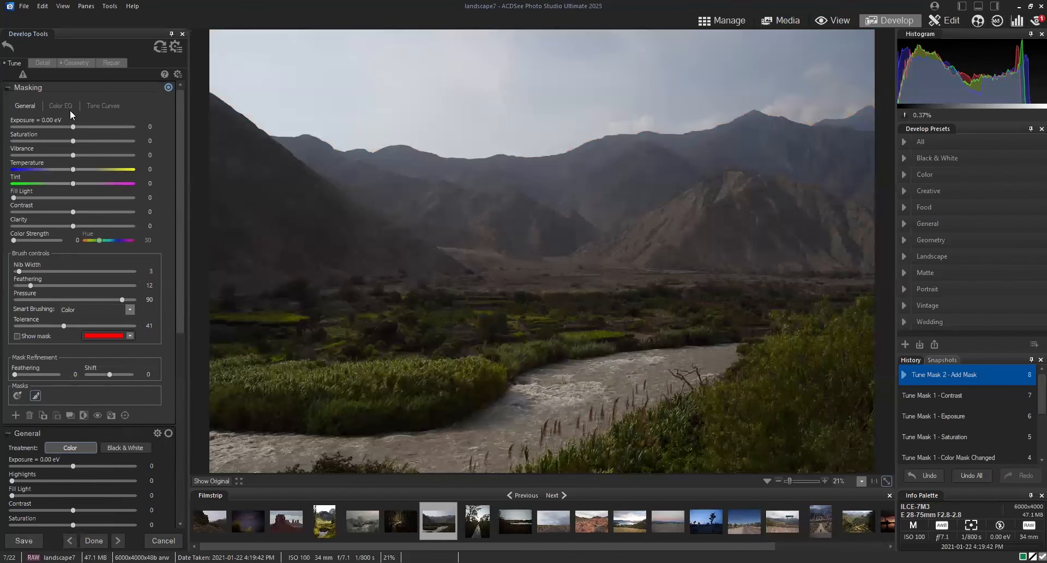
drag(74, 212, 99, 215)
mouse_move(73, 141)
mouse_down()
mouse_move(120, 145)
mouse_move(56, 123)
mouse_move(123, 143)
mouse_up()
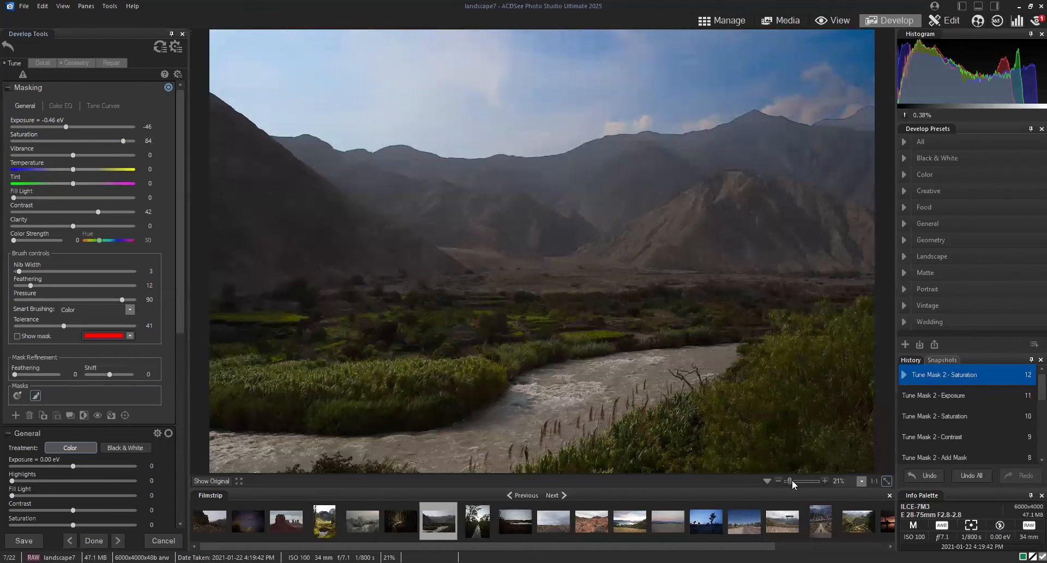
Try mask shift values of -37, -15 and -8 on the sky mask, checking its edge along the mountain ridge.
scroll(832, 434, up, 3)
drag(832, 434, 860, 413)
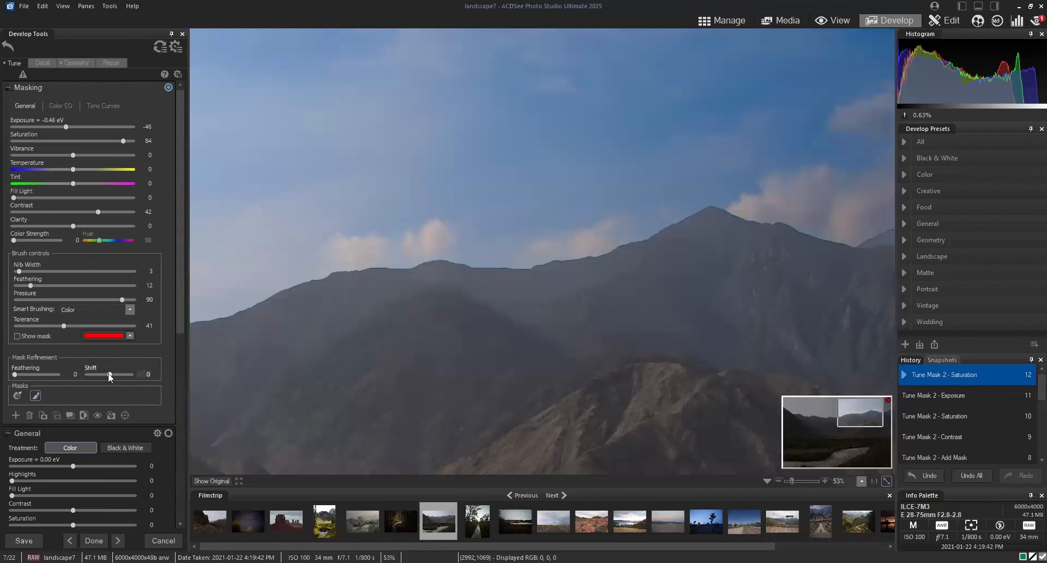
drag(110, 375, 101, 378)
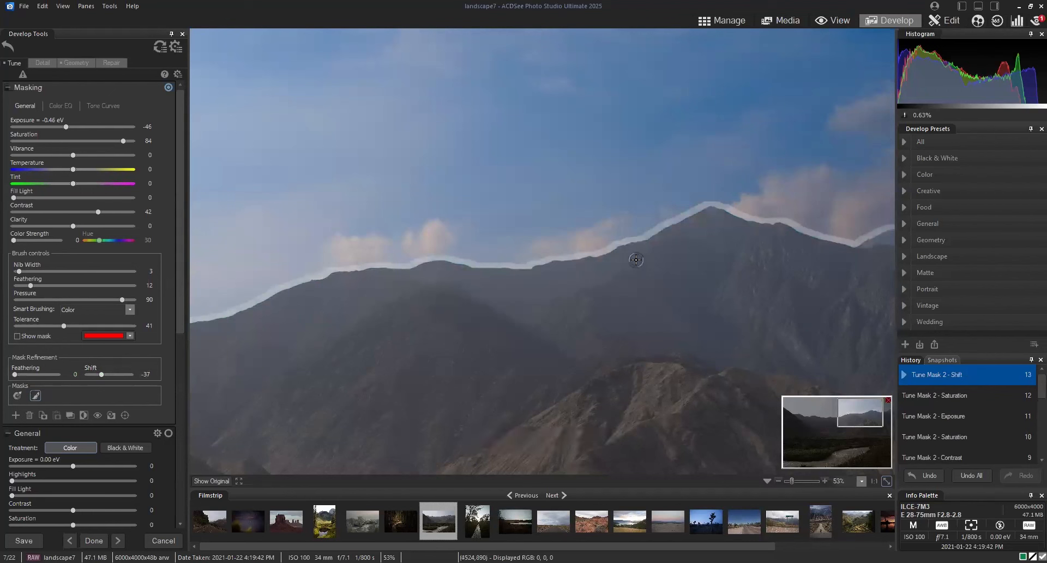
click(143, 374)
key(BackSpace)
text(-15)
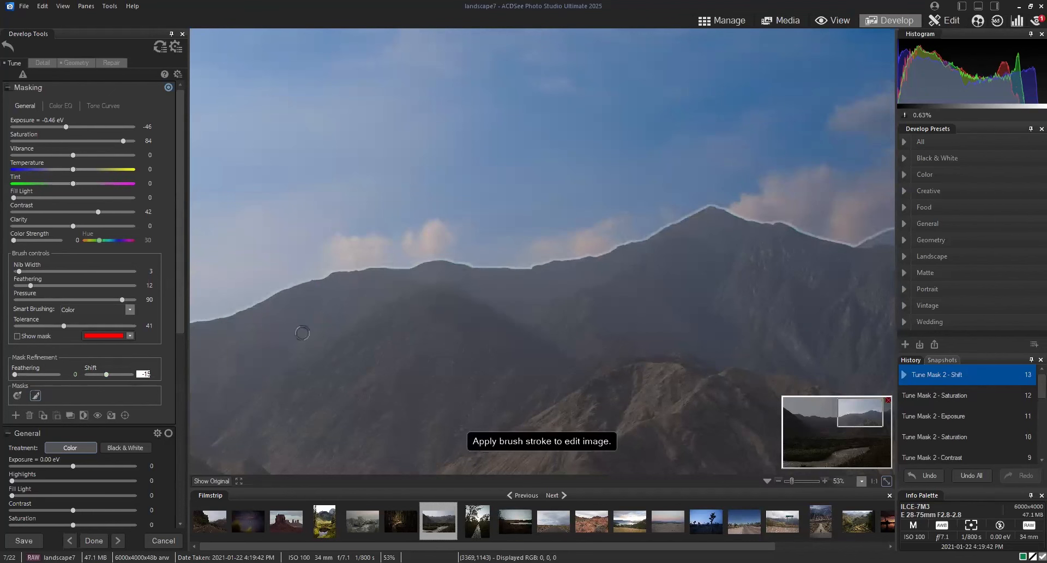
key(BackSpace)
key(BackSpace)
text(8)
Refine the sky mask's edge with a shift of -4 and a feathering of 5.
double_click(156, 373)
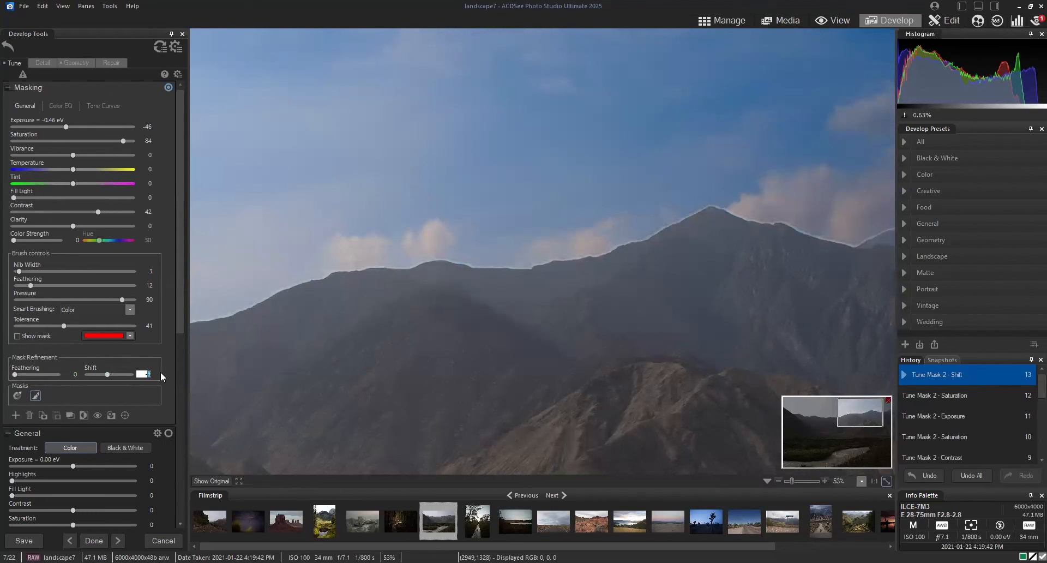
text(3)
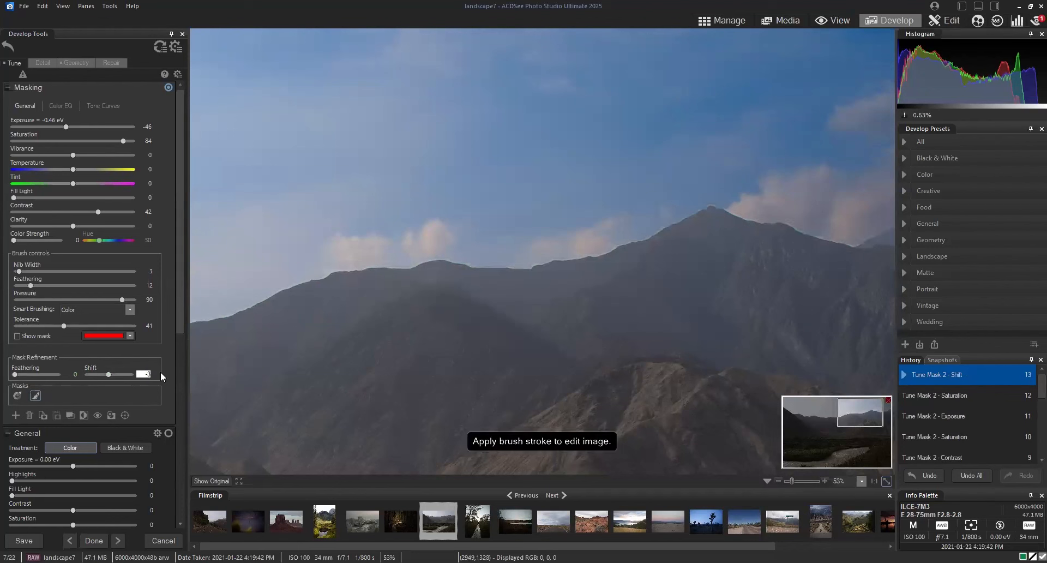
double_click(147, 374)
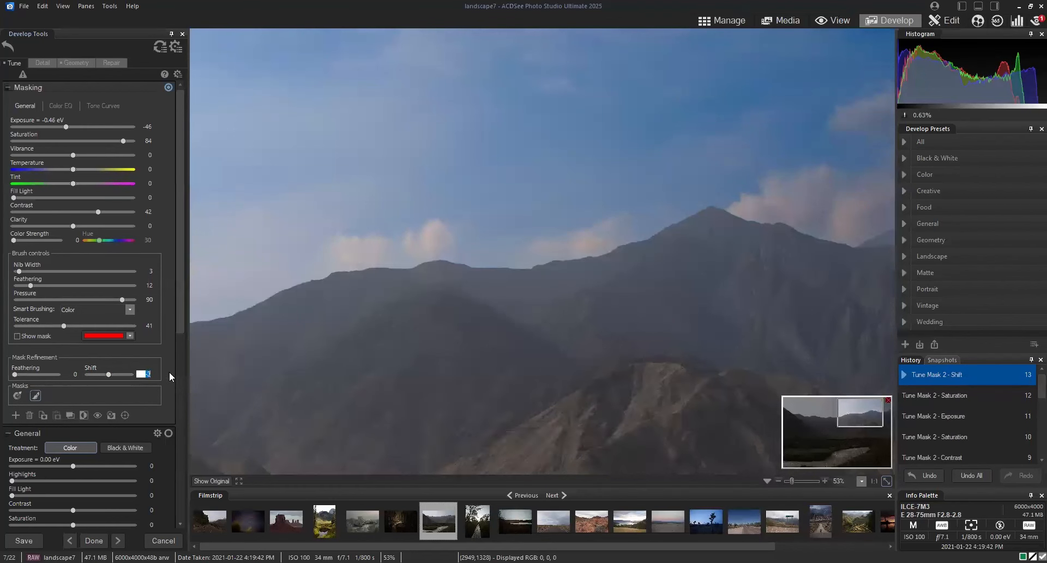
text(0)
text(3)
click(24, 374)
text(4)
scroll(645, 437, down, 5)
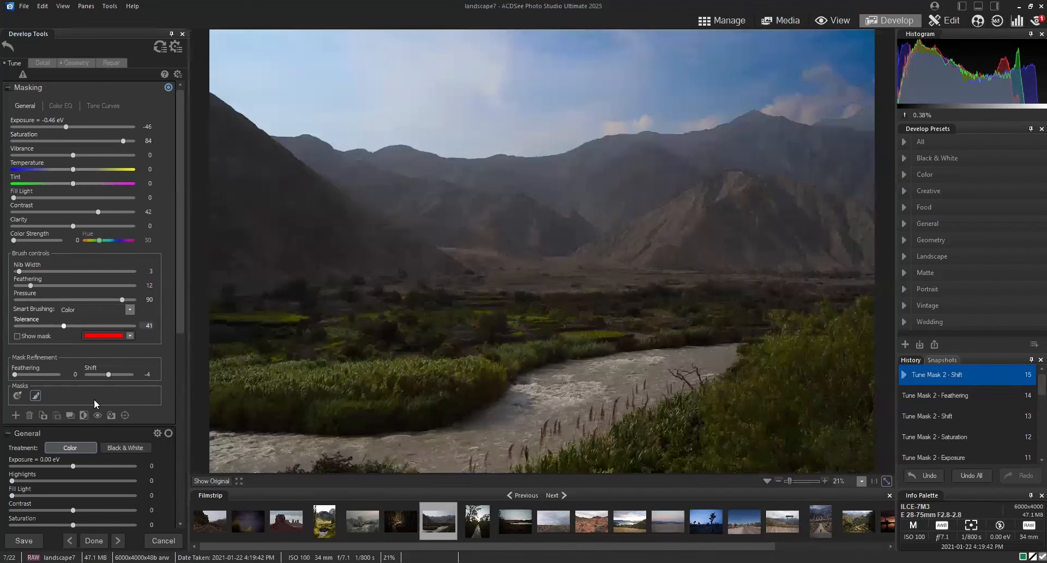
drag(23, 375, 17, 375)
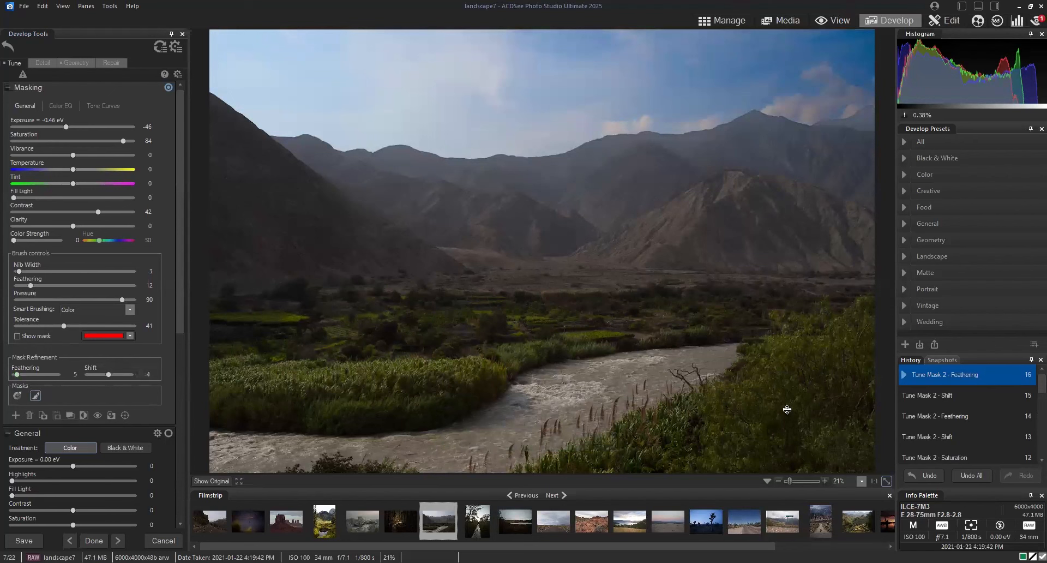
Set the sky mask's clarity to 15 and saturation to 76, comparing the photo with the original.
click(211, 481)
click(212, 481)
drag(73, 226, 90, 228)
drag(94, 227, 88, 221)
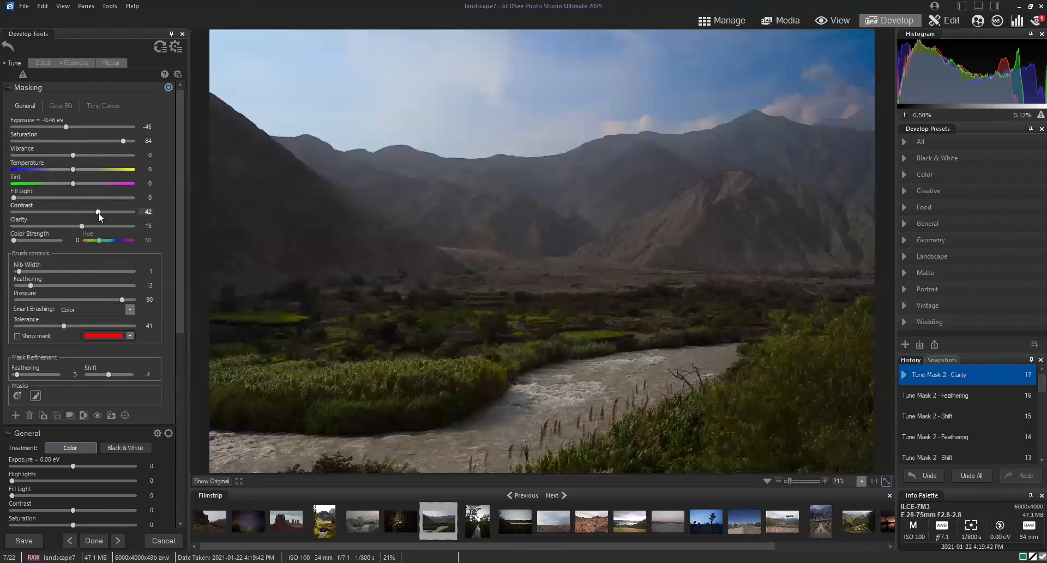
mouse_move(129, 141)
mouse_down()
mouse_move(139, 139)
mouse_move(119, 140)
mouse_up()
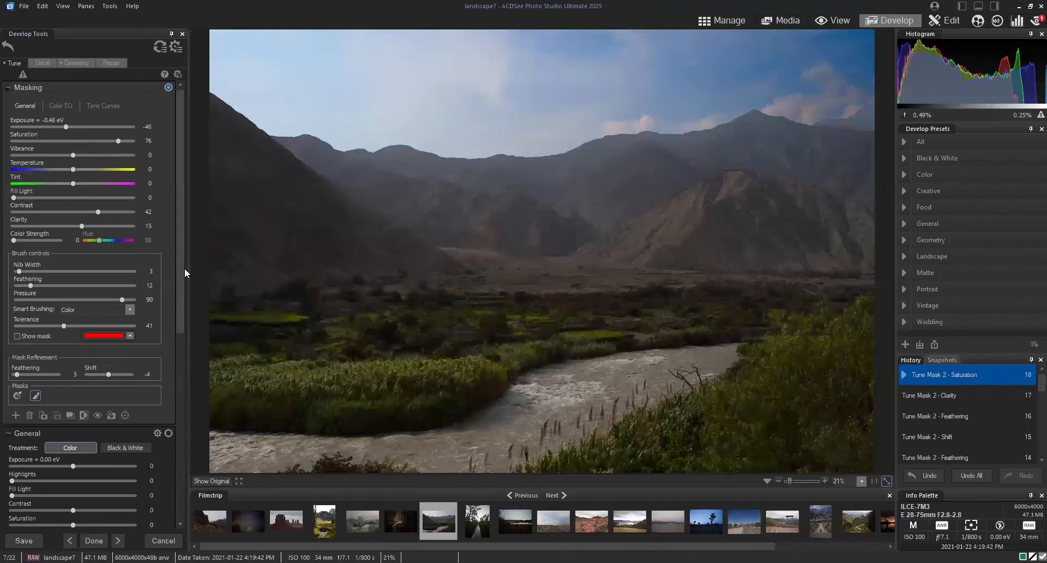
drag(221, 482, 221, 482)
click(220, 482)
click(444, 240)
Try a color range mask sampled from the mountains with adjusted saturation limits, and delete that mask.
click(16, 415)
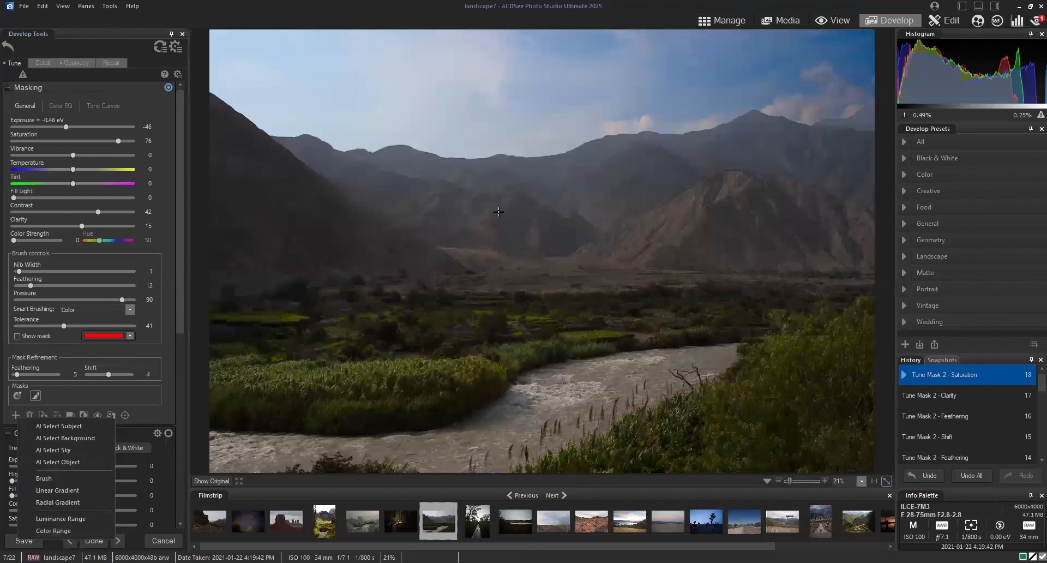
click(66, 530)
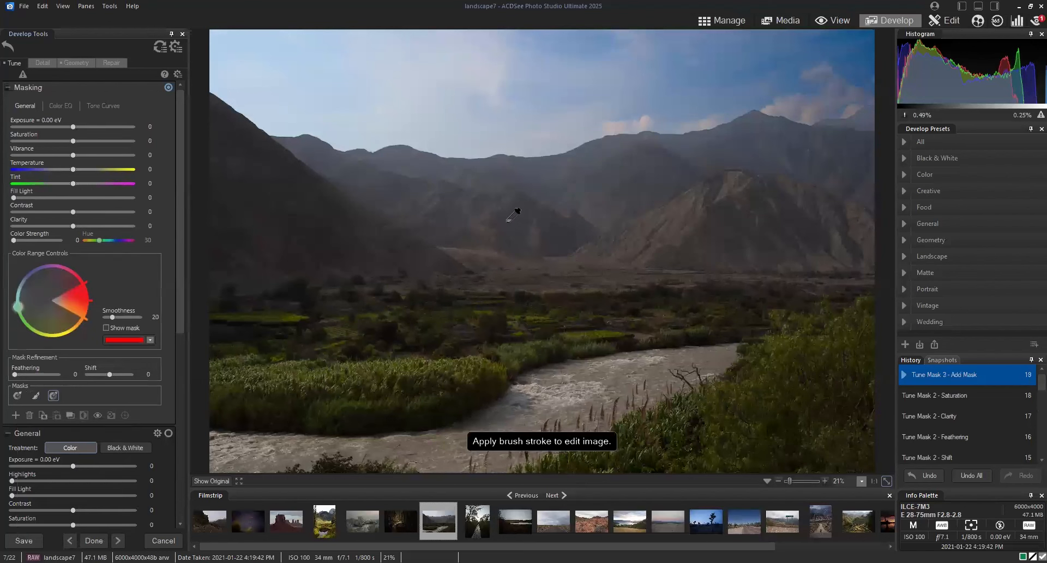
alt+click(508, 220)
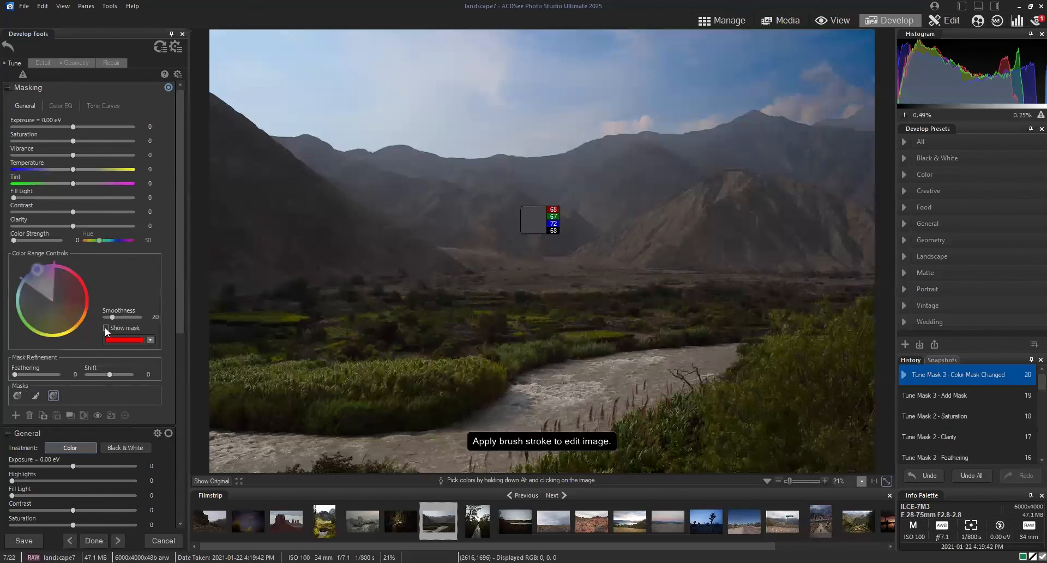
click(106, 328)
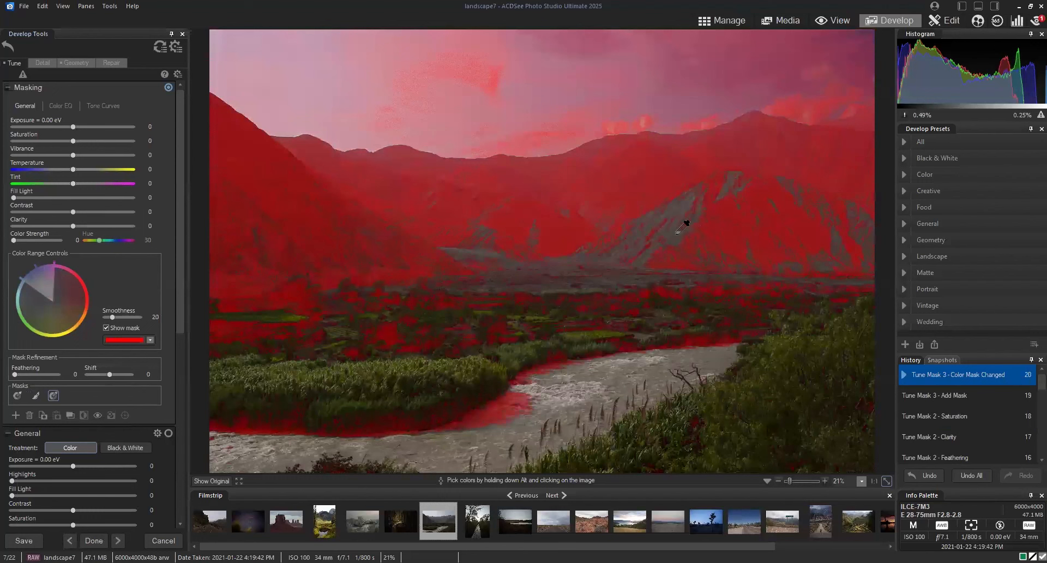
alt+click(544, 214)
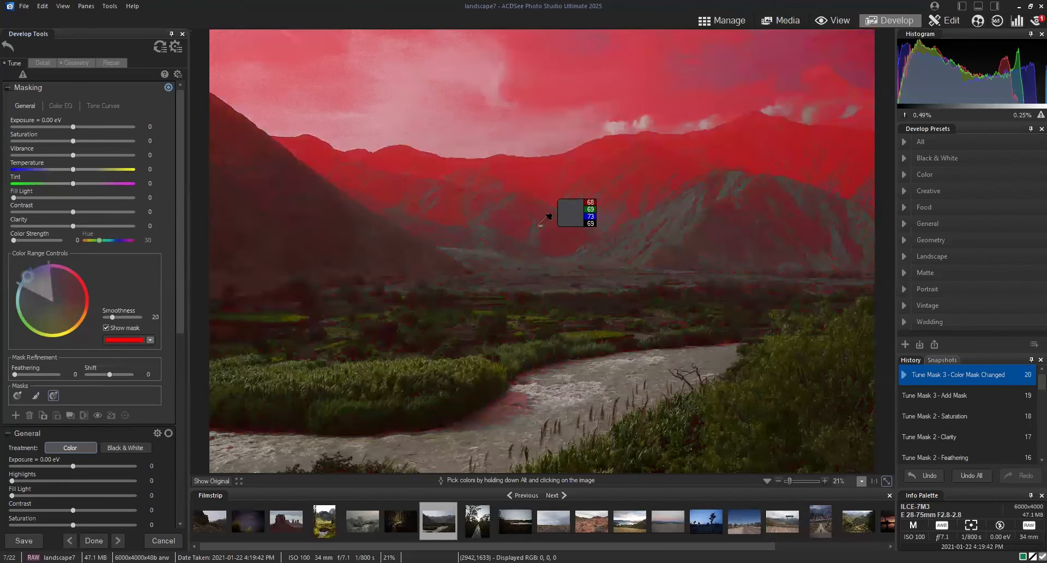
alt+click(537, 228)
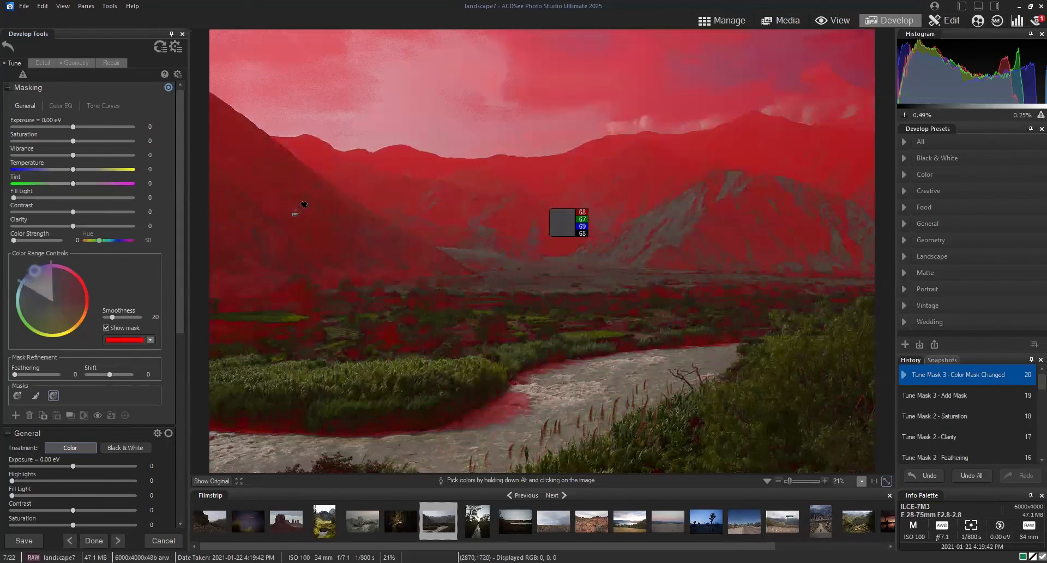
drag(49, 301, 48, 288)
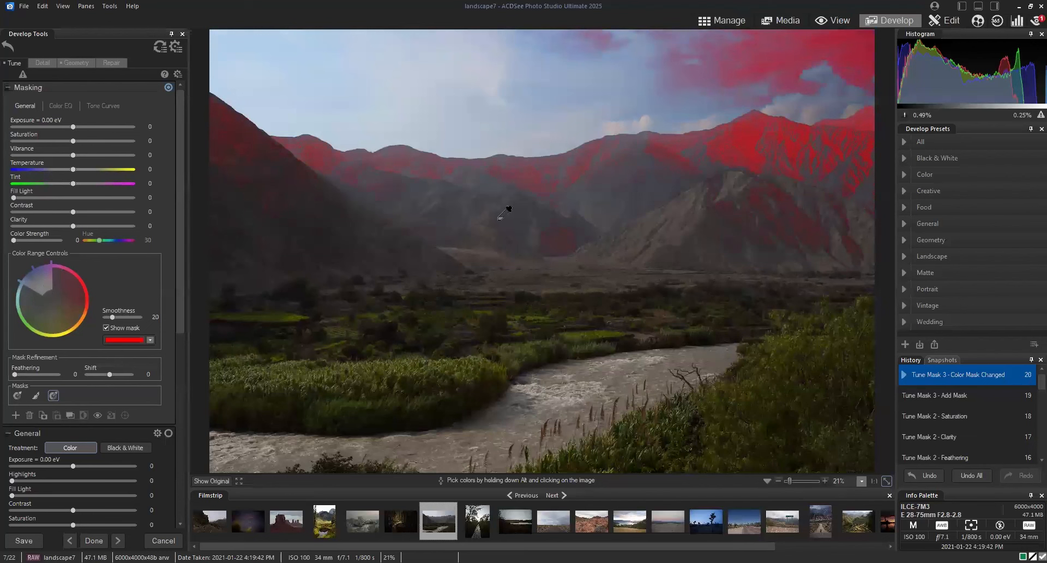
mouse_move(509, 208)
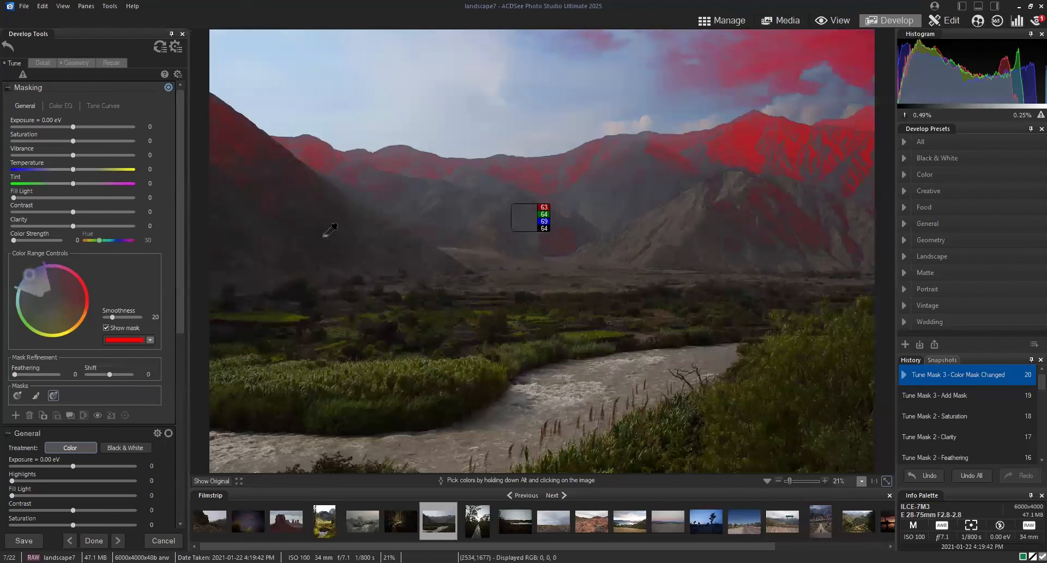
alt+click(326, 232)
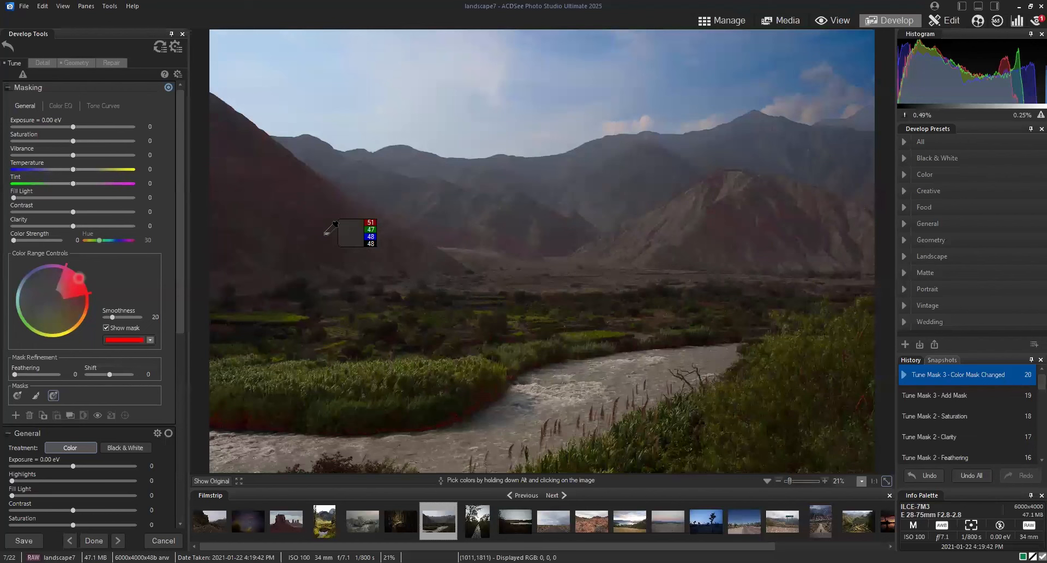
drag(79, 278, 57, 295)
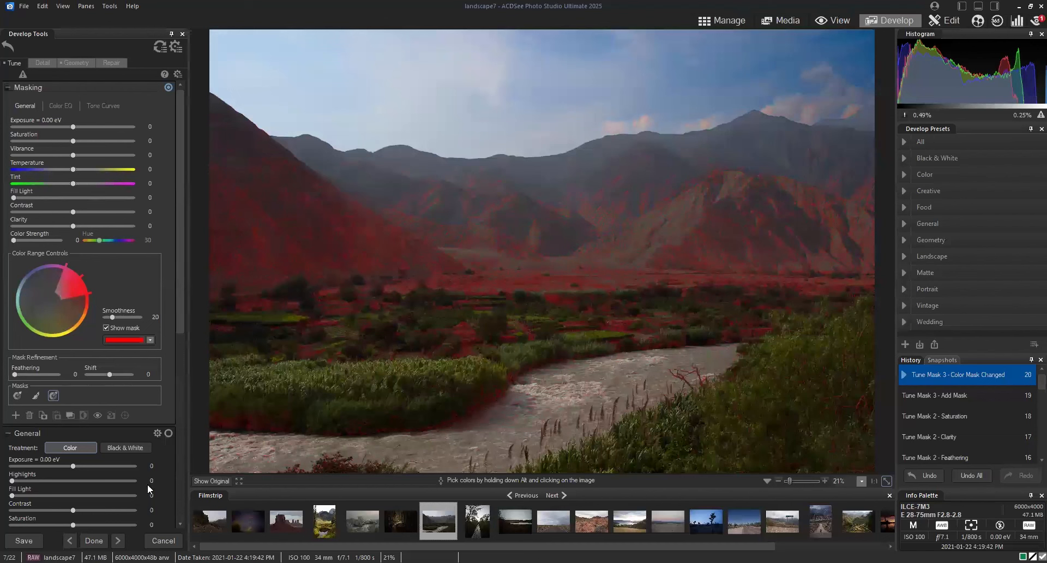
click(28, 415)
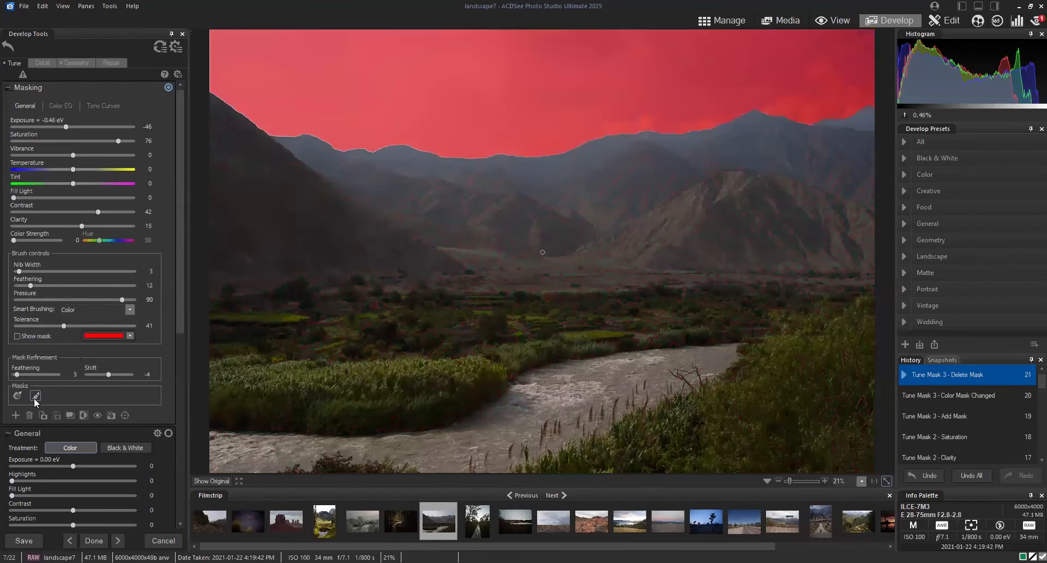
Add a luminance range mask with limits 24, 47, 84 and about 139, and convert it to a brush mask.
click(15, 415)
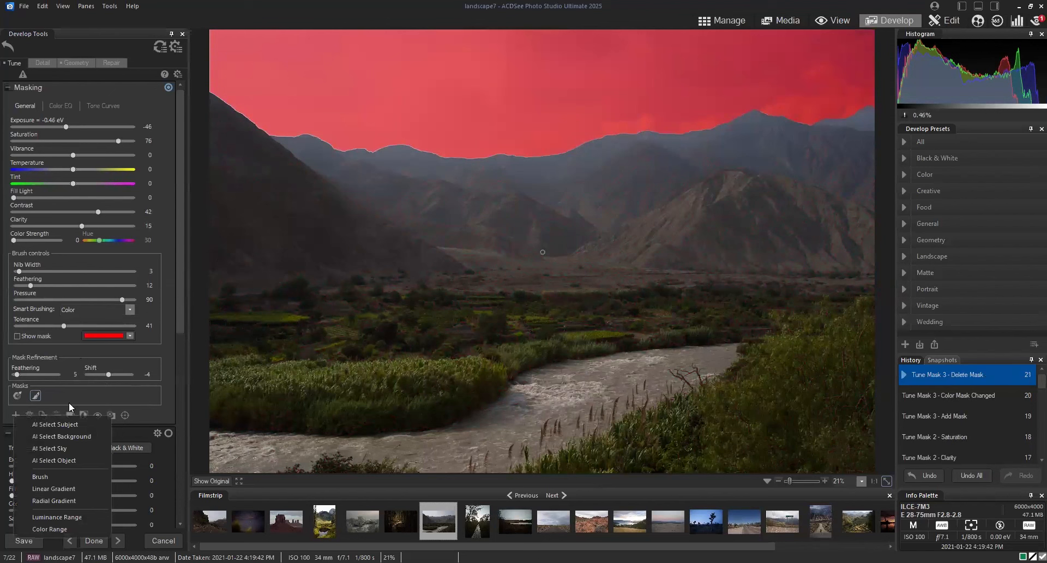
click(77, 397)
click(13, 416)
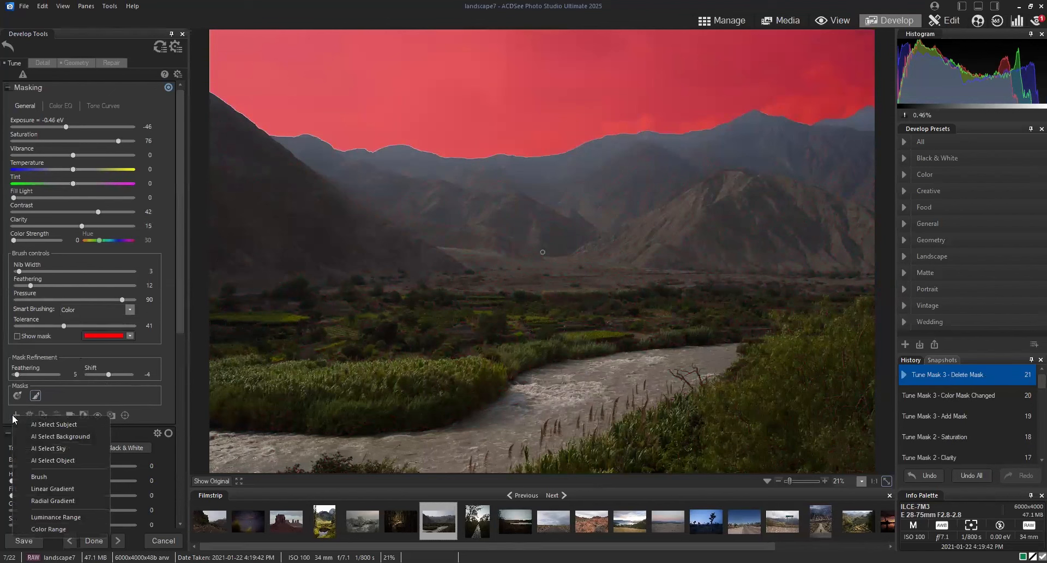
click(69, 517)
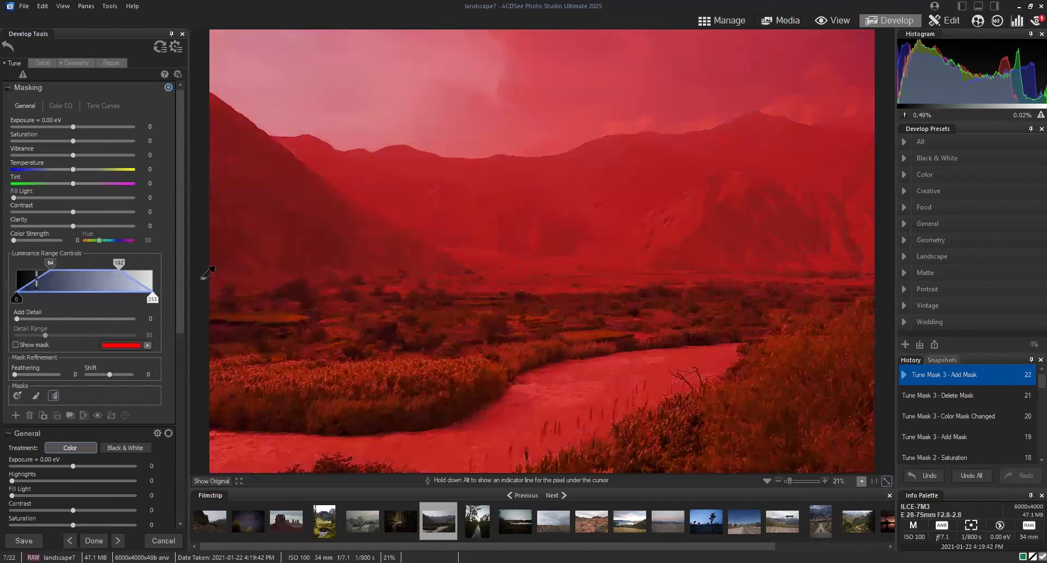
drag(119, 262, 42, 264)
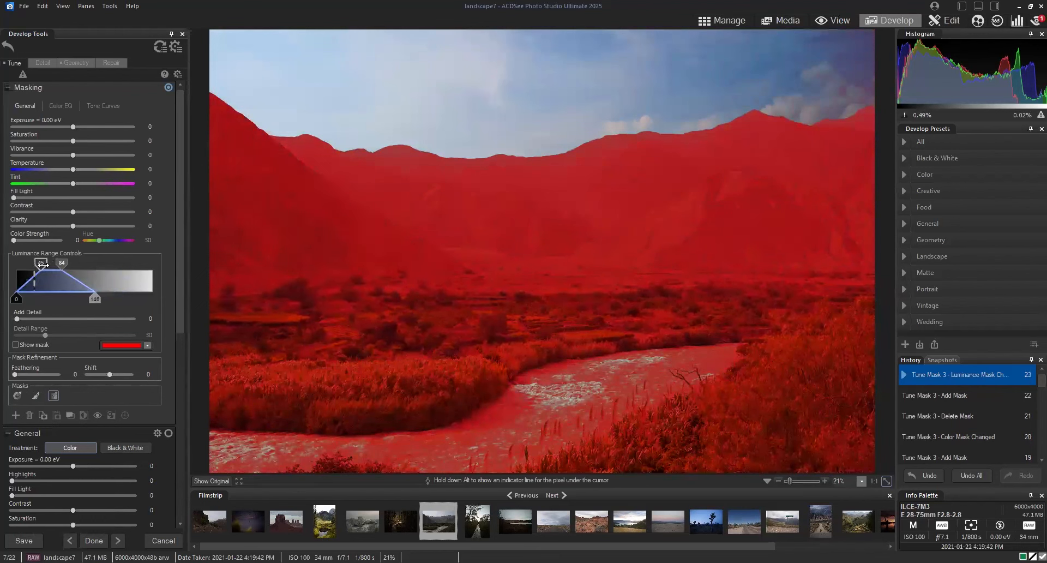
mouse_move(95, 299)
mouse_down()
mouse_move(72, 298)
mouse_move(85, 298)
mouse_up()
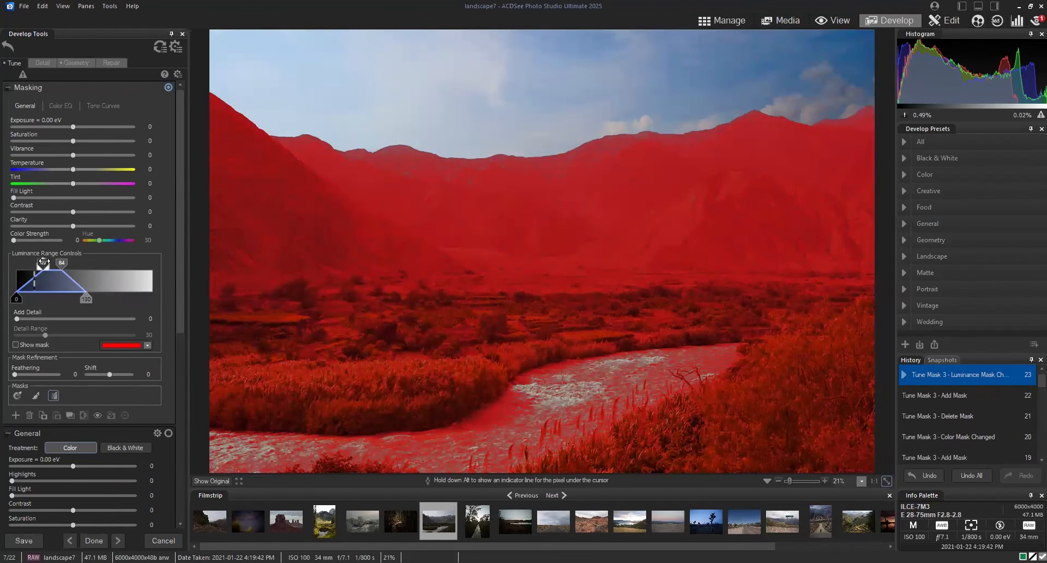
drag(42, 262, 42, 263)
drag(17, 299, 94, 298)
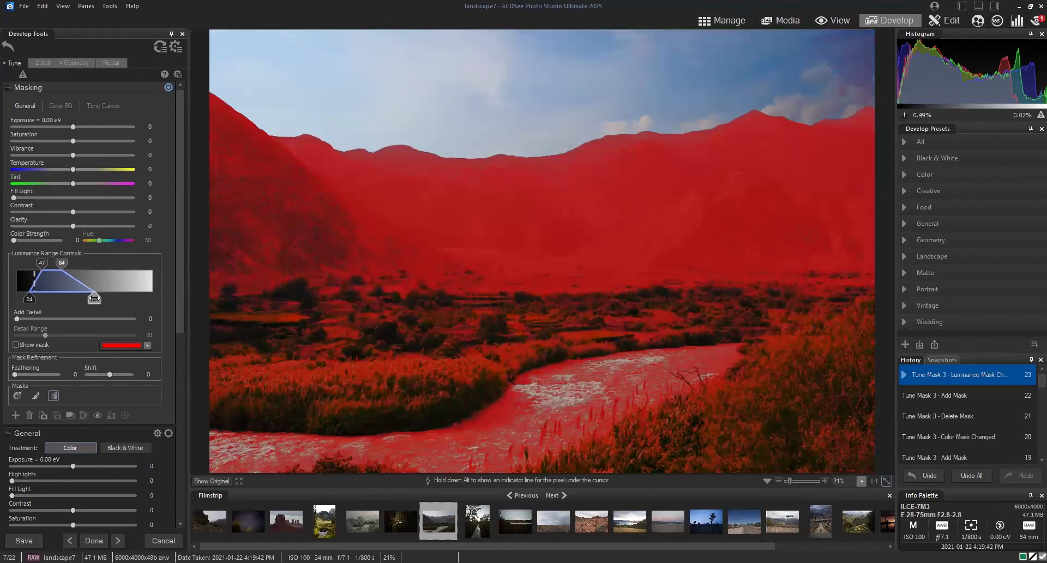
drag(94, 298, 91, 299)
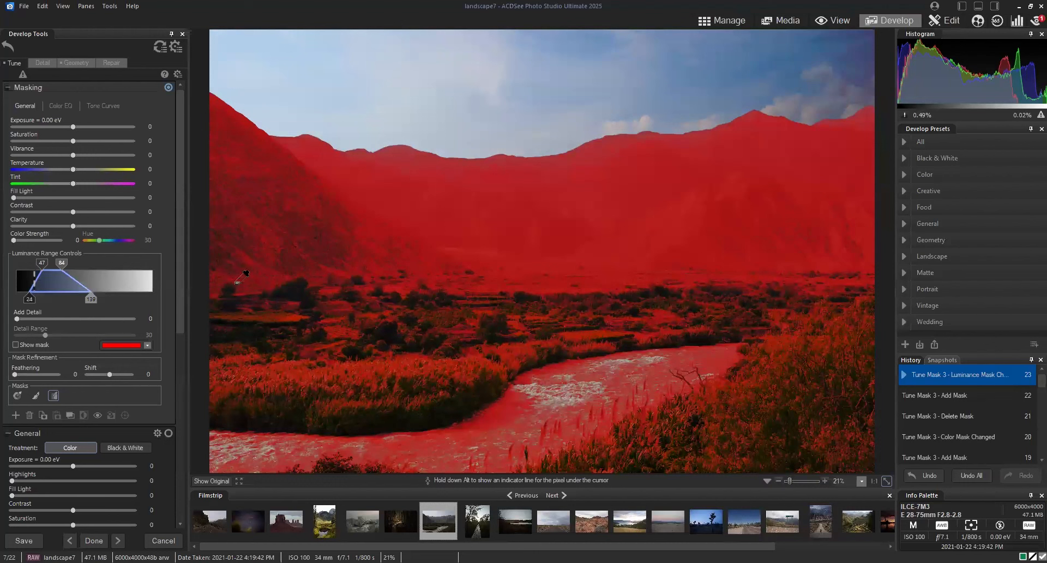
right_click(53, 396)
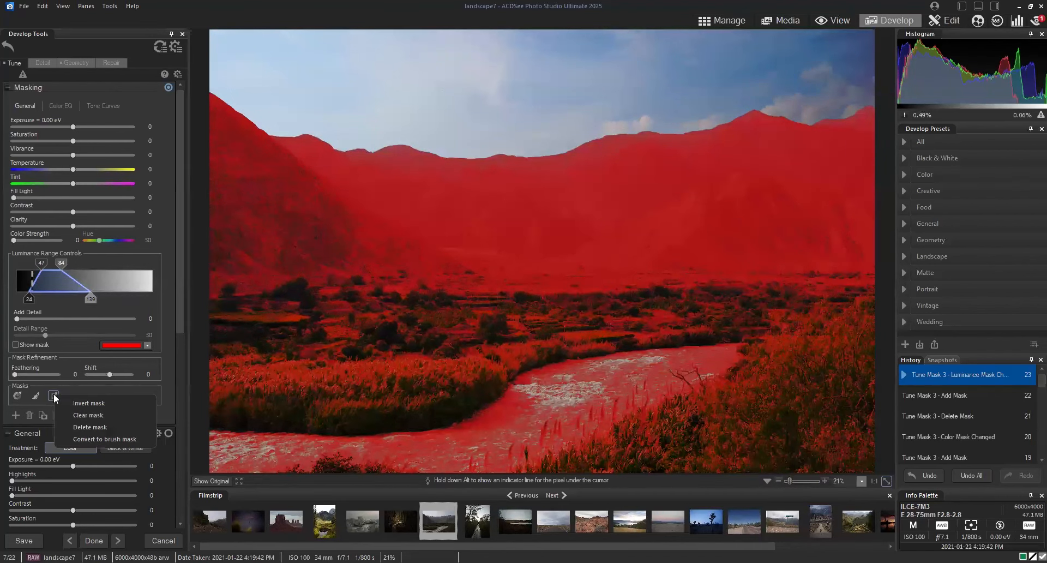
click(99, 439)
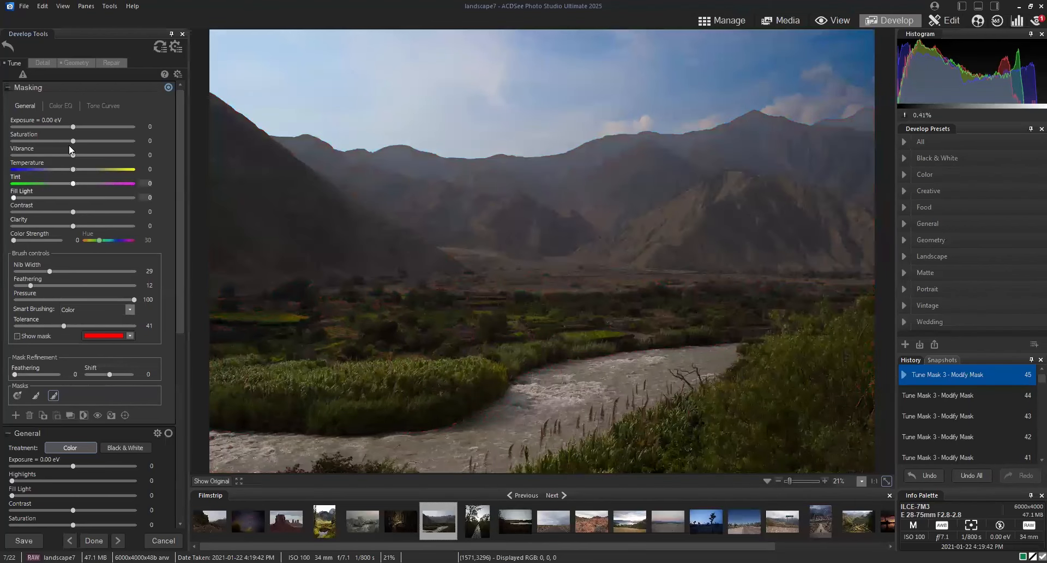
Set the mountain mask's exposure to -13, saturation to 14 and contrast to 14, and compare the photo with the original.
drag(74, 212, 84, 212)
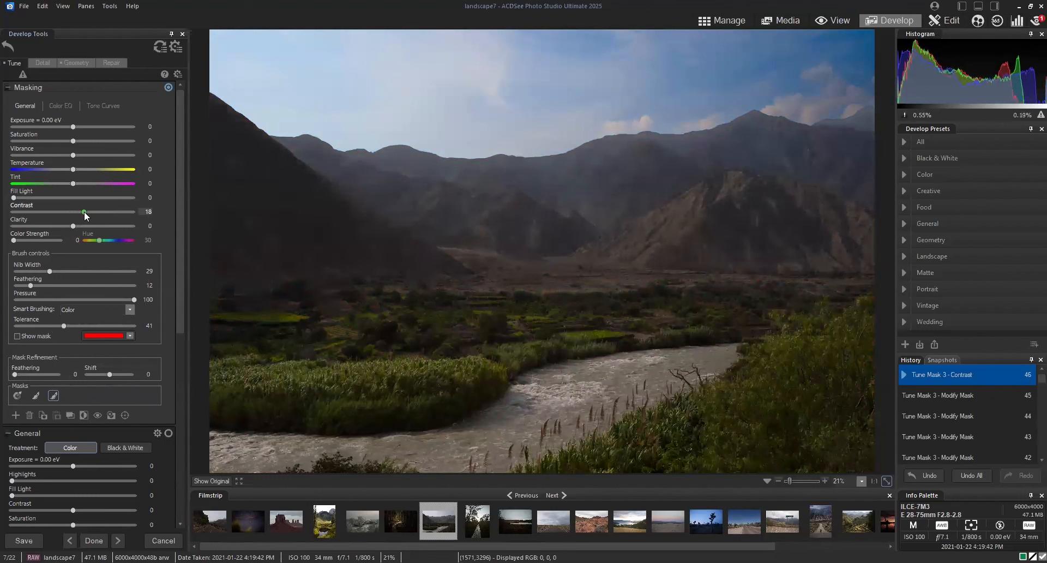
drag(73, 127, 81, 143)
drag(87, 210, 83, 219)
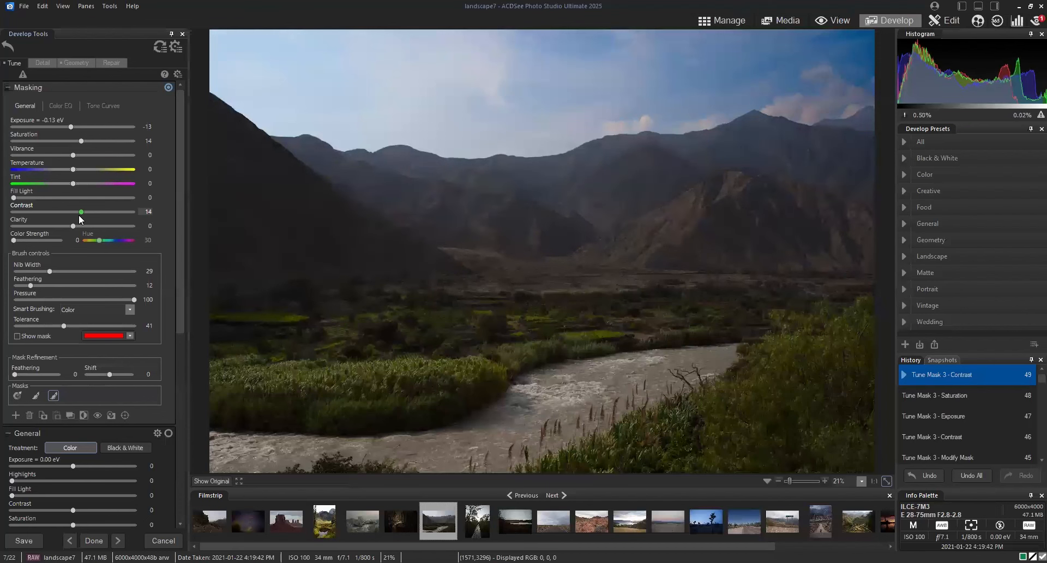
drag(210, 480, 210, 482)
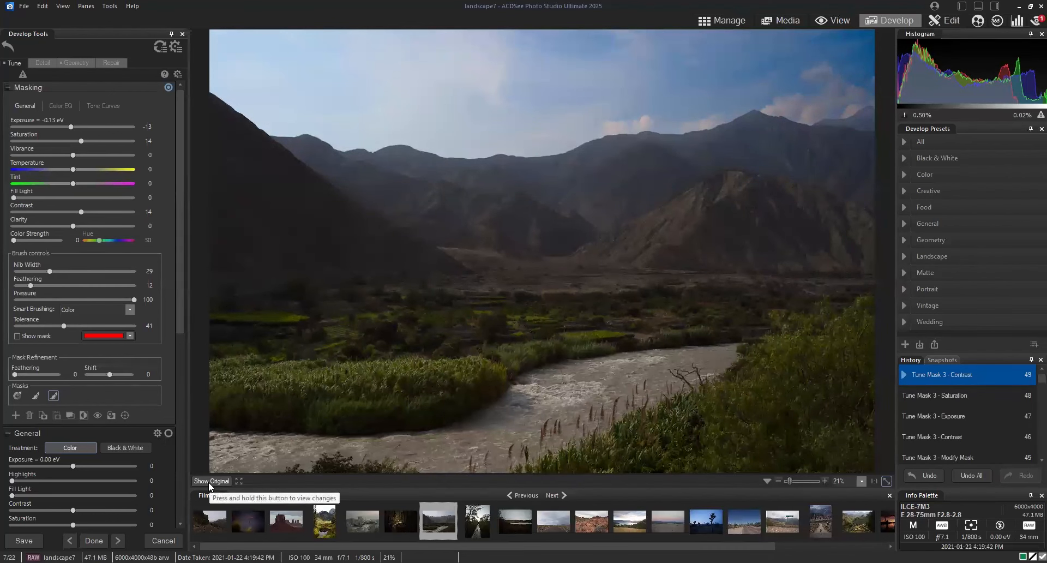
Review the three existing masks, and add a wide radial gradient mask over the river and vegetation in the foreground.
mouse_move(18, 397)
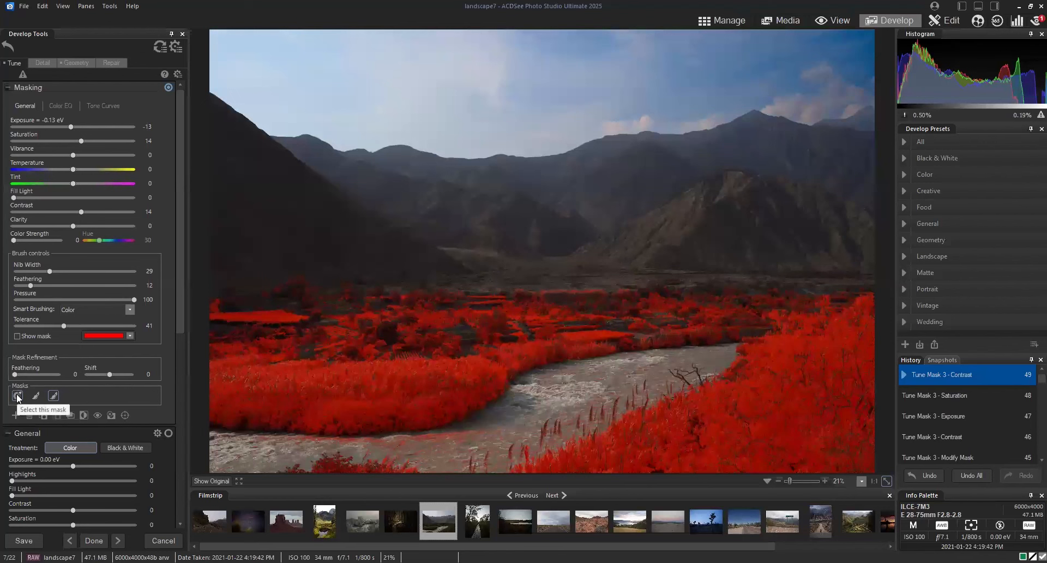
click(18, 397)
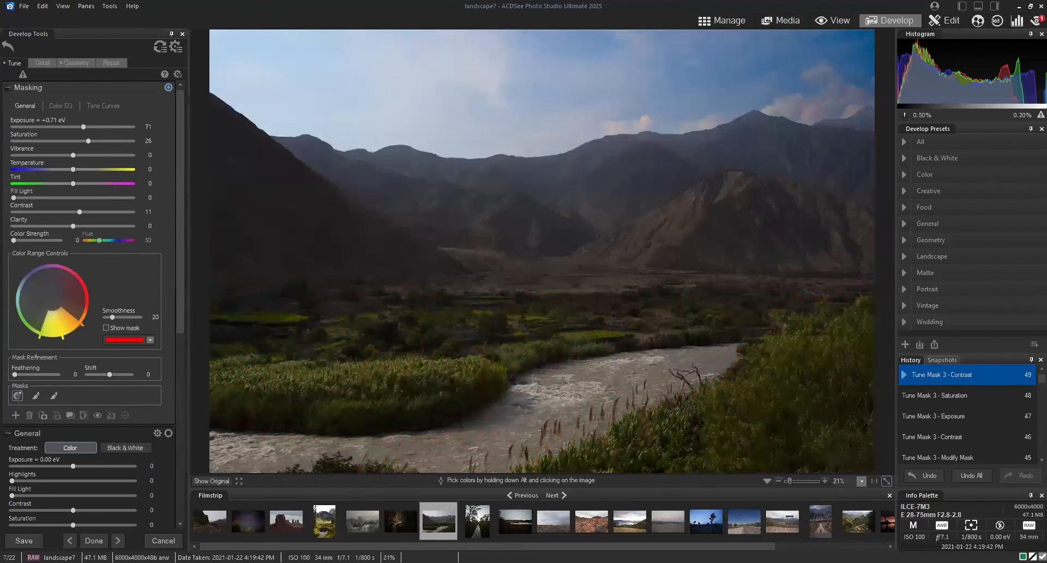
click(35, 394)
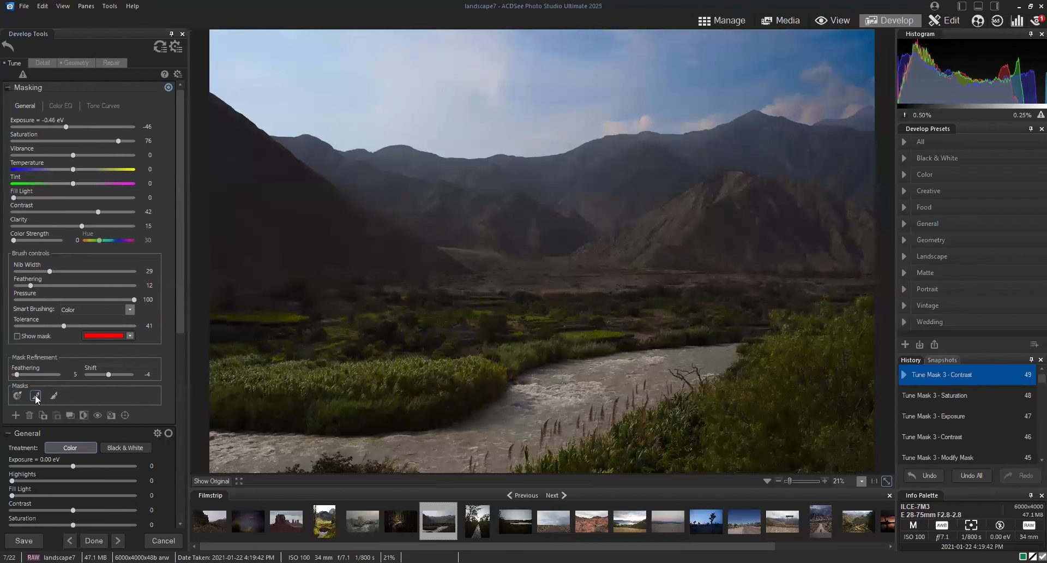
click(54, 394)
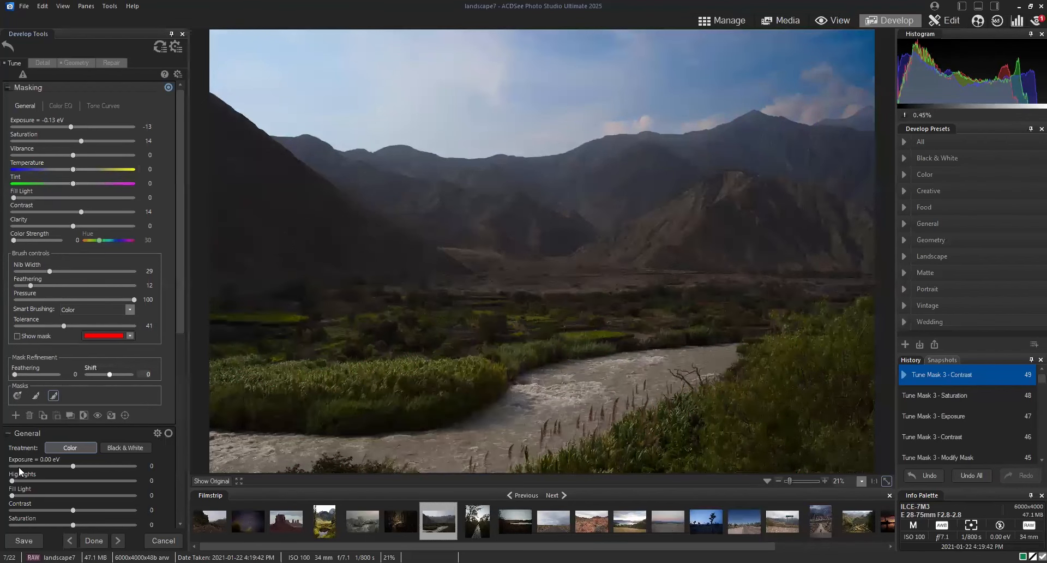
click(15, 416)
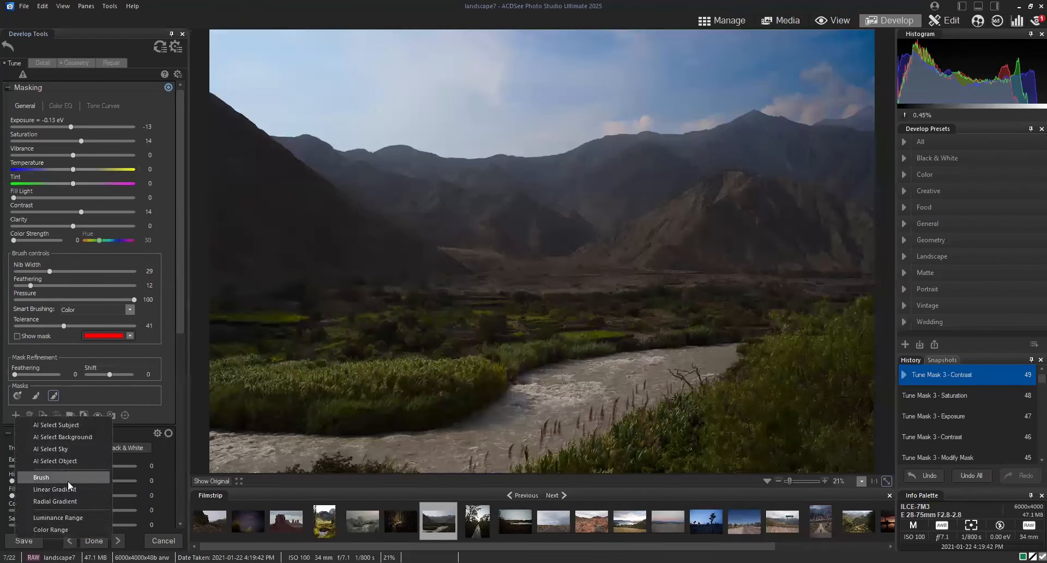
click(72, 496)
drag(539, 247, 541, 380)
drag(383, 381, 191, 381)
drag(567, 380, 543, 399)
drag(532, 287, 533, 270)
drag(542, 396, 542, 391)
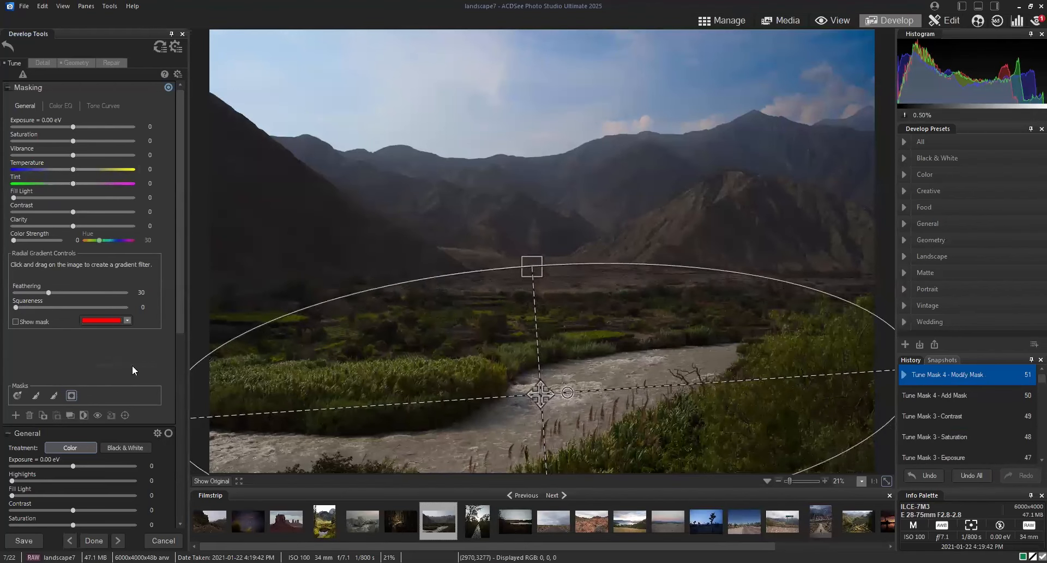
Invert the radial gradient mask so it covers the foreground, checking its coverage with the mask overlay.
click(15, 321)
click(15, 321)
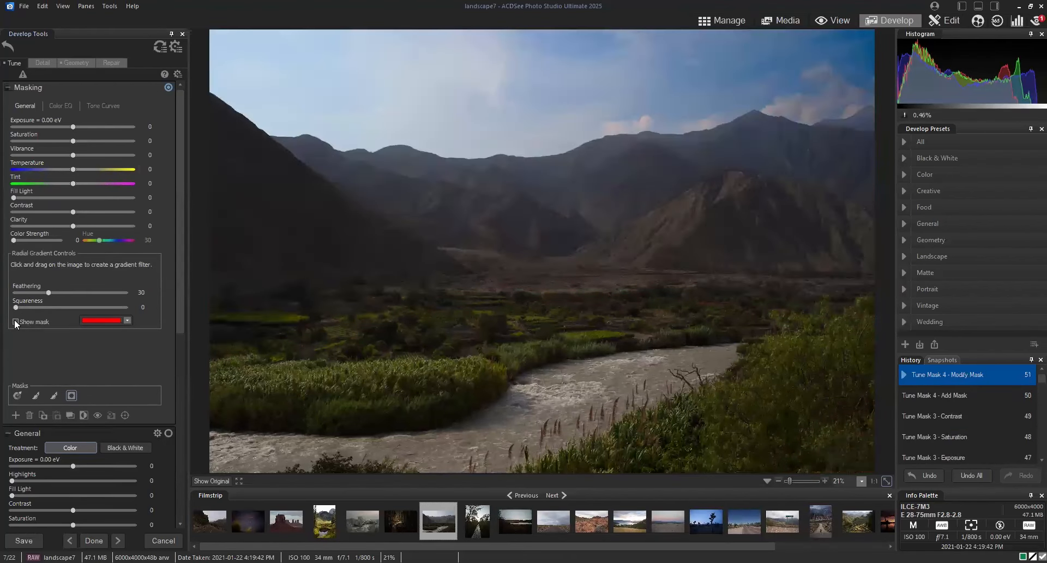
click(17, 321)
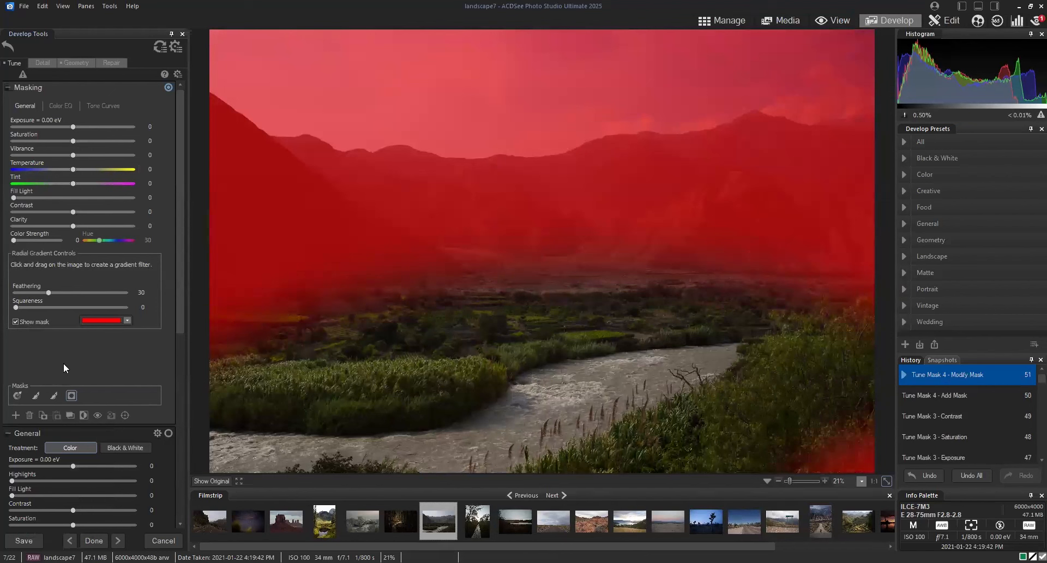
click(84, 414)
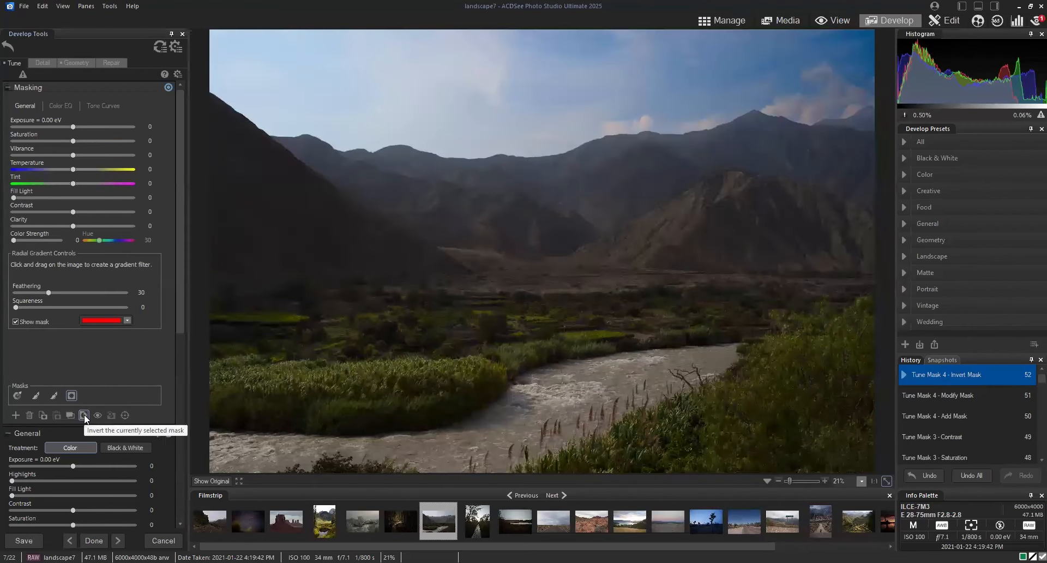
click(15, 322)
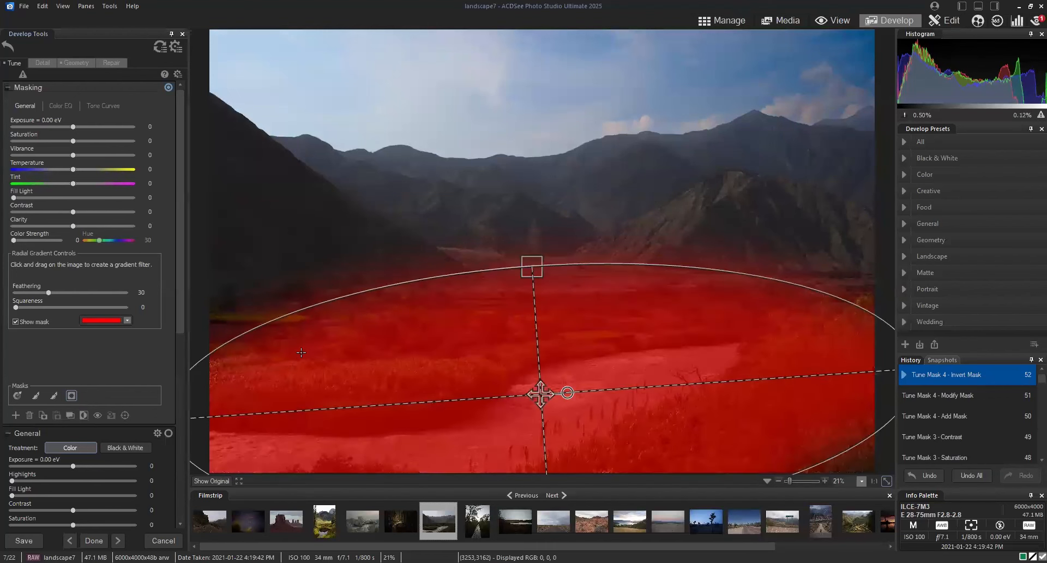
click(16, 322)
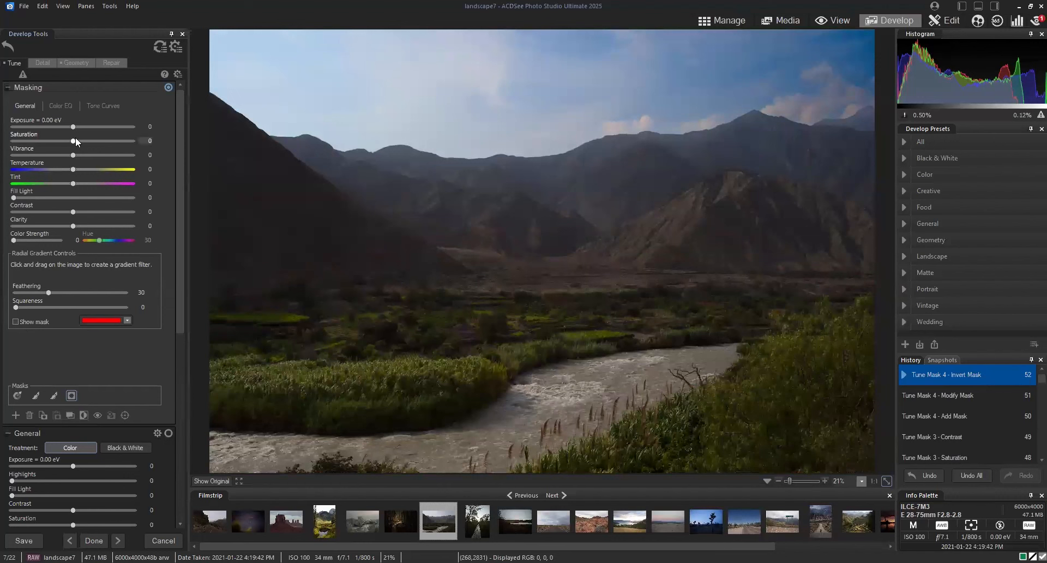
Set the radial mask's exposure to 42 and contrast to 5, and compare the photo with the original.
drag(74, 127, 79, 126)
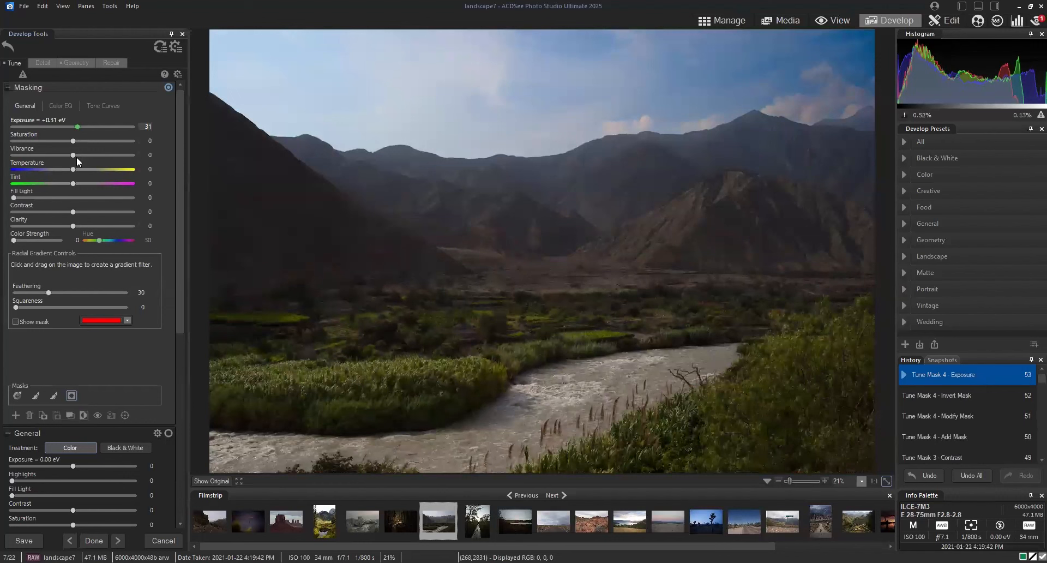
drag(73, 209, 76, 209)
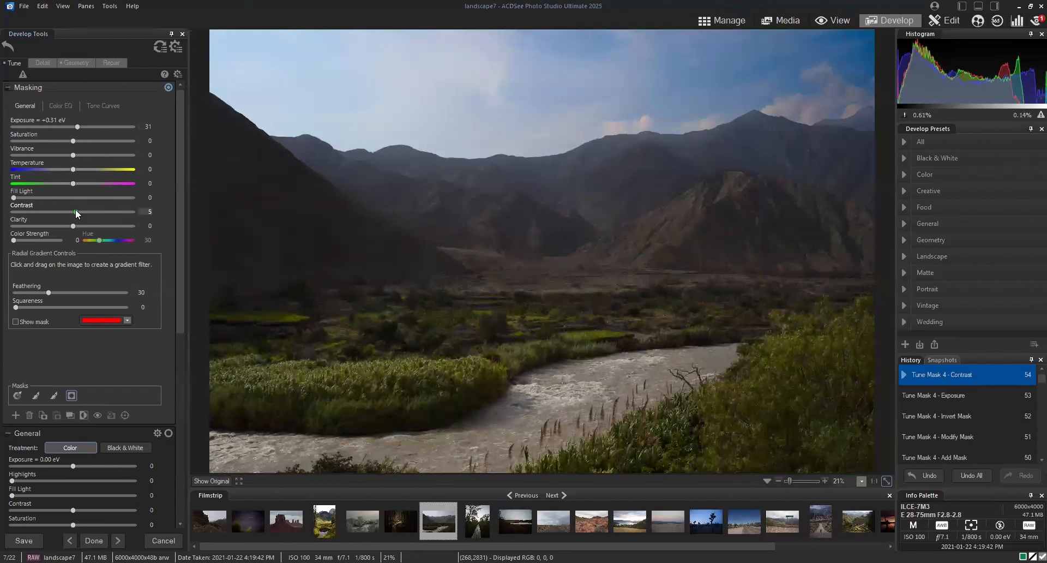
drag(77, 126, 78, 125)
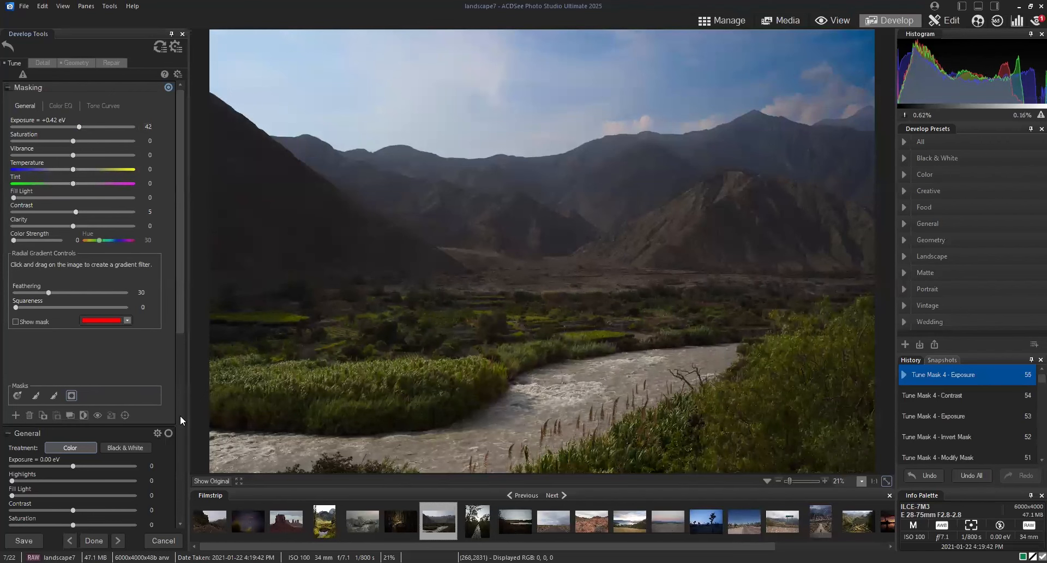
click(208, 483)
click(207, 482)
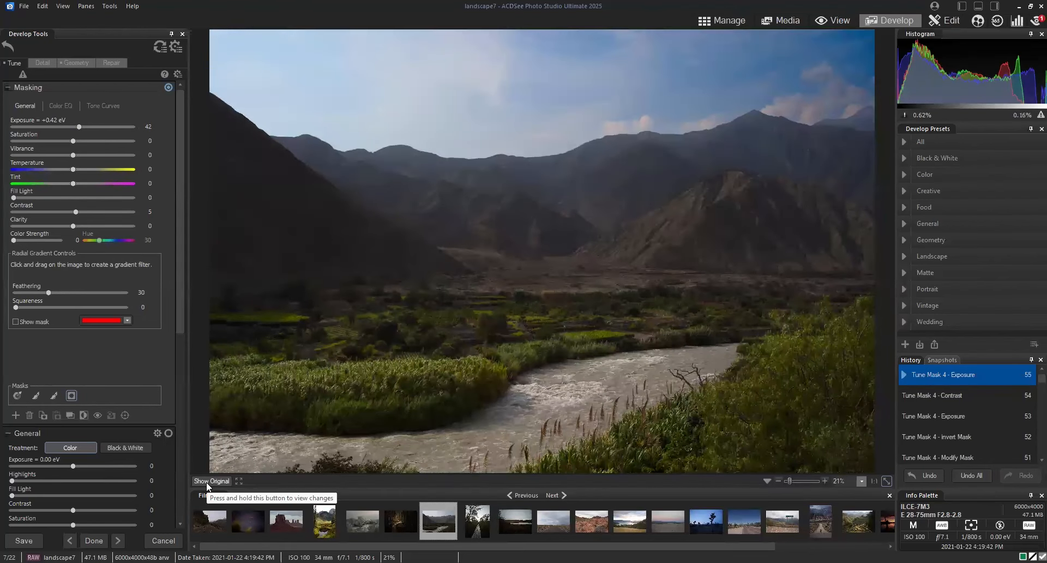
click(207, 484)
click(207, 484)
Compare the developed river valley photo with the original once more, and finish developing it.
scroll(176, 328, down, 2)
scroll(176, 338, down, 3)
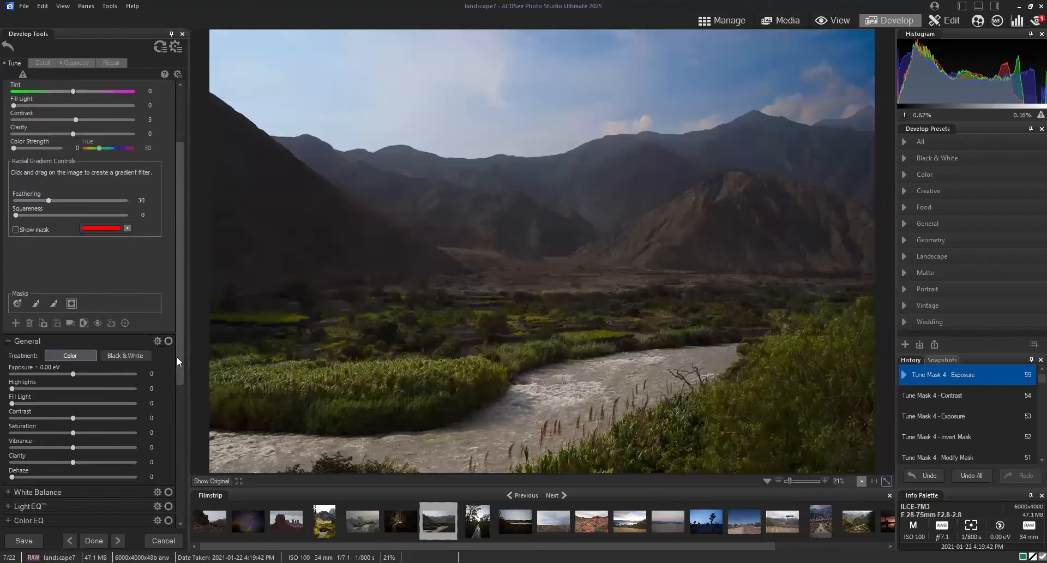
drag(178, 368, 179, 403)
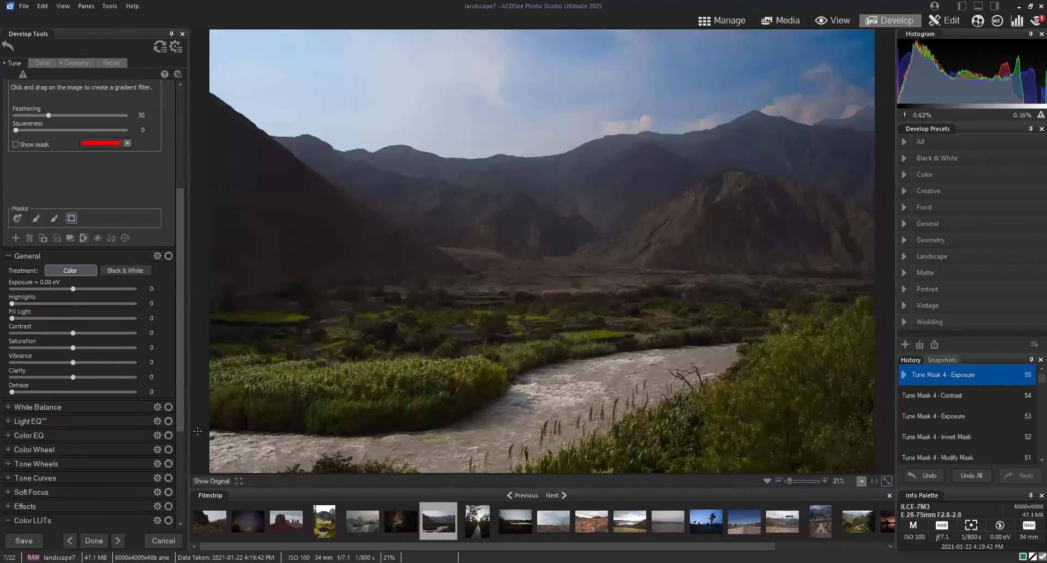
click(220, 481)
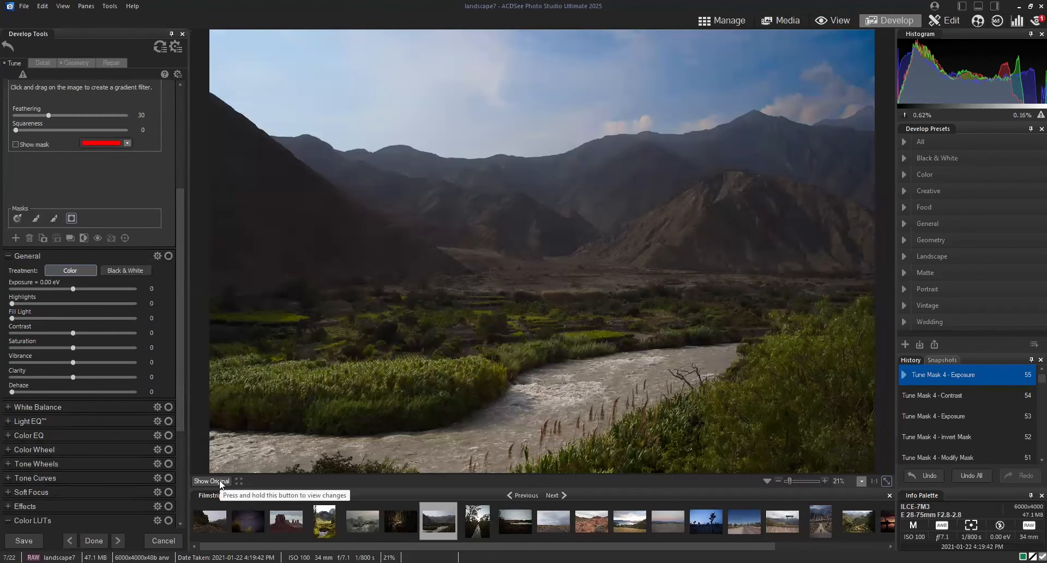
click(219, 481)
drag(179, 414, 161, 221)
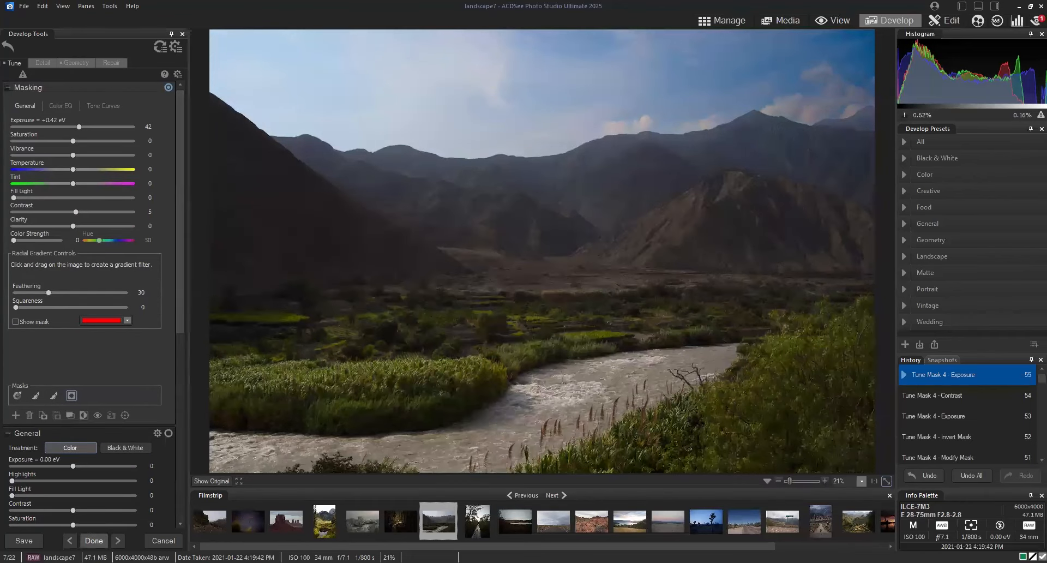
click(94, 540)
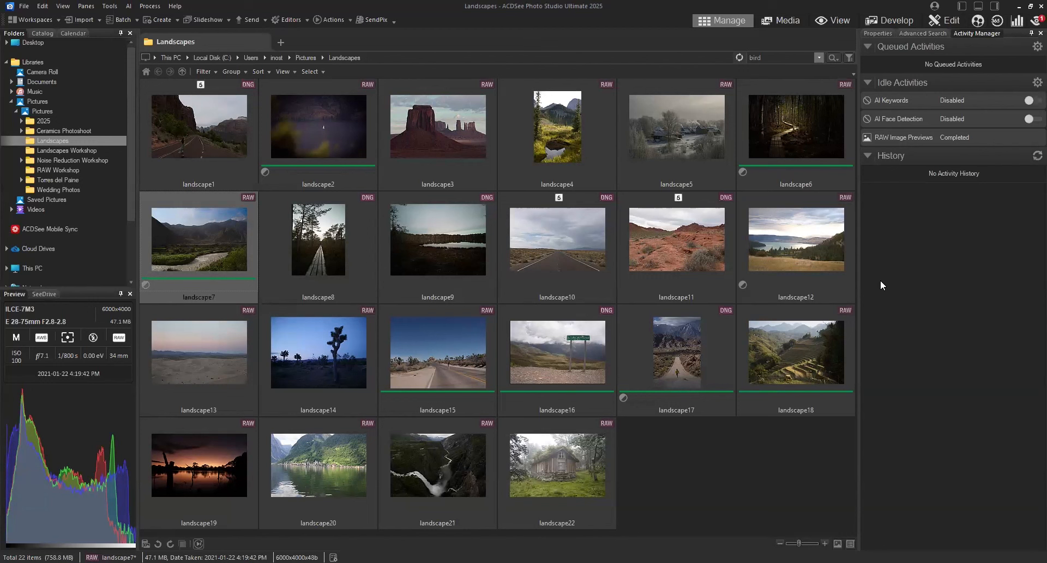
Open landscape15 for editing, and replace its sky with a Blue Sky image that has clouds above clear bright blue.
click(430, 353)
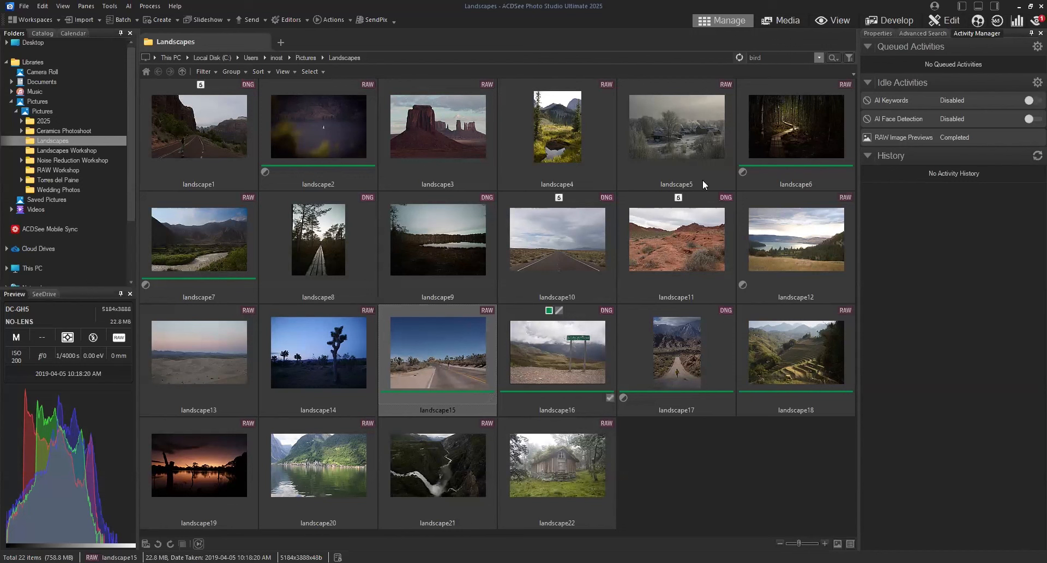
click(945, 22)
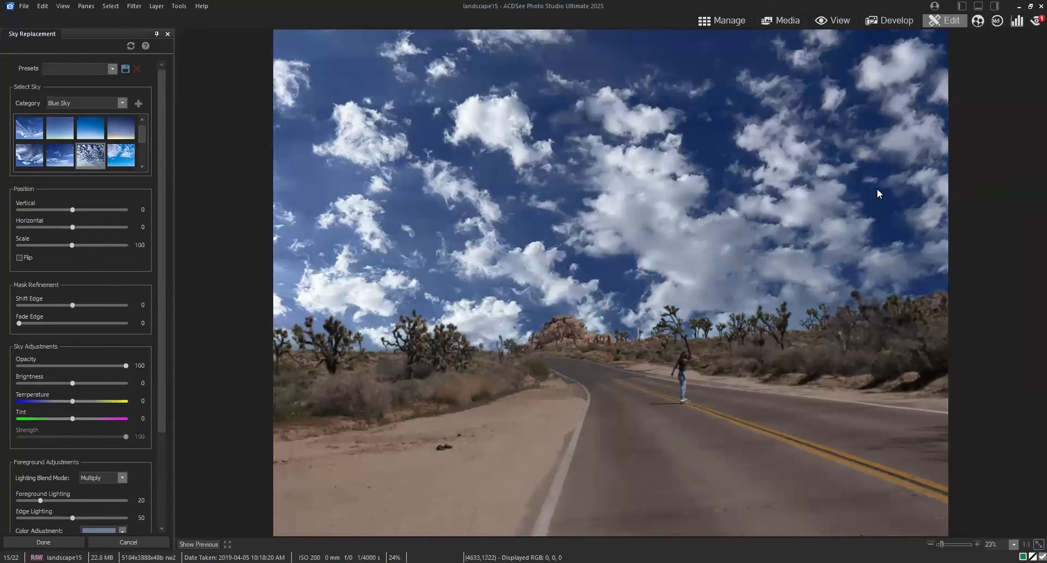
drag(145, 137, 144, 156)
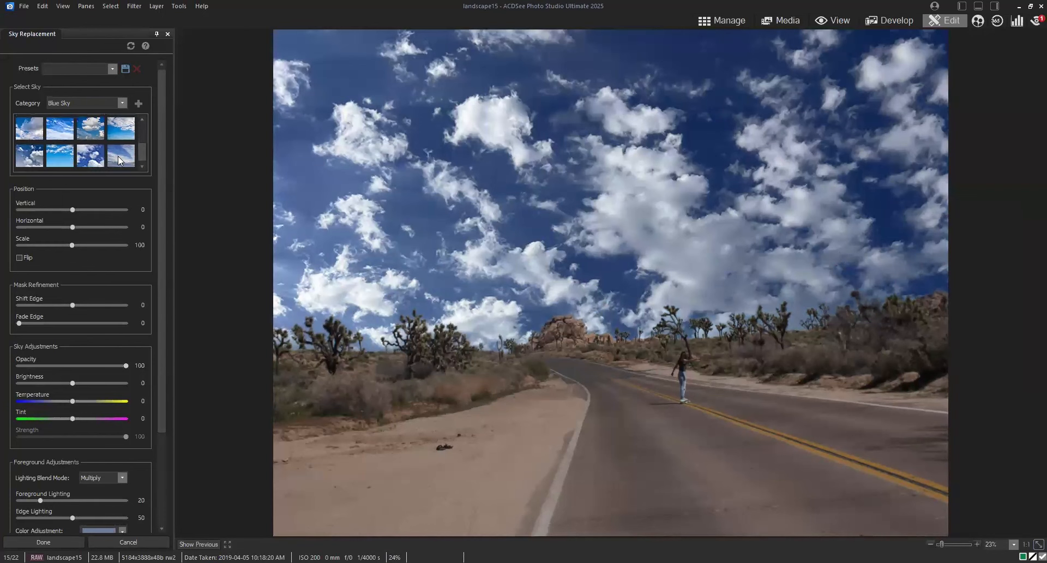
click(60, 155)
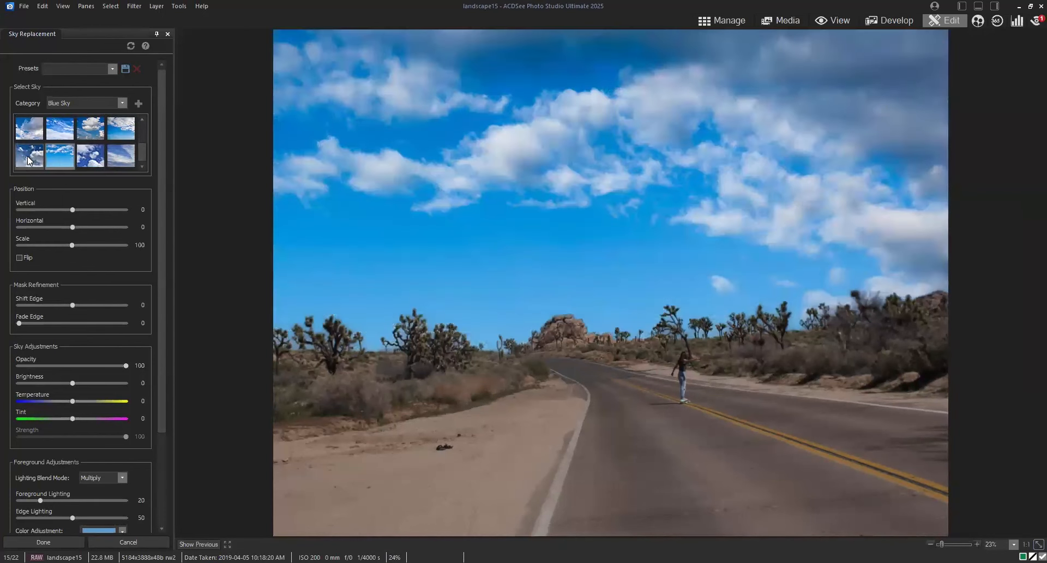
Set the replacement sky's scale to 85 and horizontal position to 4, and check it against the previous image and around the trees.
drag(71, 249, 65, 249)
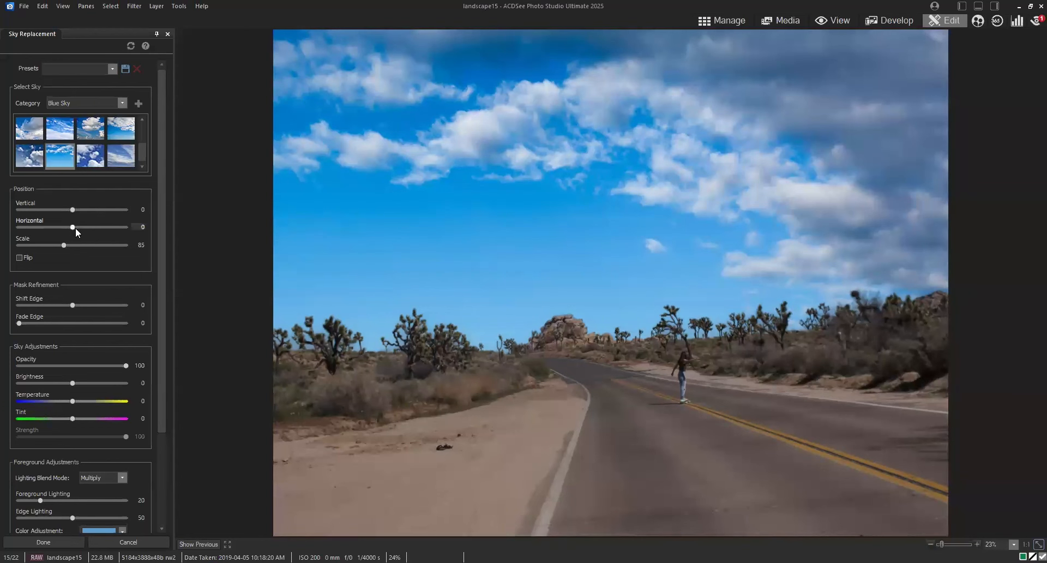
drag(73, 228, 74, 227)
scroll(163, 234, down, 1)
drag(163, 235, 163, 250)
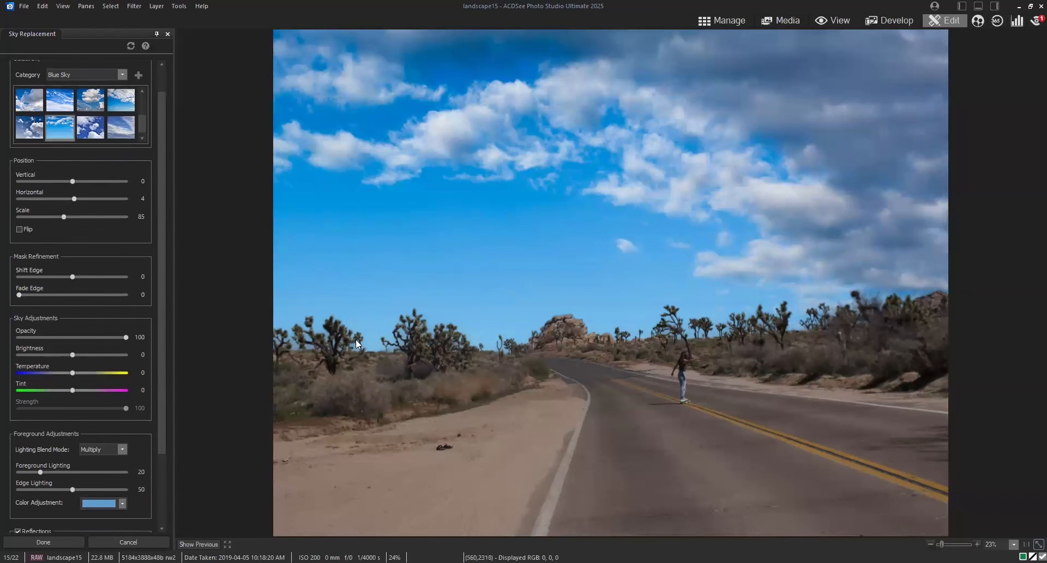
click(198, 544)
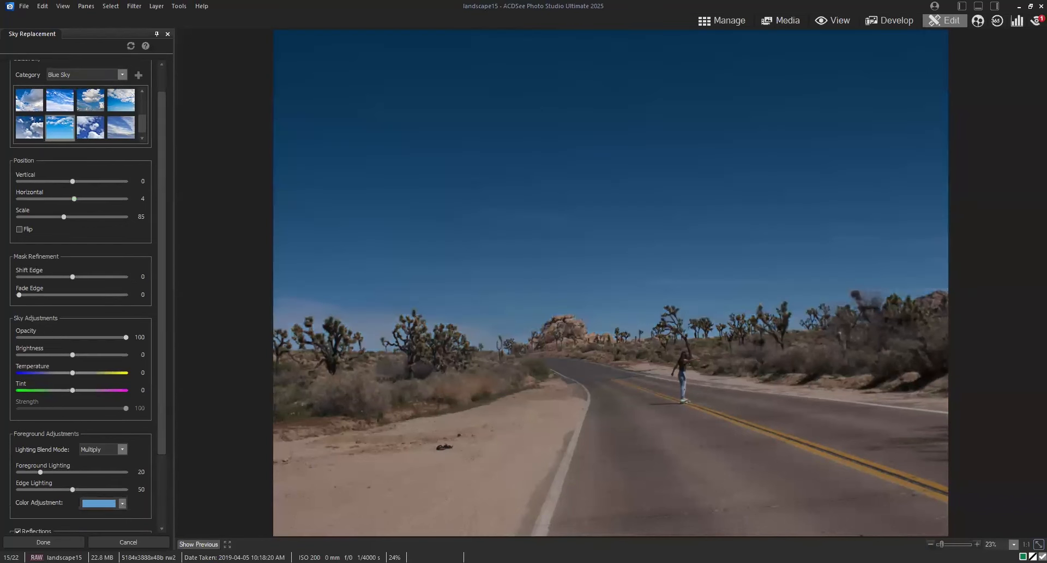
click(198, 544)
click(199, 544)
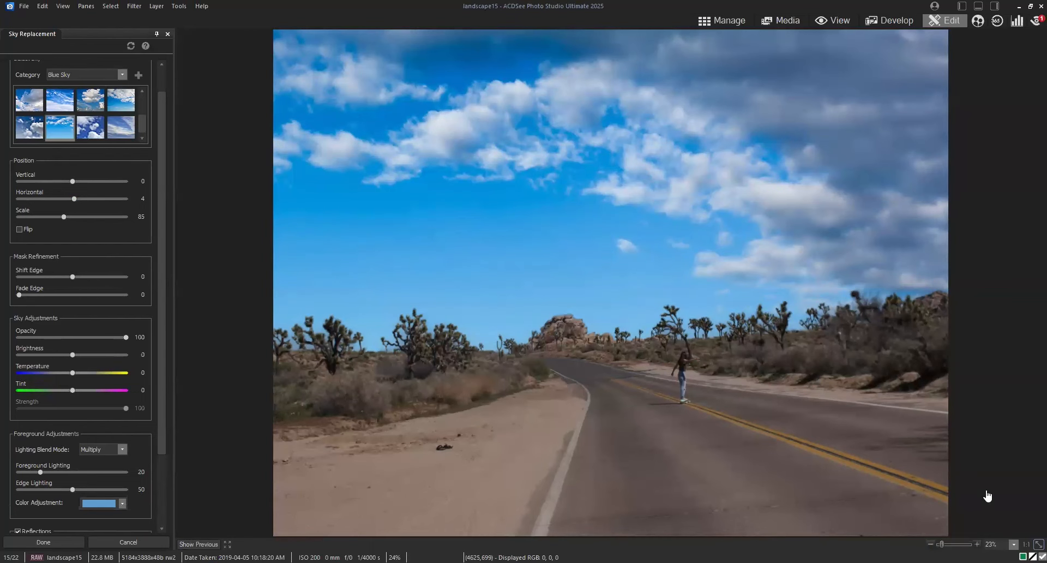
scroll(963, 499, up, 5)
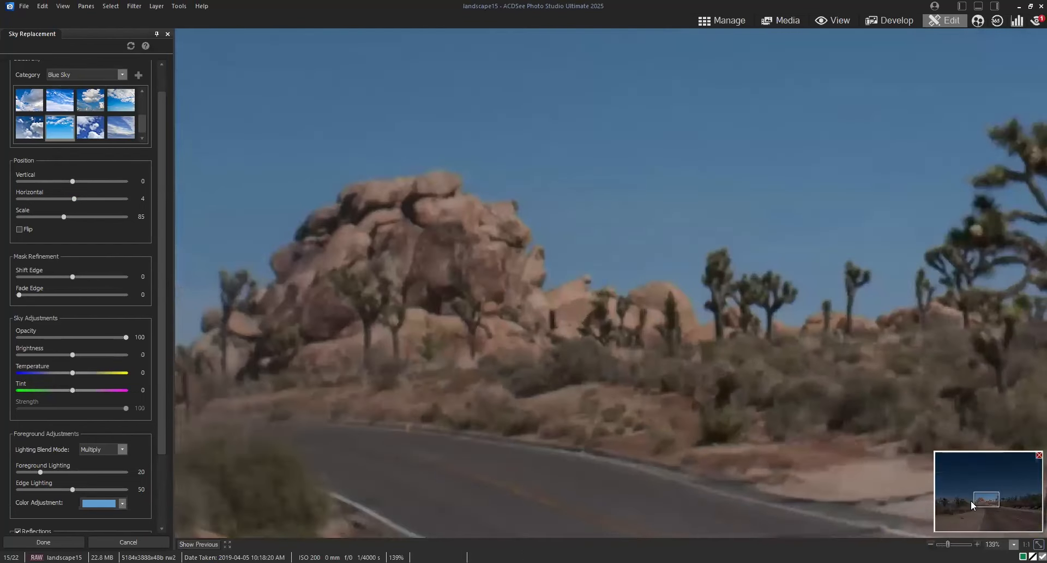
mouse_move(971, 505)
mouse_down()
mouse_move(951, 515)
mouse_move(953, 506)
mouse_up()
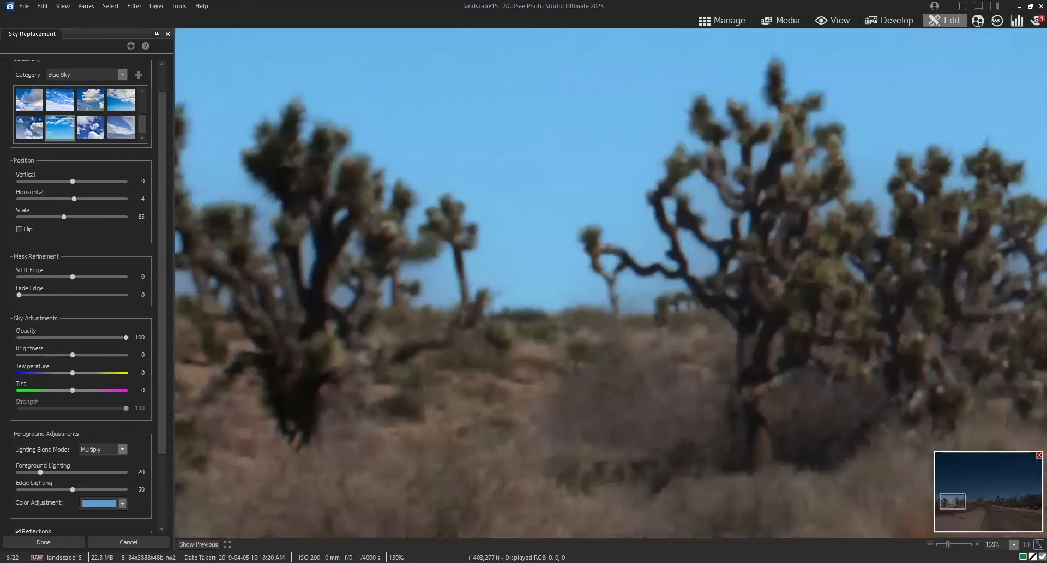
scroll(688, 469, down, 5)
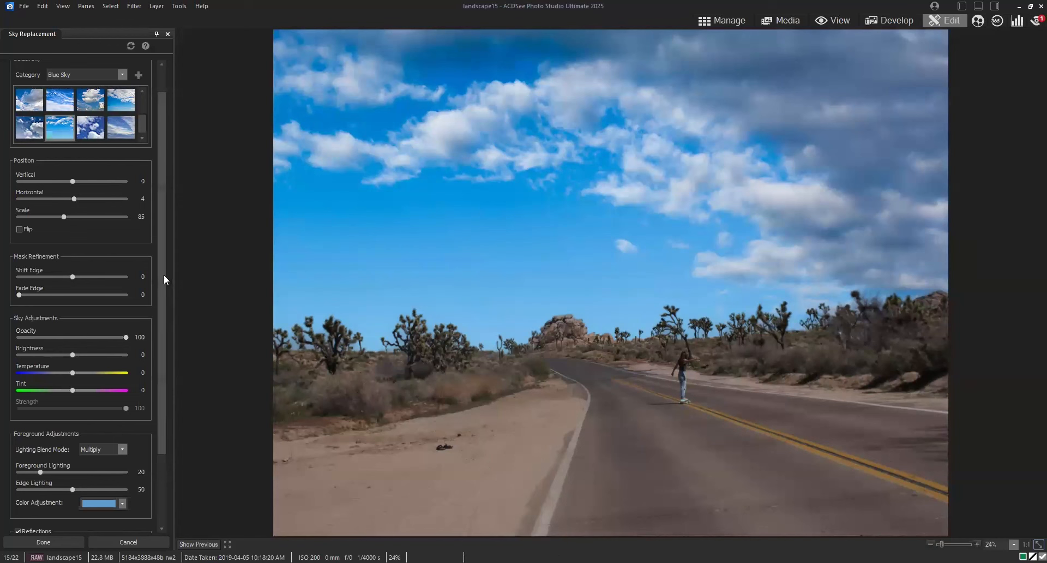
Turn off the sky replacement's reflections, toggling them to compare their effect on the photo.
drag(162, 285, 162, 359)
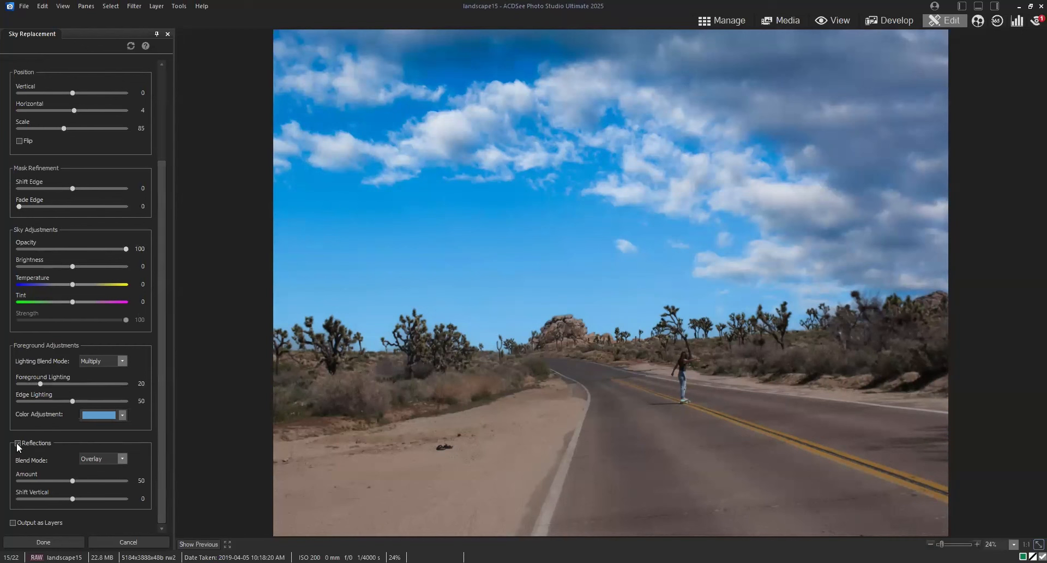
click(18, 443)
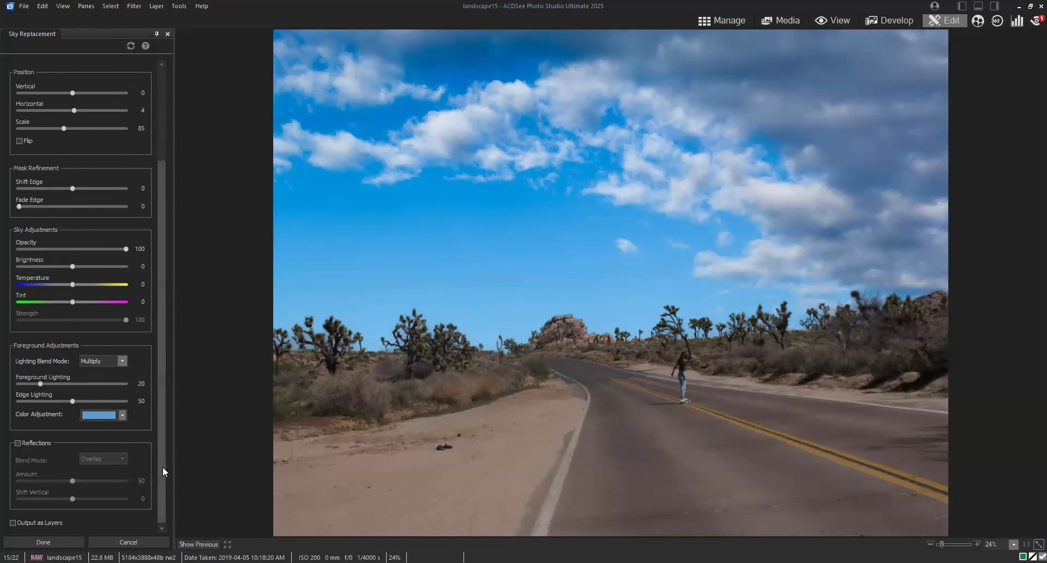
scroll(169, 355, up, 3)
scroll(147, 444, down, 3)
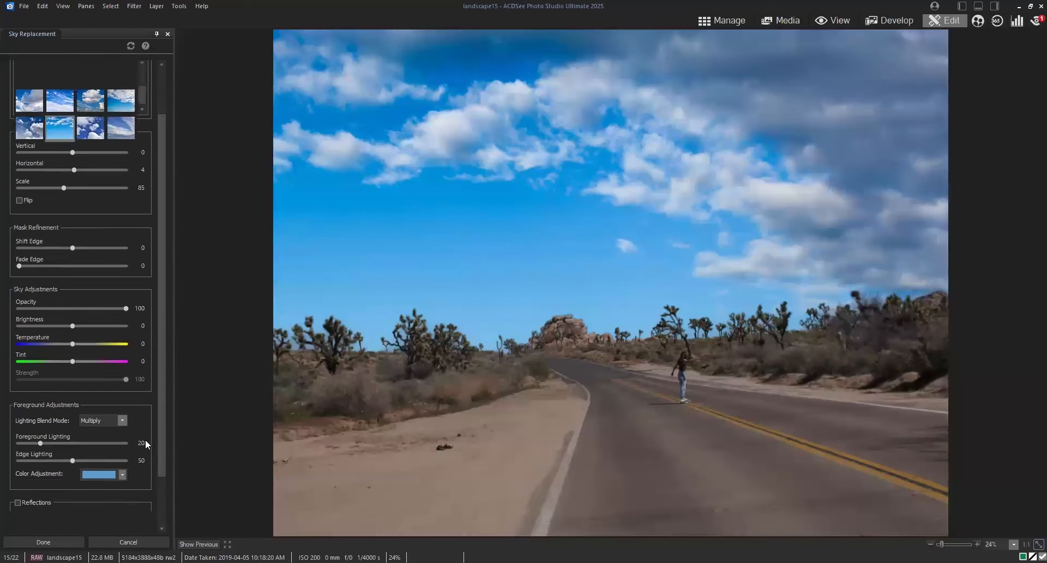
click(18, 444)
click(18, 443)
click(18, 443)
click(18, 443)
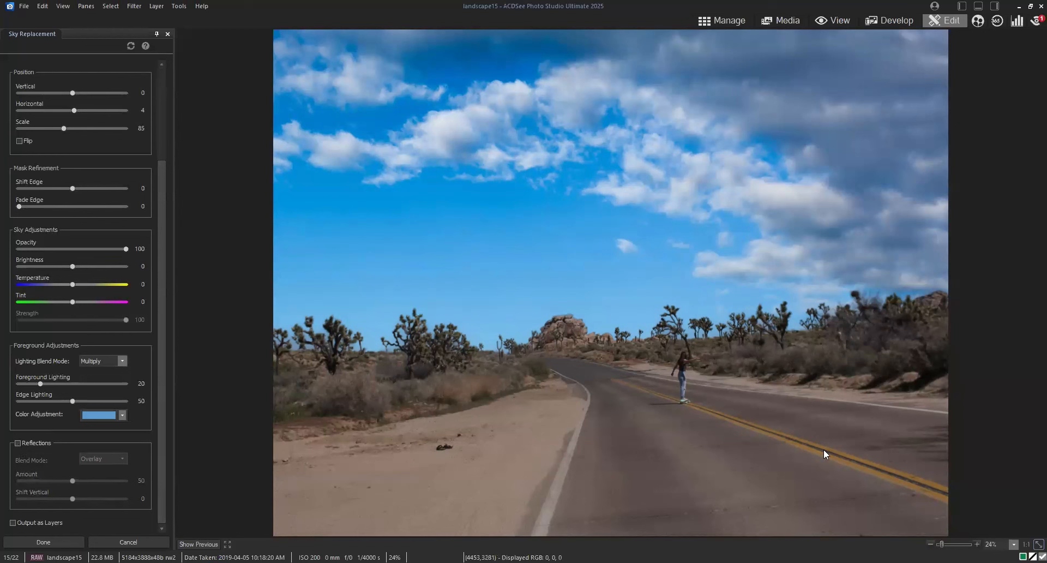
Discard the current sky replacement, and start a new one using the Blue Sky image with scattered white clouds on deep blue.
click(148, 539)
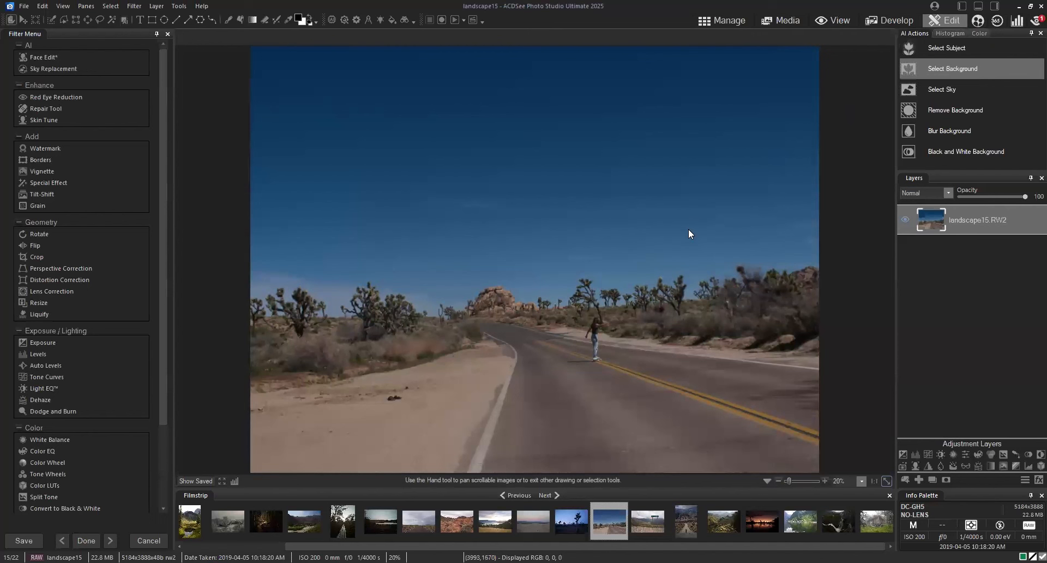
click(131, 7)
mouse_move(138, 21)
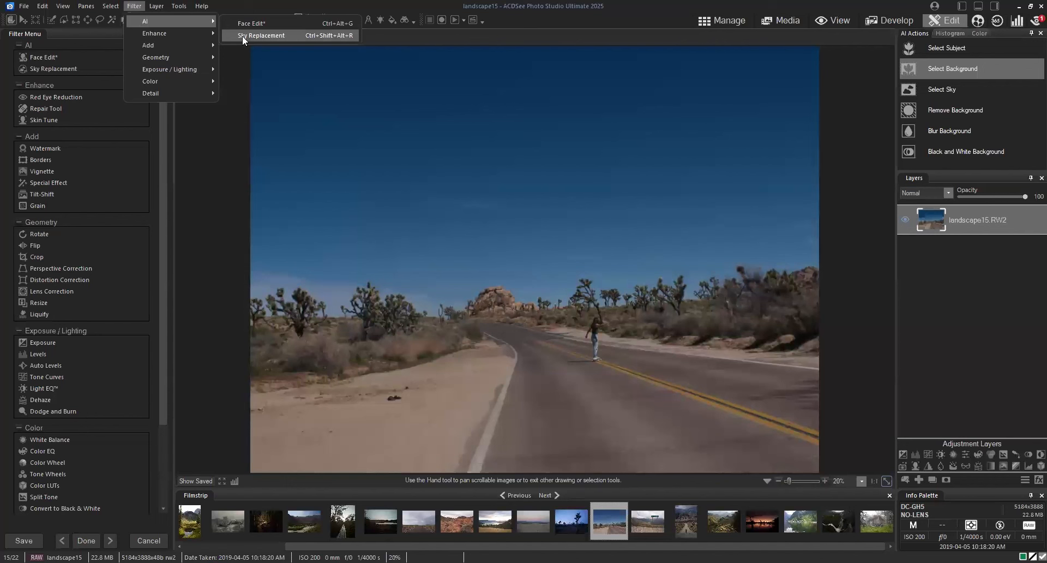
click(103, 109)
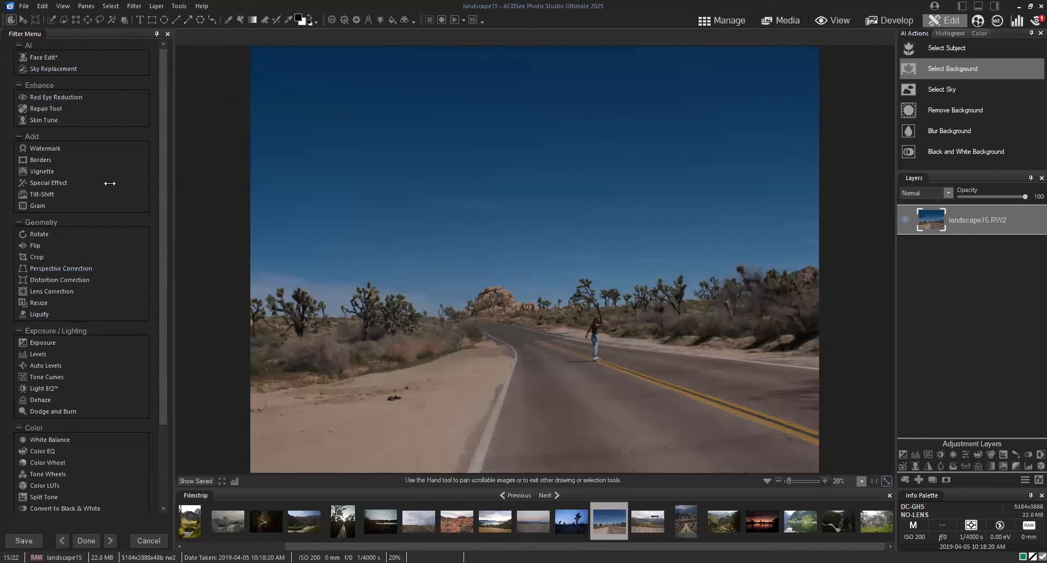
click(57, 69)
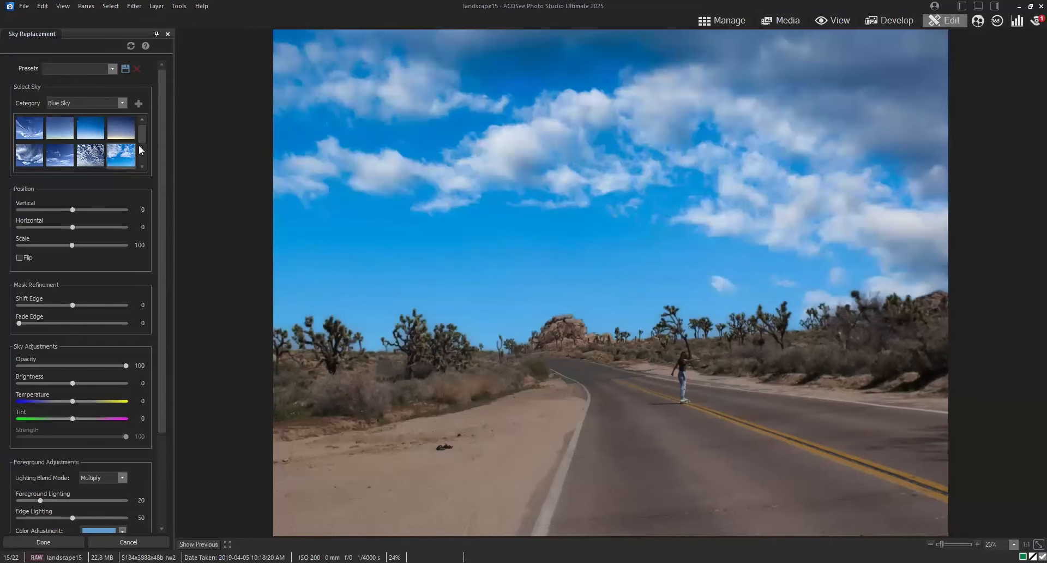
click(96, 155)
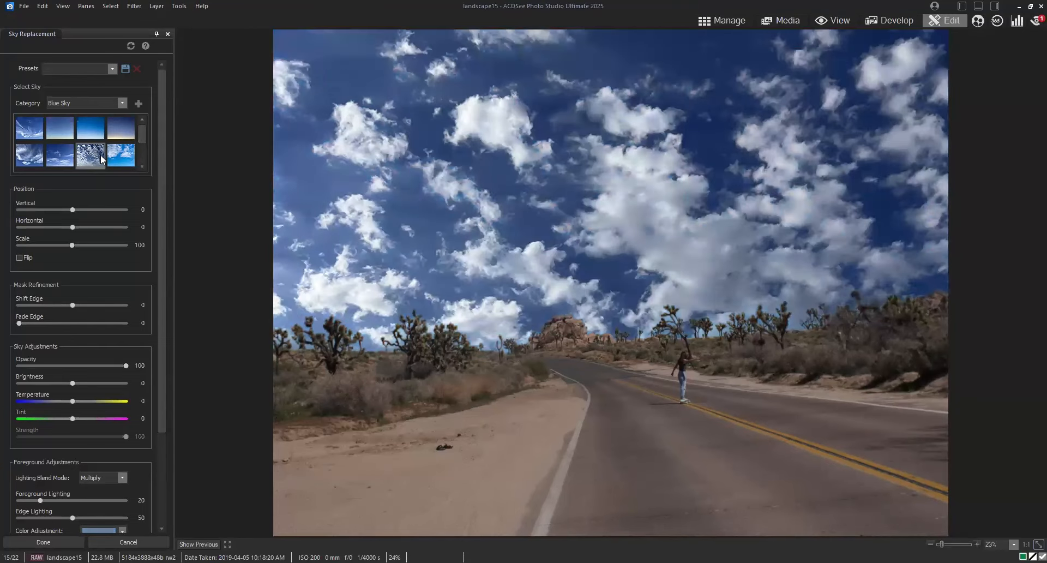
Set the replacement sky's scale to 88 and vertical position to 38, and flip it.
drag(72, 245, 66, 245)
drag(72, 209, 92, 215)
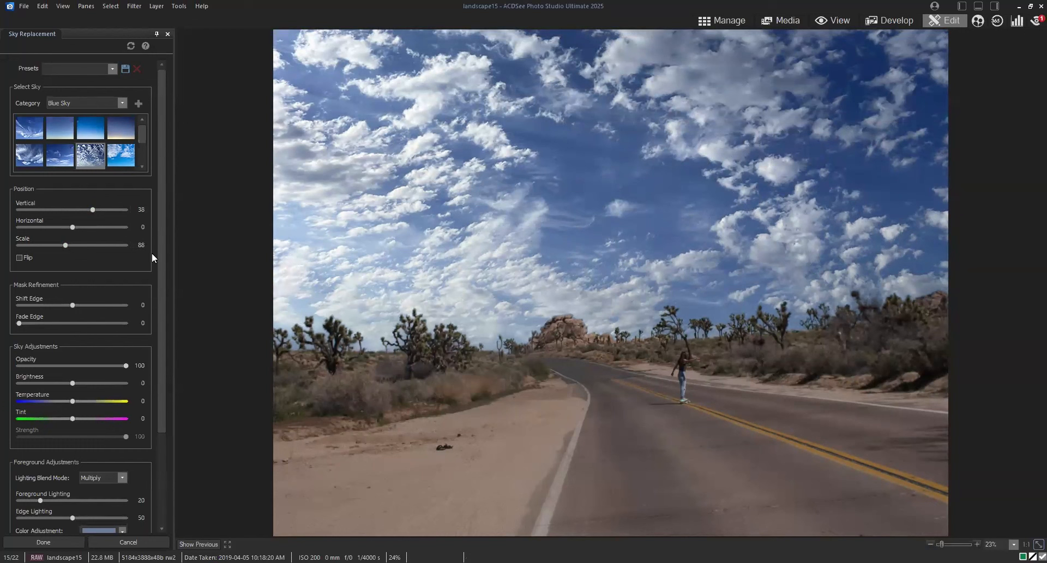
click(20, 258)
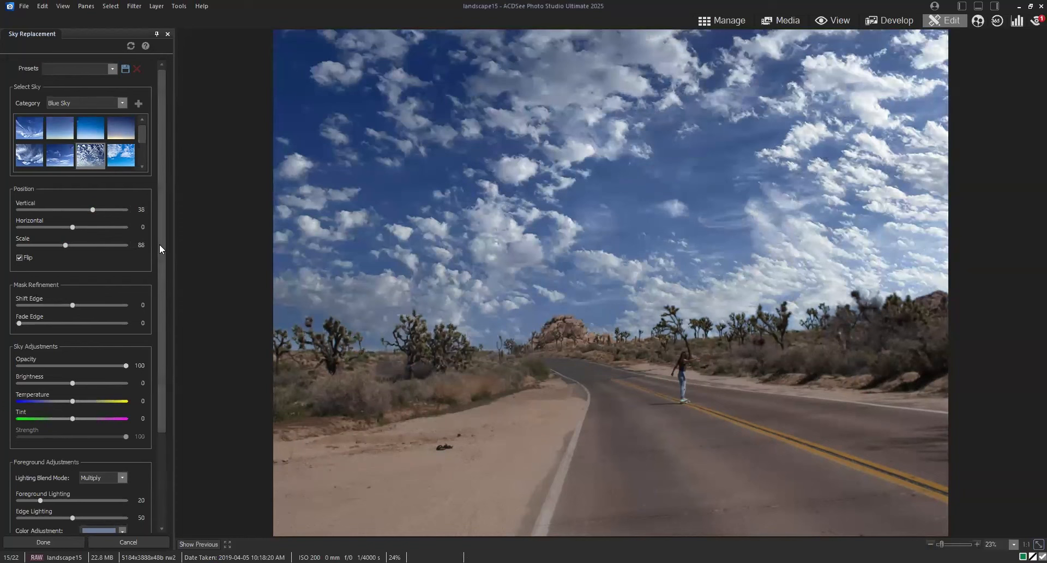
Set the replacement sky's opacity to 68 and brightness to 17.
drag(162, 249, 162, 264)
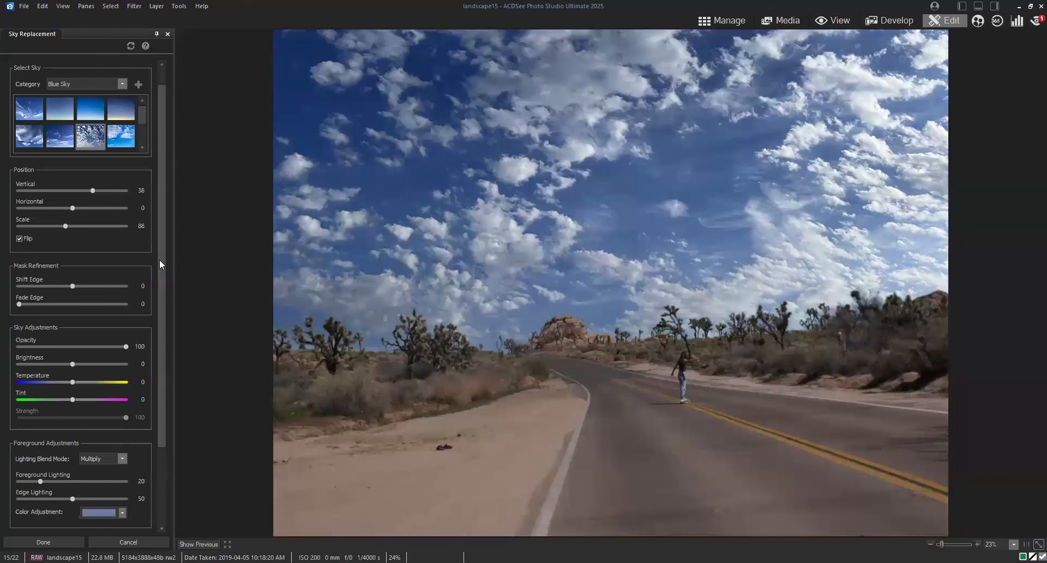
drag(159, 260, 161, 274)
click(121, 327)
drag(115, 328, 84, 349)
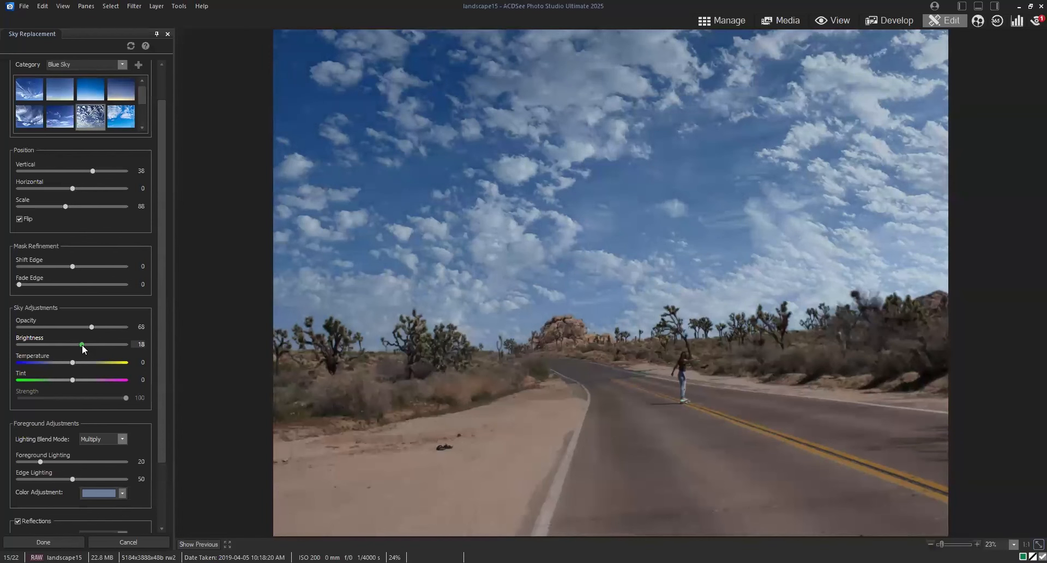
drag(84, 349, 80, 347)
Compare the replaced sky with the previous image, review the remaining settings, and apply the sky replacement.
click(198, 543)
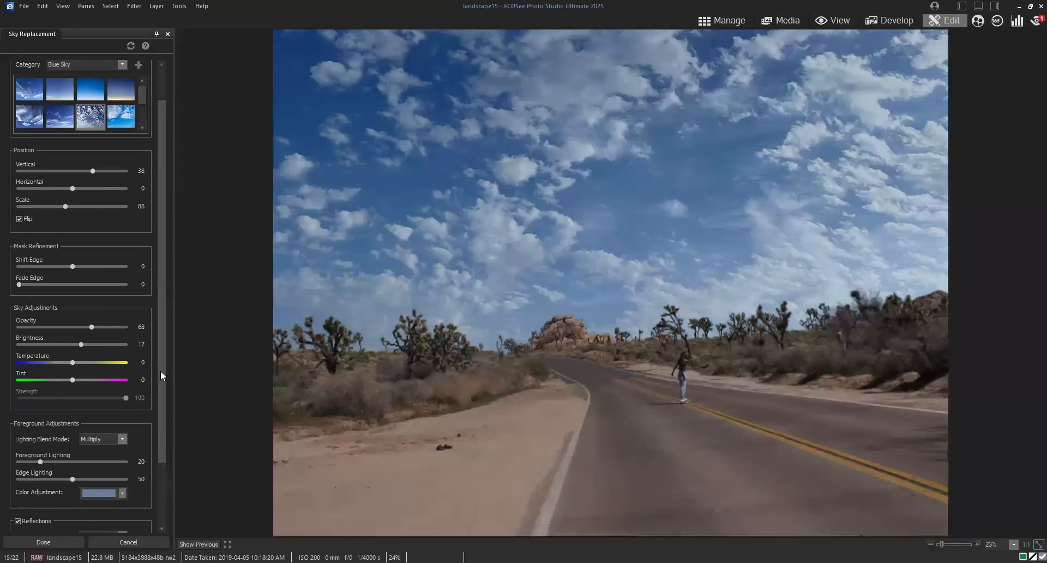
drag(160, 371, 157, 427)
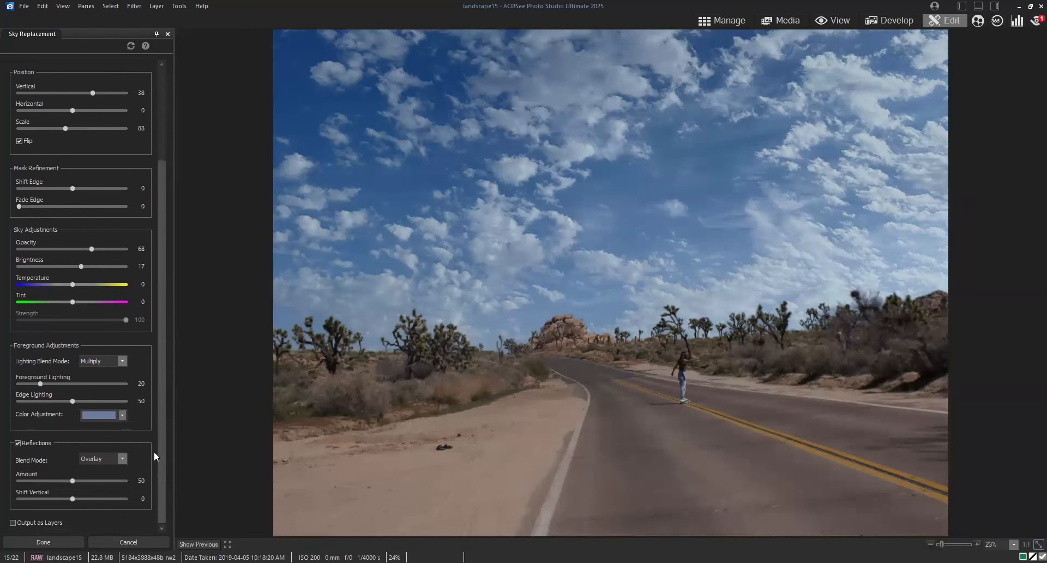
drag(157, 393, 167, 268)
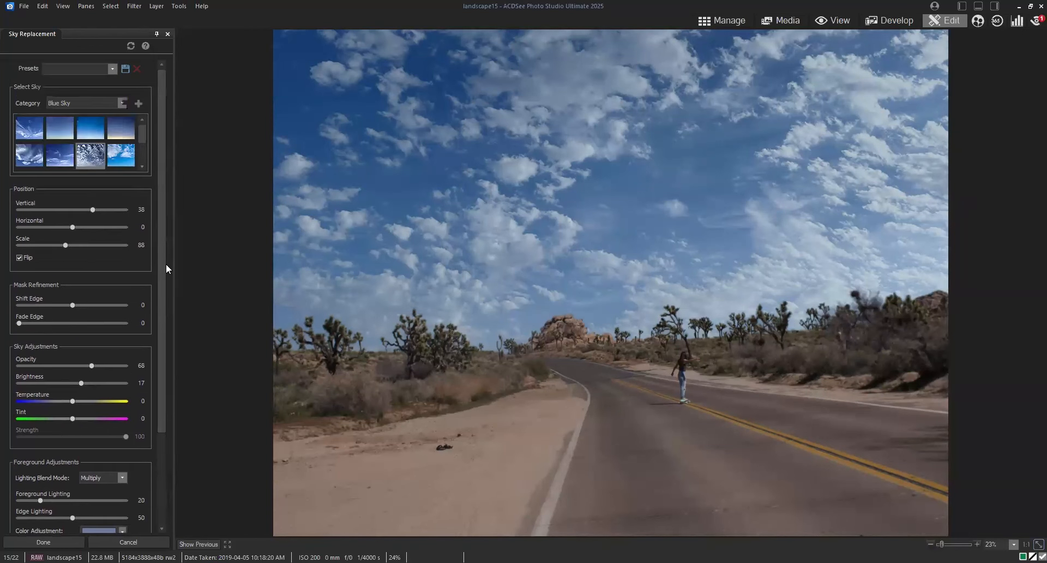
click(44, 542)
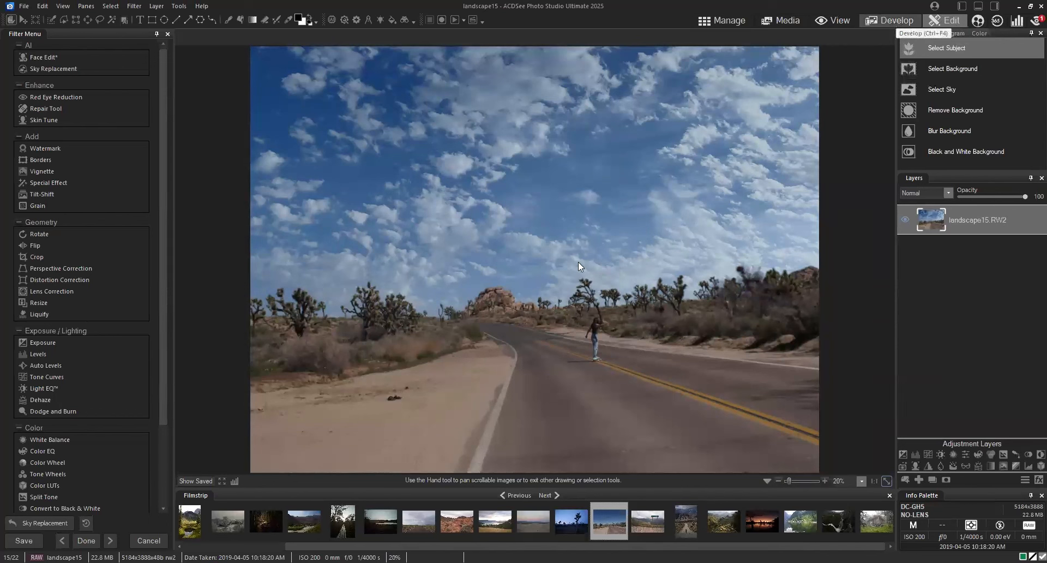
Switch to Develop with the edits saved as a new file, naming it landscape15sky in TIFF format.
key(ctrl+F4)
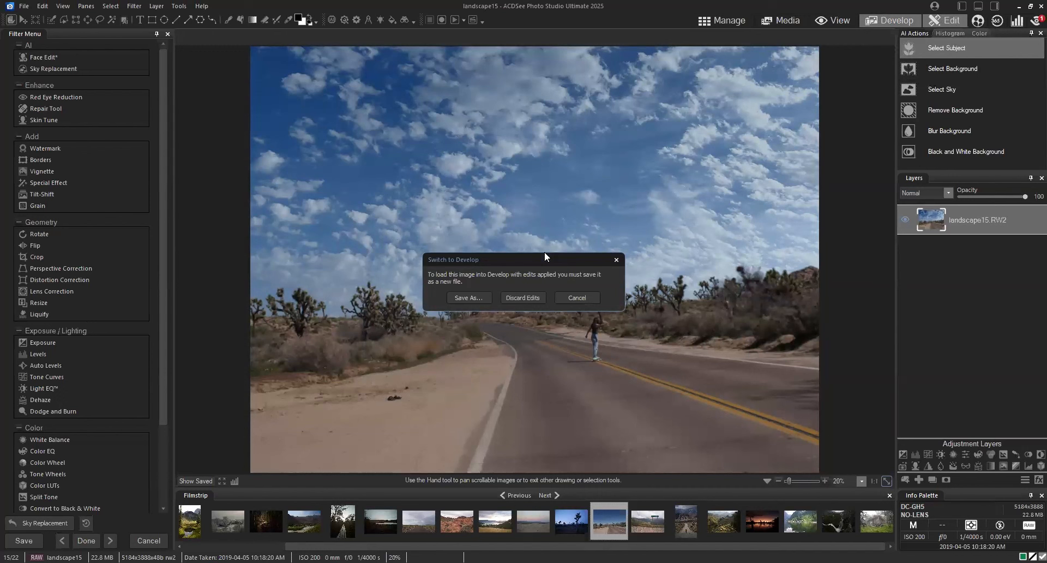
click(482, 300)
click(562, 382)
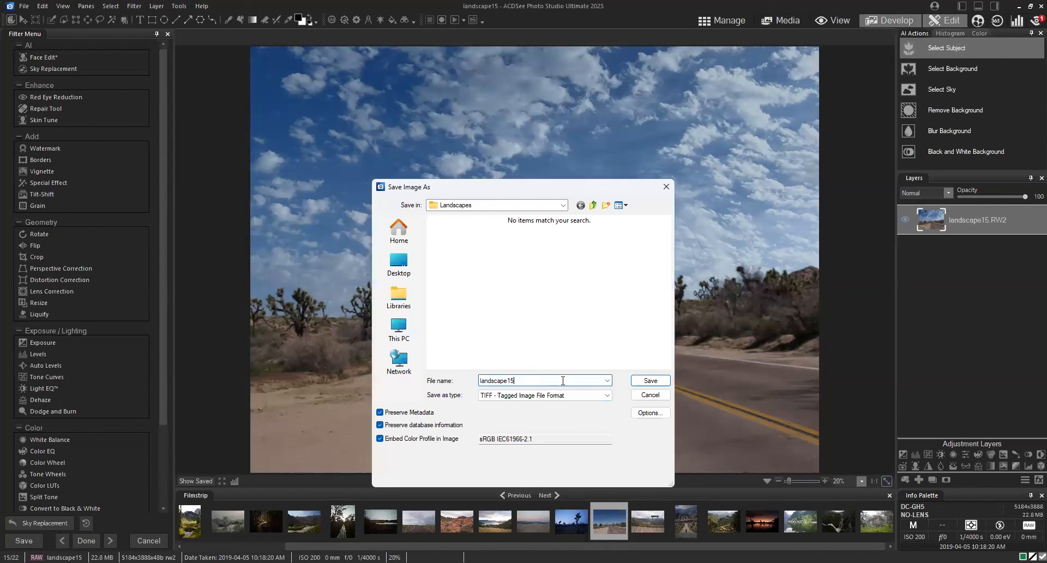
text(sky)
click(561, 397)
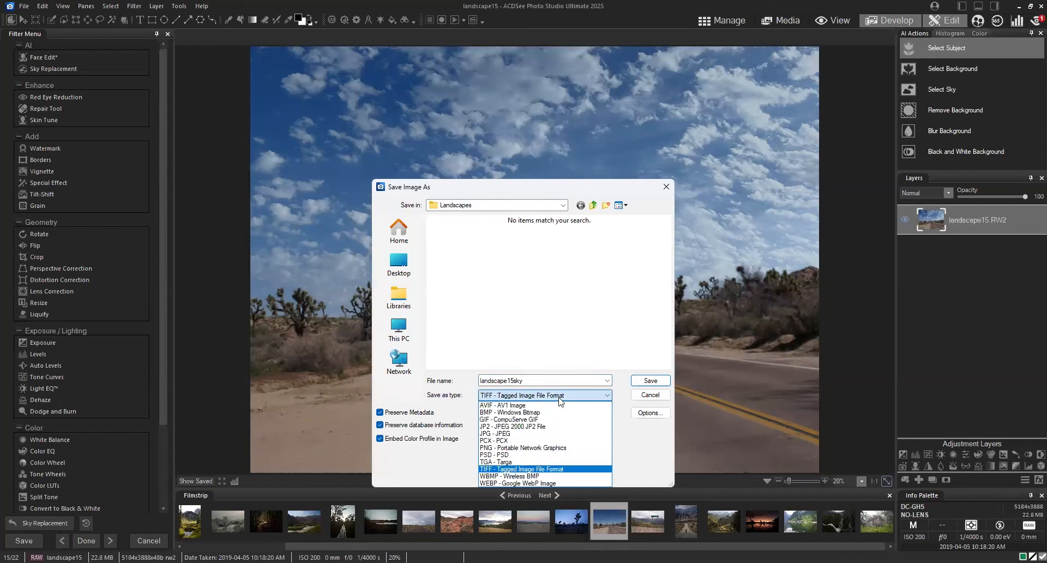
click(548, 468)
Check the TIFF compression options without changing them, and save the new file in the Landscapes folder.
click(654, 415)
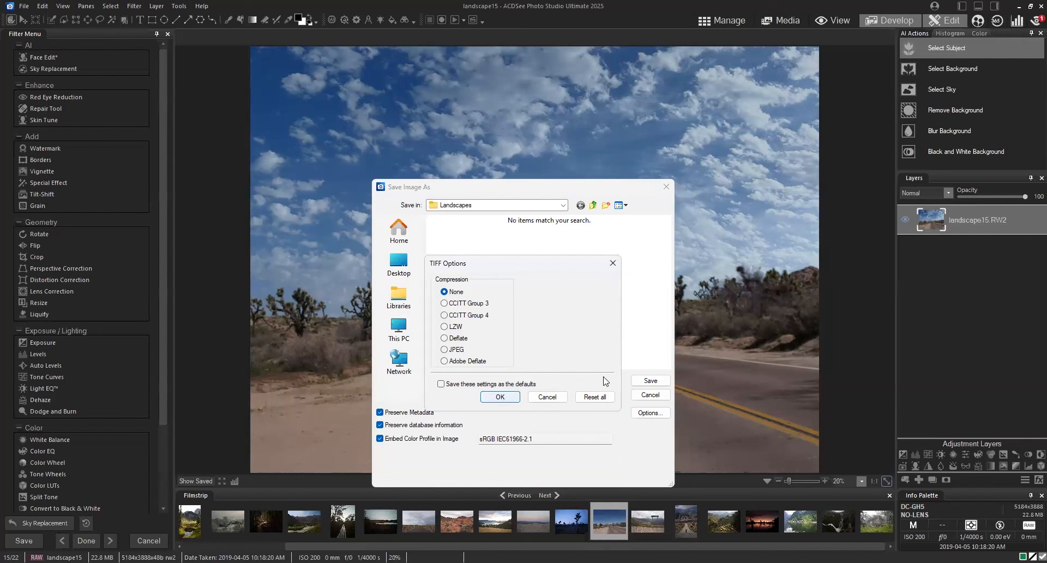
click(613, 263)
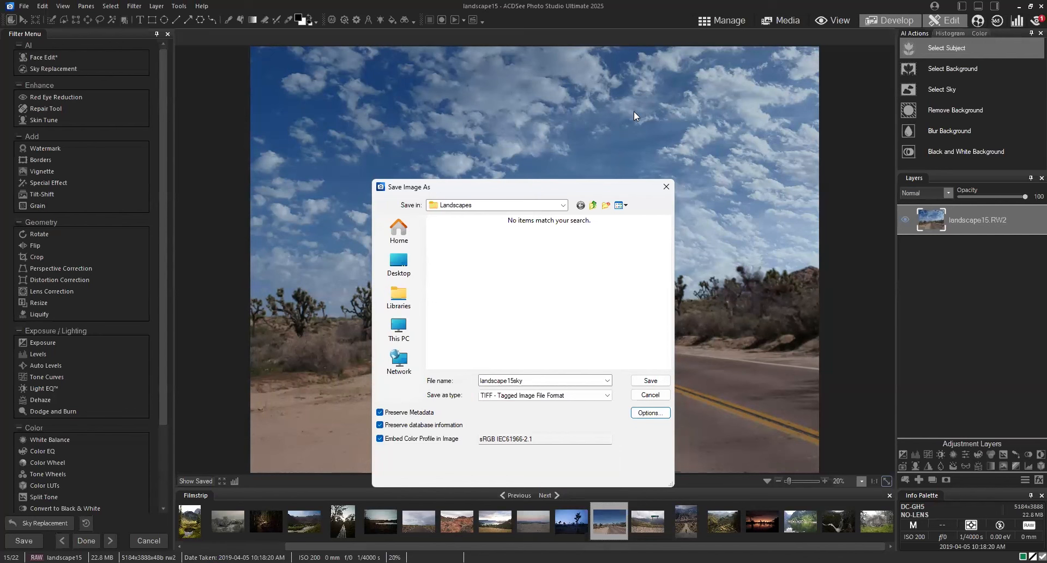
drag(571, 187, 633, 112)
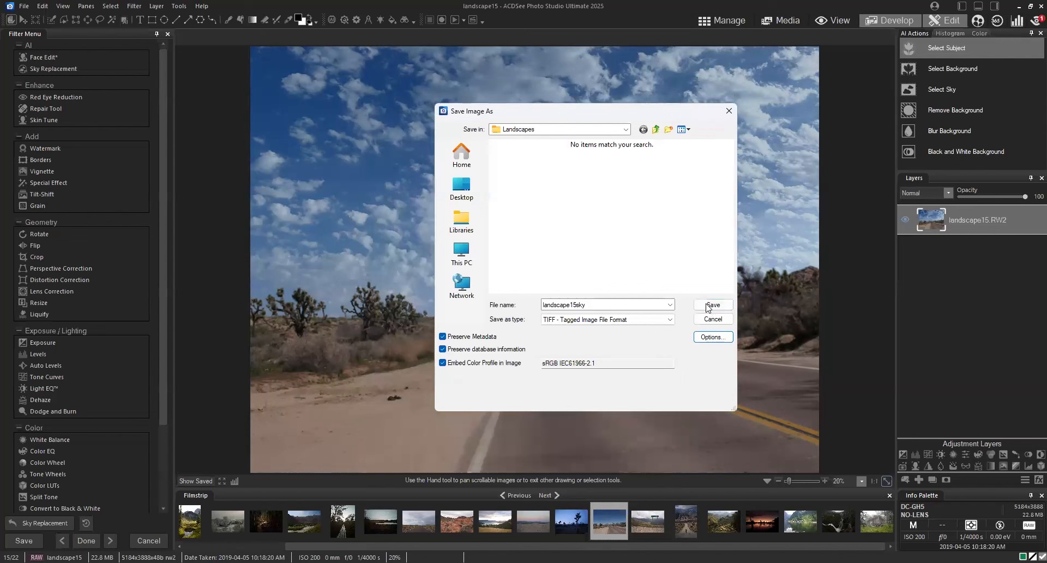
click(707, 306)
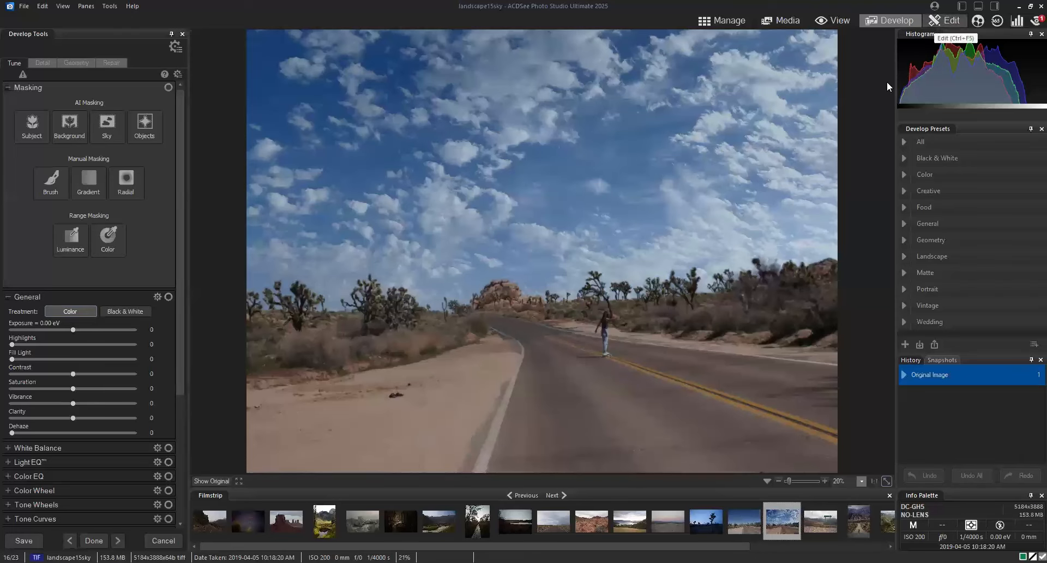
Open landscape15sky in Edit, and try to heal away the dark debris on the roadside sand with a nib width of 30.
click(933, 21)
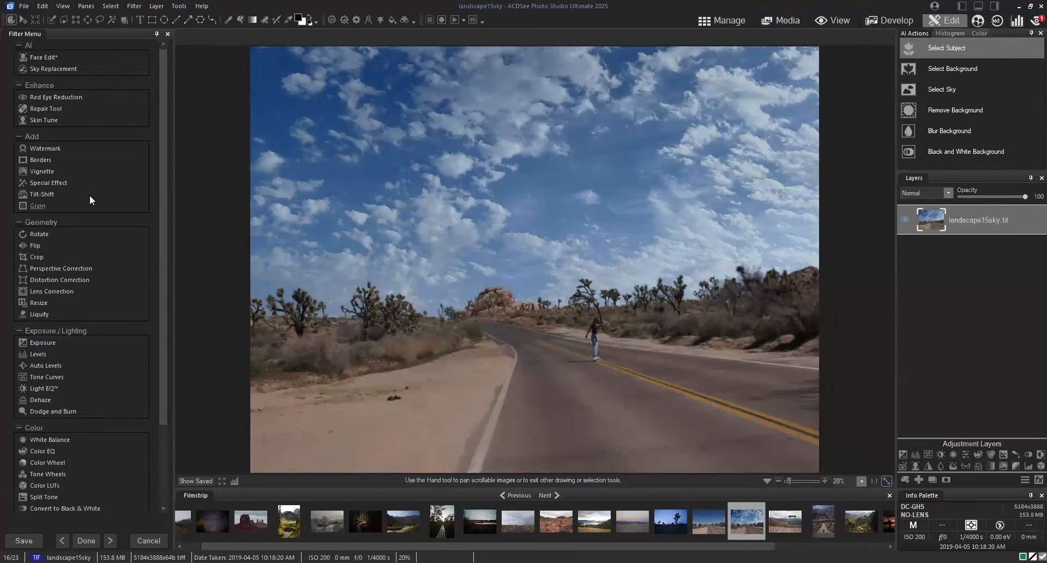
click(42, 109)
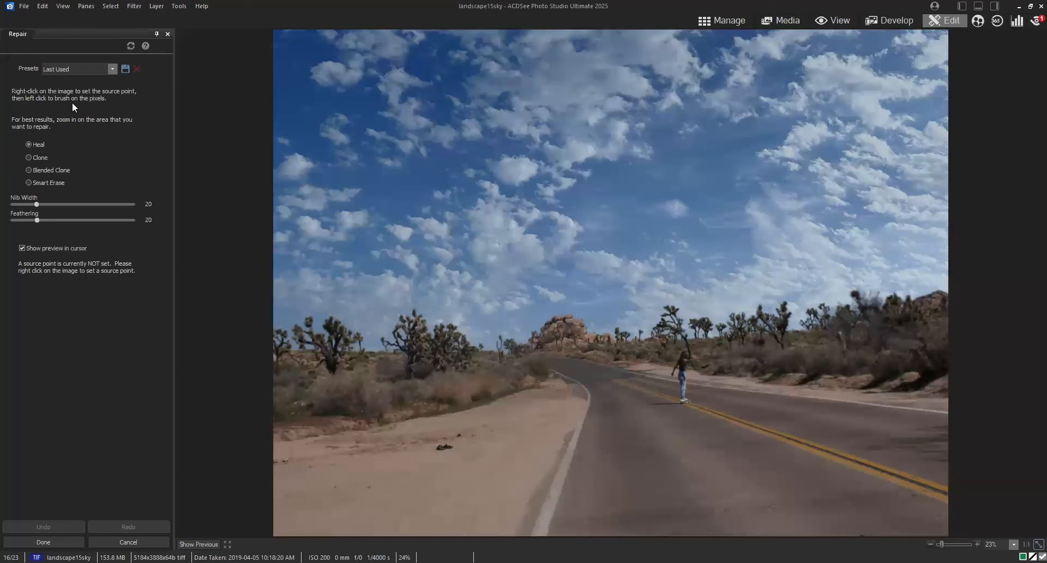
scroll(485, 451, up, 1)
right_click(771, 80)
scroll(771, 80, up, 3)
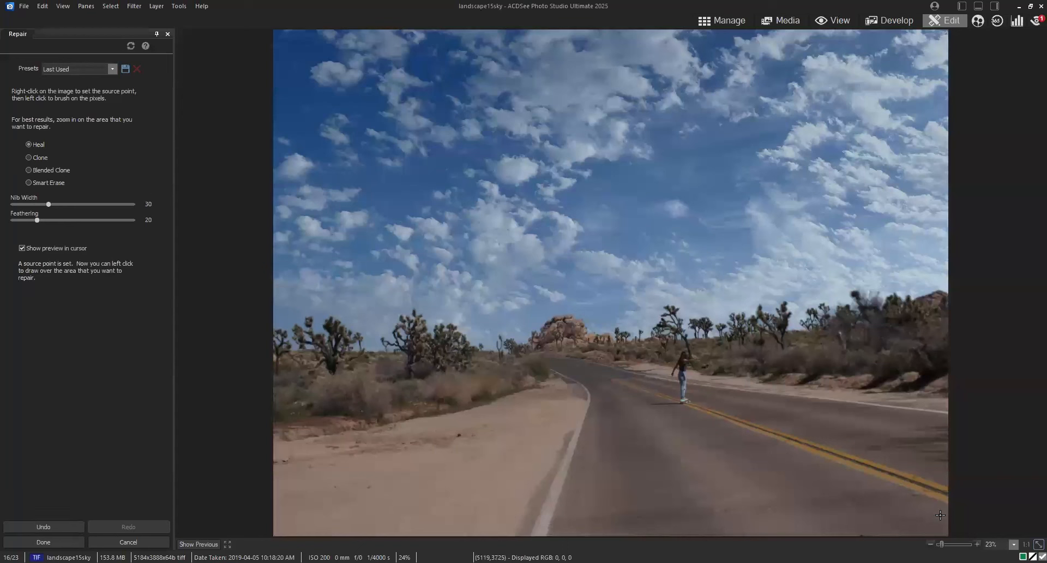
Undo the heal, and repair the dark debris on the roadside sand again at close range.
click(65, 528)
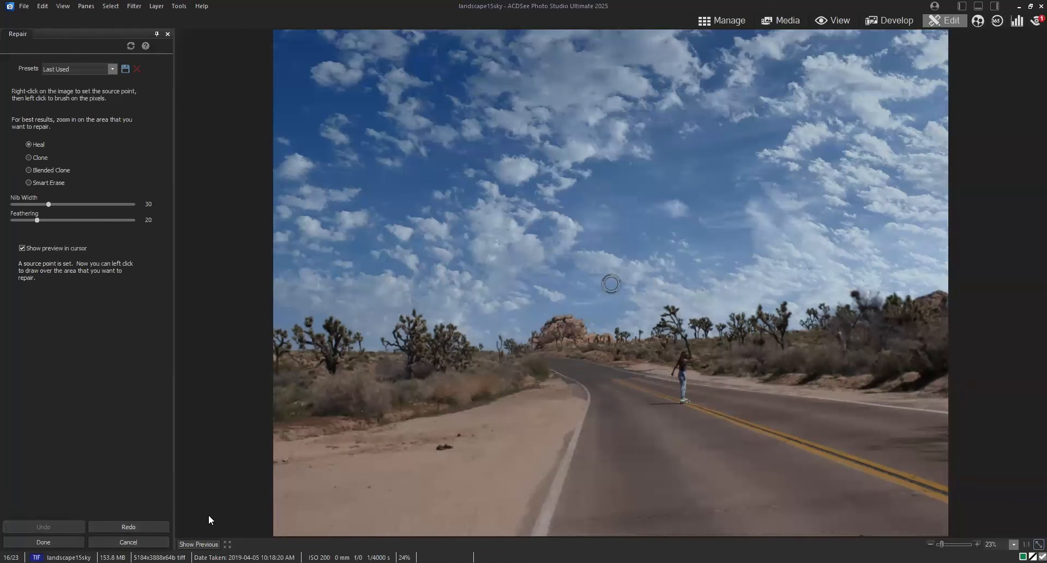
click(945, 545)
drag(986, 498, 968, 519)
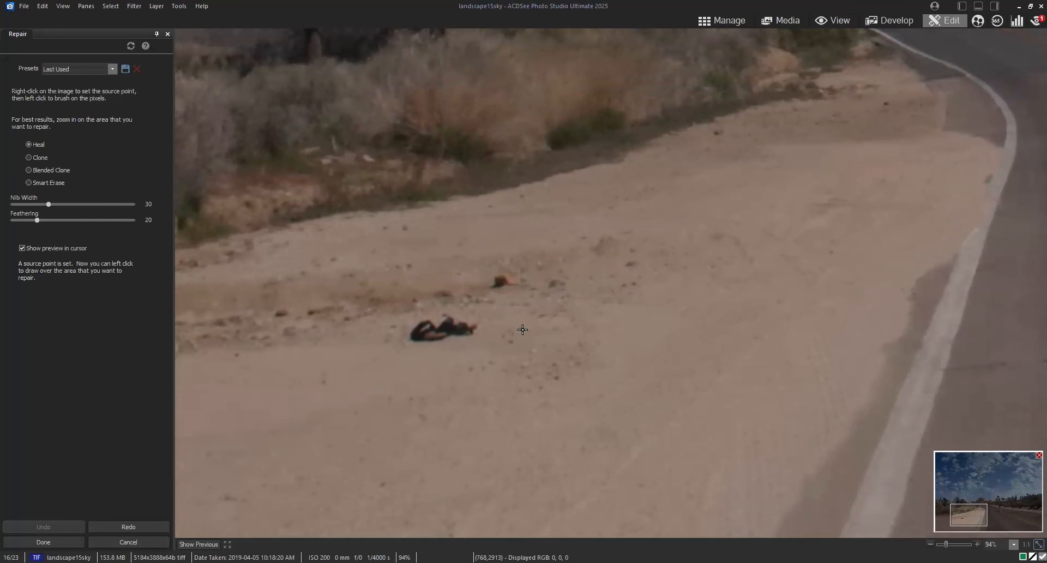
scroll(522, 330, down, 3)
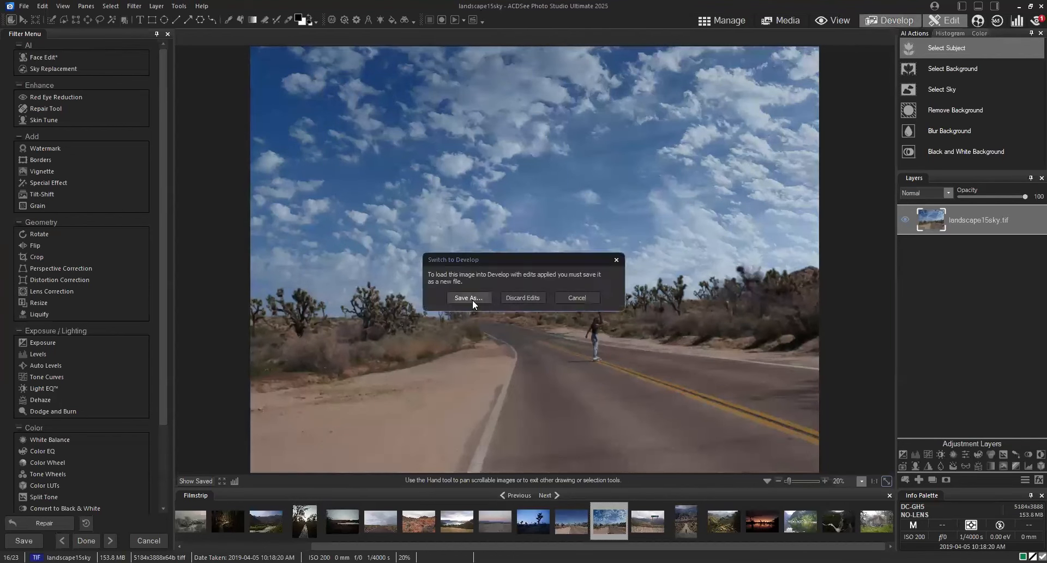
Save the repaired photo over the existing landscape15sky TIFF, and load it into Develop.
key(Return)
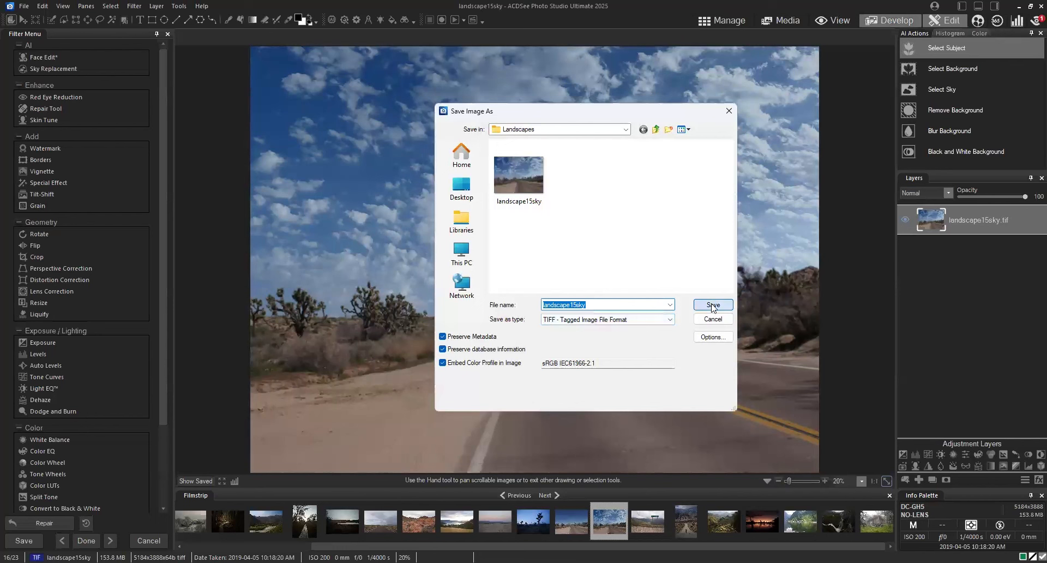
click(711, 306)
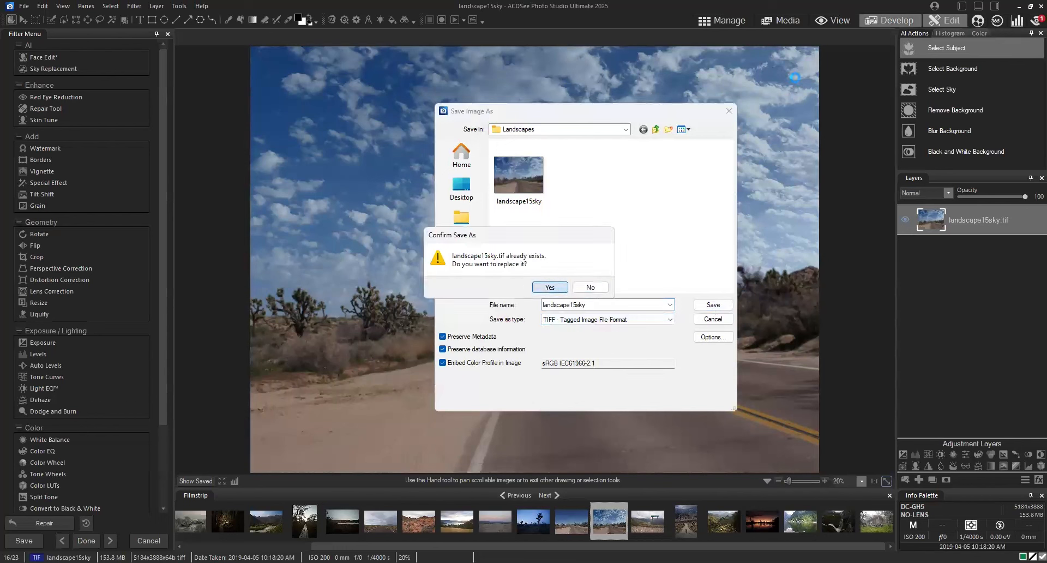
key(Return)
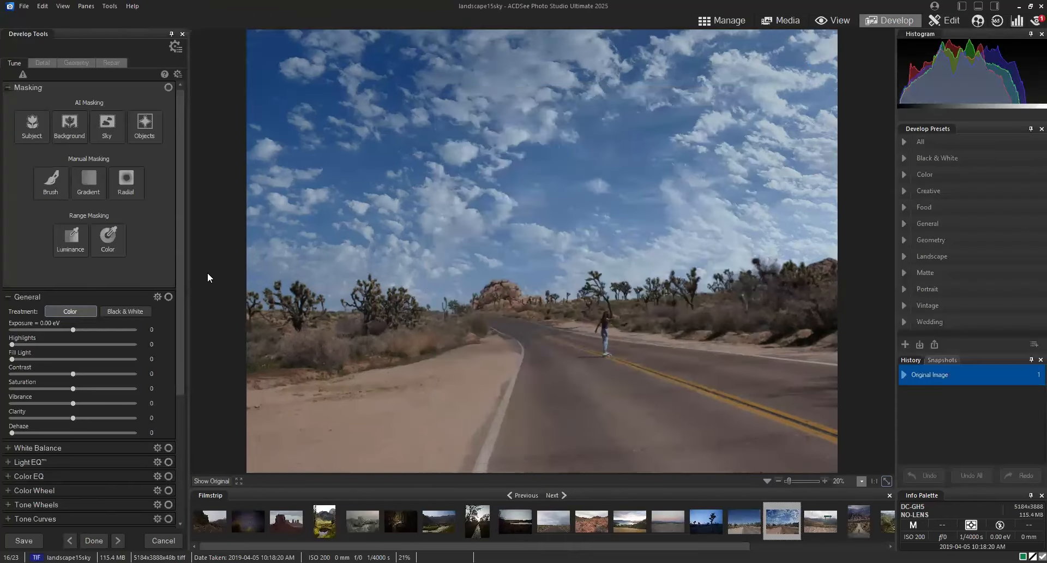
Set the photo's contrast to 9, and try a higher saturation before resetting saturation to 0.
drag(177, 270, 177, 284)
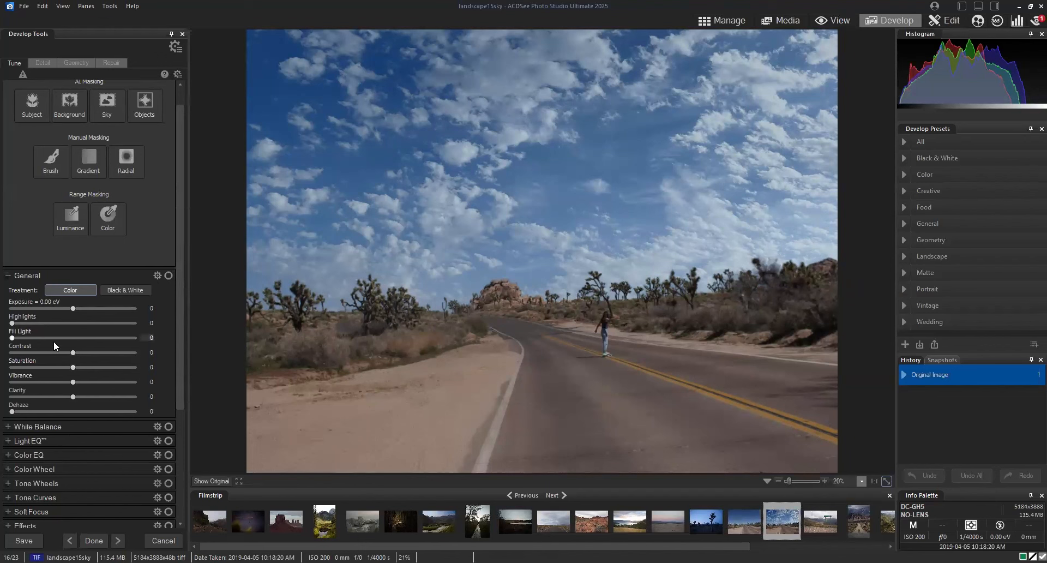
drag(73, 352, 78, 351)
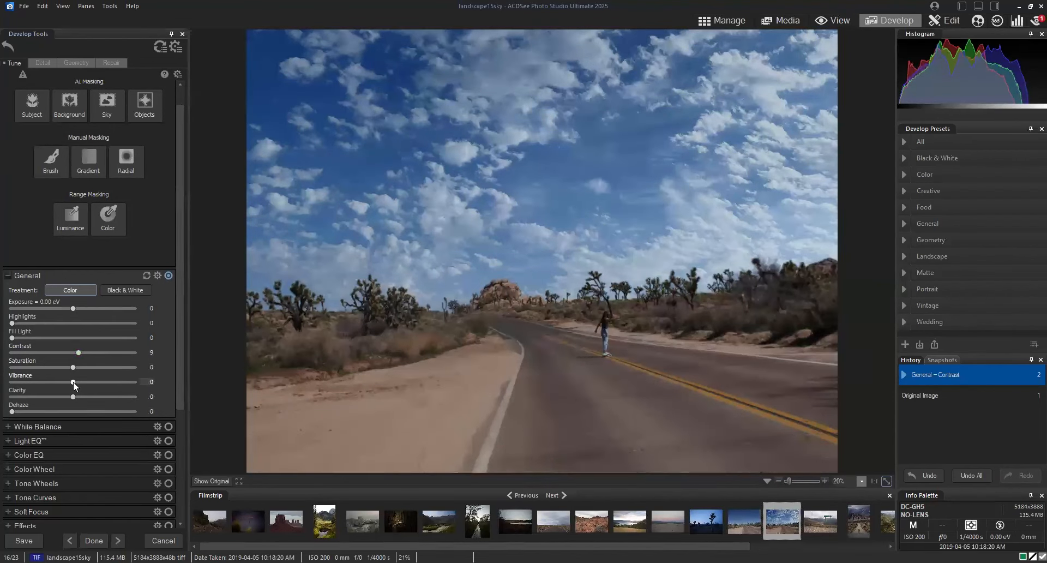
drag(73, 367, 79, 367)
mouse_move(86, 364)
mouse_down()
mouse_move(105, 365)
mouse_move(73, 367)
mouse_up()
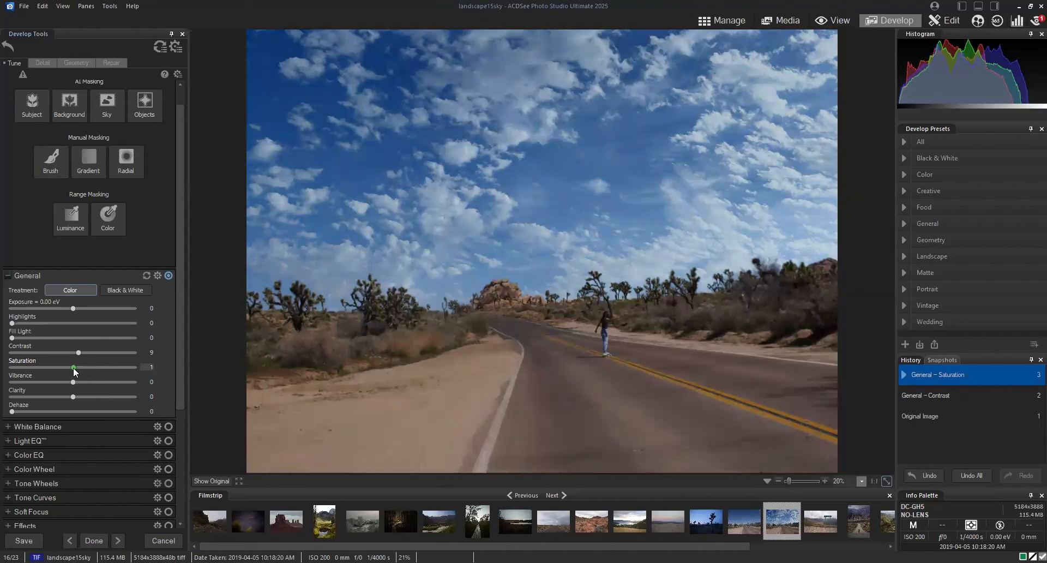
drag(73, 367, 73, 367)
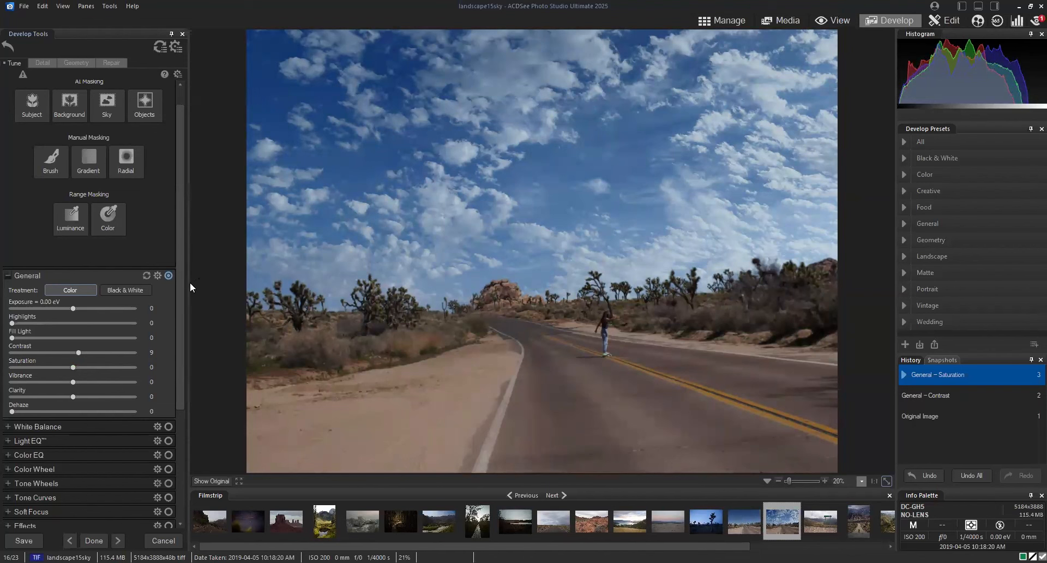
Add an AI mask covering the sky of the desert road photo.
scroll(182, 286, up, 1)
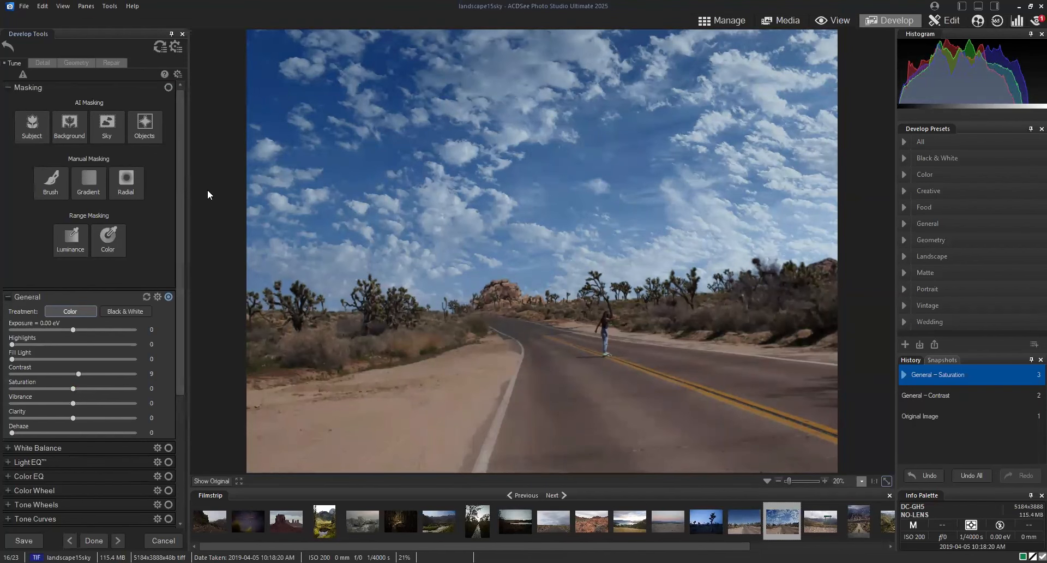
click(111, 132)
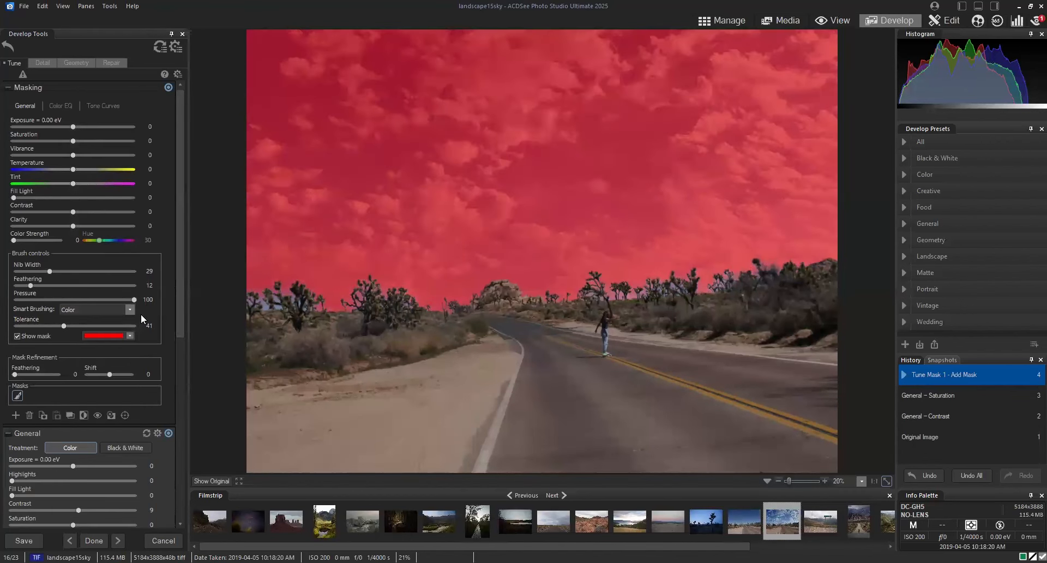
Invert the sky mask to cover the ground, hide its overlay, set its saturation to 42 and contrast to 5, and compare with the original.
click(83, 416)
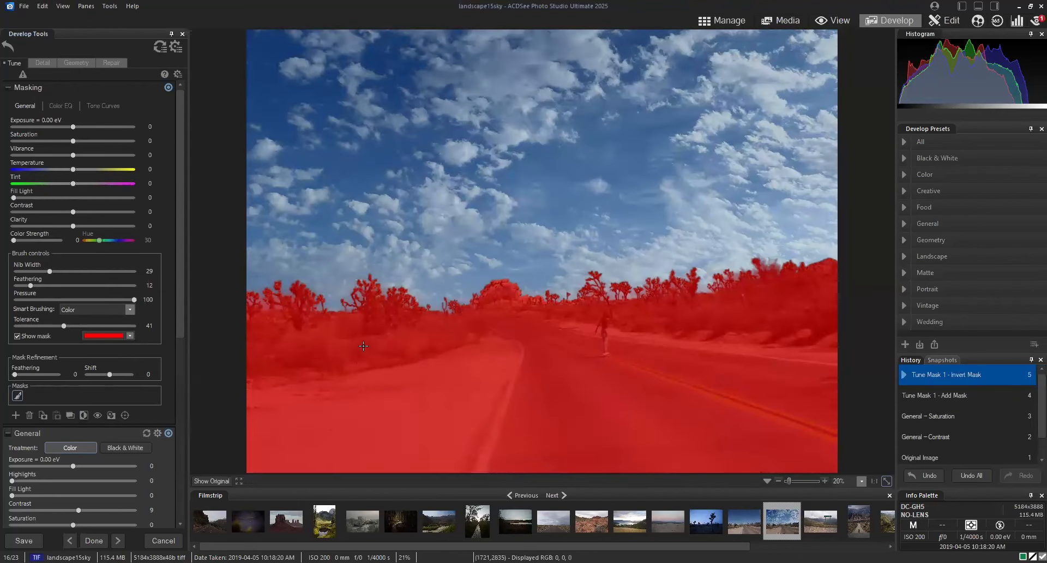
click(17, 336)
drag(73, 140, 97, 142)
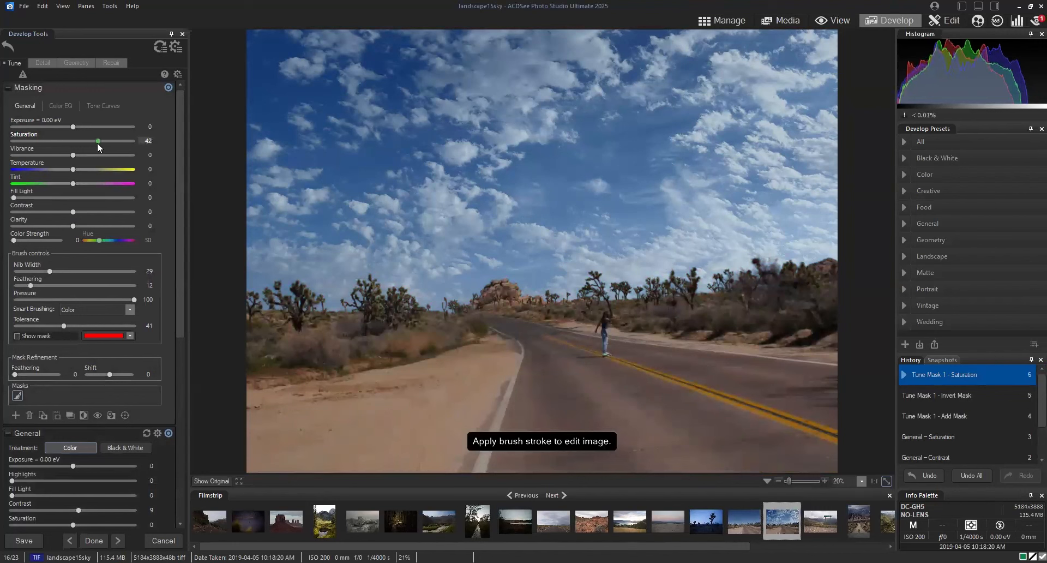
drag(72, 210, 75, 211)
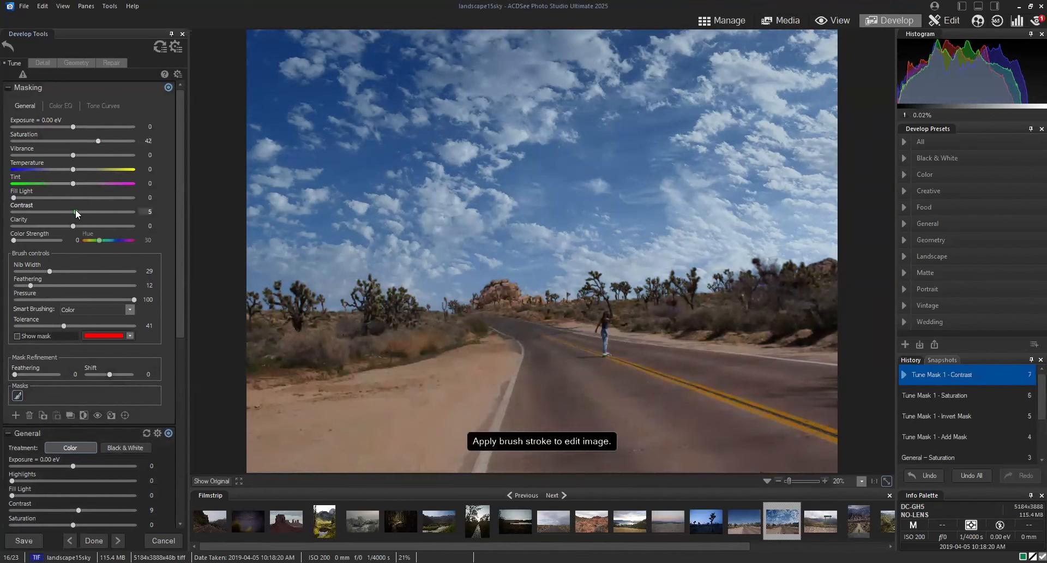
click(217, 479)
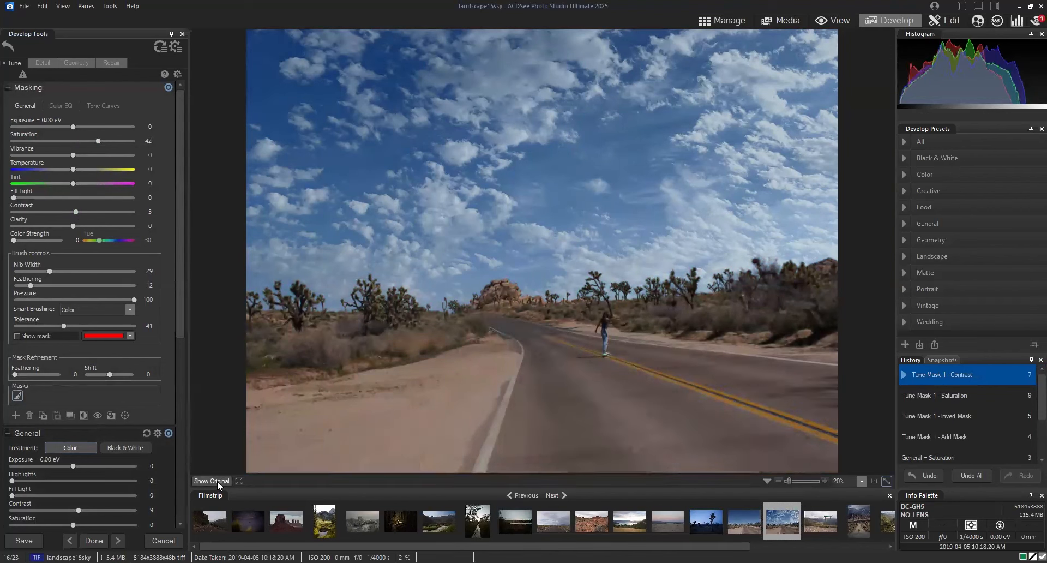
click(217, 481)
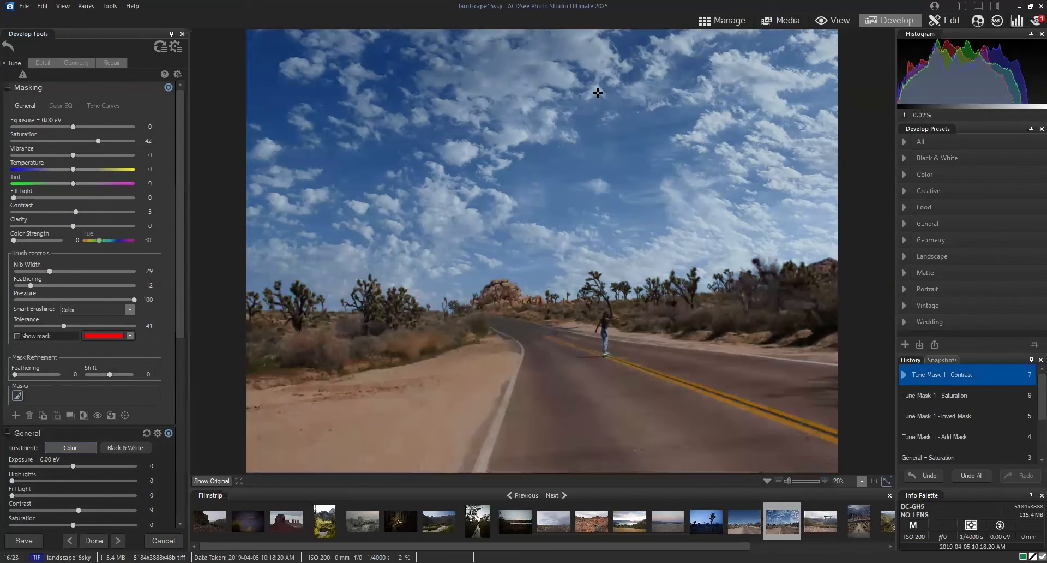
Duplicate the ground mask, invert the copy to cover the sky, and set the sky's saturation to -8.
mouse_move(18, 397)
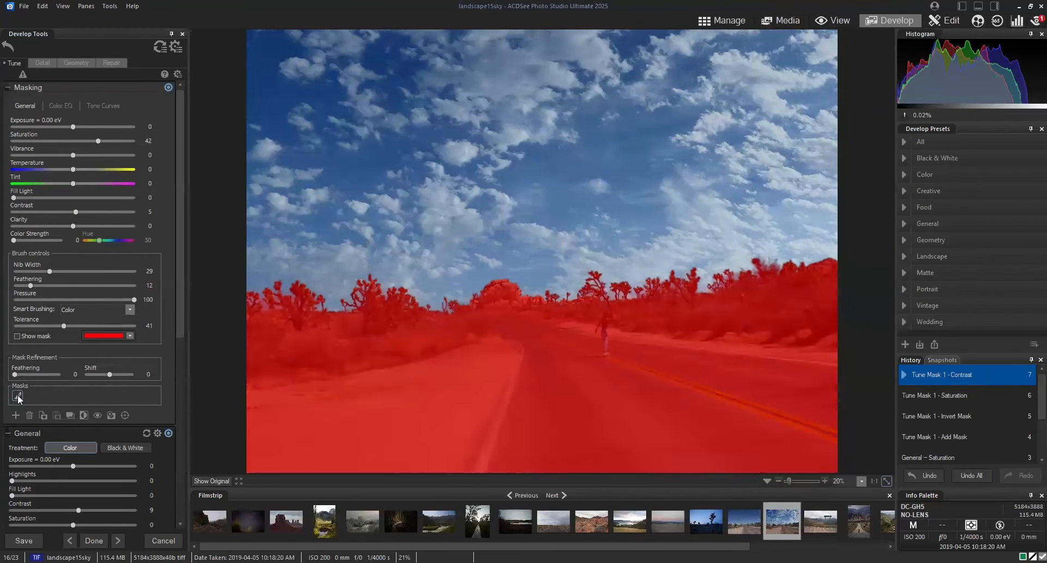
click(84, 413)
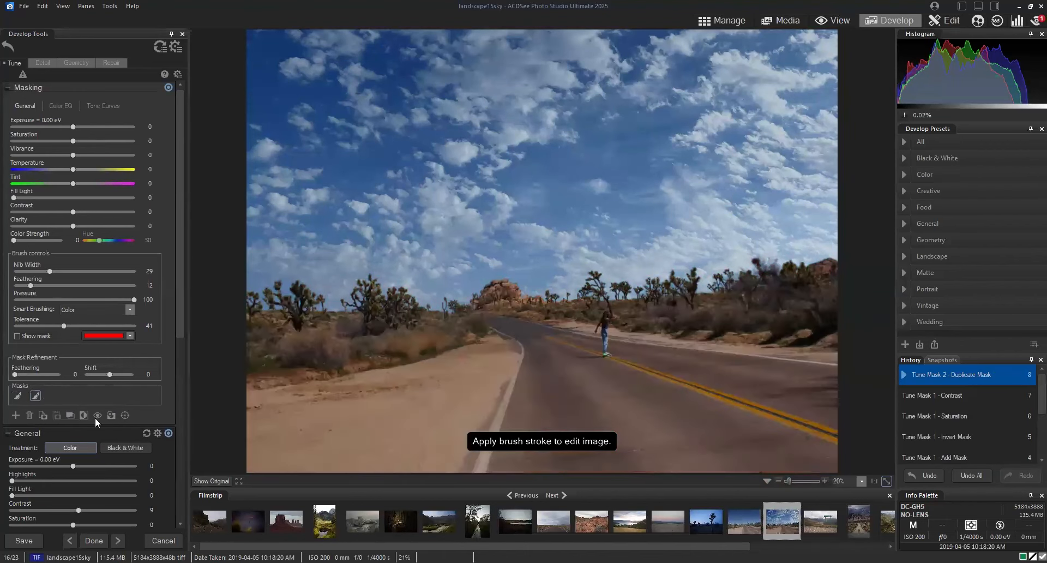
click(71, 413)
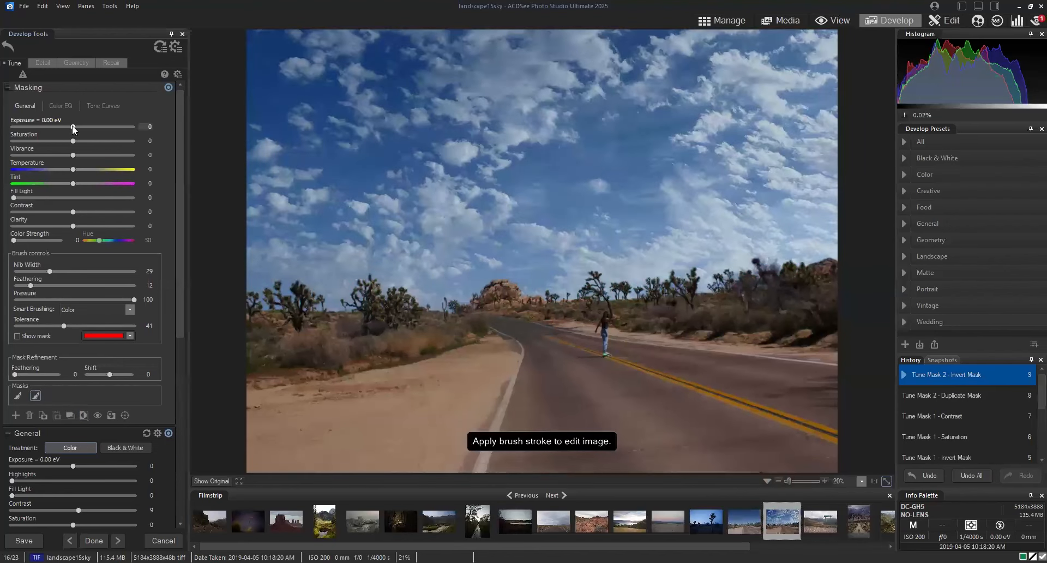
drag(72, 142, 68, 142)
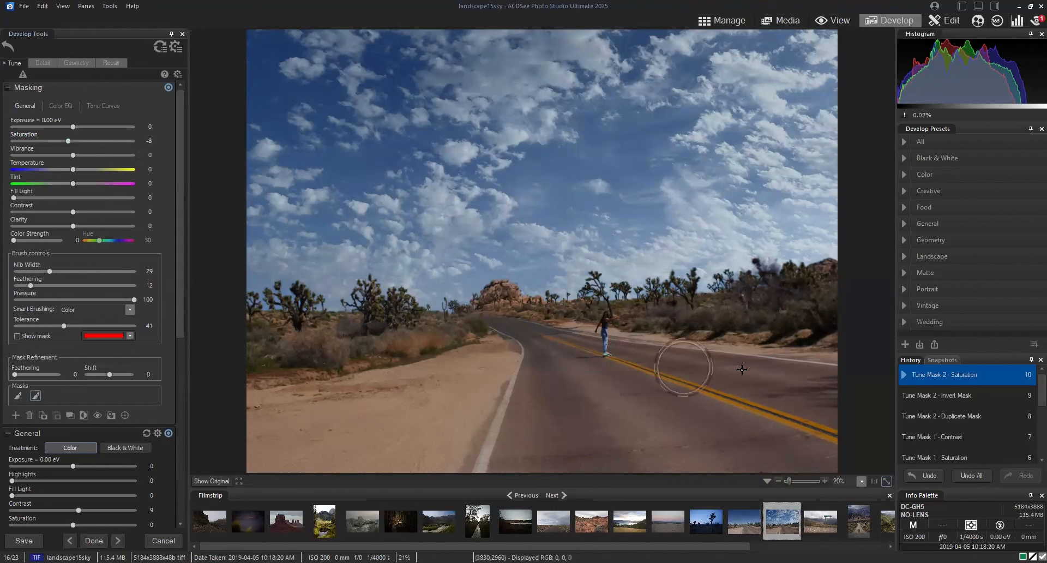
Add a color range mask with its overlay shown, sample a color from the road, and narrow the range around the yellow center lines.
click(15, 416)
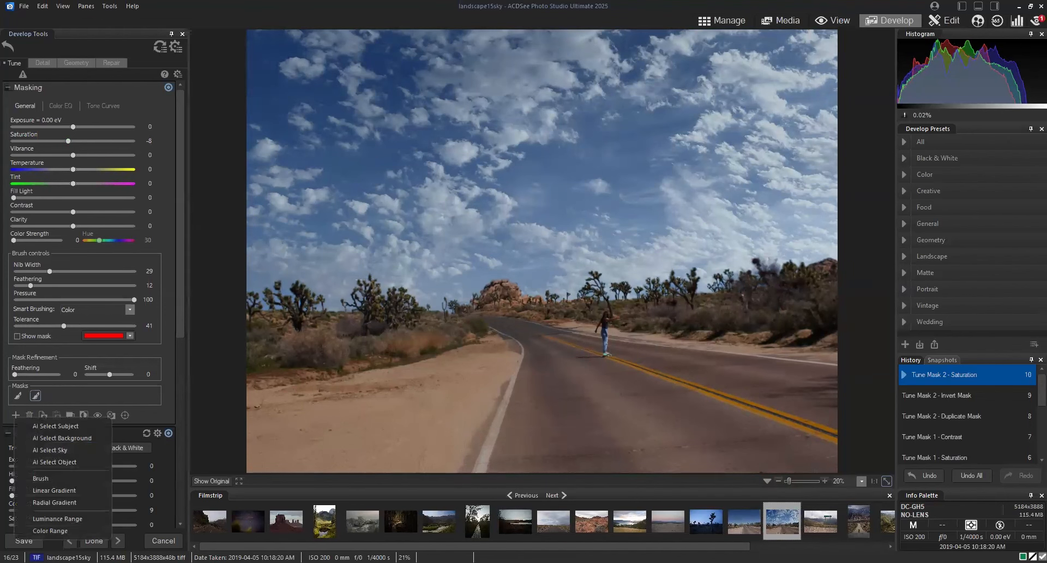
click(49, 530)
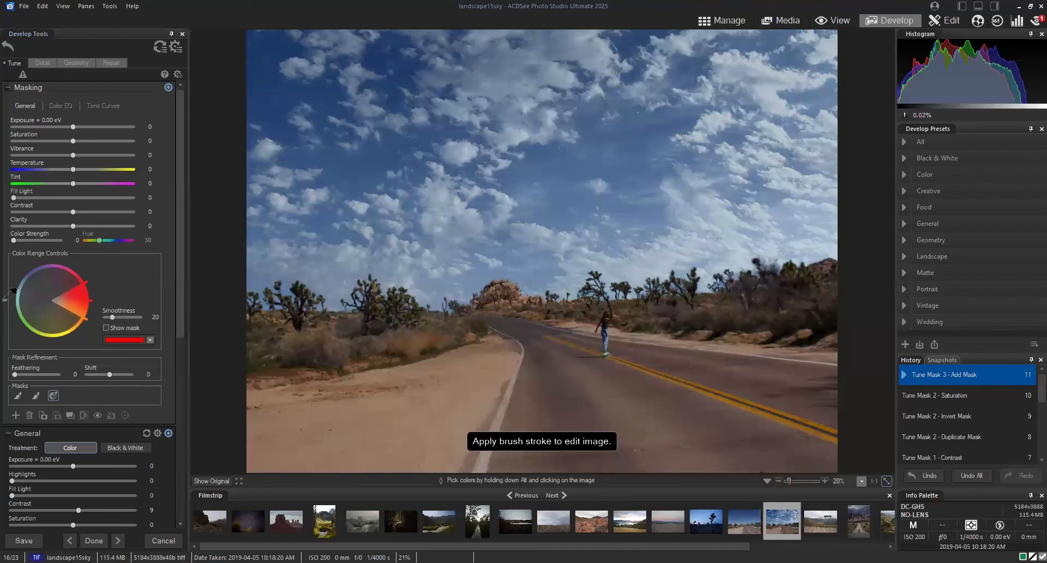
click(105, 328)
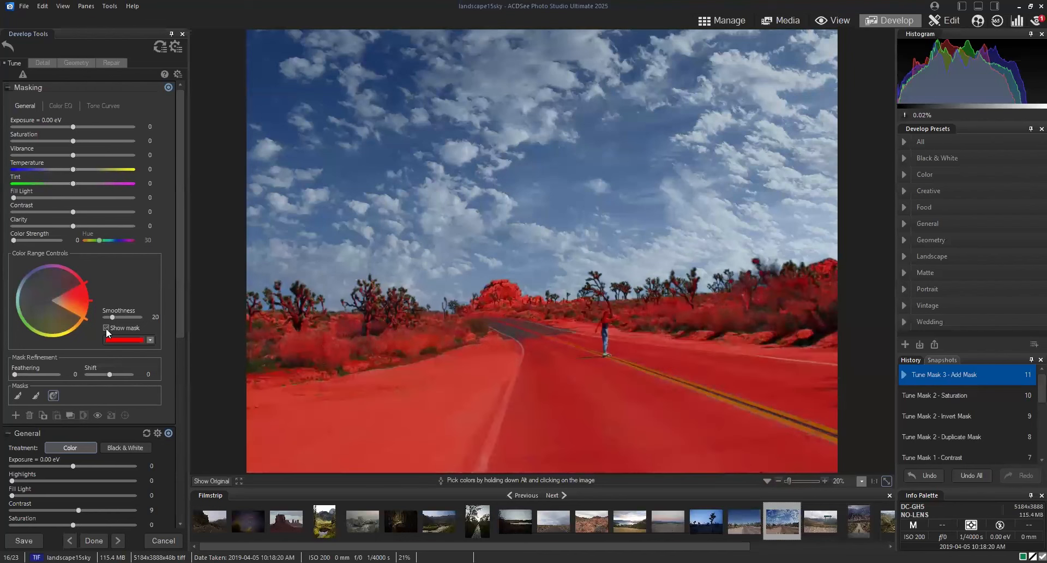
alt+click(710, 386)
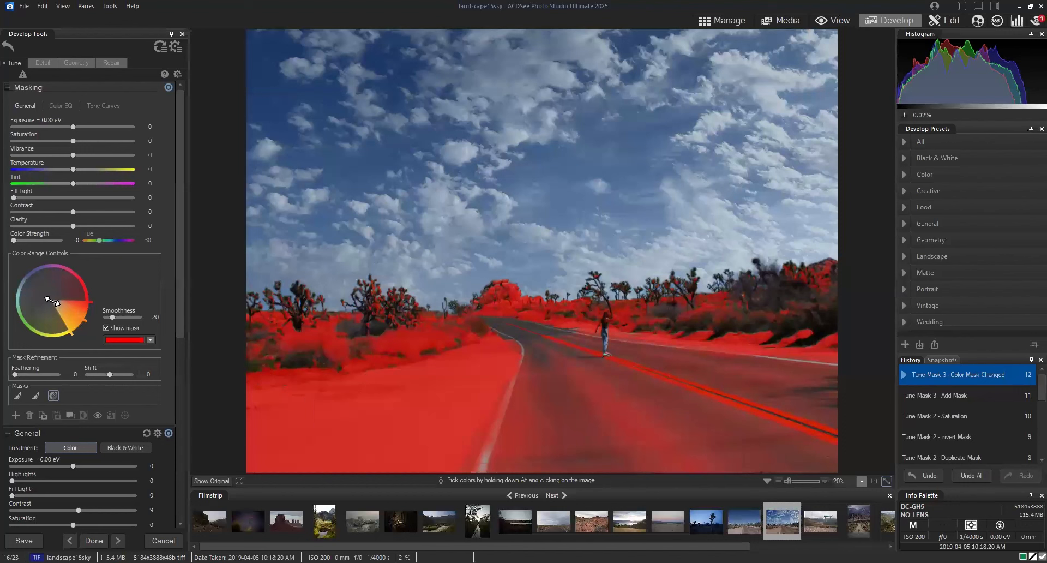
drag(51, 300, 63, 306)
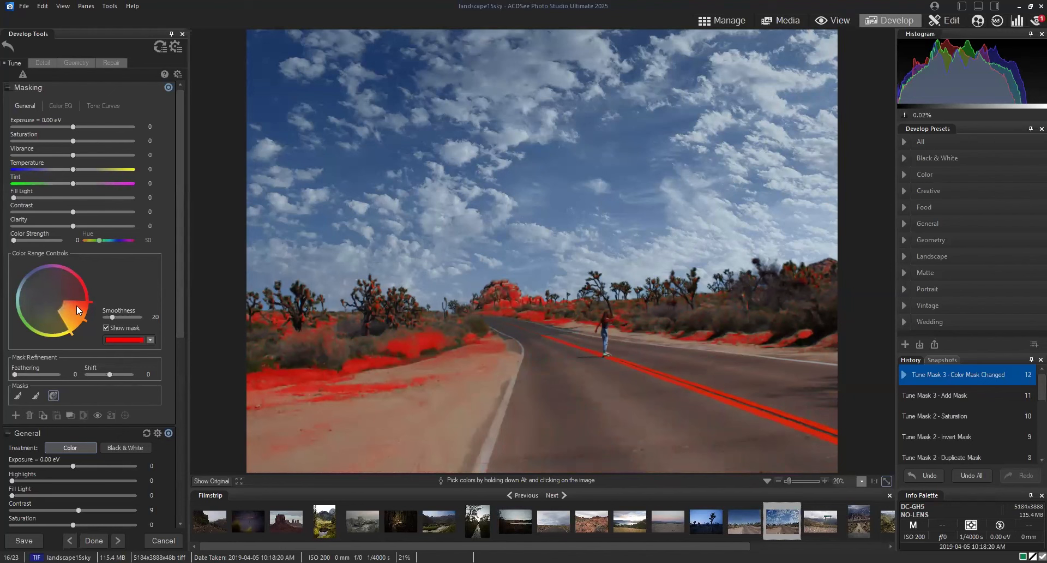
drag(63, 304, 62, 307)
Convert the color range mask to a brush mask, erase it everywhere except the yellow road lines, and hide the overlay.
click(50, 395)
right_click(53, 394)
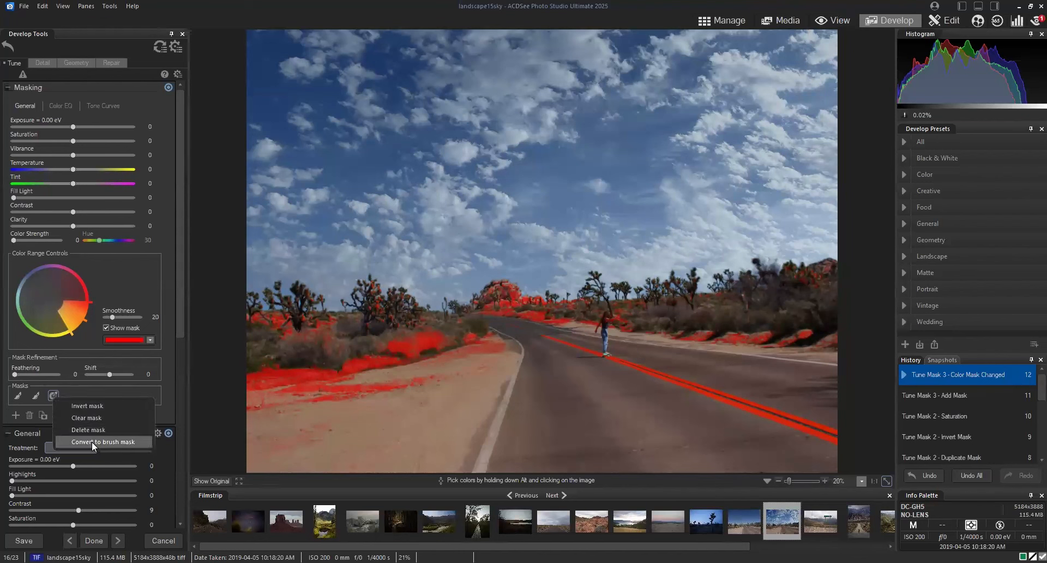
click(91, 441)
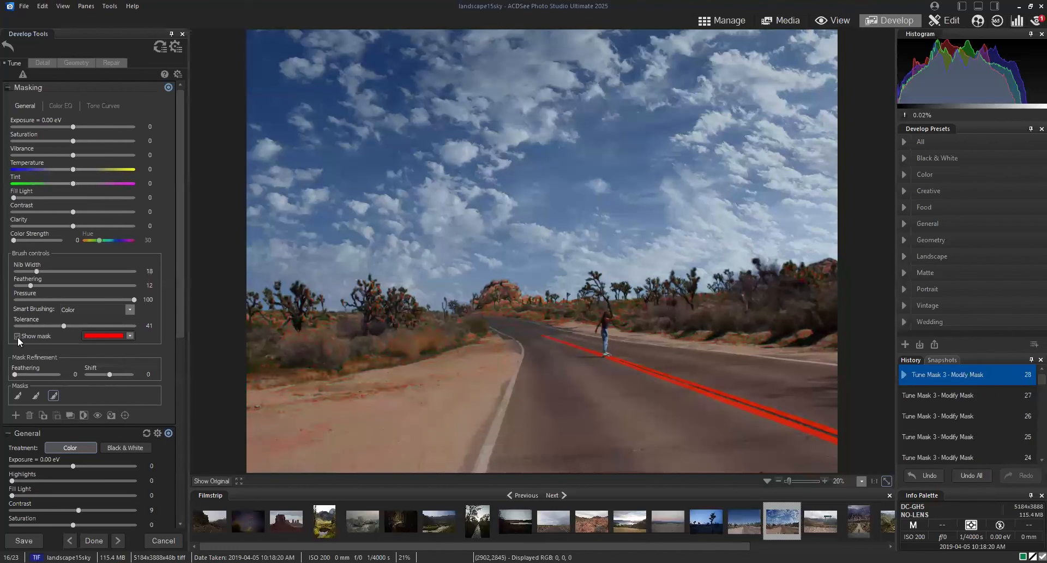
click(17, 336)
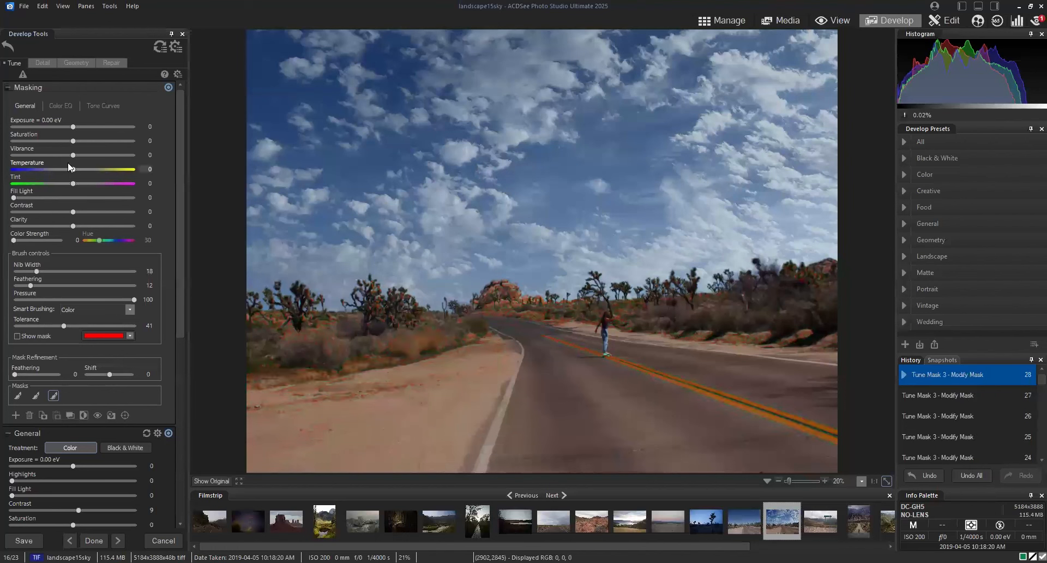
Set the road-line mask's exposure to +0.24 eV and saturation to 63, and compare the photo with the original.
drag(73, 127, 76, 127)
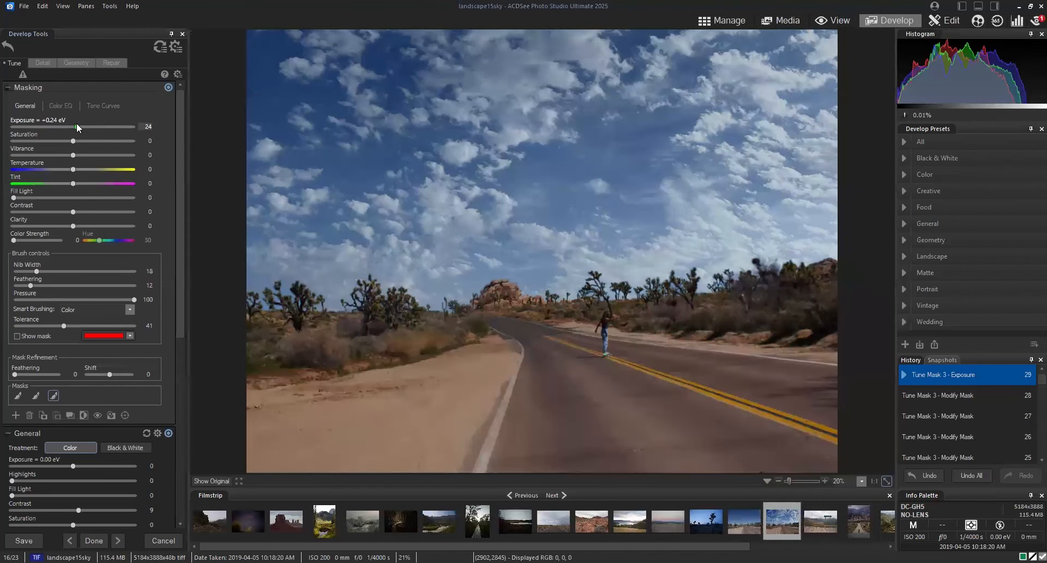
drag(74, 140, 103, 142)
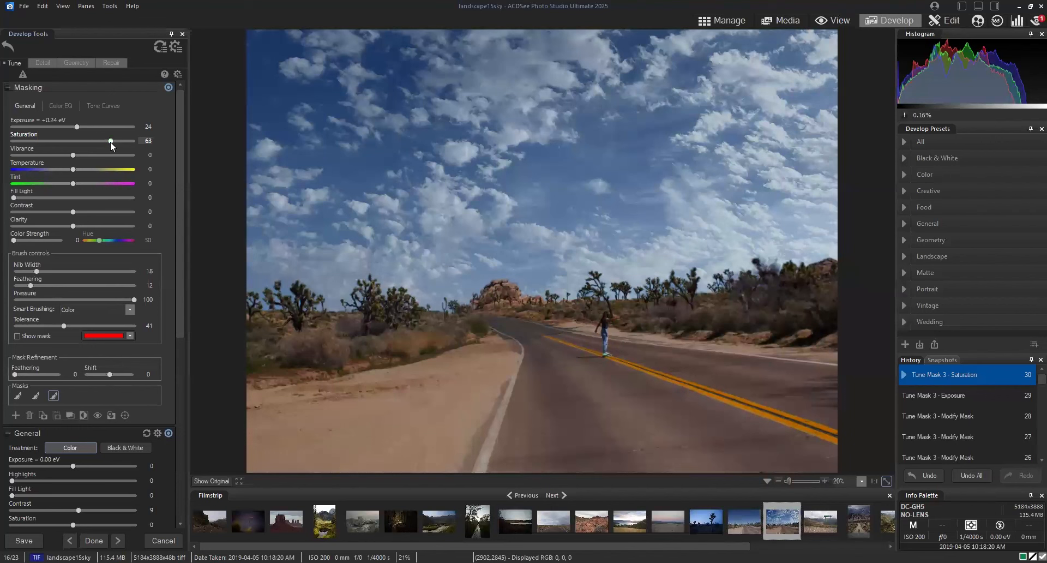
click(215, 483)
click(215, 484)
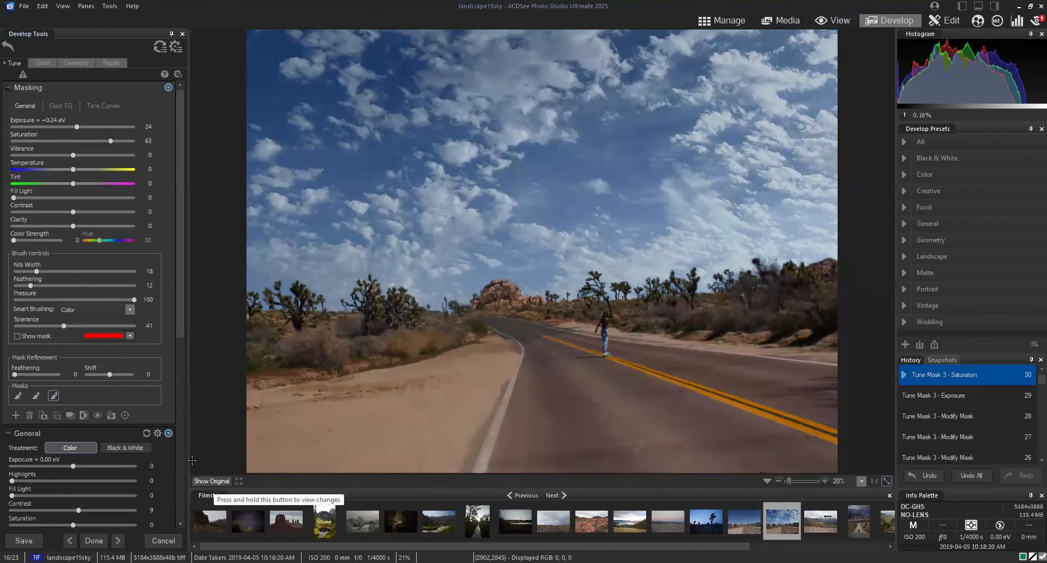
Add an AI object mask by outlining the skateboarder on the road, with the mask overlay shown.
click(15, 415)
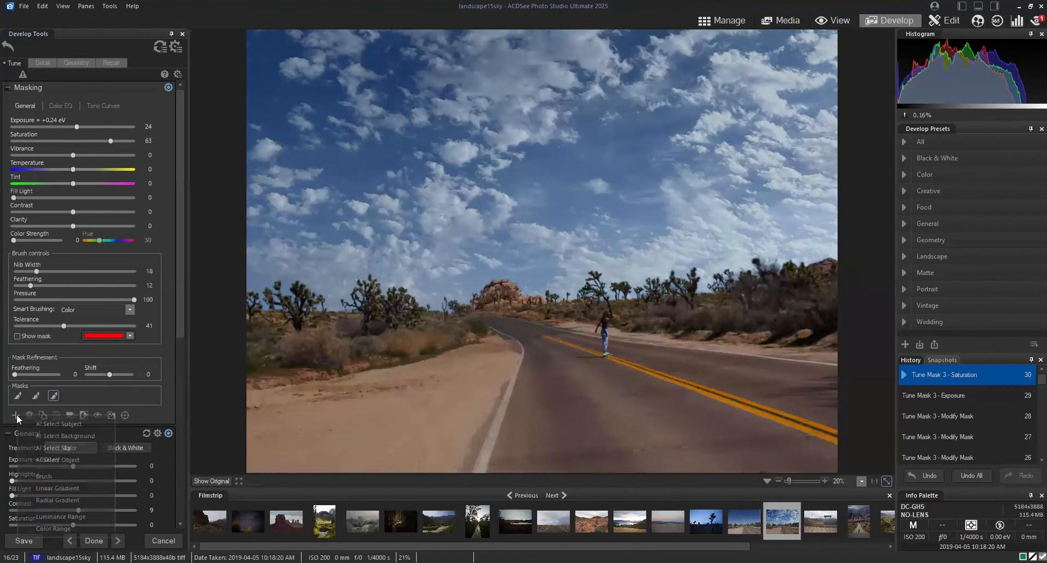
click(84, 459)
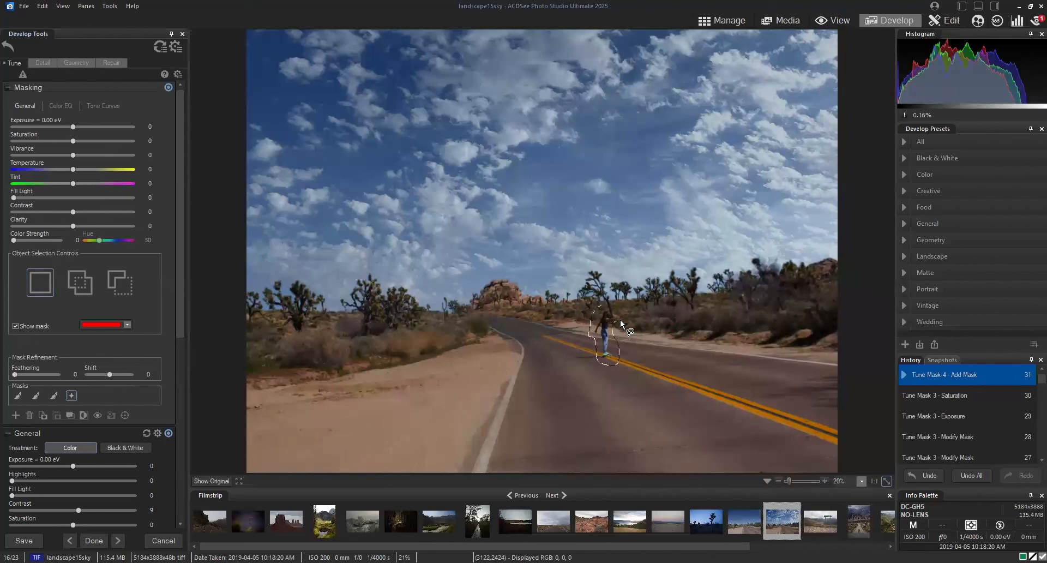
click(598, 308)
click(15, 326)
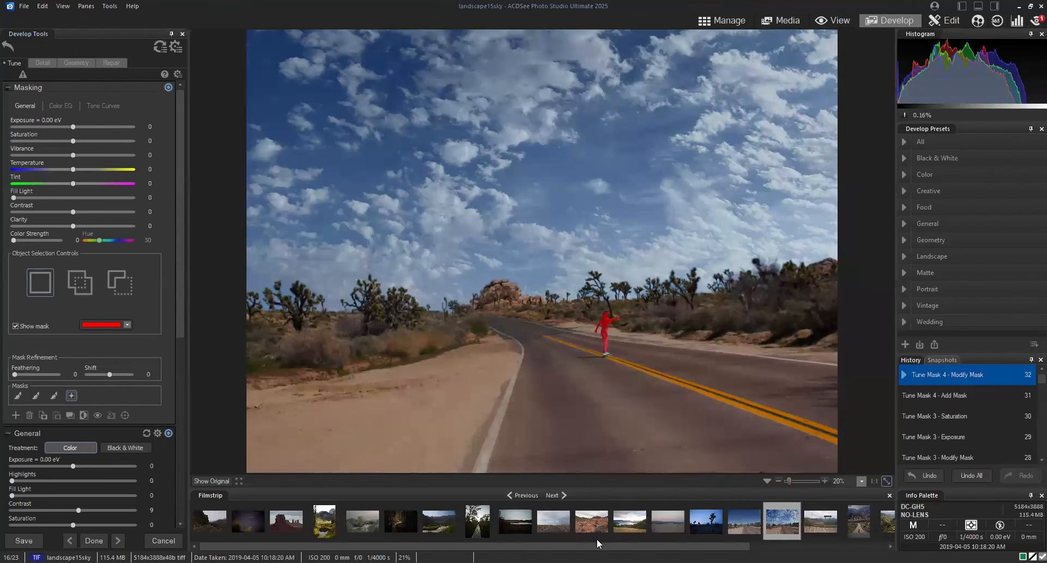
Check the skateboarder mask at close range, hide its overlay, and set its exposure to +0.27 eV.
scroll(736, 518, down, 3)
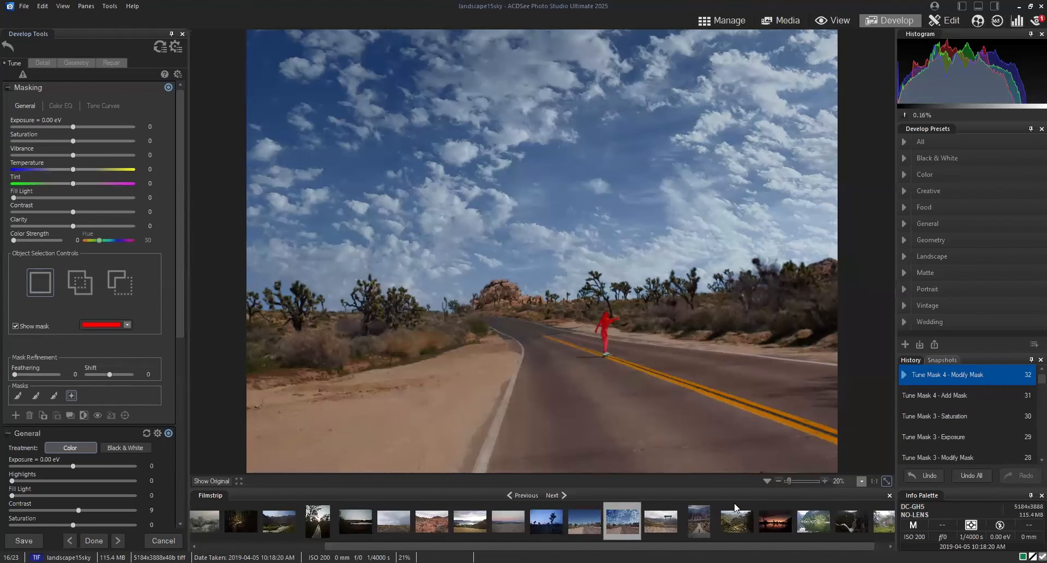
drag(788, 480, 792, 481)
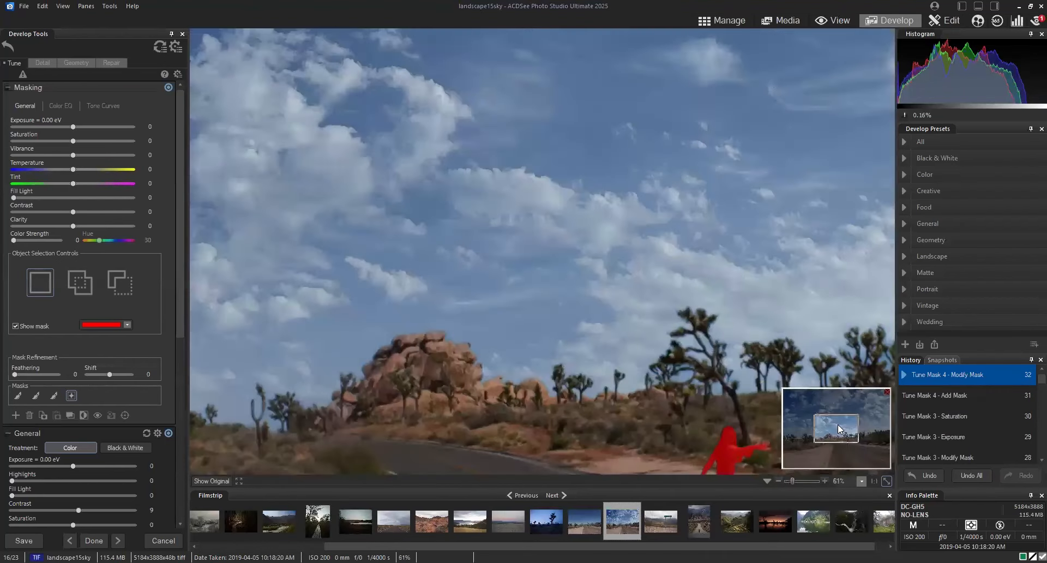
drag(838, 424, 850, 441)
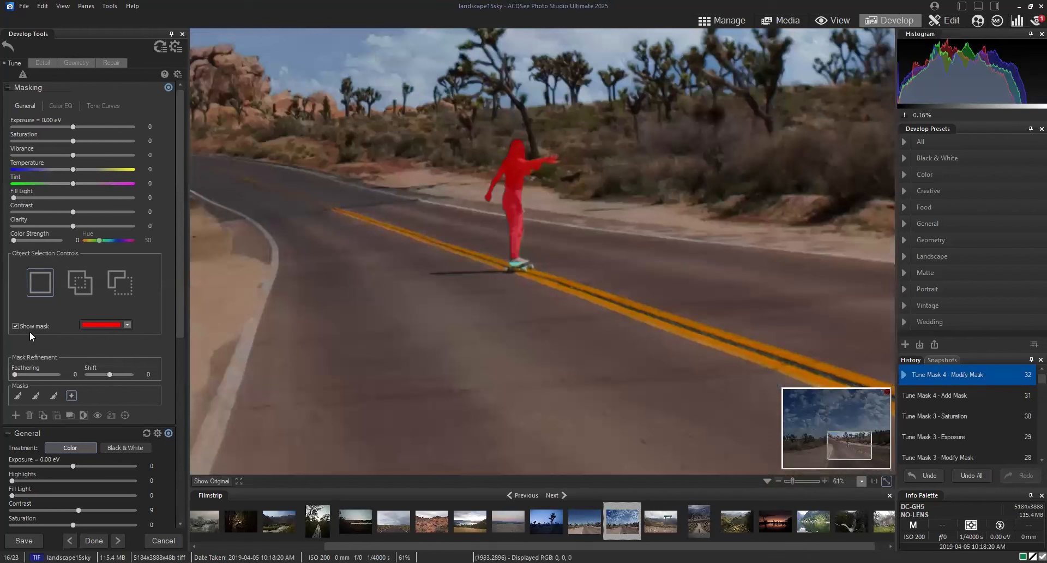
click(15, 325)
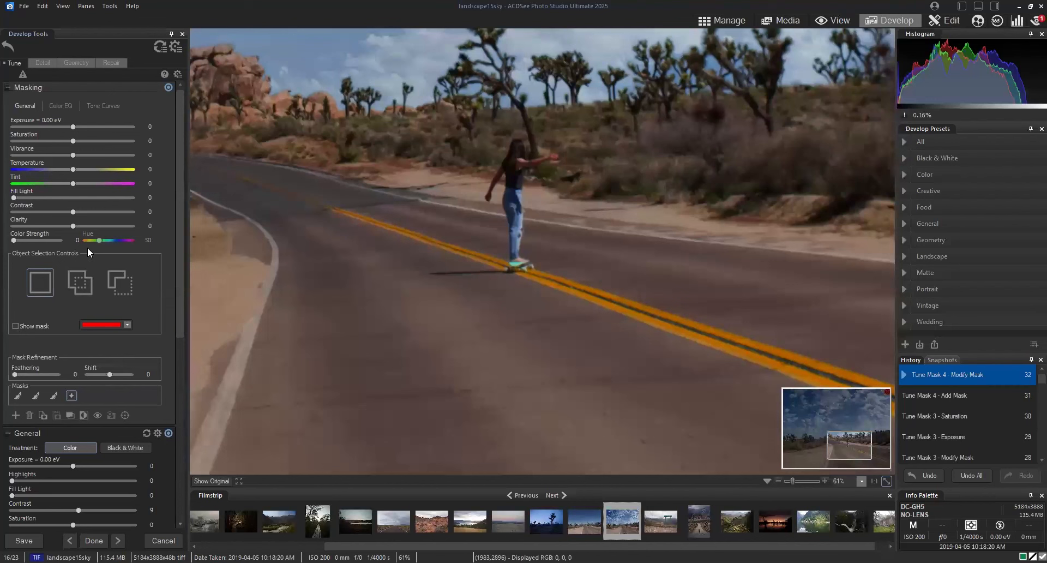
drag(73, 126, 75, 126)
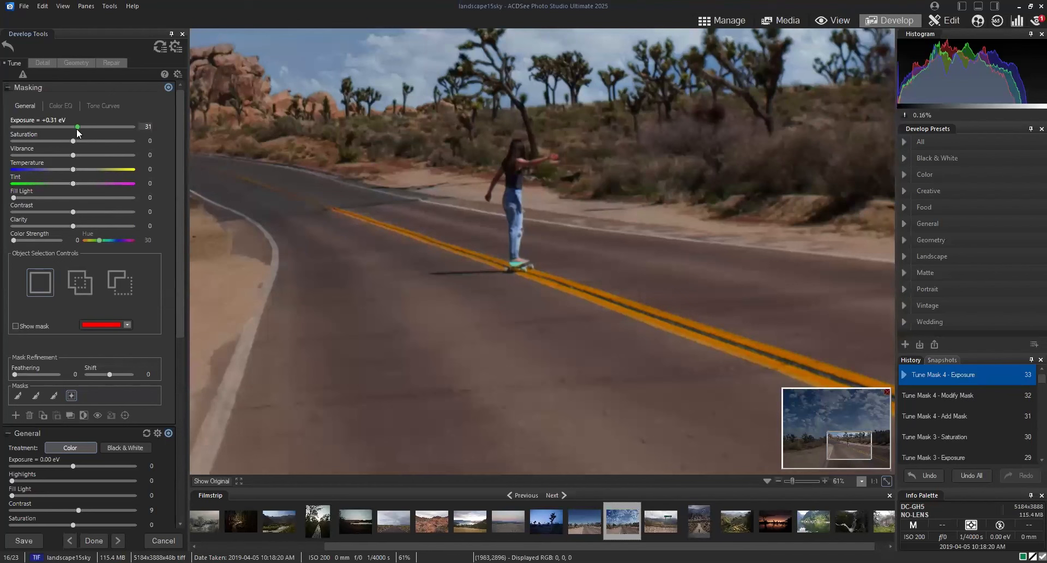
click(77, 128)
Duplicate the skateboarder mask, invert the copy, set its exposure to -0.24 eV, and compare the photo with the original.
click(886, 481)
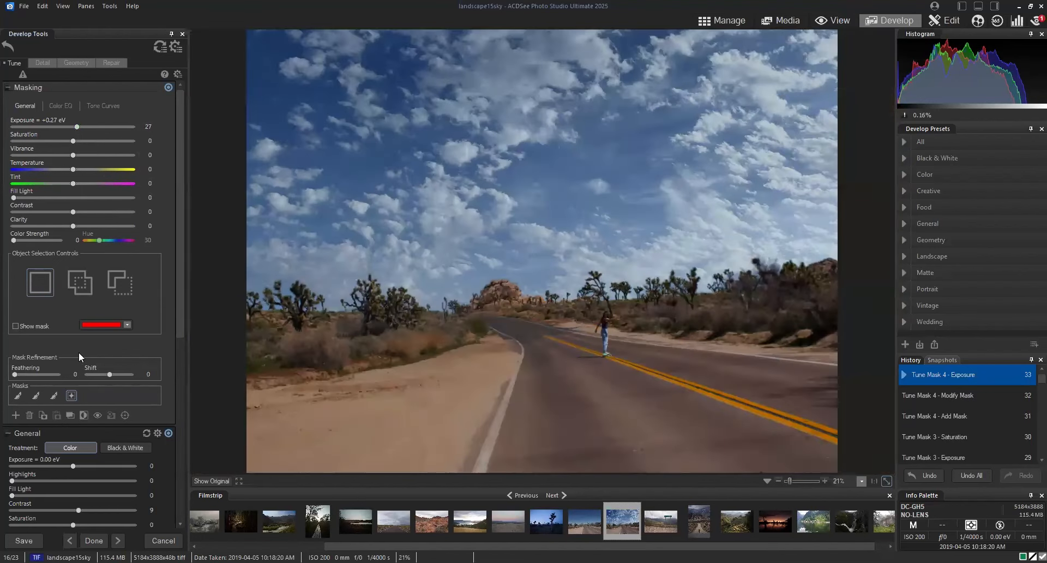
mouse_move(69, 394)
click(71, 415)
click(82, 415)
mouse_move(89, 397)
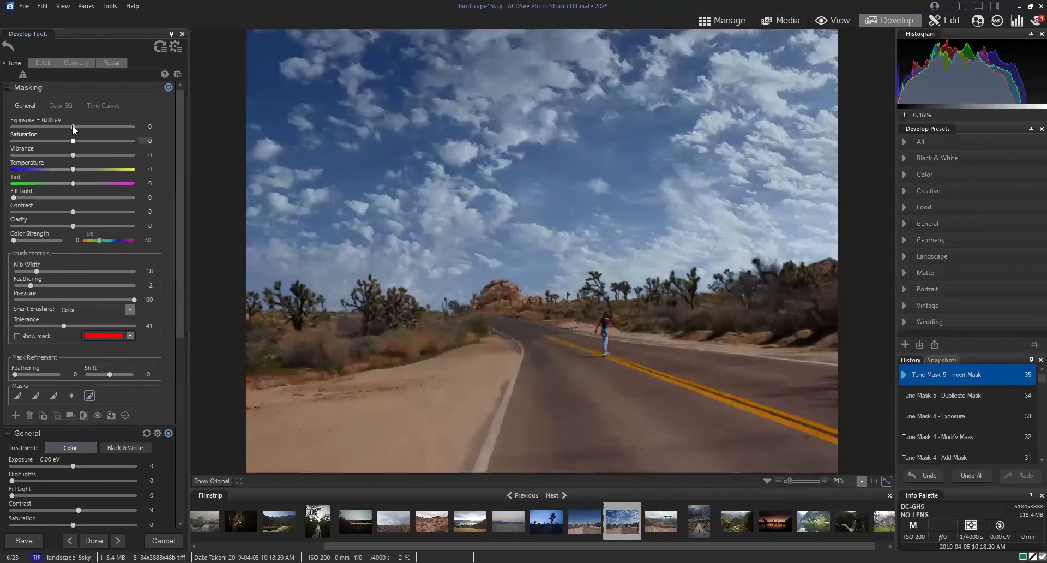
mouse_move(73, 127)
mouse_down()
mouse_move(43, 126)
mouse_move(68, 126)
mouse_up()
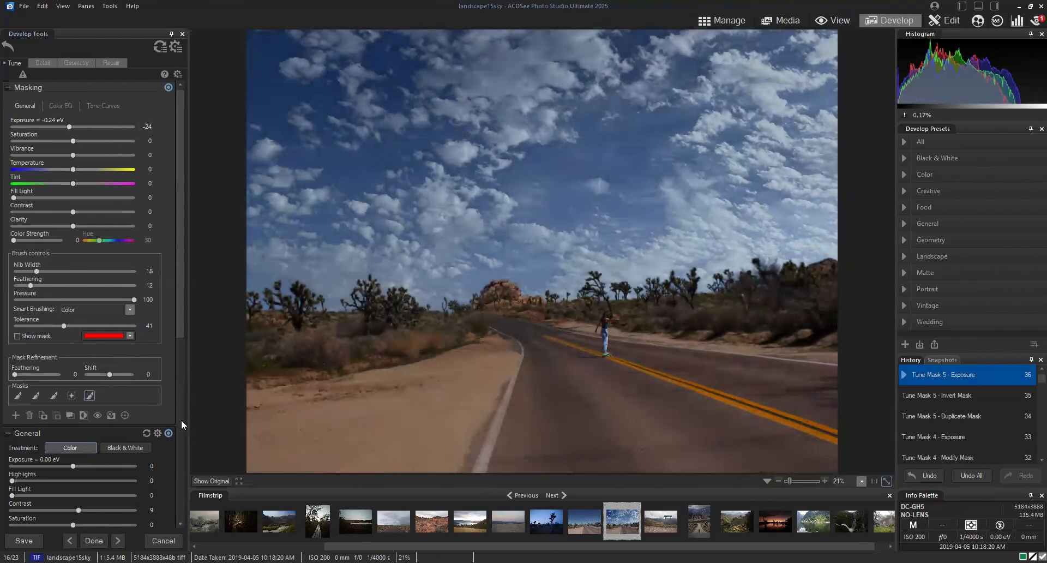
click(206, 483)
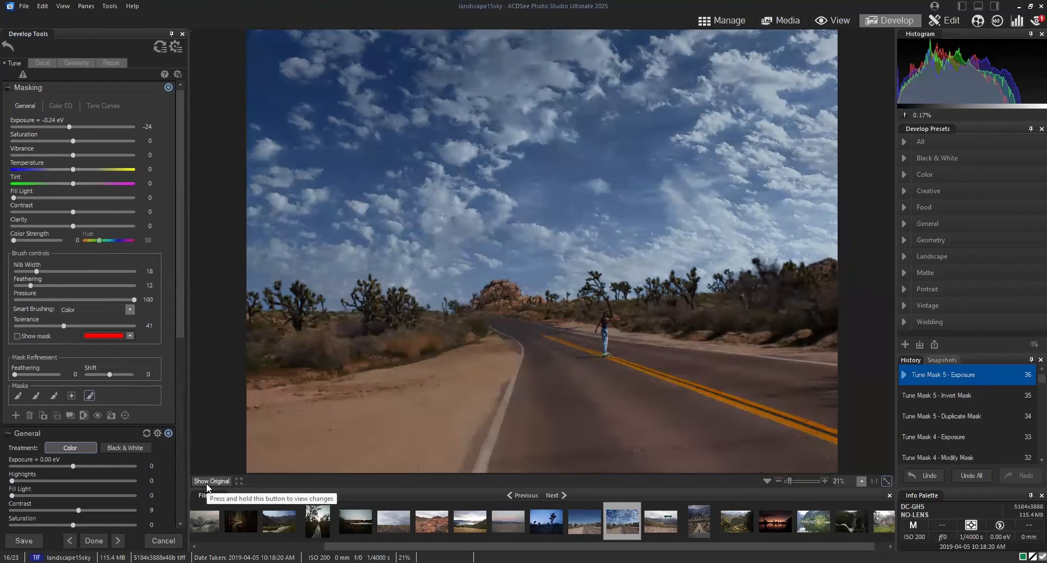
click(206, 483)
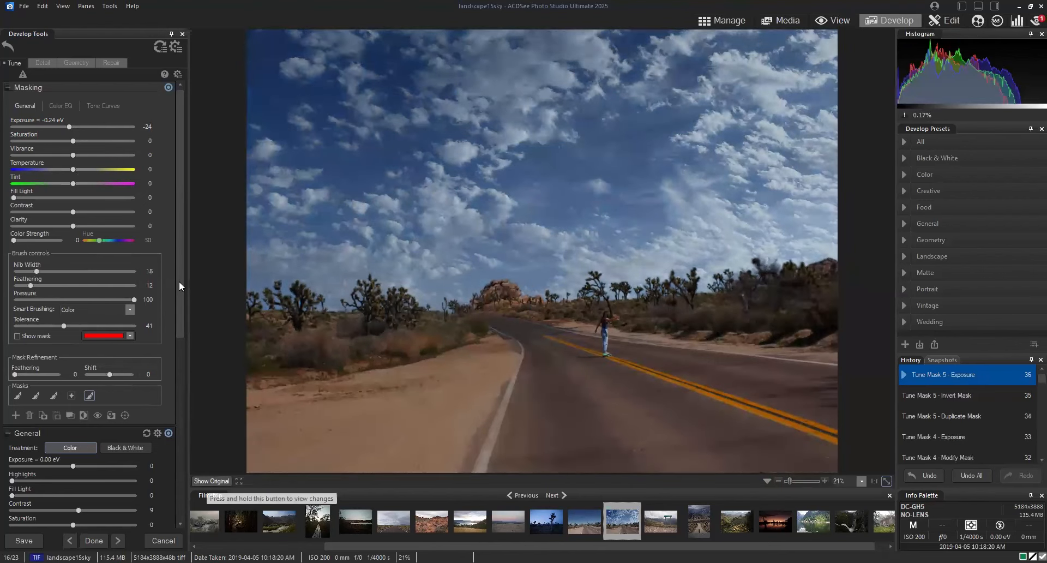
Set the whole photo's general exposure to +0.37 eV.
drag(179, 281, 180, 401)
scroll(106, 243, down, 1)
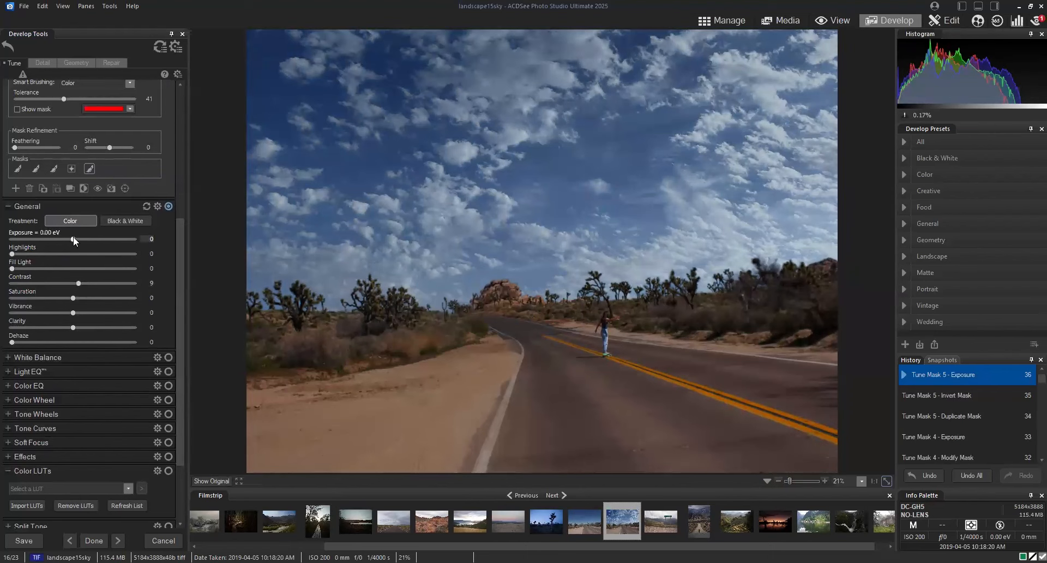
drag(77, 238, 79, 237)
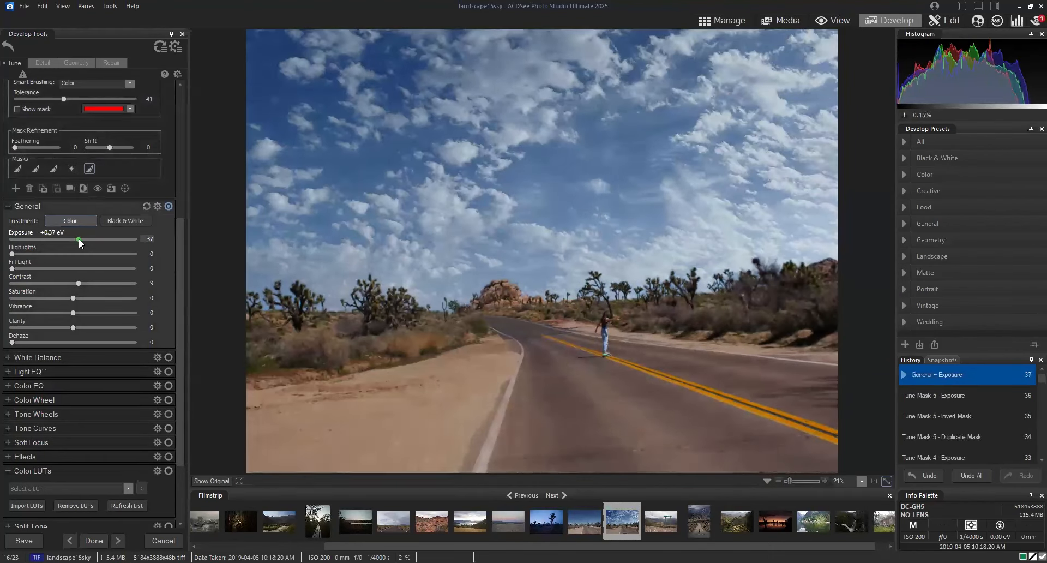
Set the whole photo's general saturation to 6 and readjust its exposure to +0.37 eV.
scroll(77, 238, down, 3)
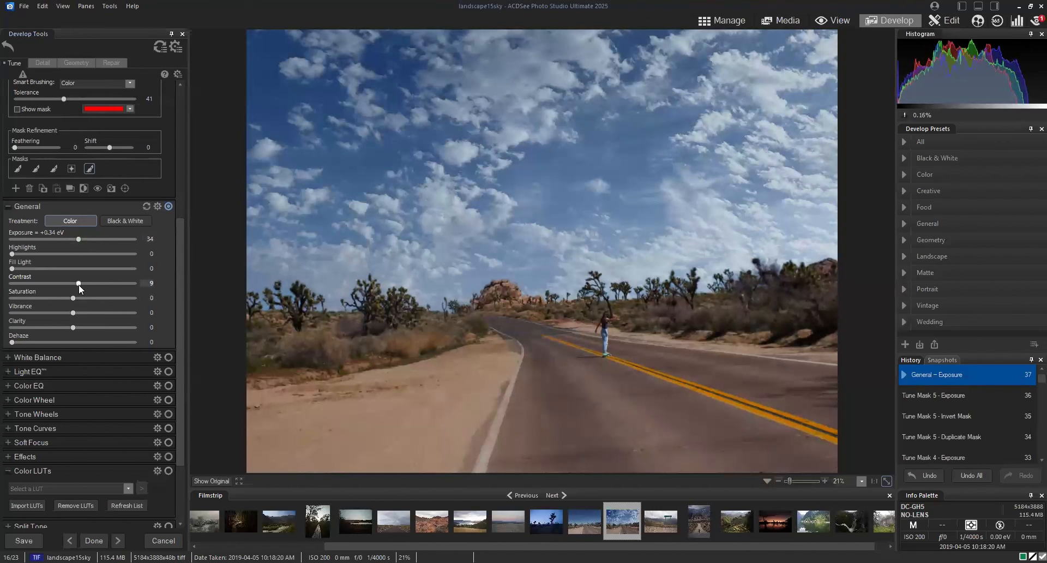
drag(79, 297, 76, 298)
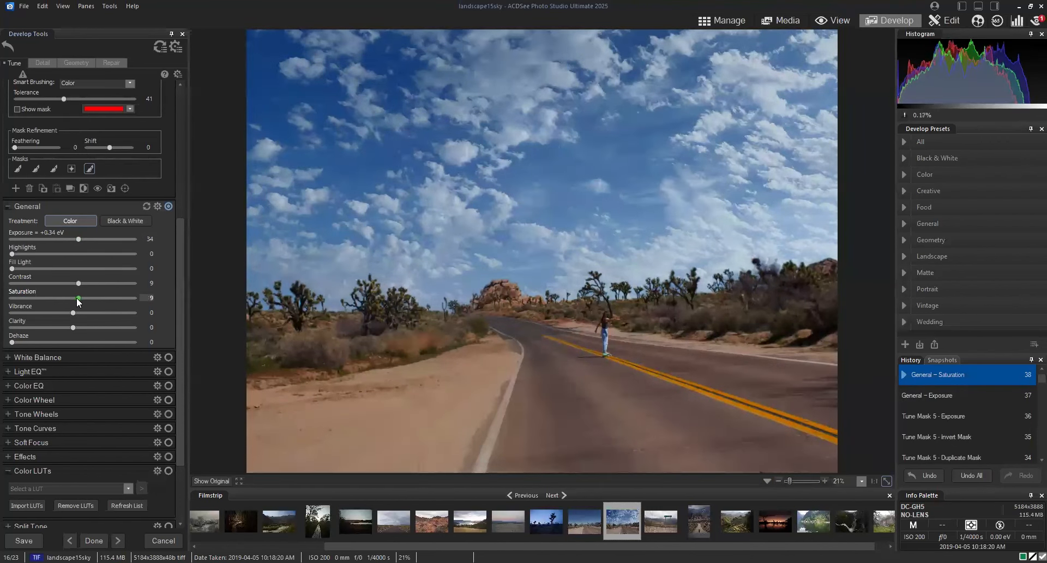
click(79, 238)
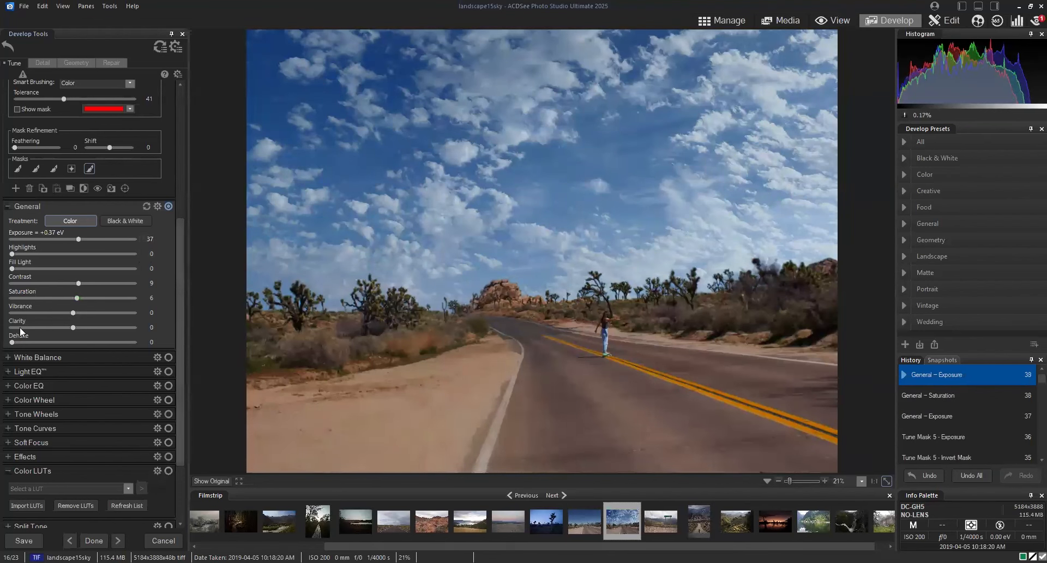
Warm the whole photo by setting the white balance temperature to 11.
scroll(65, 284, down, 2)
click(8, 301)
mouse_move(74, 333)
mouse_down()
mouse_move(96, 336)
mouse_move(81, 339)
mouse_up()
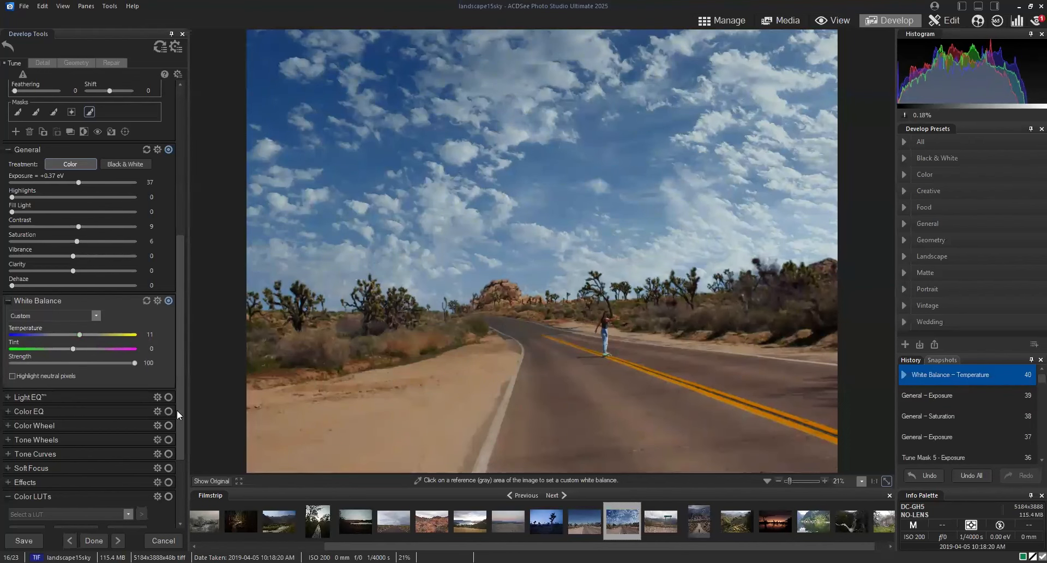
Add a dark post-crop vignette with strength -51 and radius 30.
scroll(85, 437, down, 3)
drag(74, 472, 42, 473)
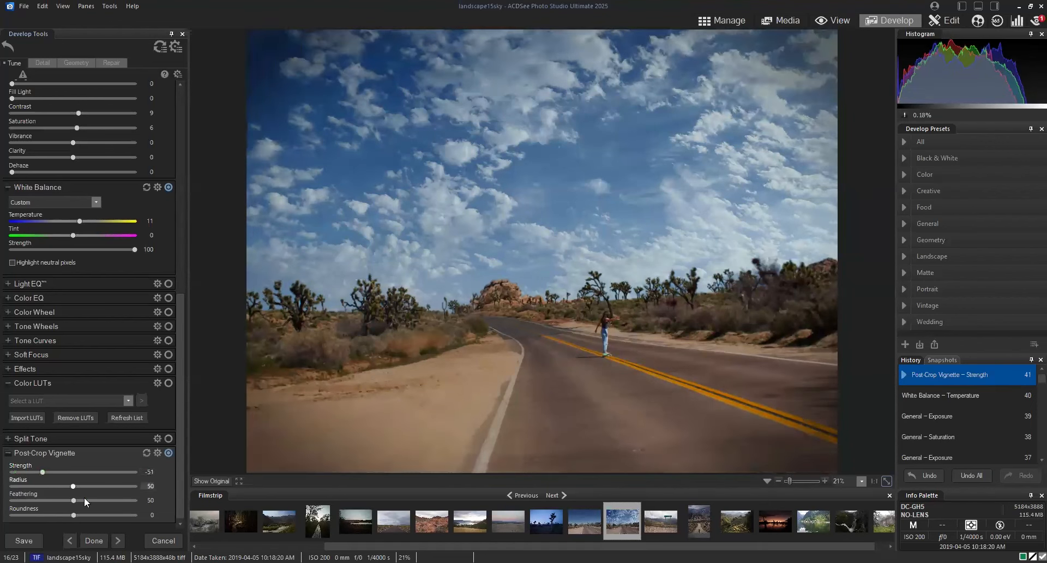
drag(73, 486, 48, 486)
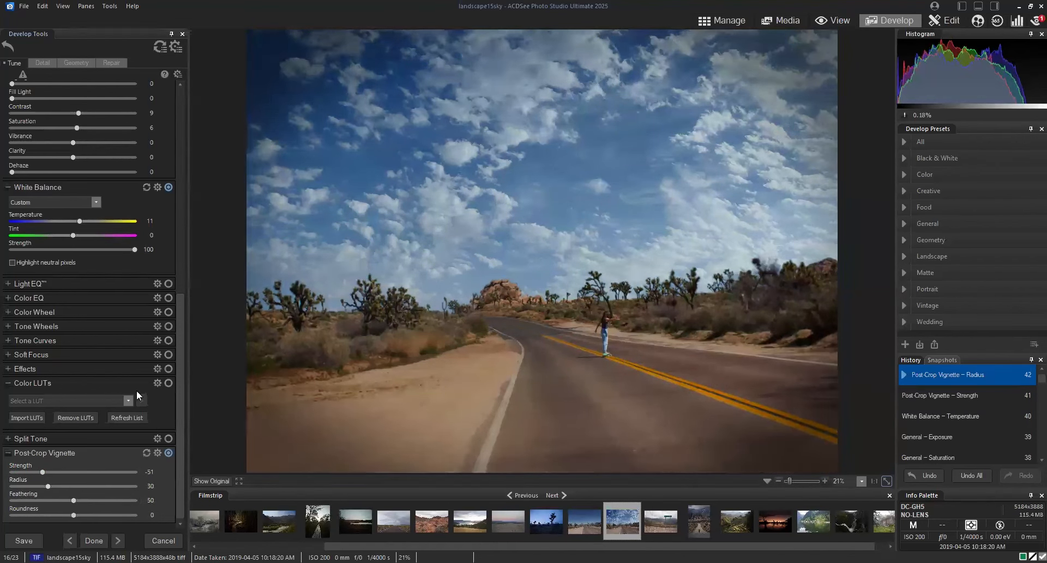
Apply the Film color LUT to the photo and set its opacity to 34 in Normal blend mode.
click(121, 397)
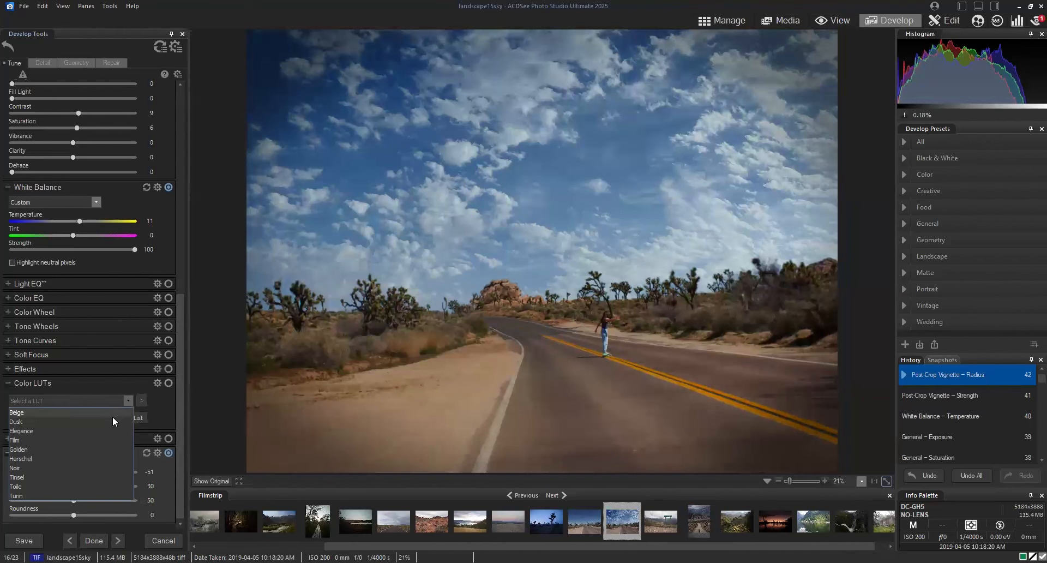
click(124, 420)
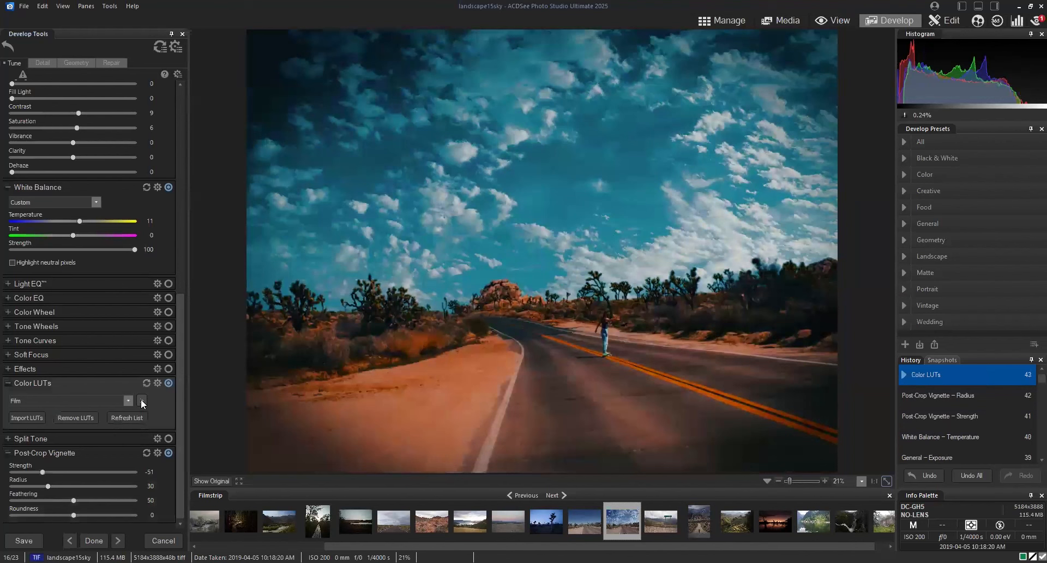
click(141, 400)
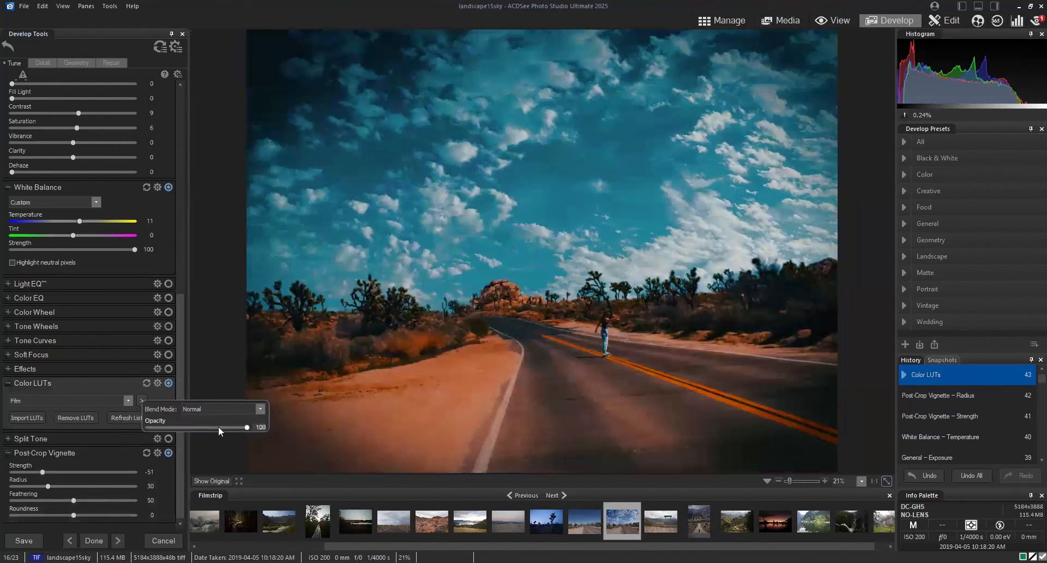
drag(203, 426, 182, 426)
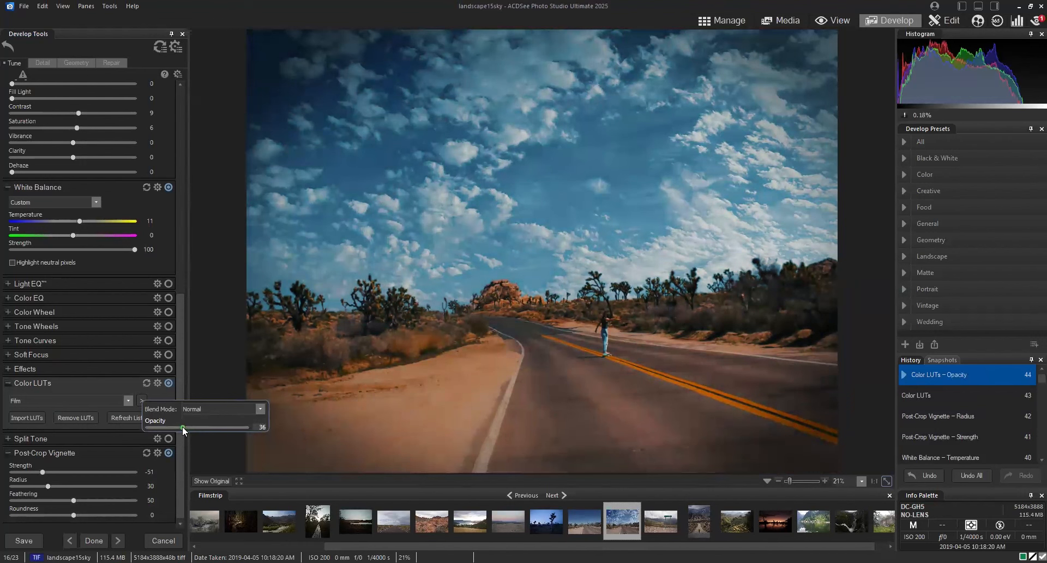
drag(182, 427, 228, 427)
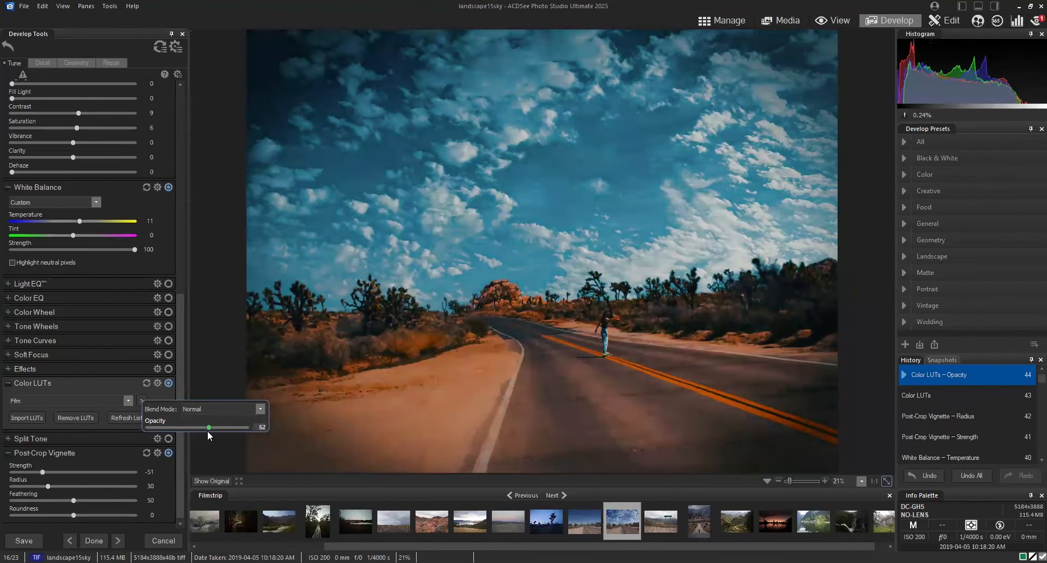
click(183, 430)
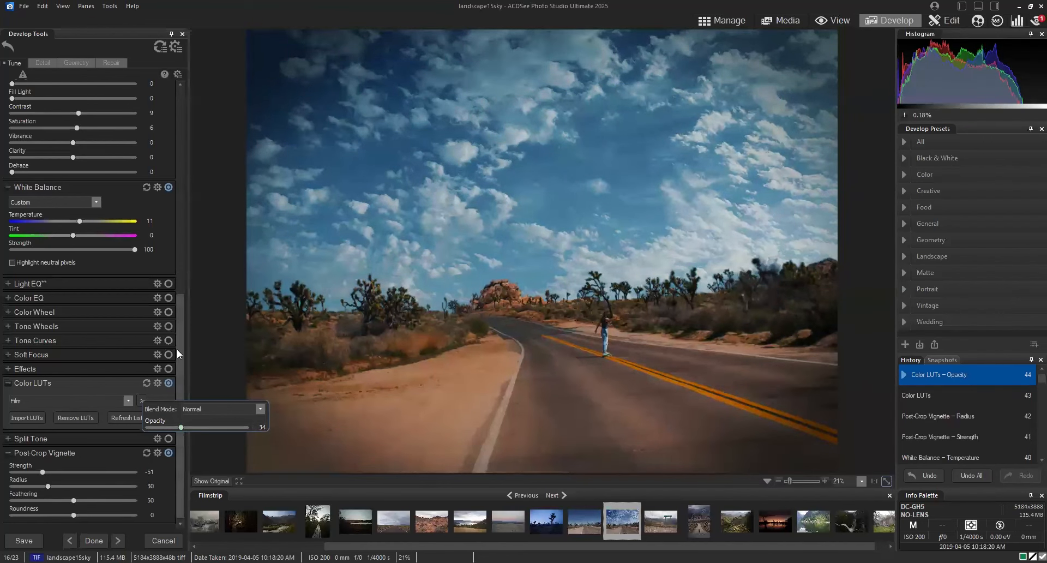
Compare the developed photo with its original, and finish developing to return to the Landscapes folder.
click(205, 481)
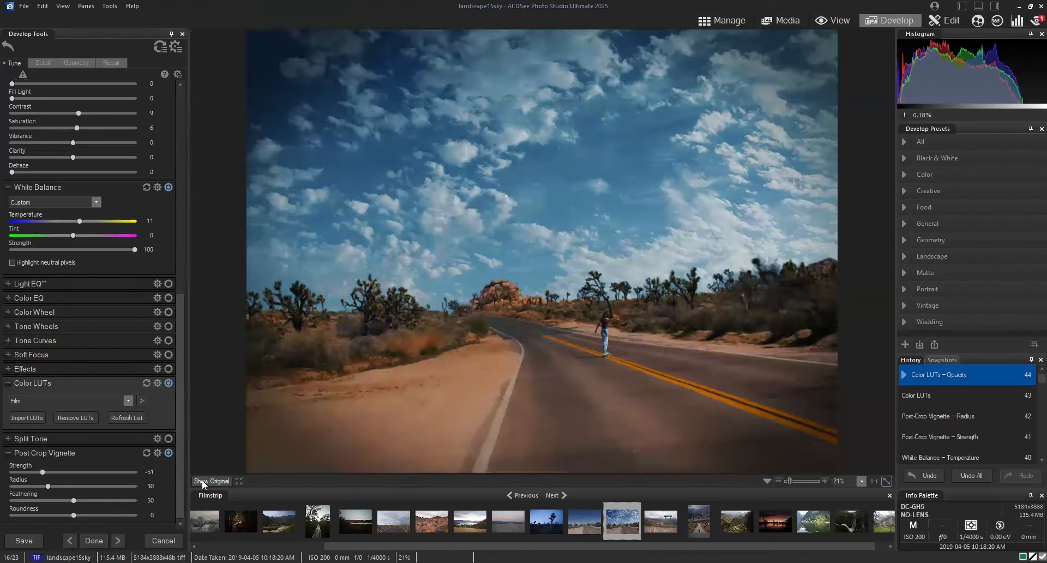
click(201, 480)
click(213, 480)
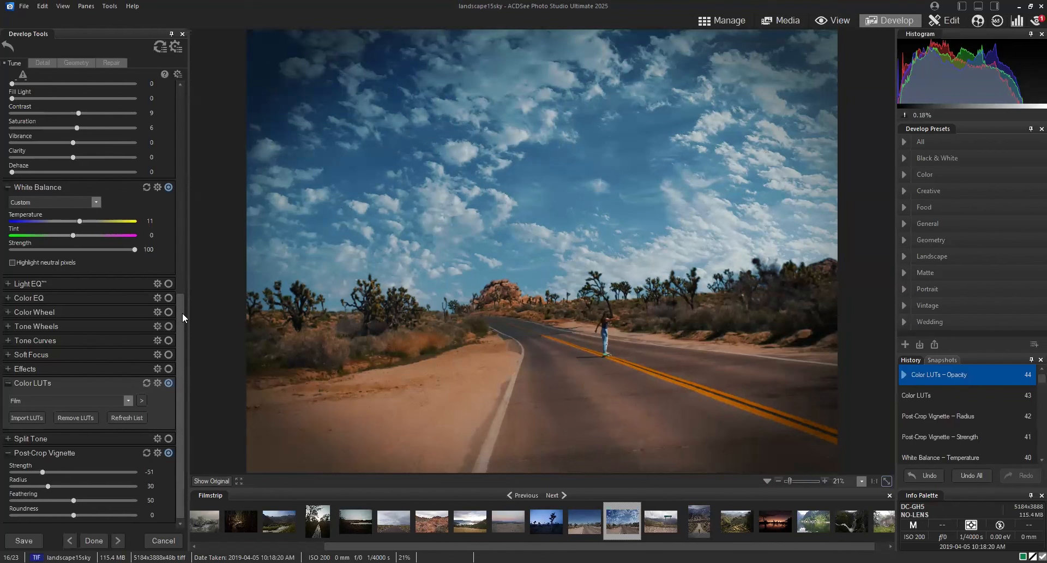
drag(182, 313, 190, 113)
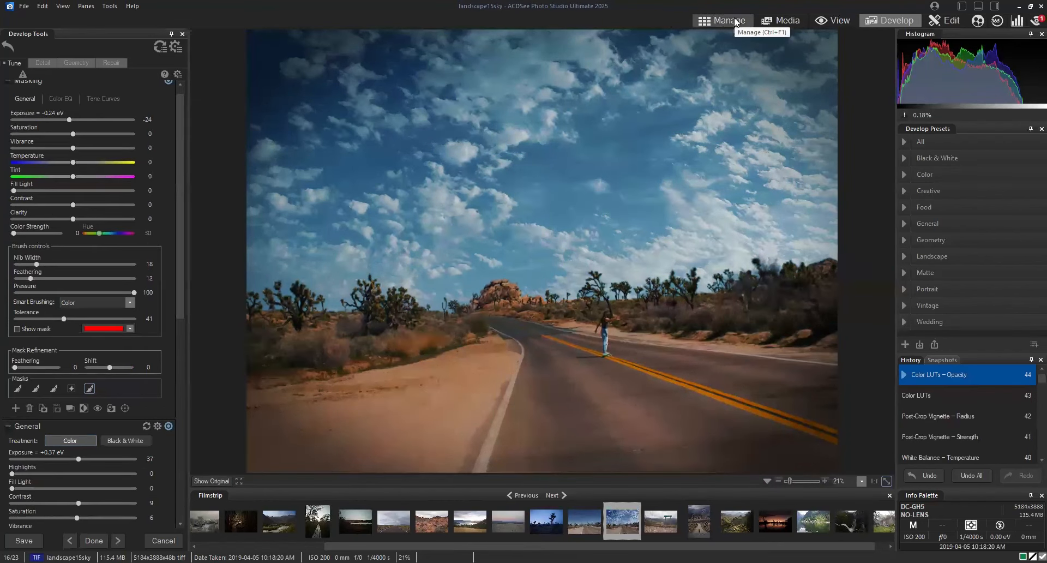
click(93, 540)
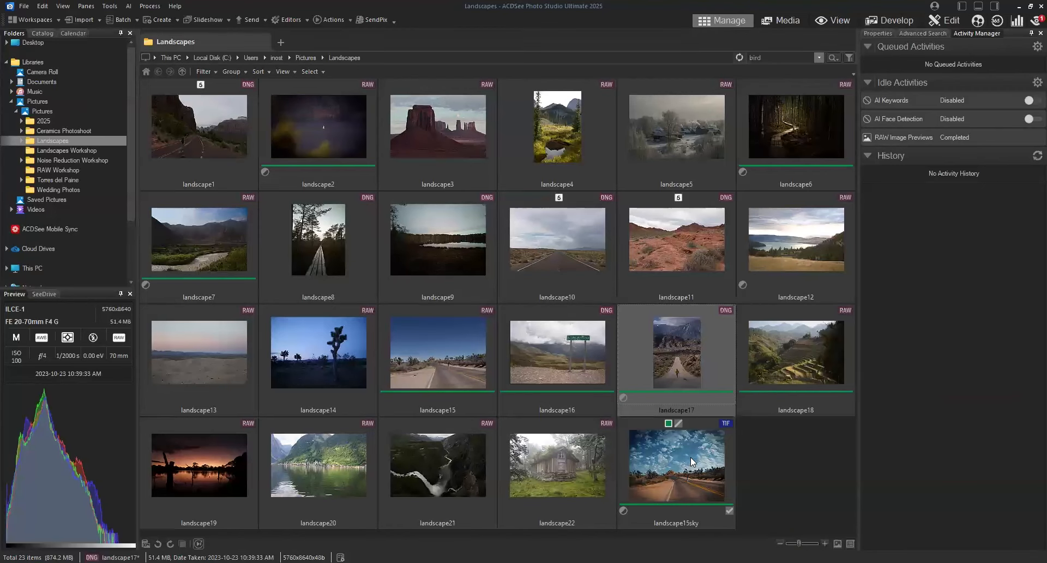
Compare landscape15sky with the RAW landscape15 side by side, fitting the images to their panes.
click(690, 457)
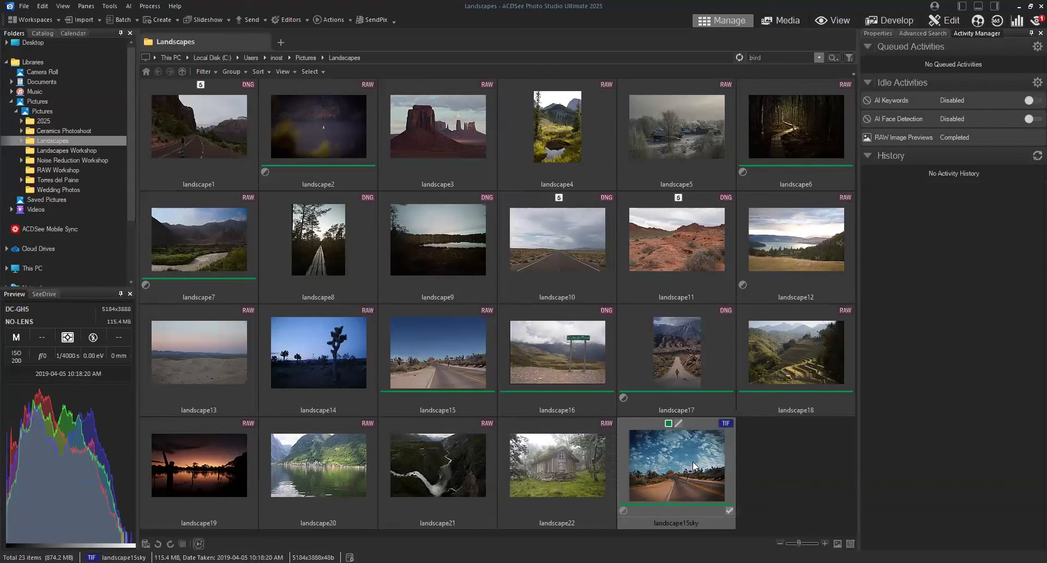
ctrl+click(451, 339)
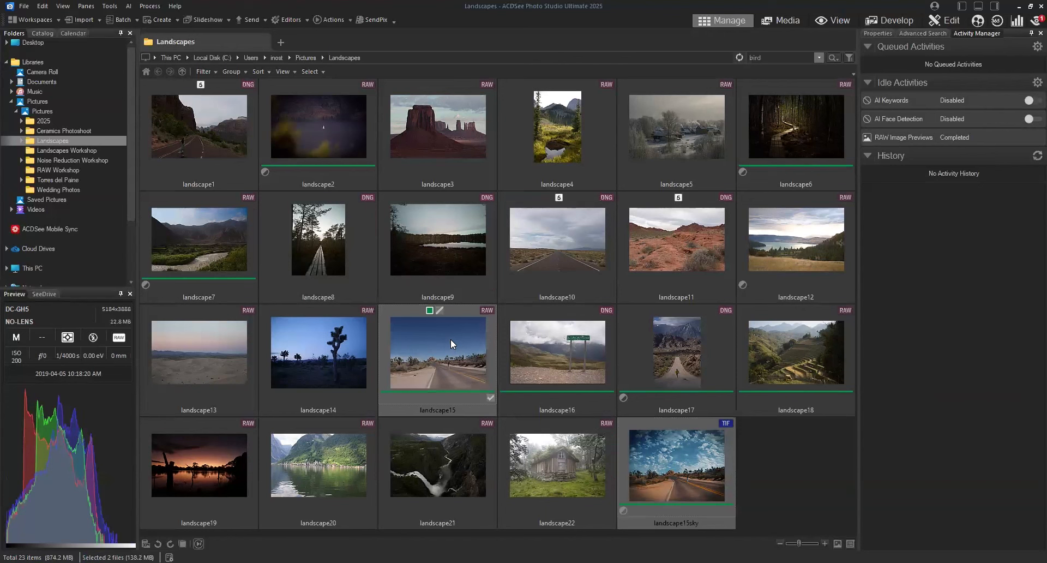
right_click(451, 338)
click(514, 85)
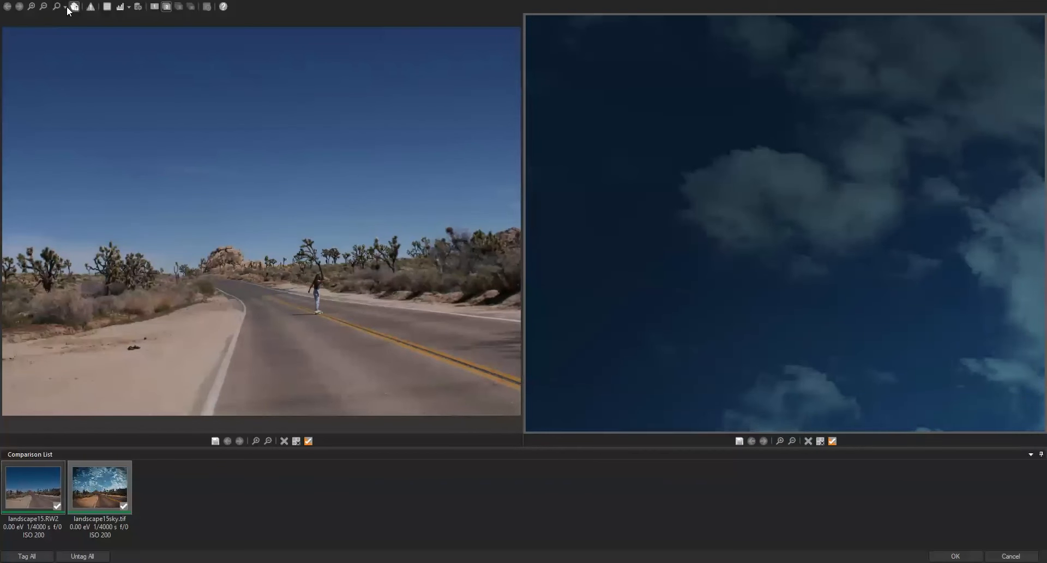
click(65, 7)
click(74, 34)
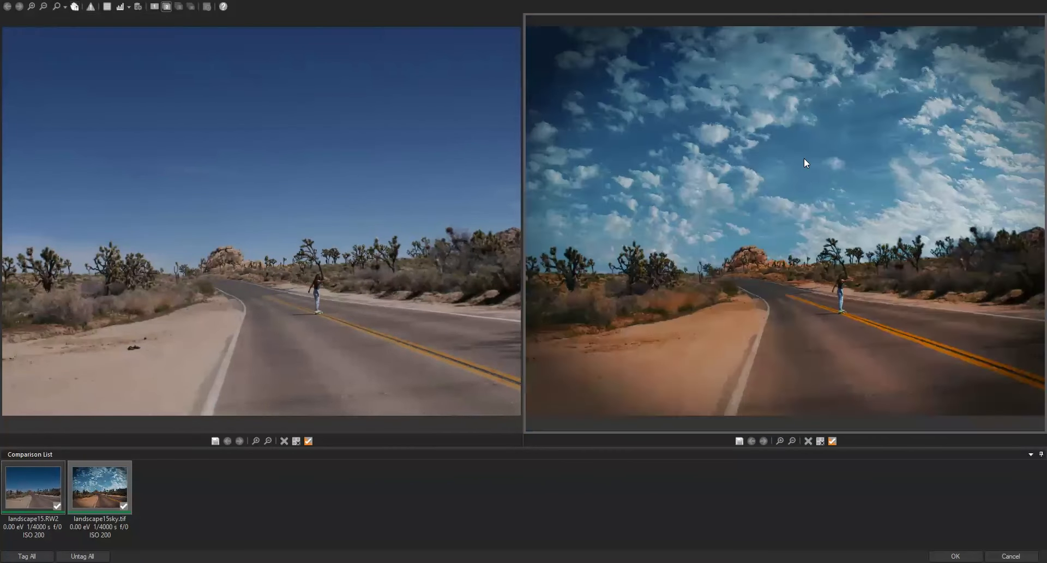